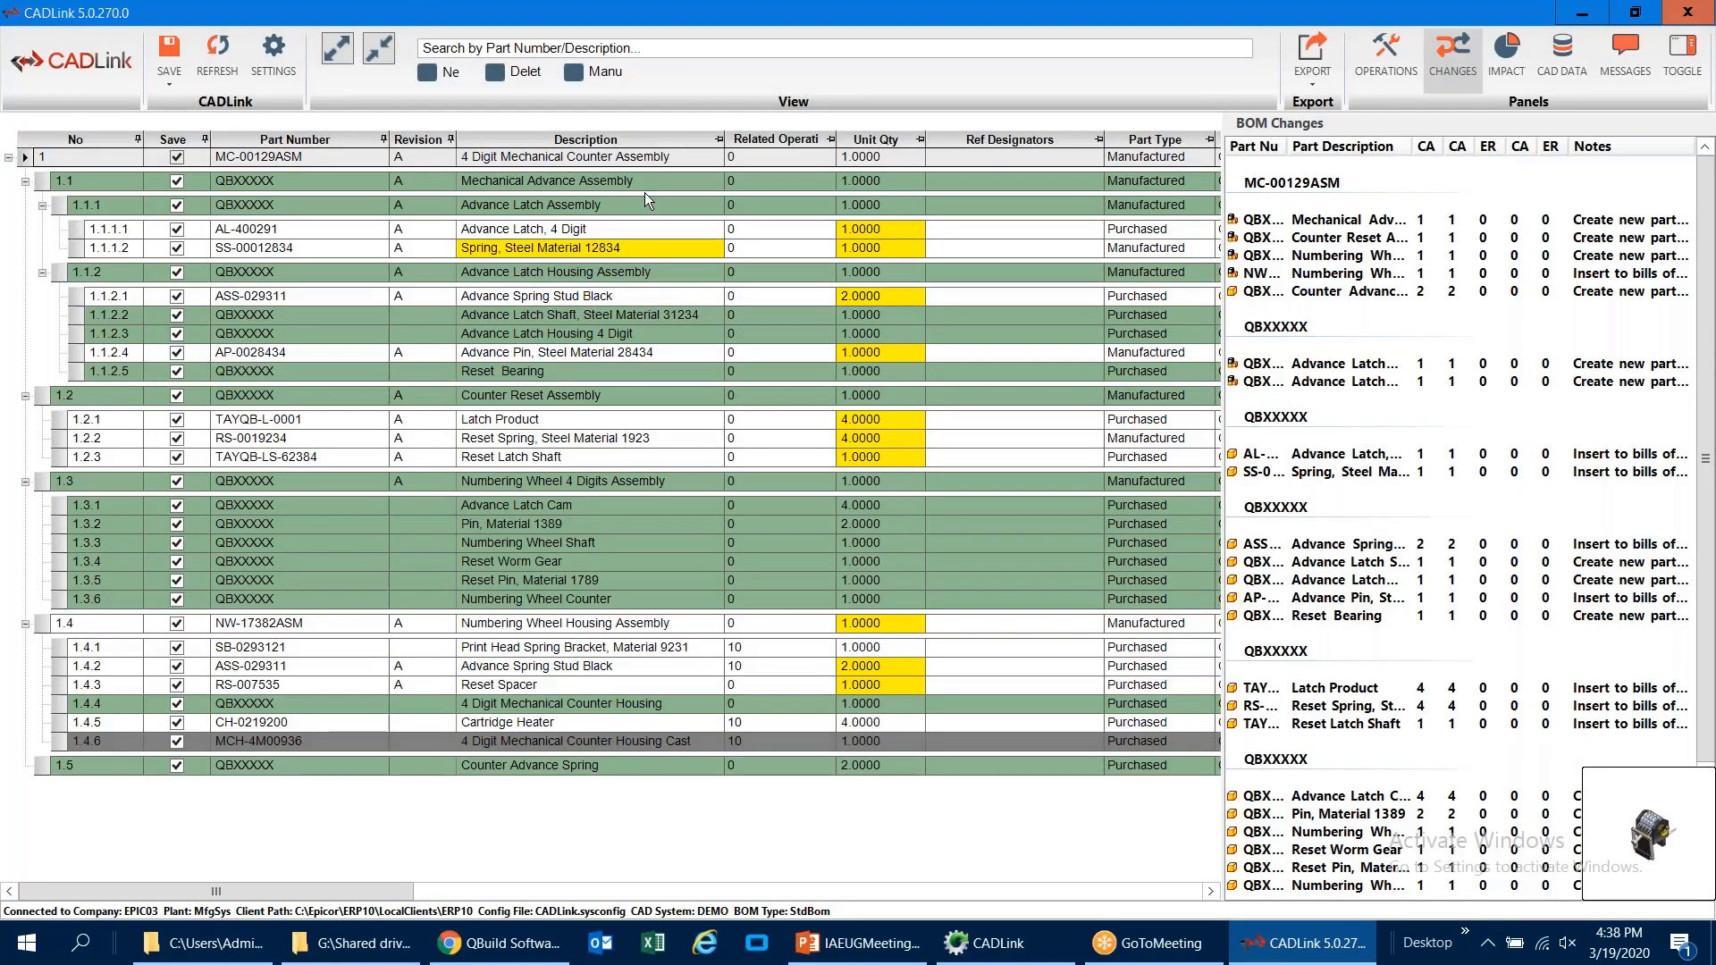
# Step: Load the DCD-100-SP operation template into the top-level assembly MC-00129ASM
pyautogui.click(1323, 90)
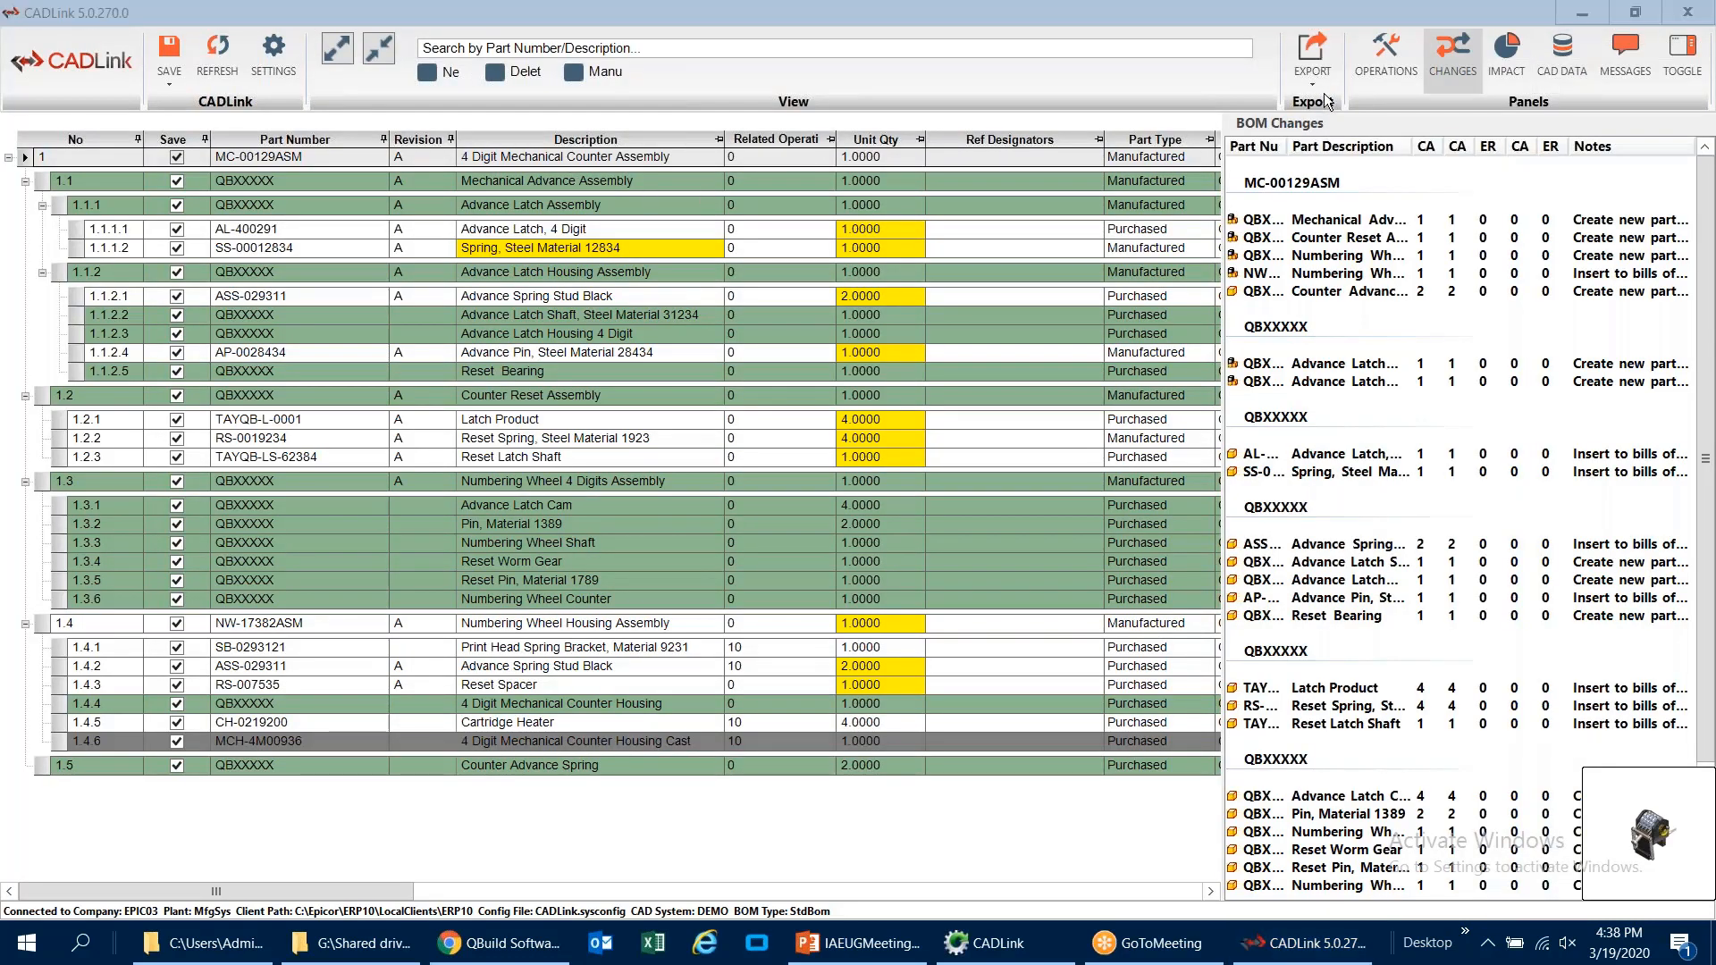
pyautogui.click(1362, 78)
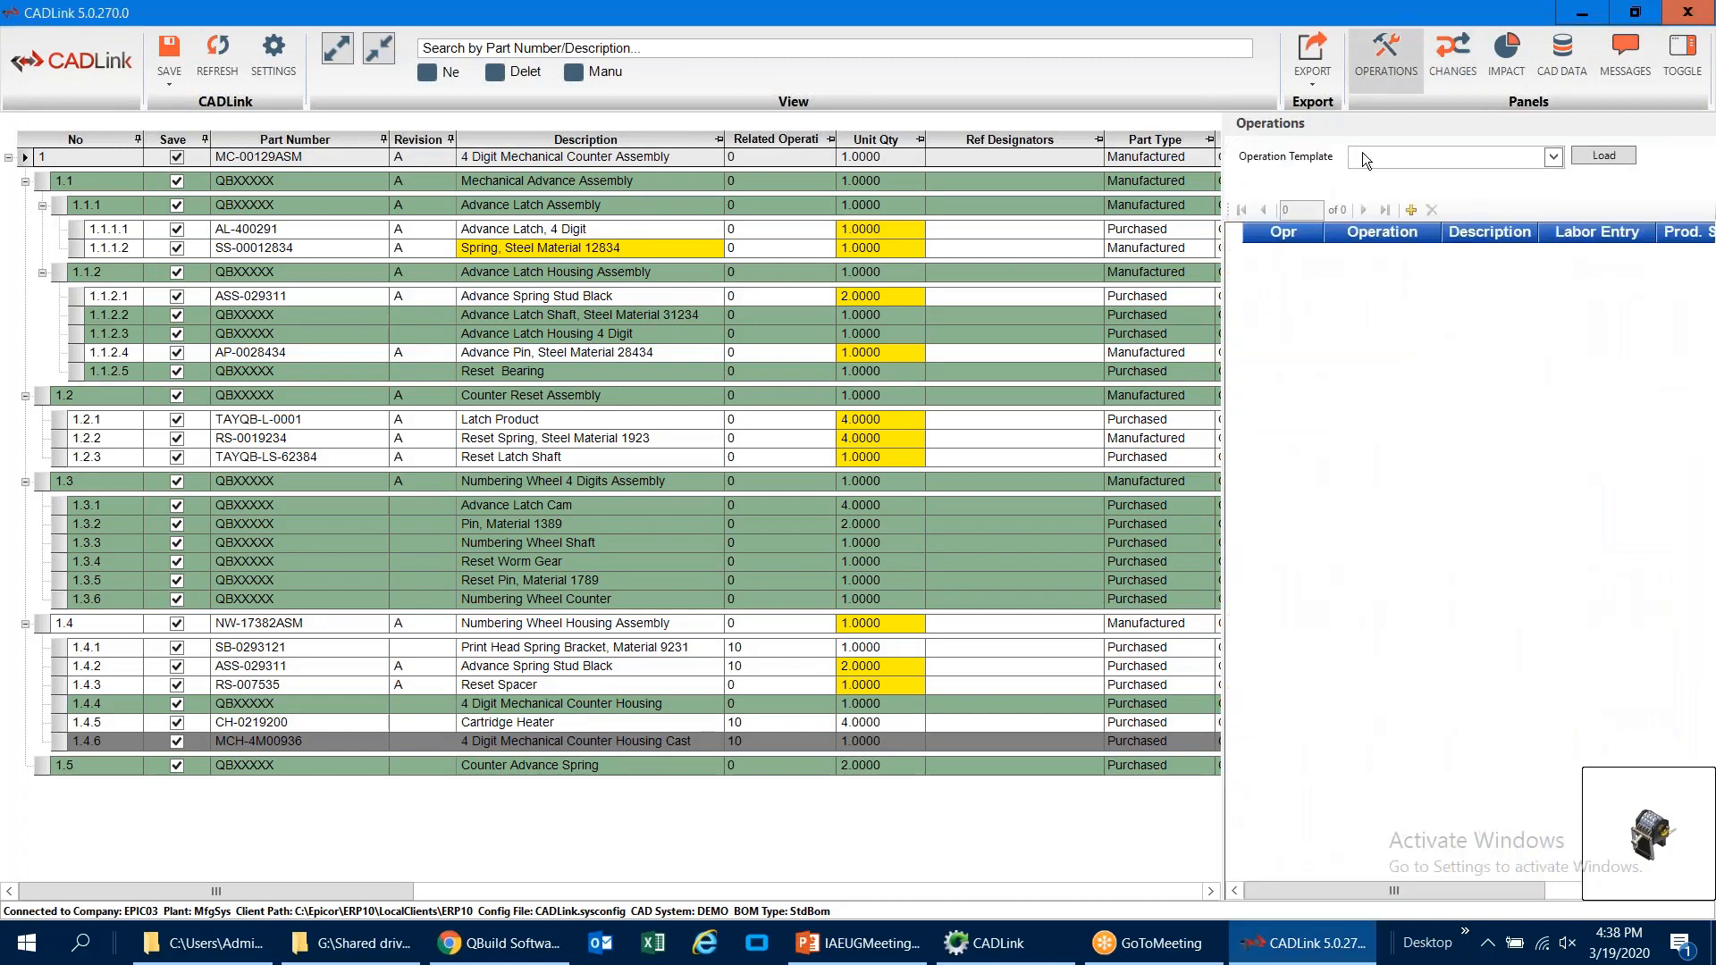
pyautogui.click(1553, 157)
pyautogui.click(1392, 222)
pyautogui.click(1591, 157)
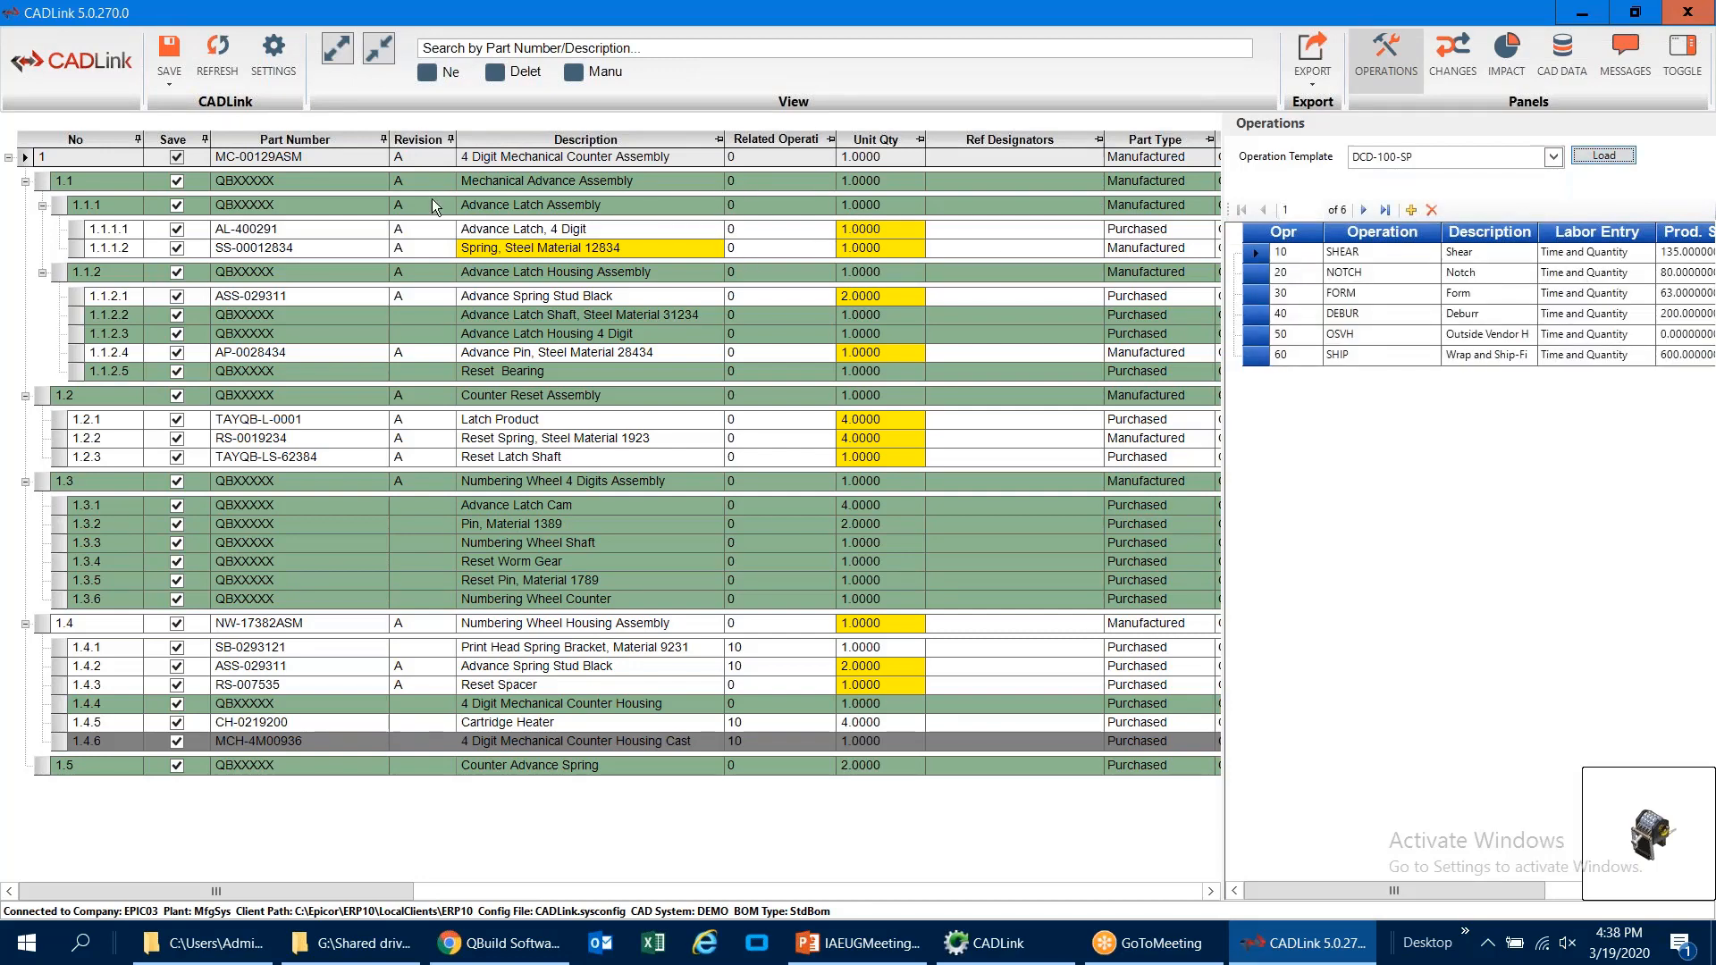
# Step: Reduce the BOM to its first-level items and examine the related operation choices for the Mechanical Advance Assembly
pyautogui.click(376, 54)
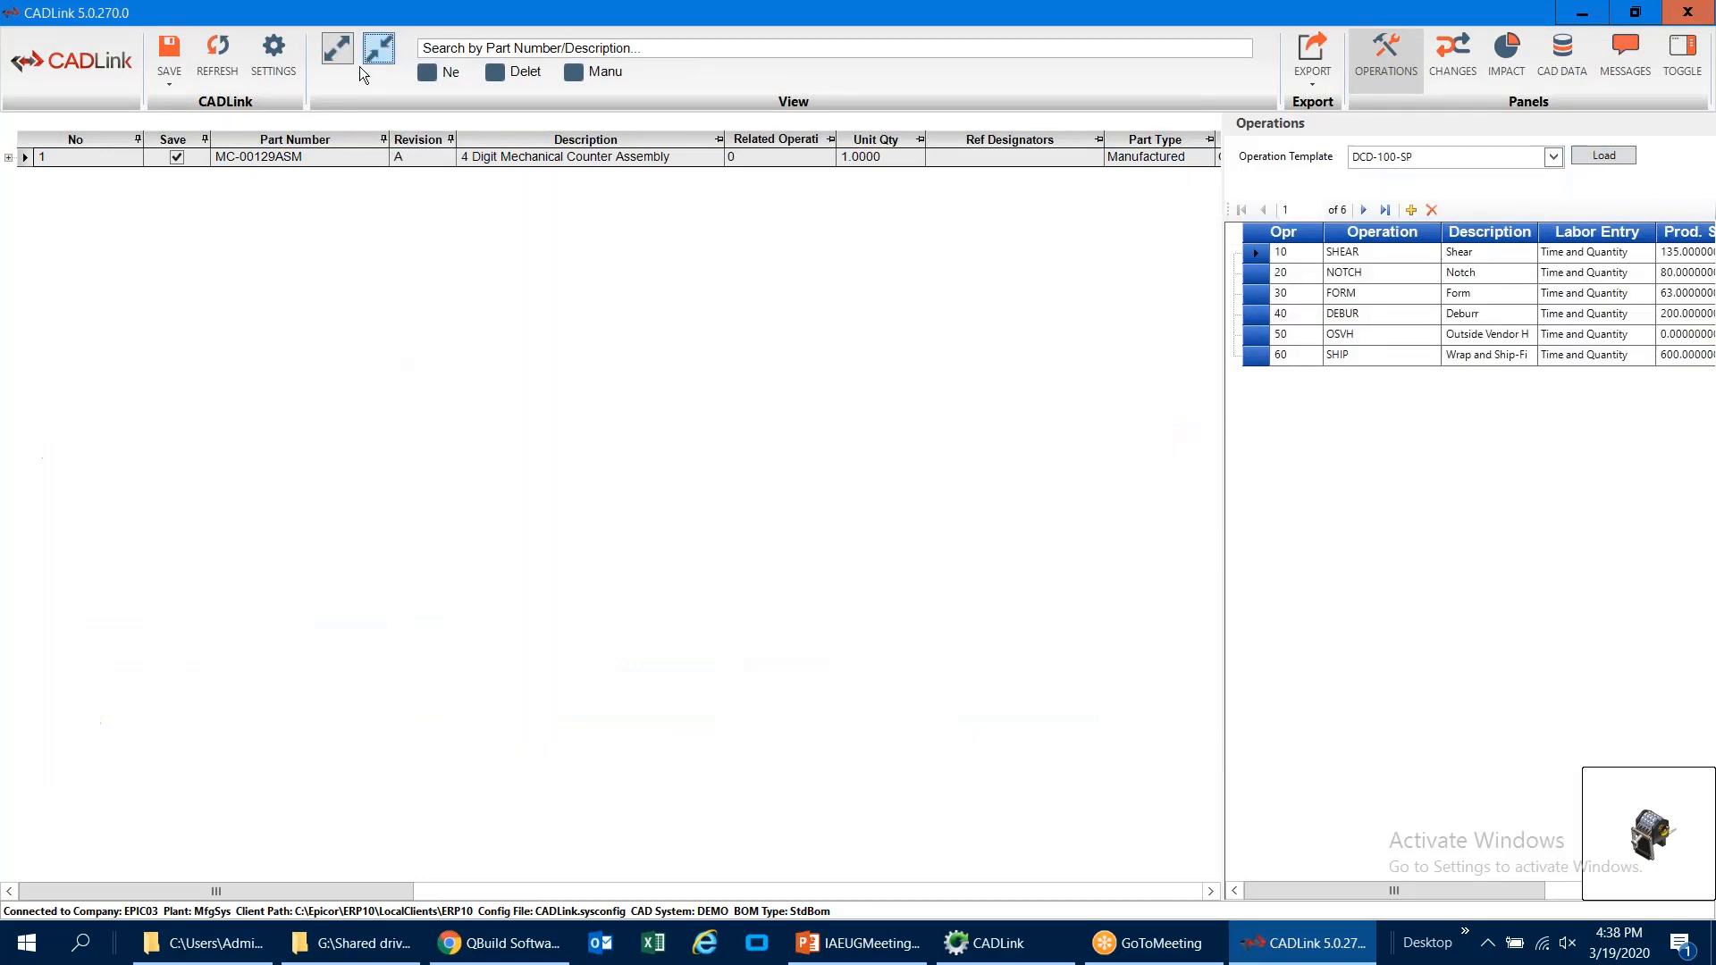
pyautogui.click(9, 157)
pyautogui.click(790, 178)
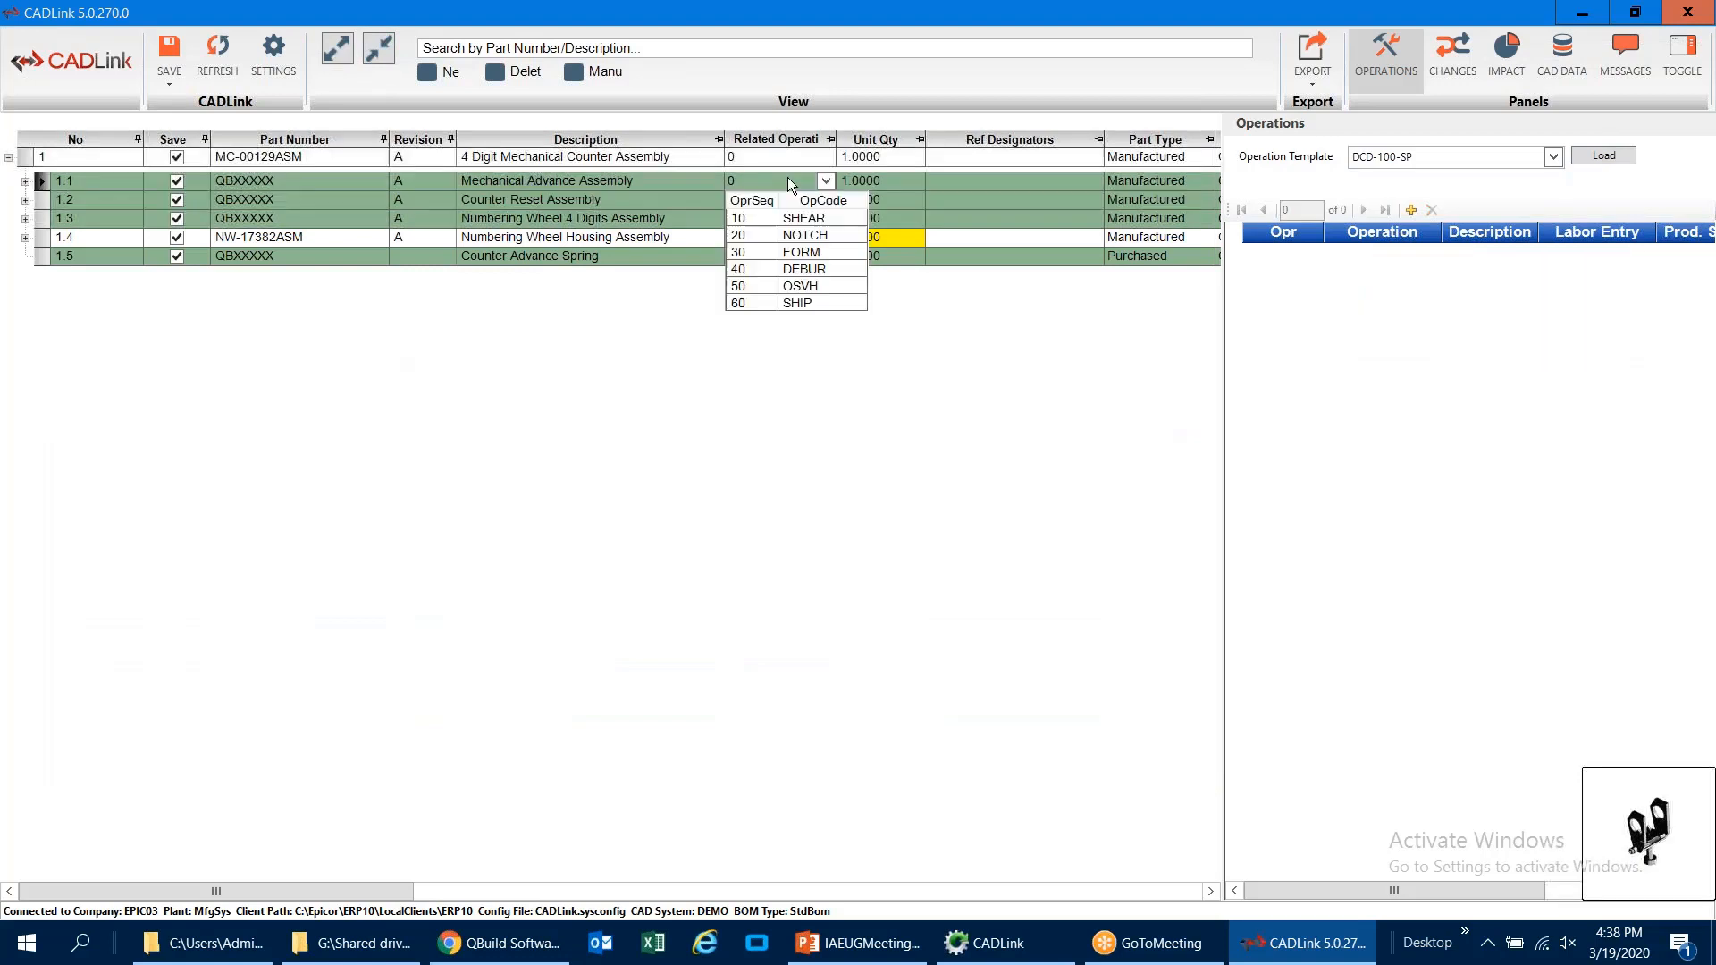
pyautogui.click(780, 197)
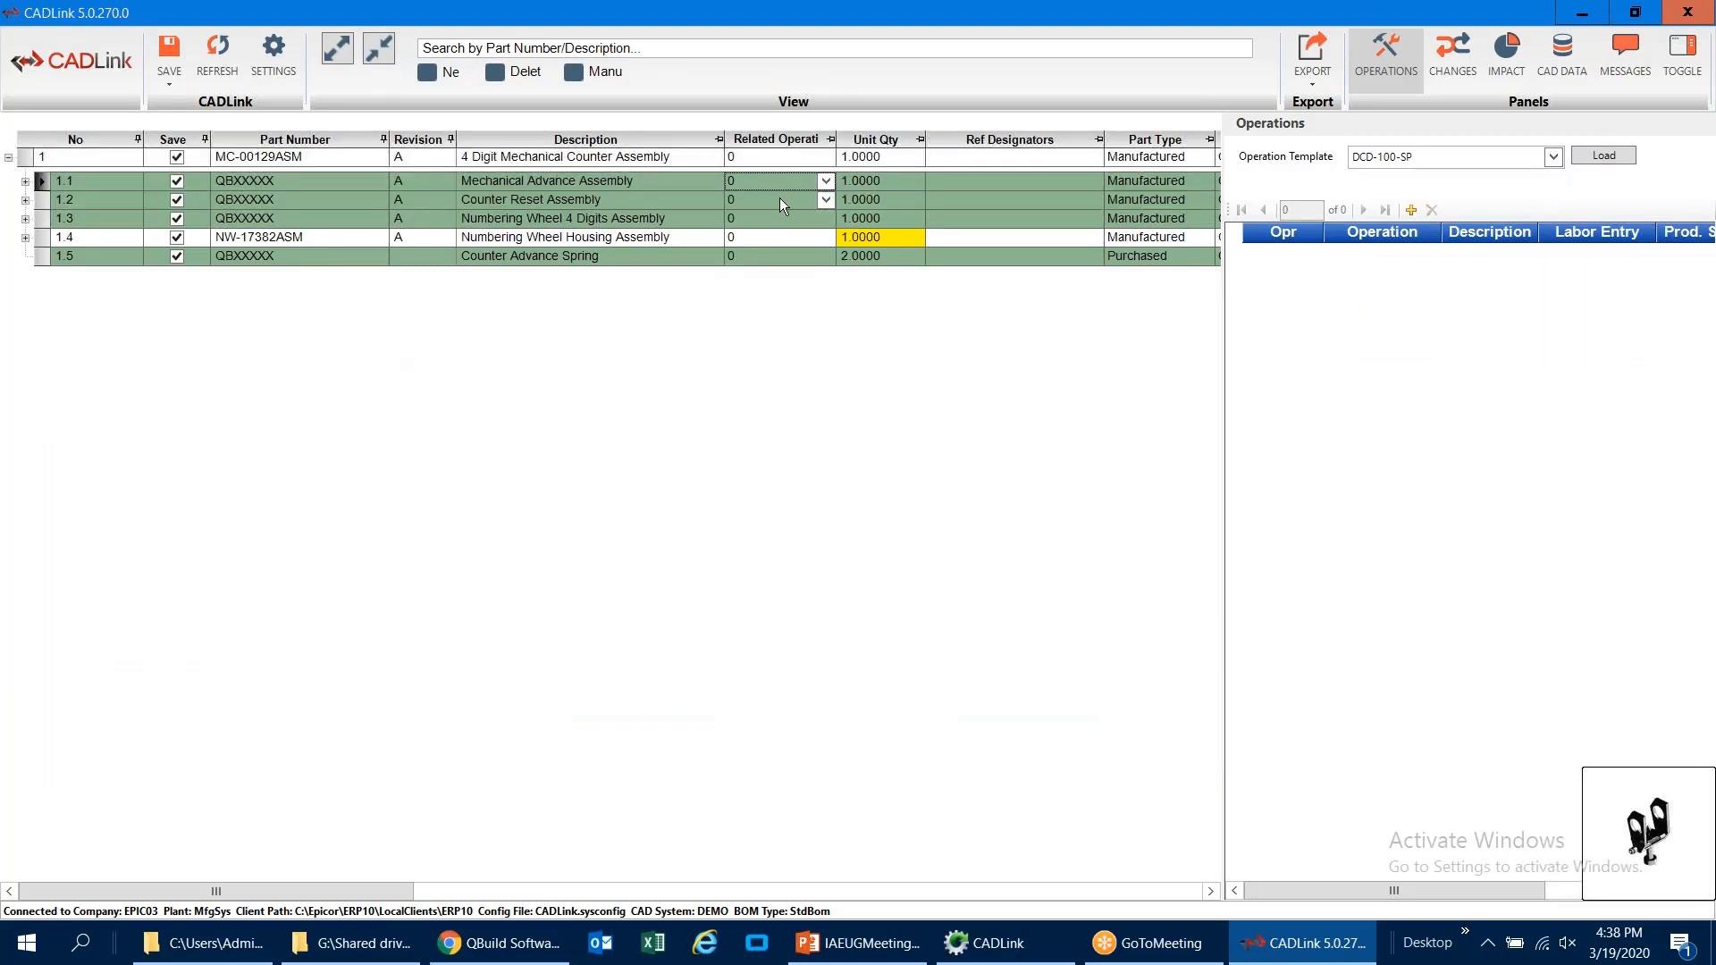
# Step: Expand the Mechanical Advance Assembly (1.1) and load the DCD-500-BS operation template into it
pyautogui.click(25, 180)
pyautogui.click(26, 182)
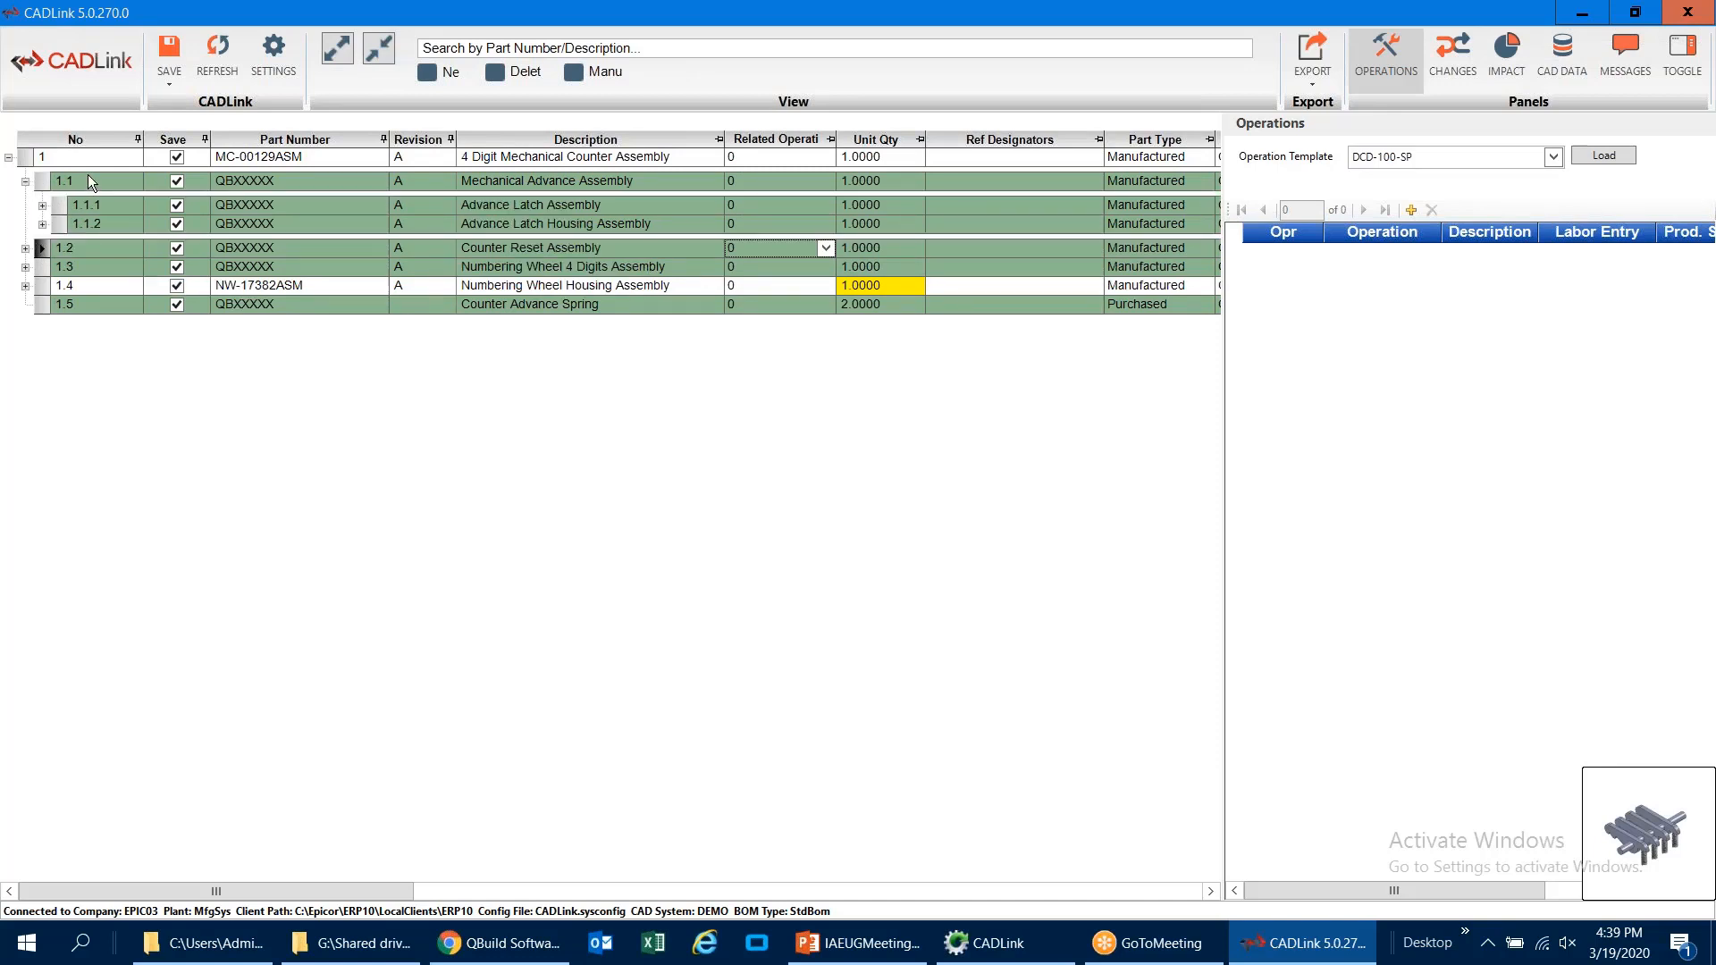
pyautogui.click(70, 179)
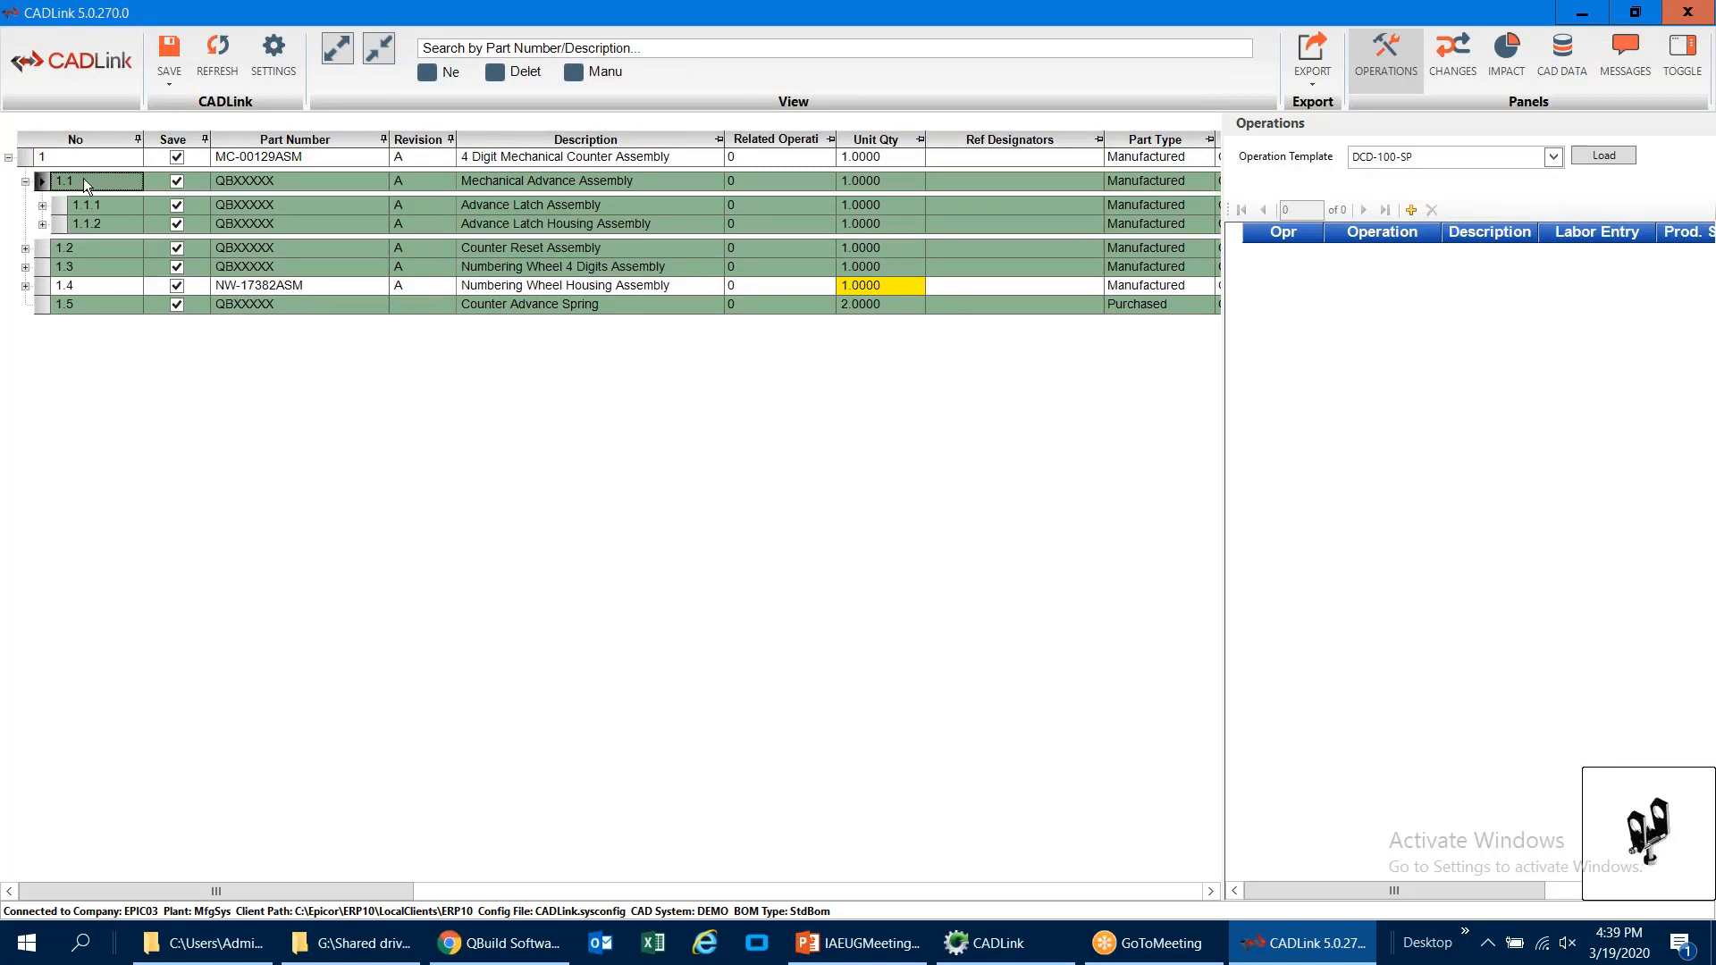
pyautogui.click(45, 181)
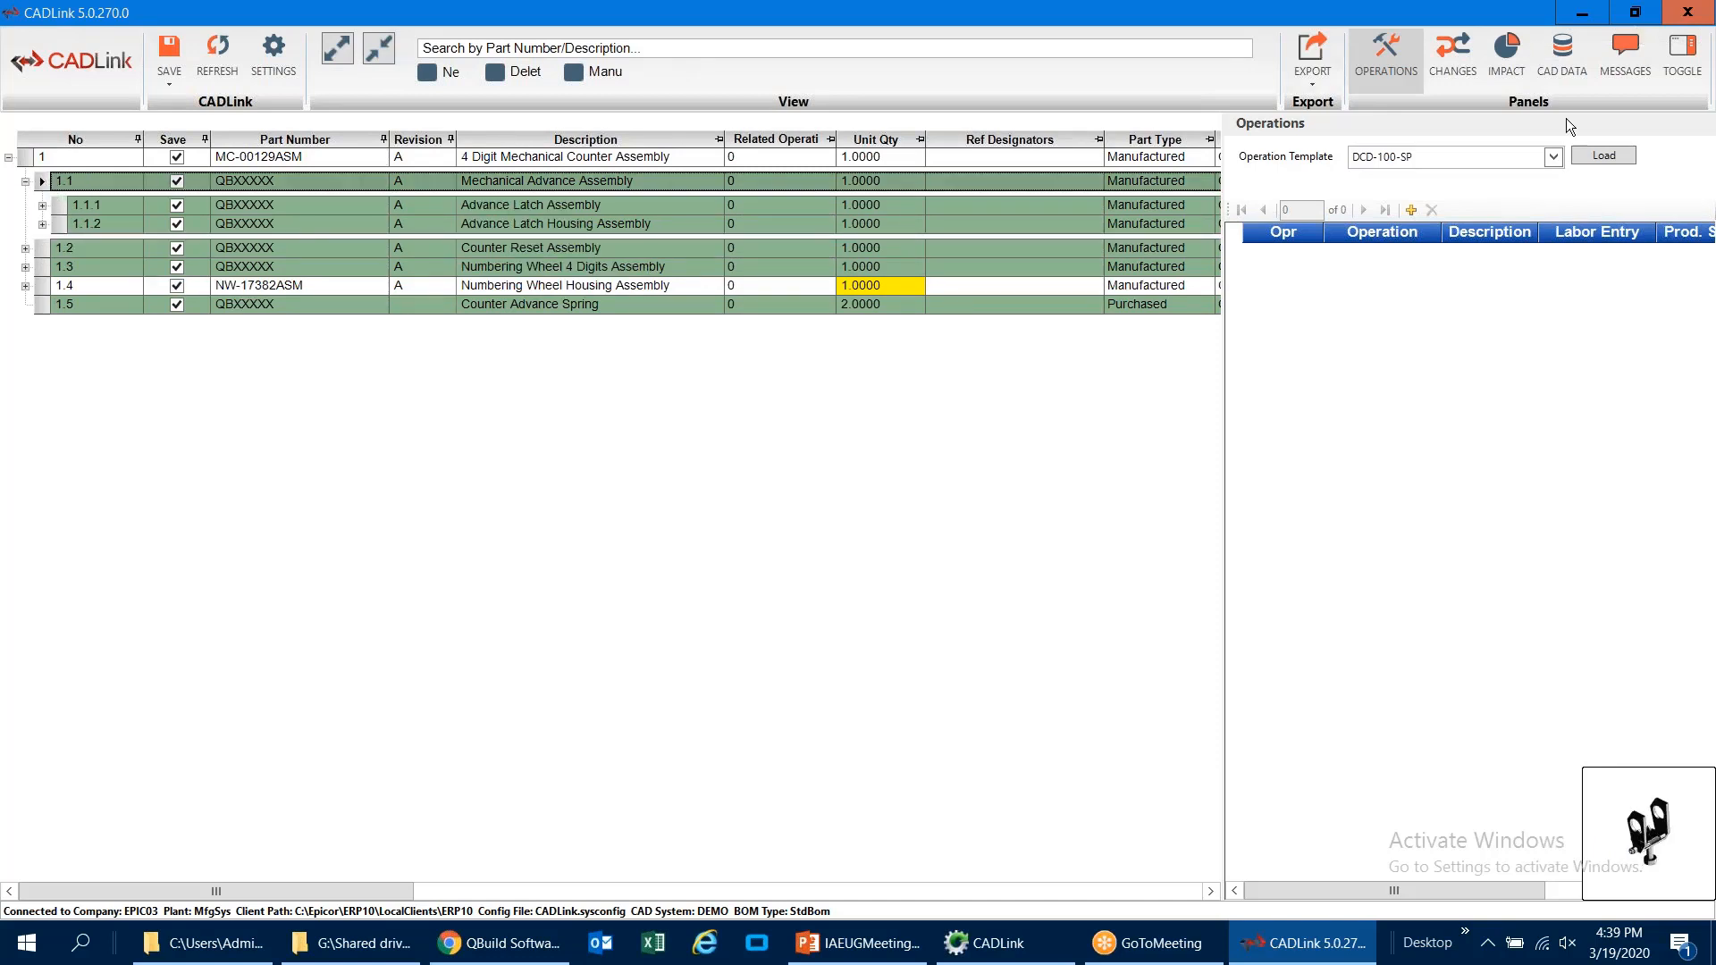
pyautogui.click(1554, 158)
pyautogui.click(1411, 279)
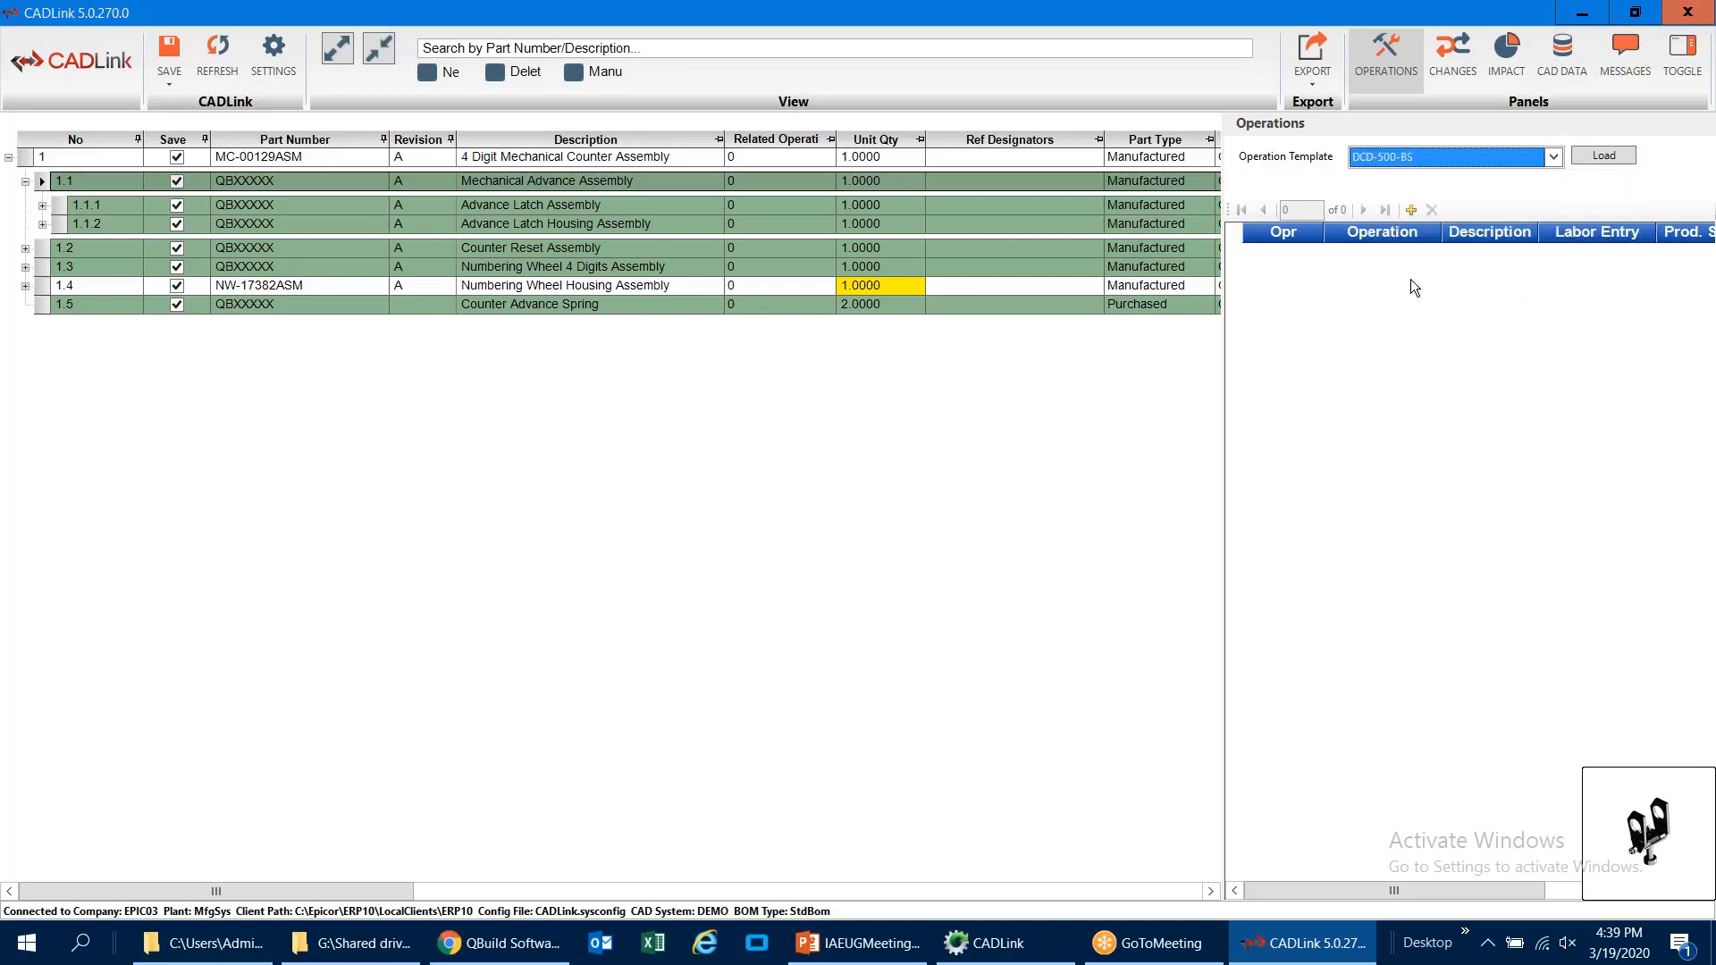
pyautogui.click(1601, 155)
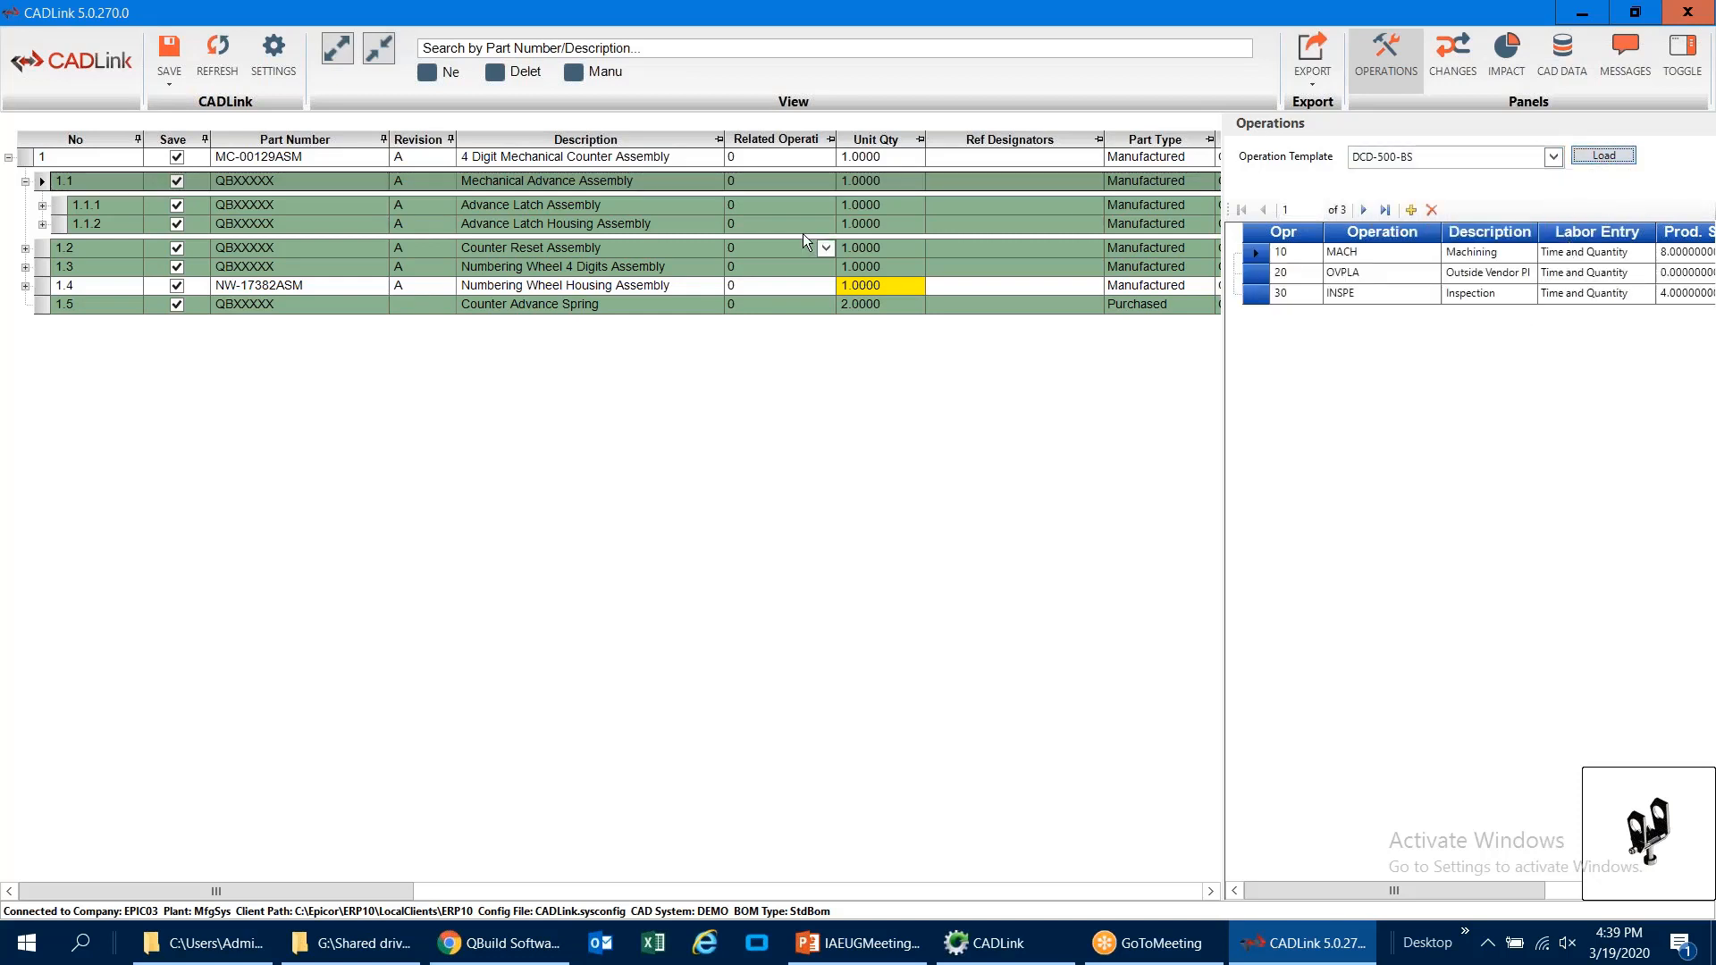
# Step: Examine the related operation choices for the Advance Latch and Advance Latch Housing assemblies, and expand the whole BOM again
pyautogui.click(823, 210)
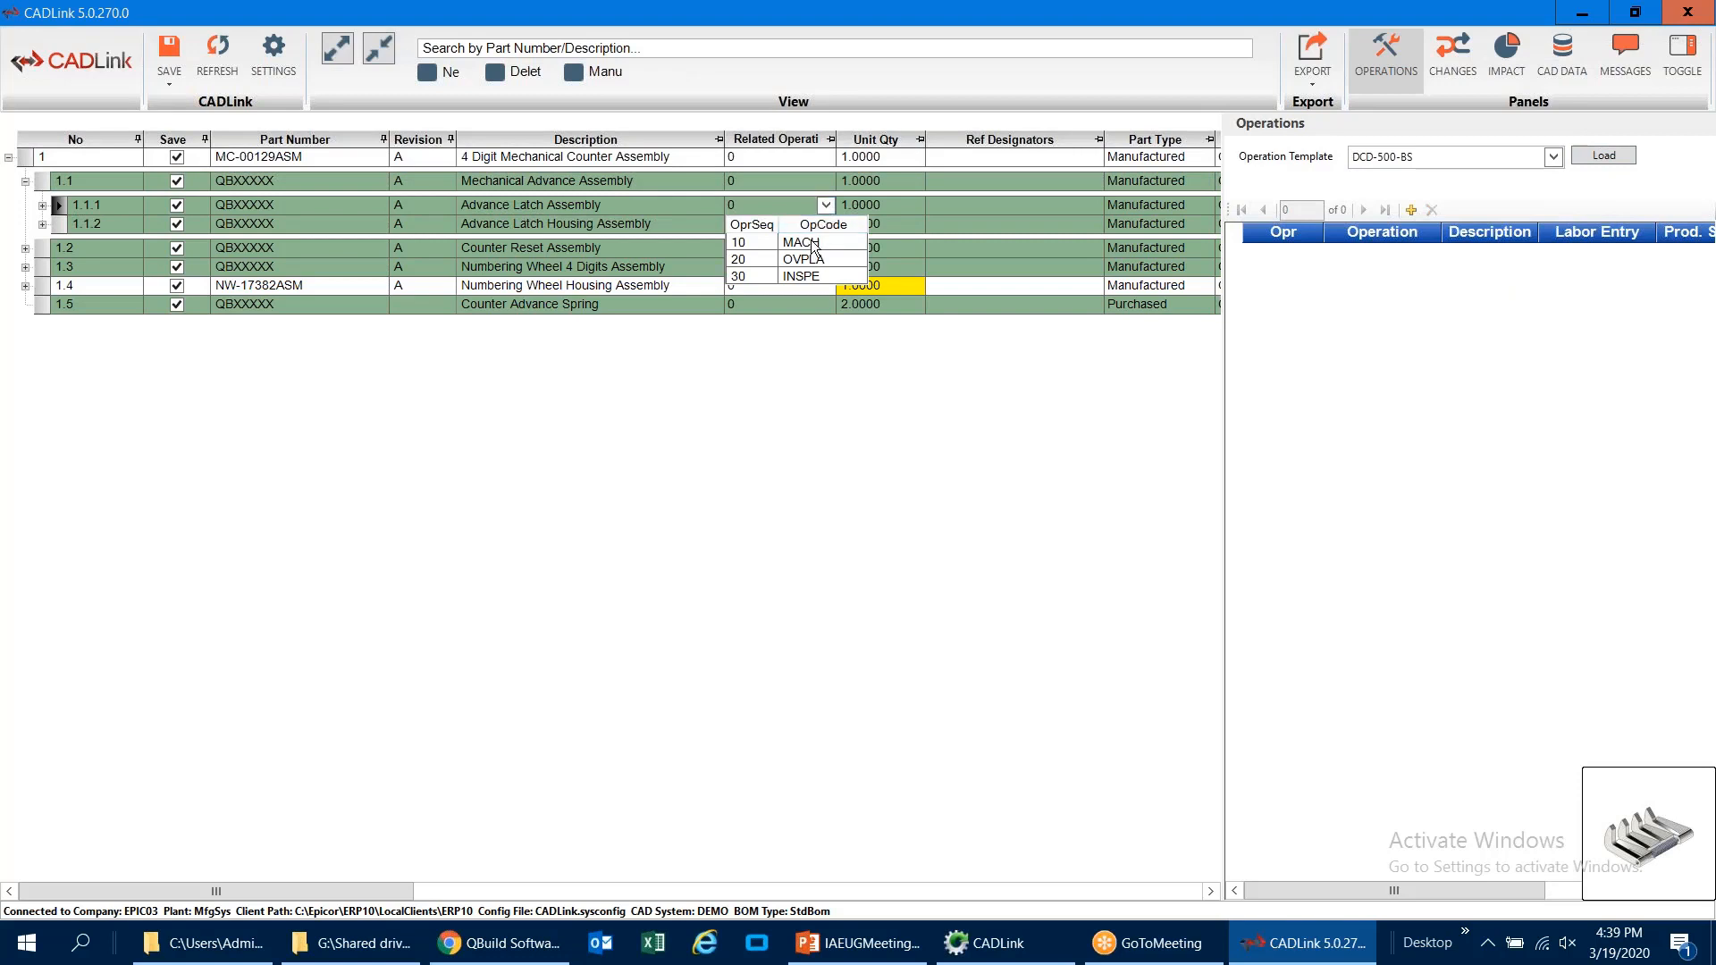
pyautogui.click(826, 205)
pyautogui.click(825, 224)
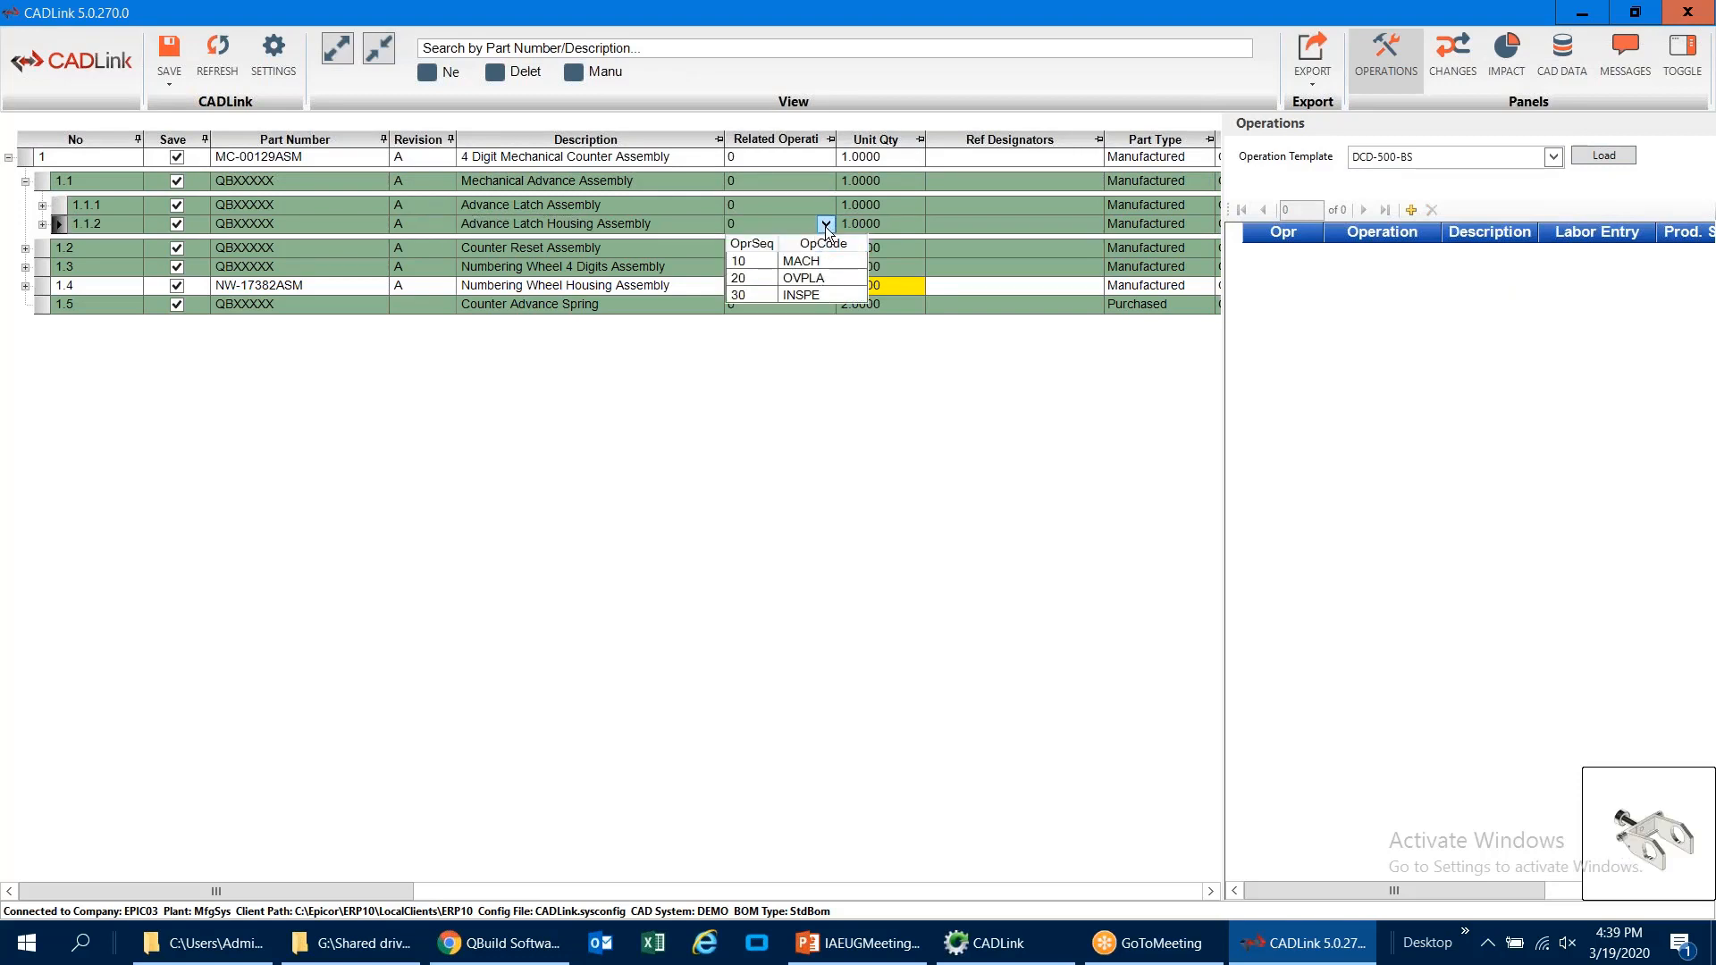
pyautogui.click(824, 227)
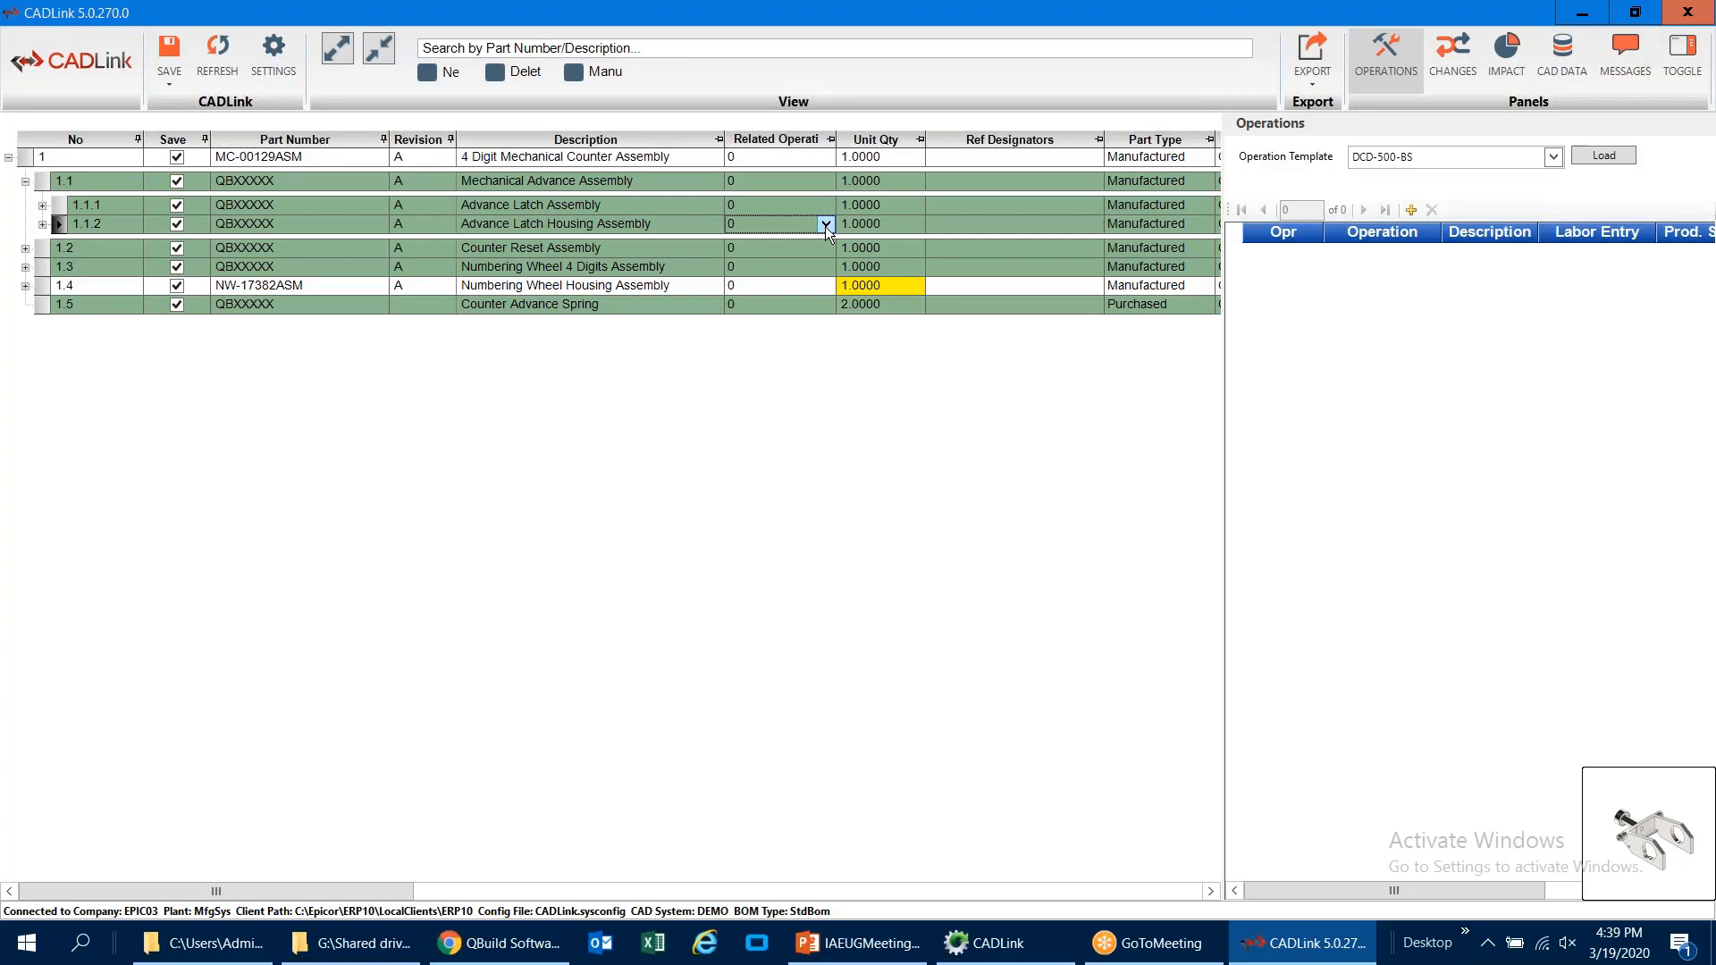
pyautogui.click(338, 49)
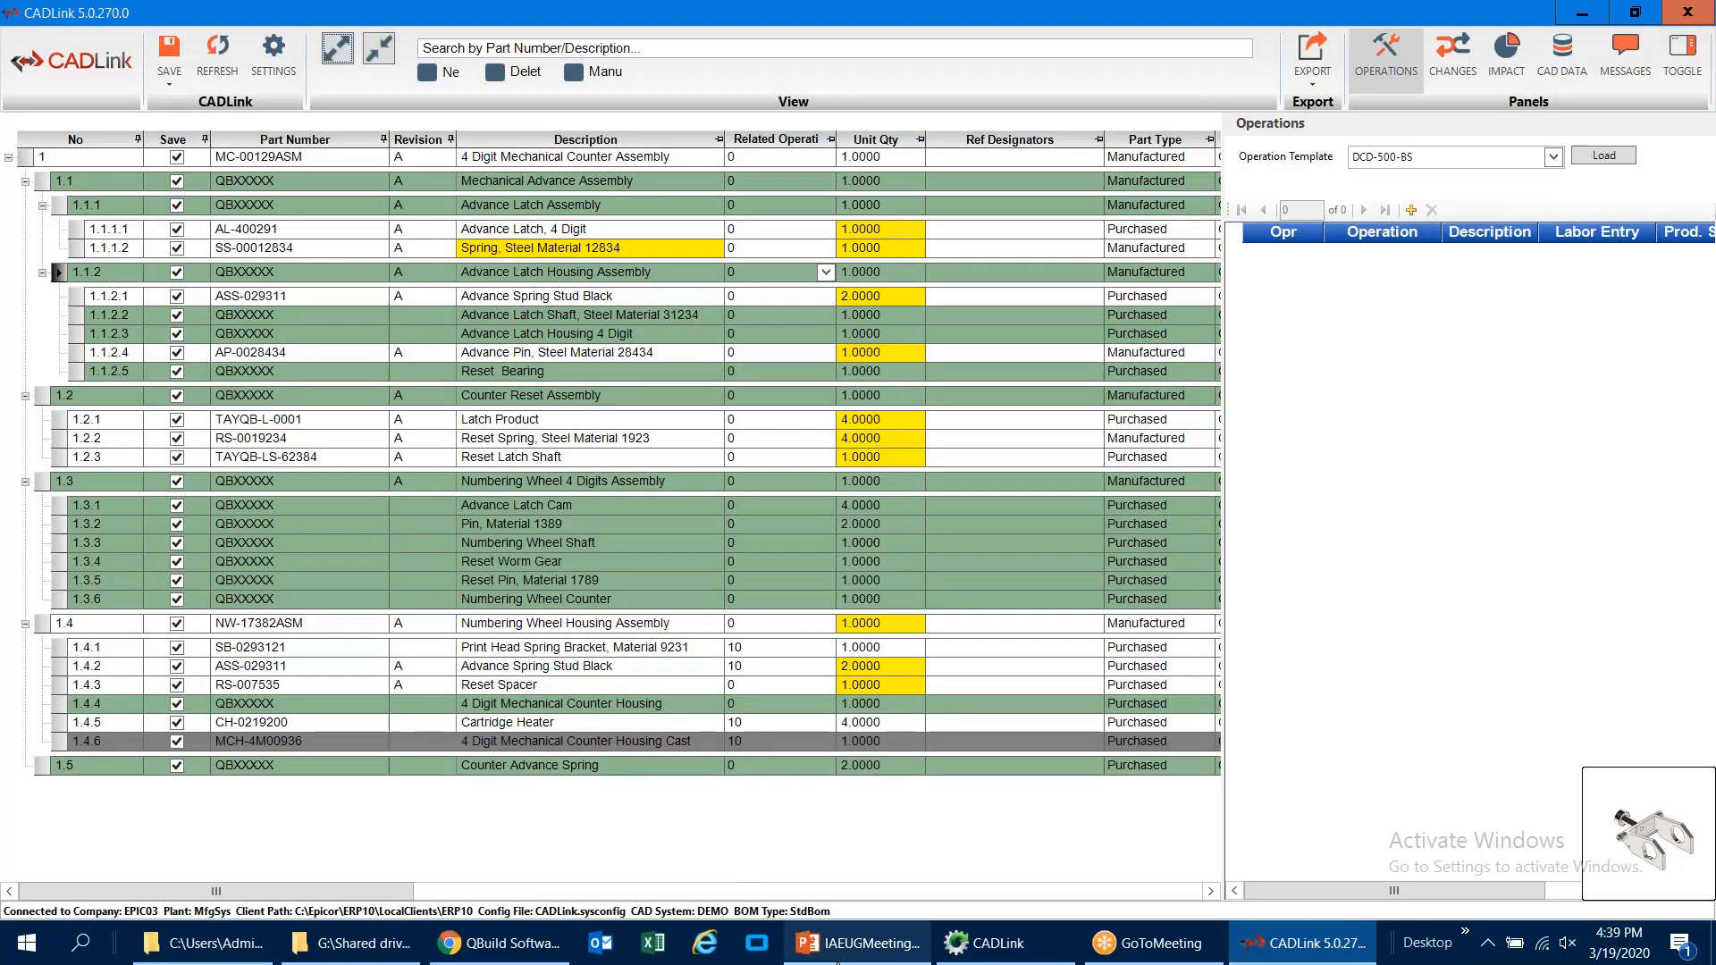
# Step: Switch to the PowerPoint presentation and show the "Want to learn more?" slide full screen, ending the slide show when done
pyautogui.moveTo(839, 956)
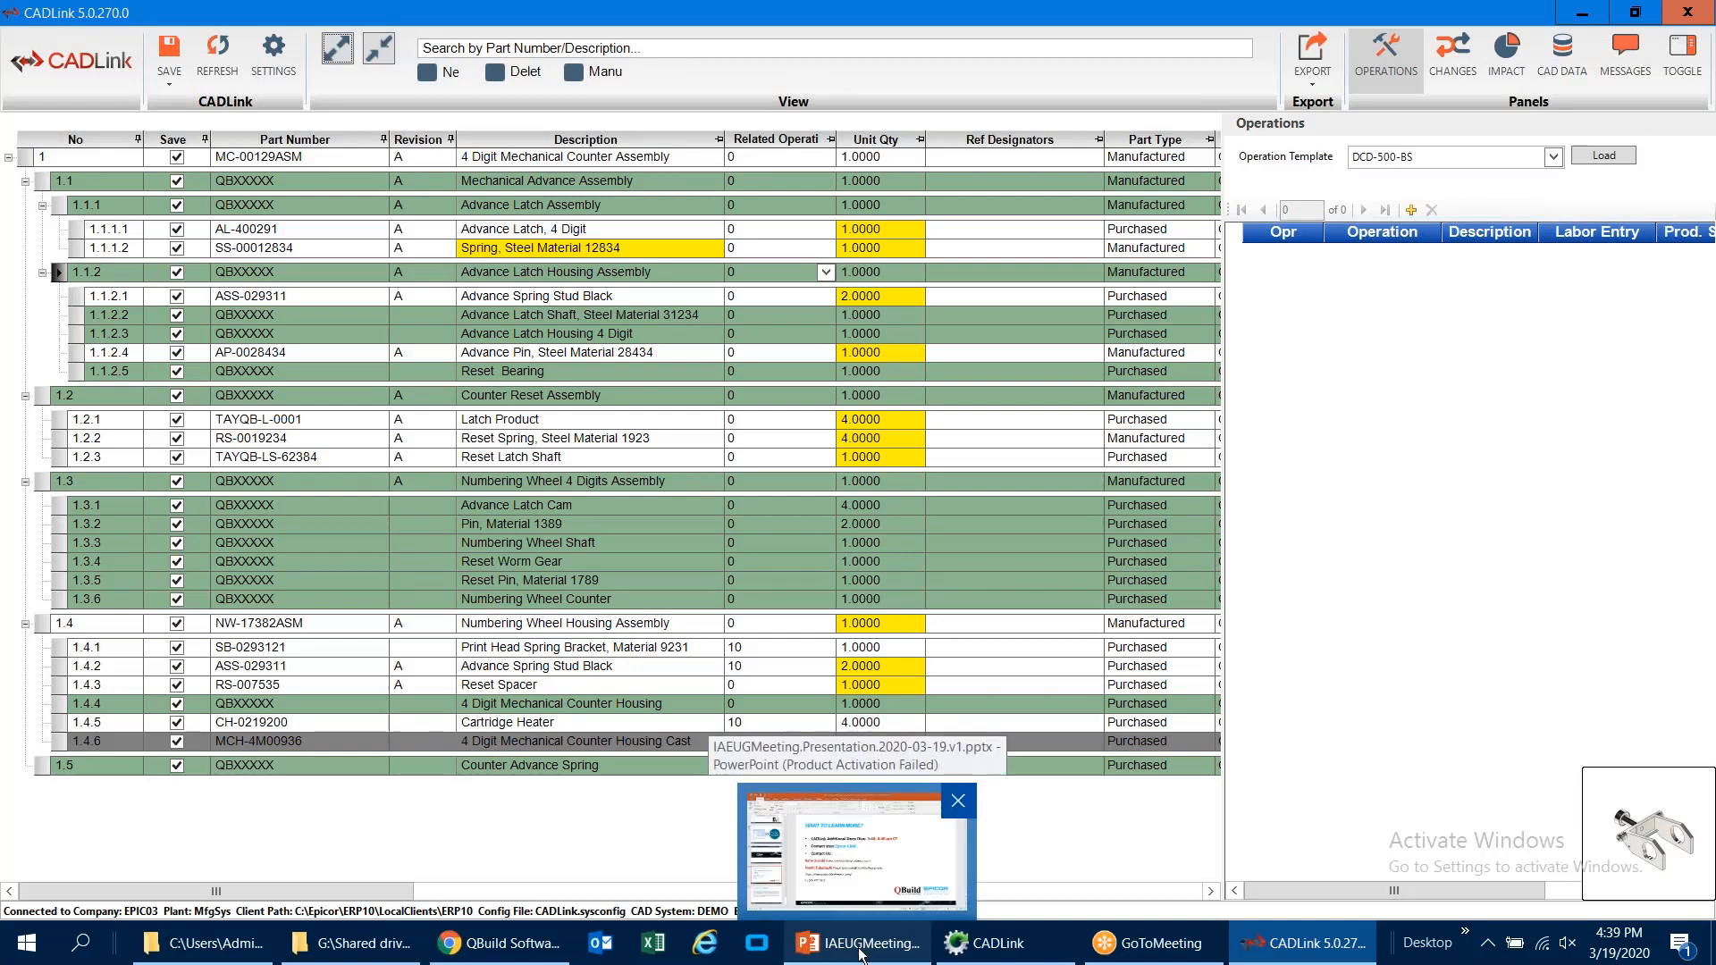
pyautogui.click(865, 955)
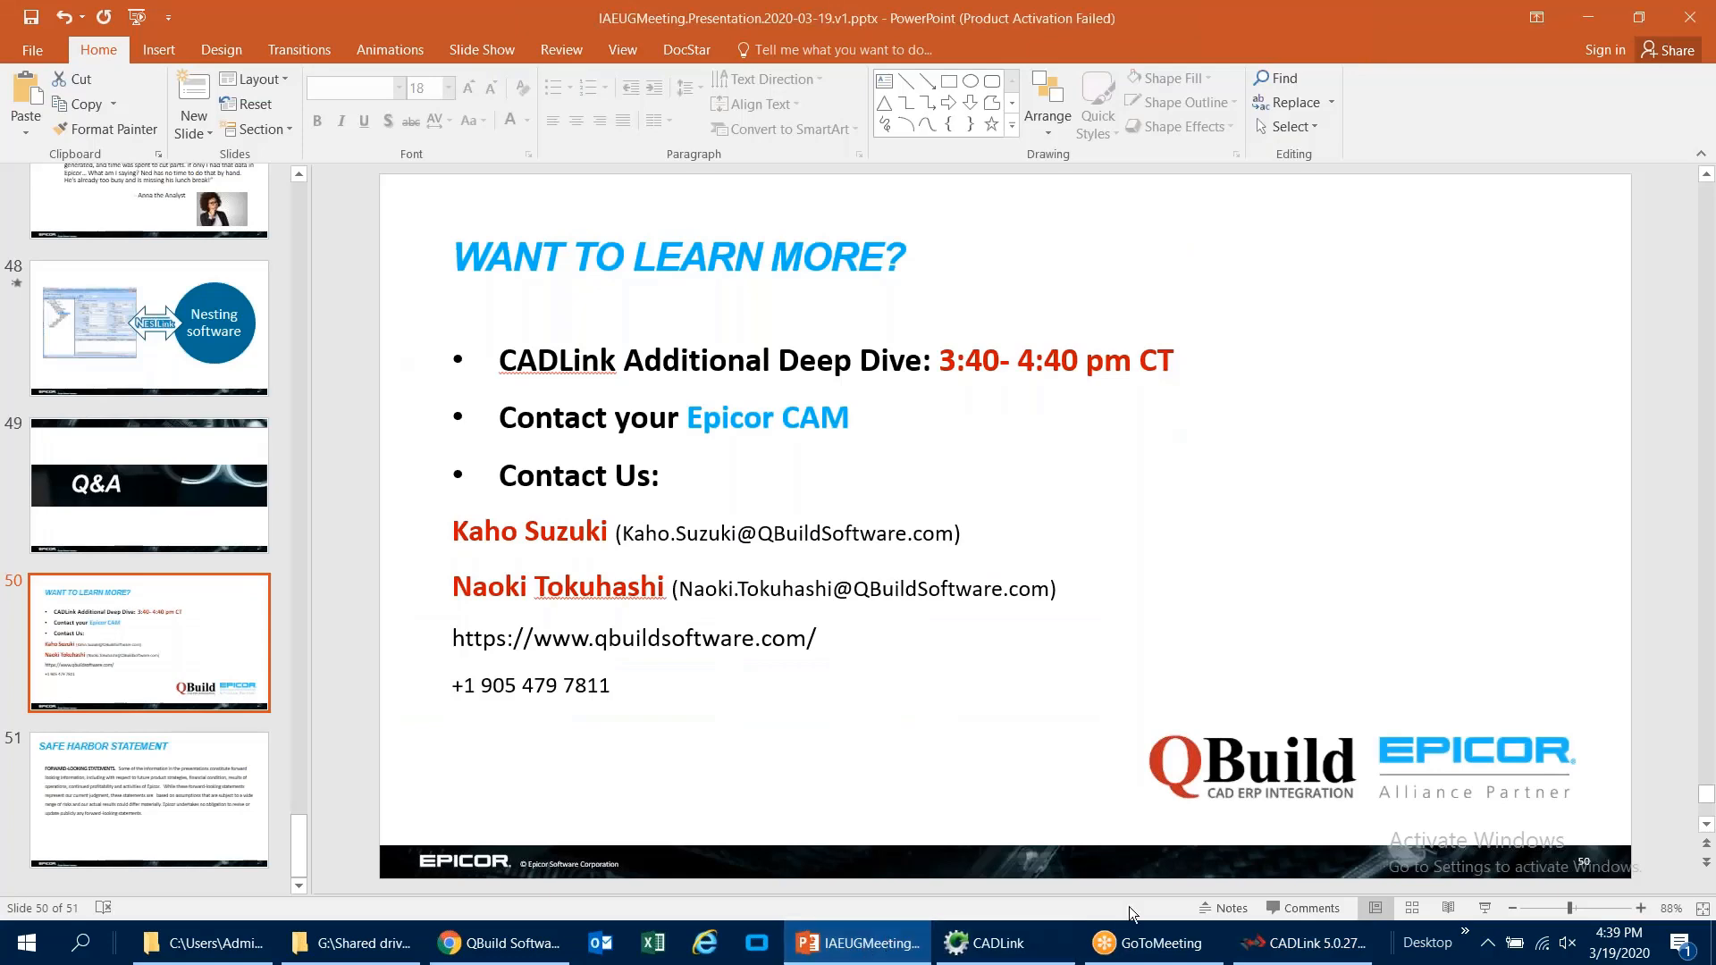
pyautogui.click(1485, 910)
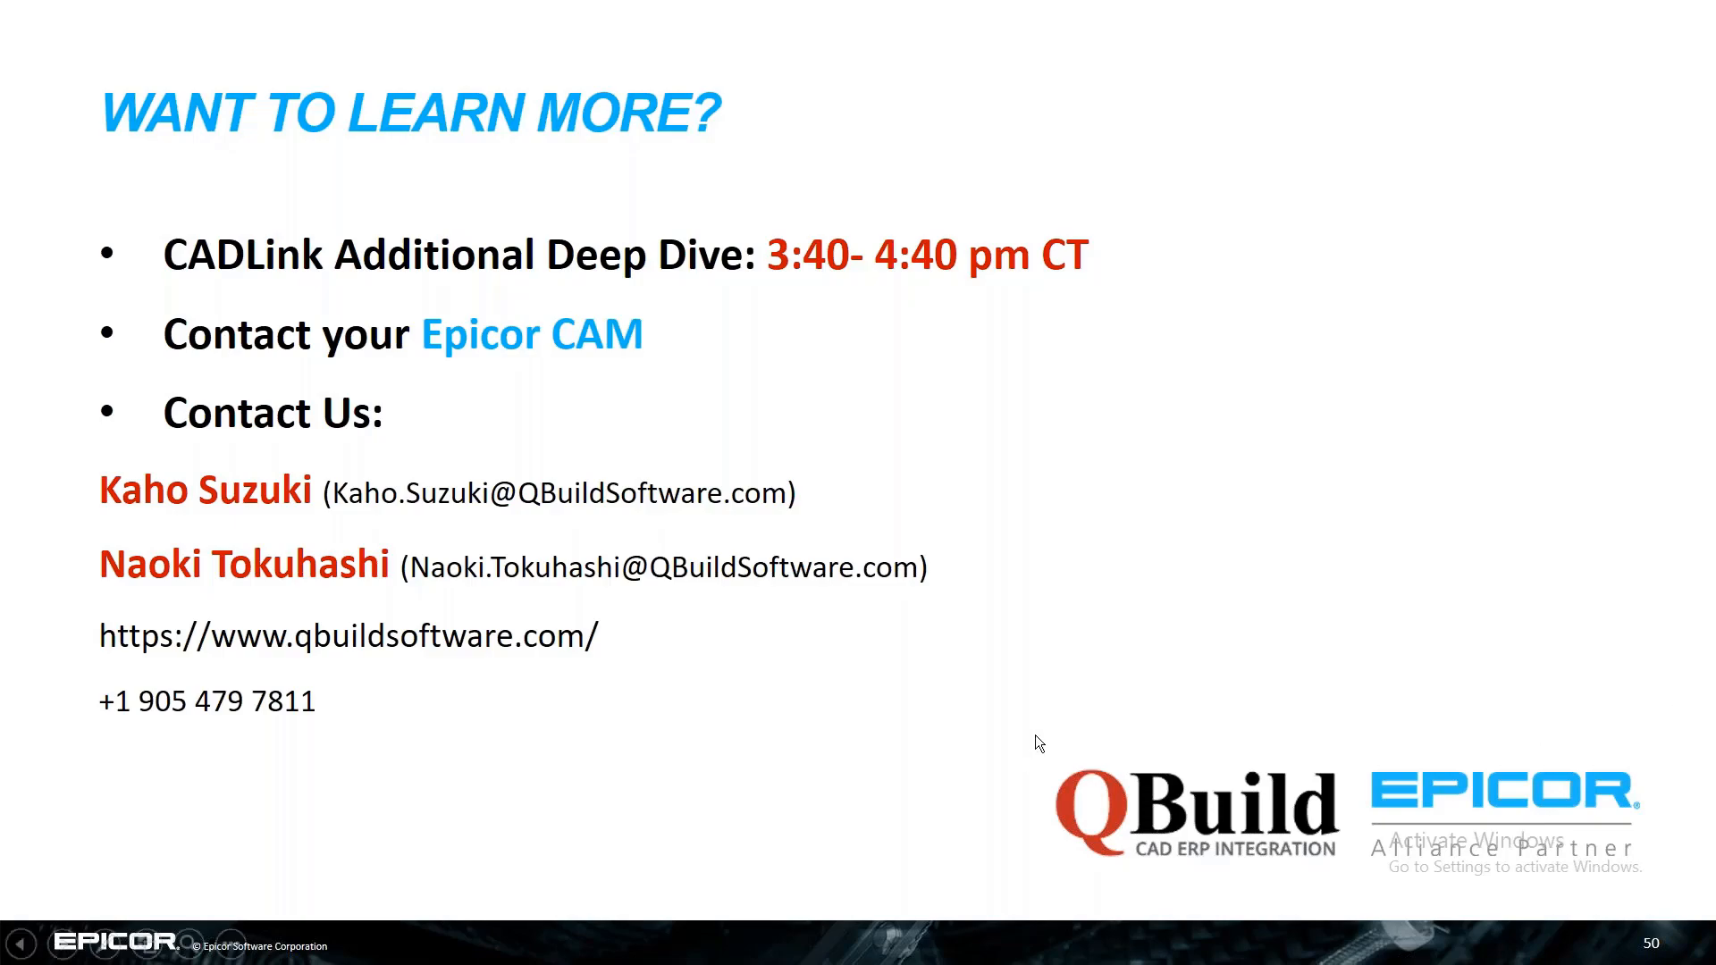
pyautogui.press('Escape')
# Step: Return to the CADLink BOM and examine the ECO group options in the general settings, closing the settings without changes
pyautogui.click(1024, 941)
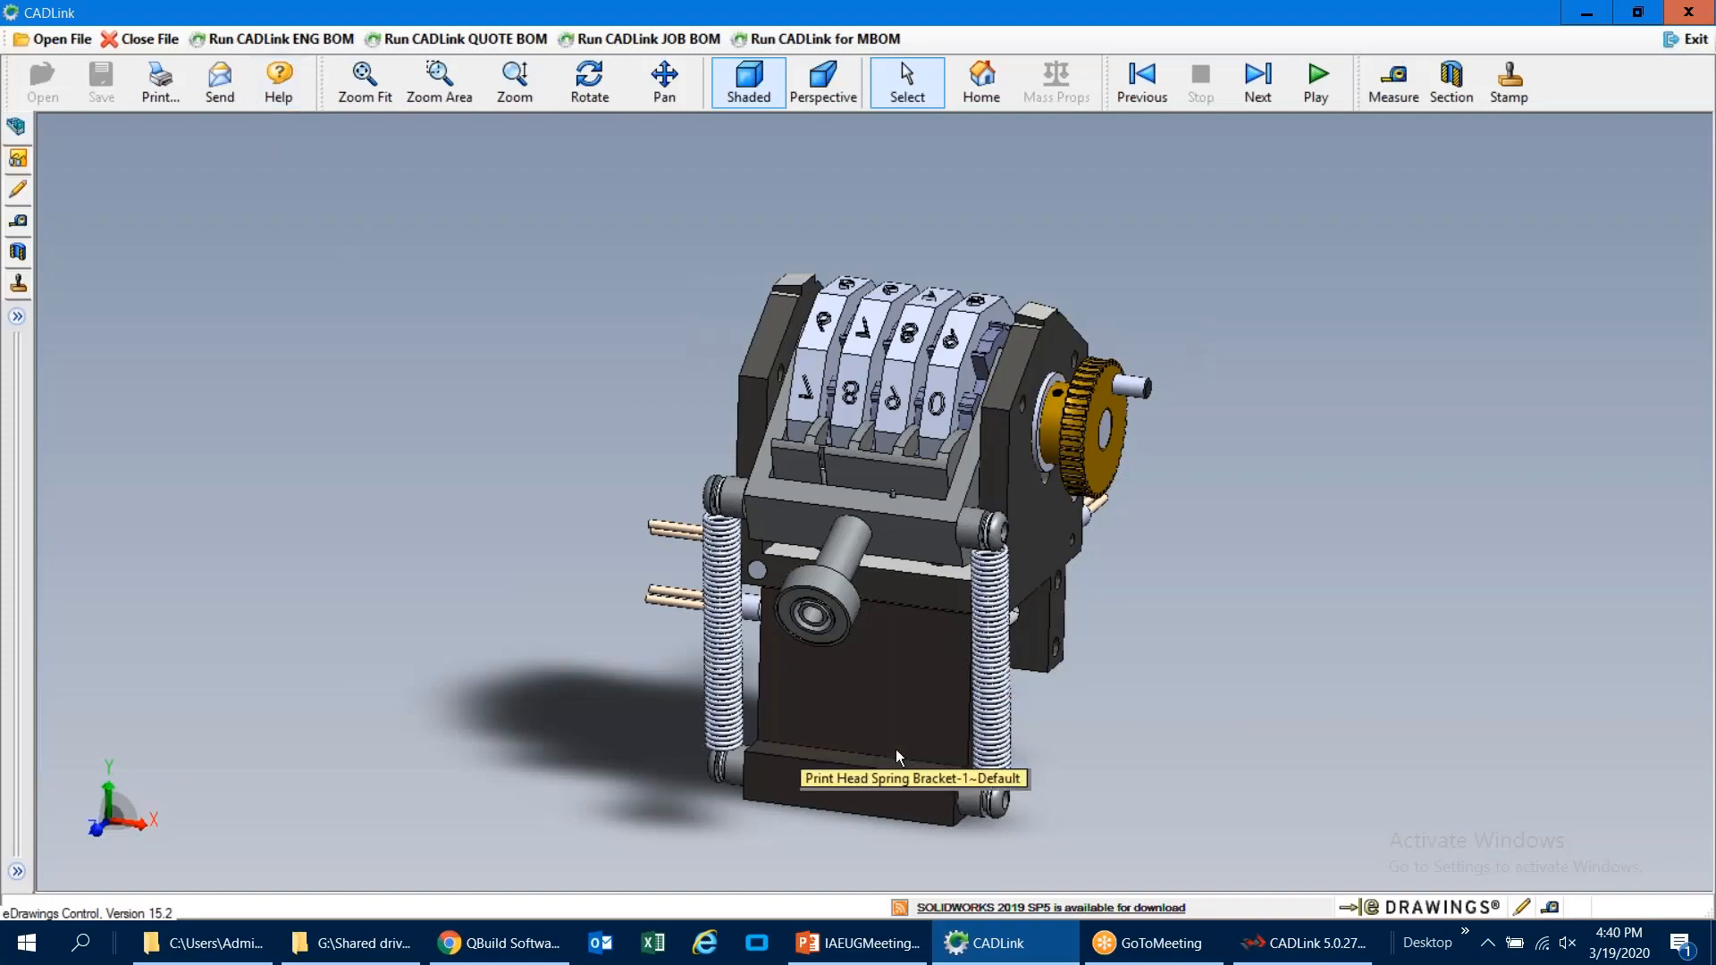
pyautogui.click(1305, 944)
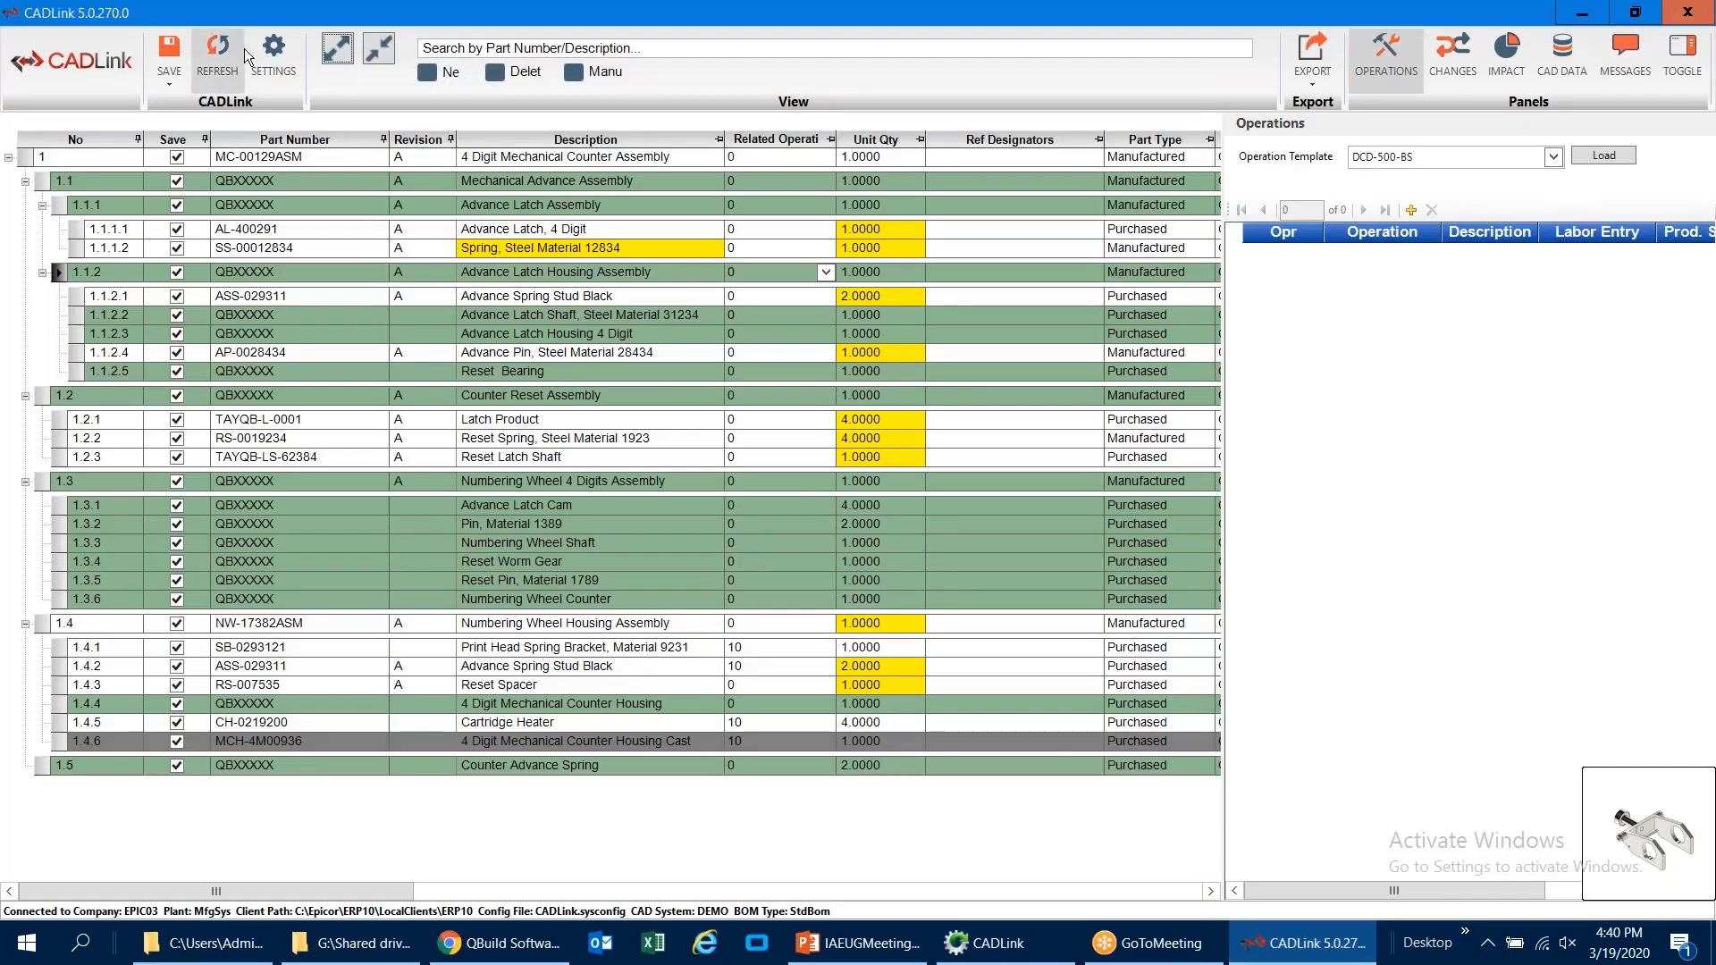
pyautogui.click(276, 65)
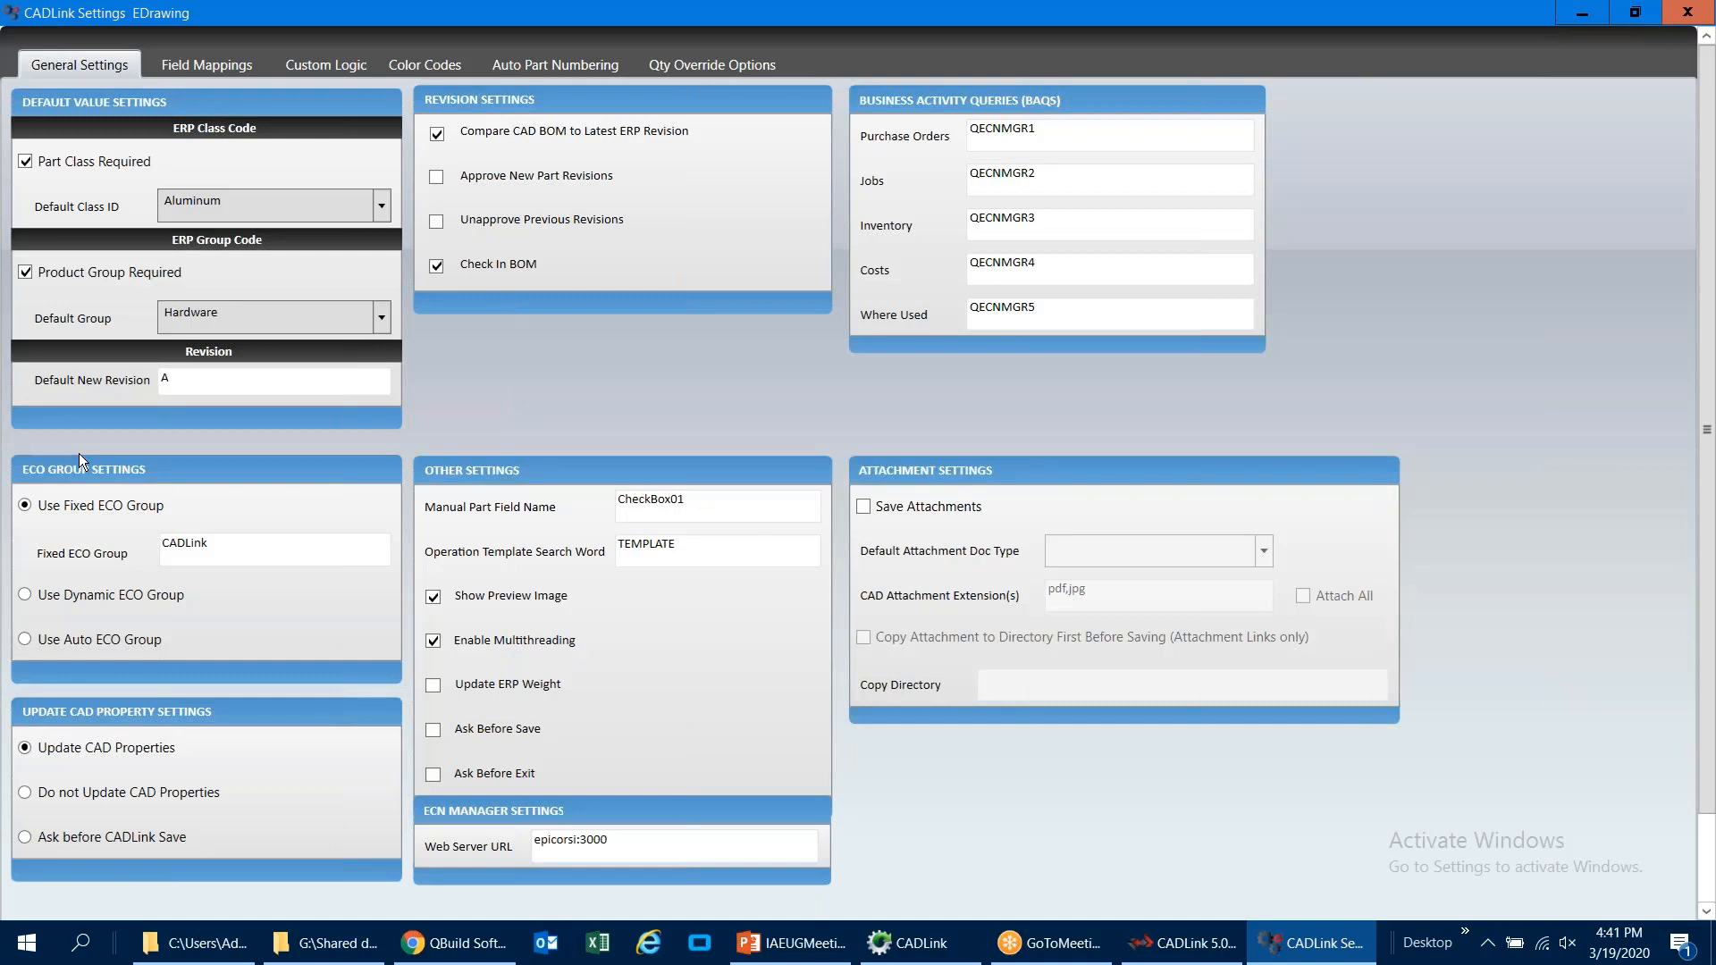
pyautogui.moveTo(209, 550); pyautogui.dragTo(164, 551)
pyautogui.click(219, 550)
pyautogui.moveTo(170, 606)
pyautogui.moveTo(161, 642)
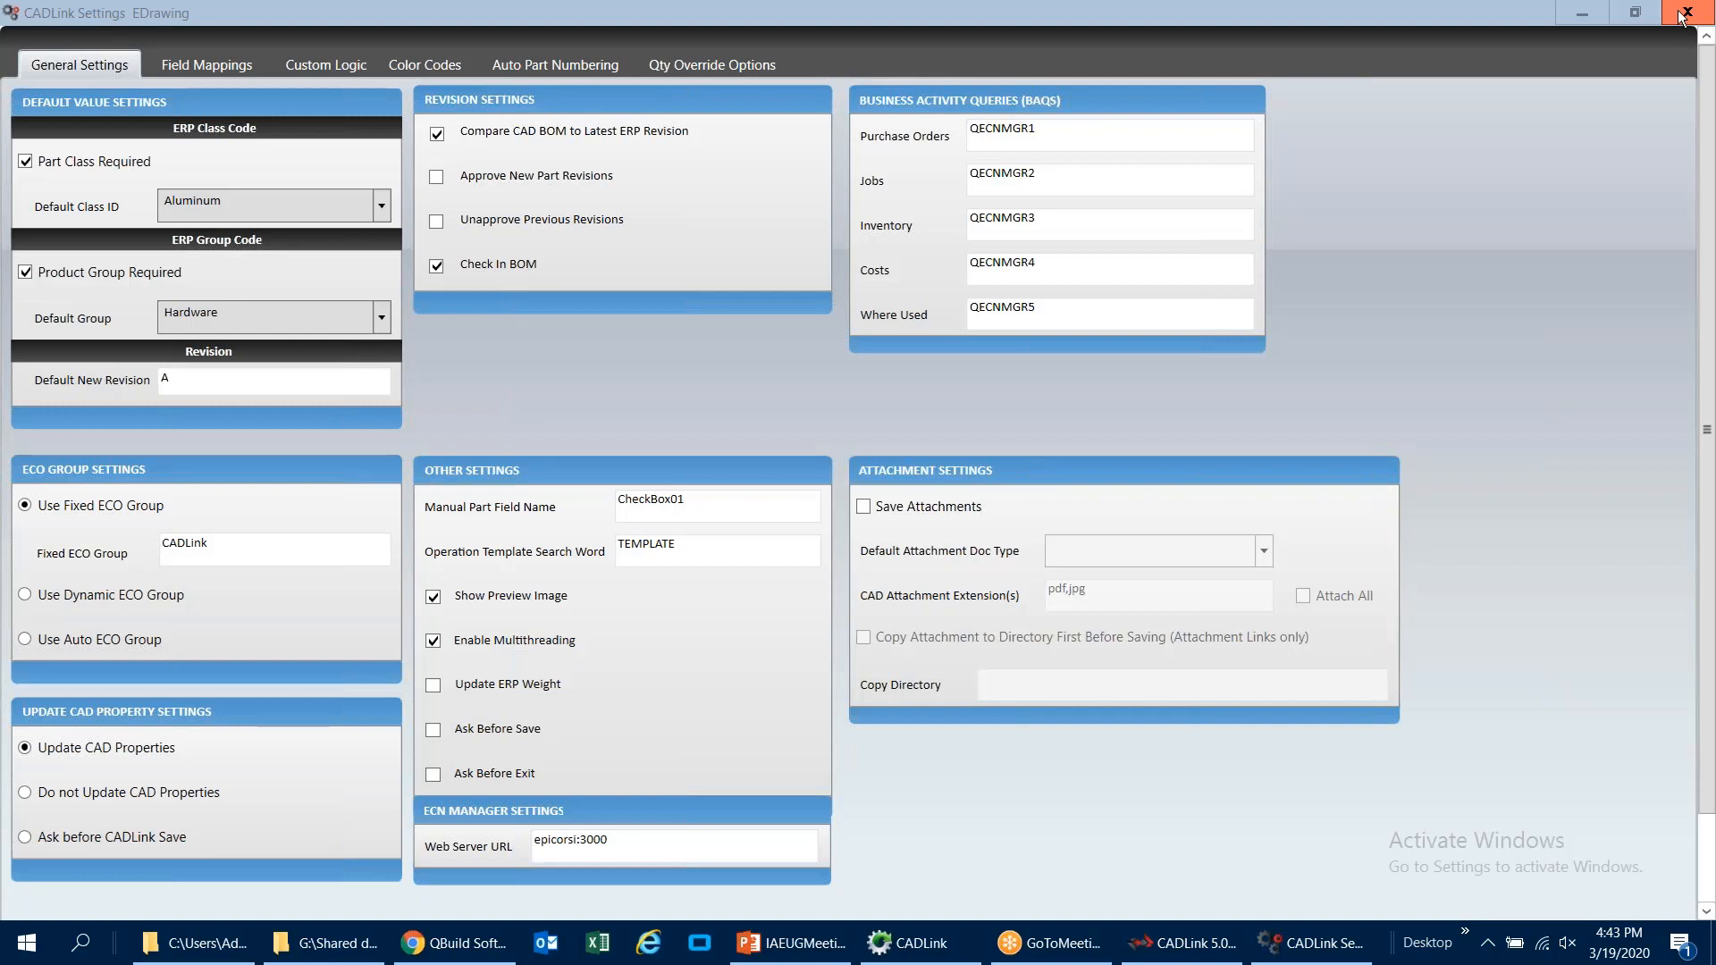
pyautogui.click(1683, 16)
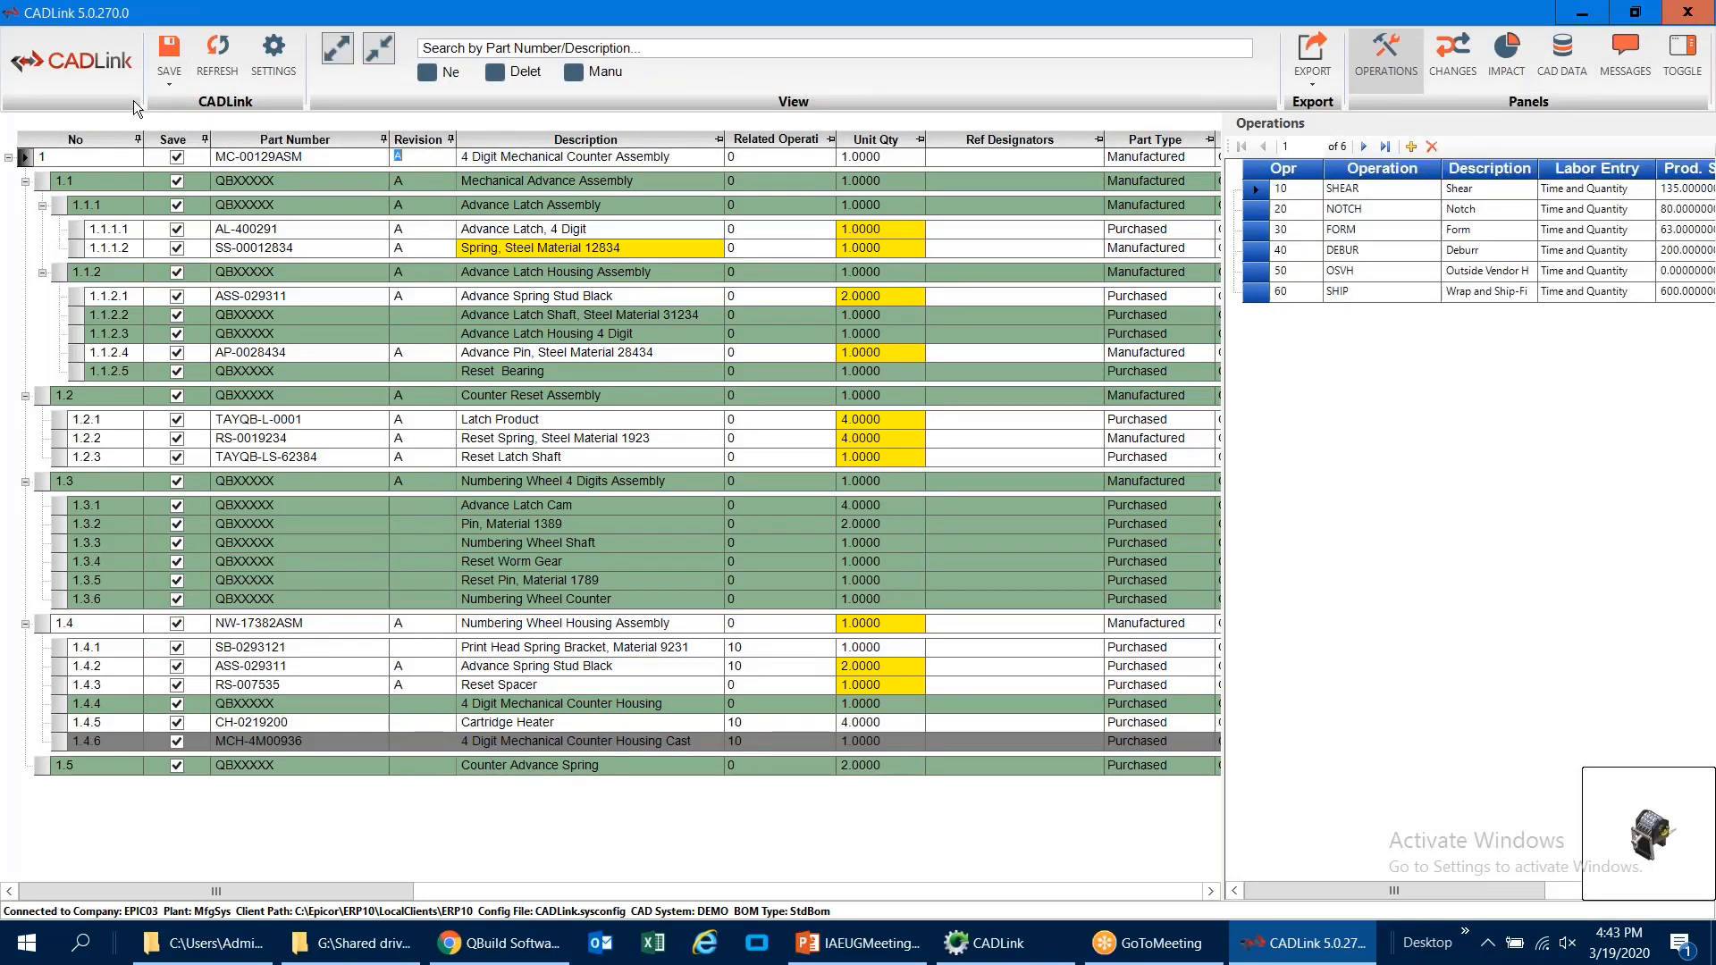
# Step: Save the MC-00129ASM BOM to the ERP and dismiss the save report
pyautogui.click(170, 49)
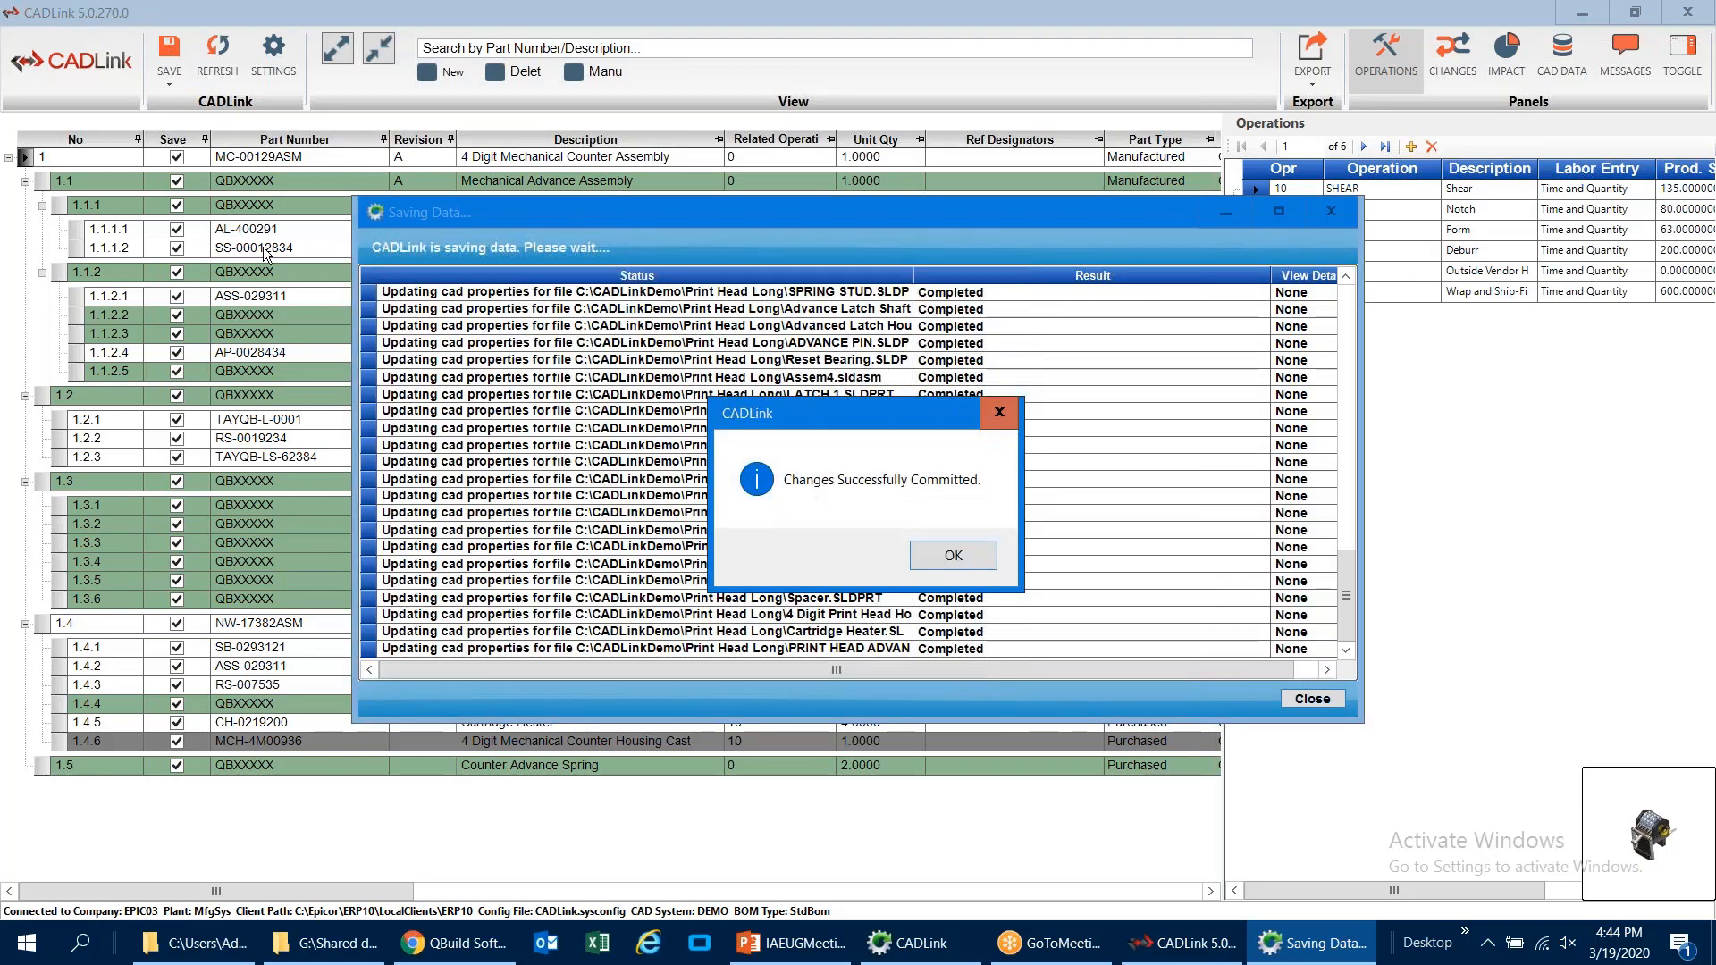
pyautogui.click(935, 559)
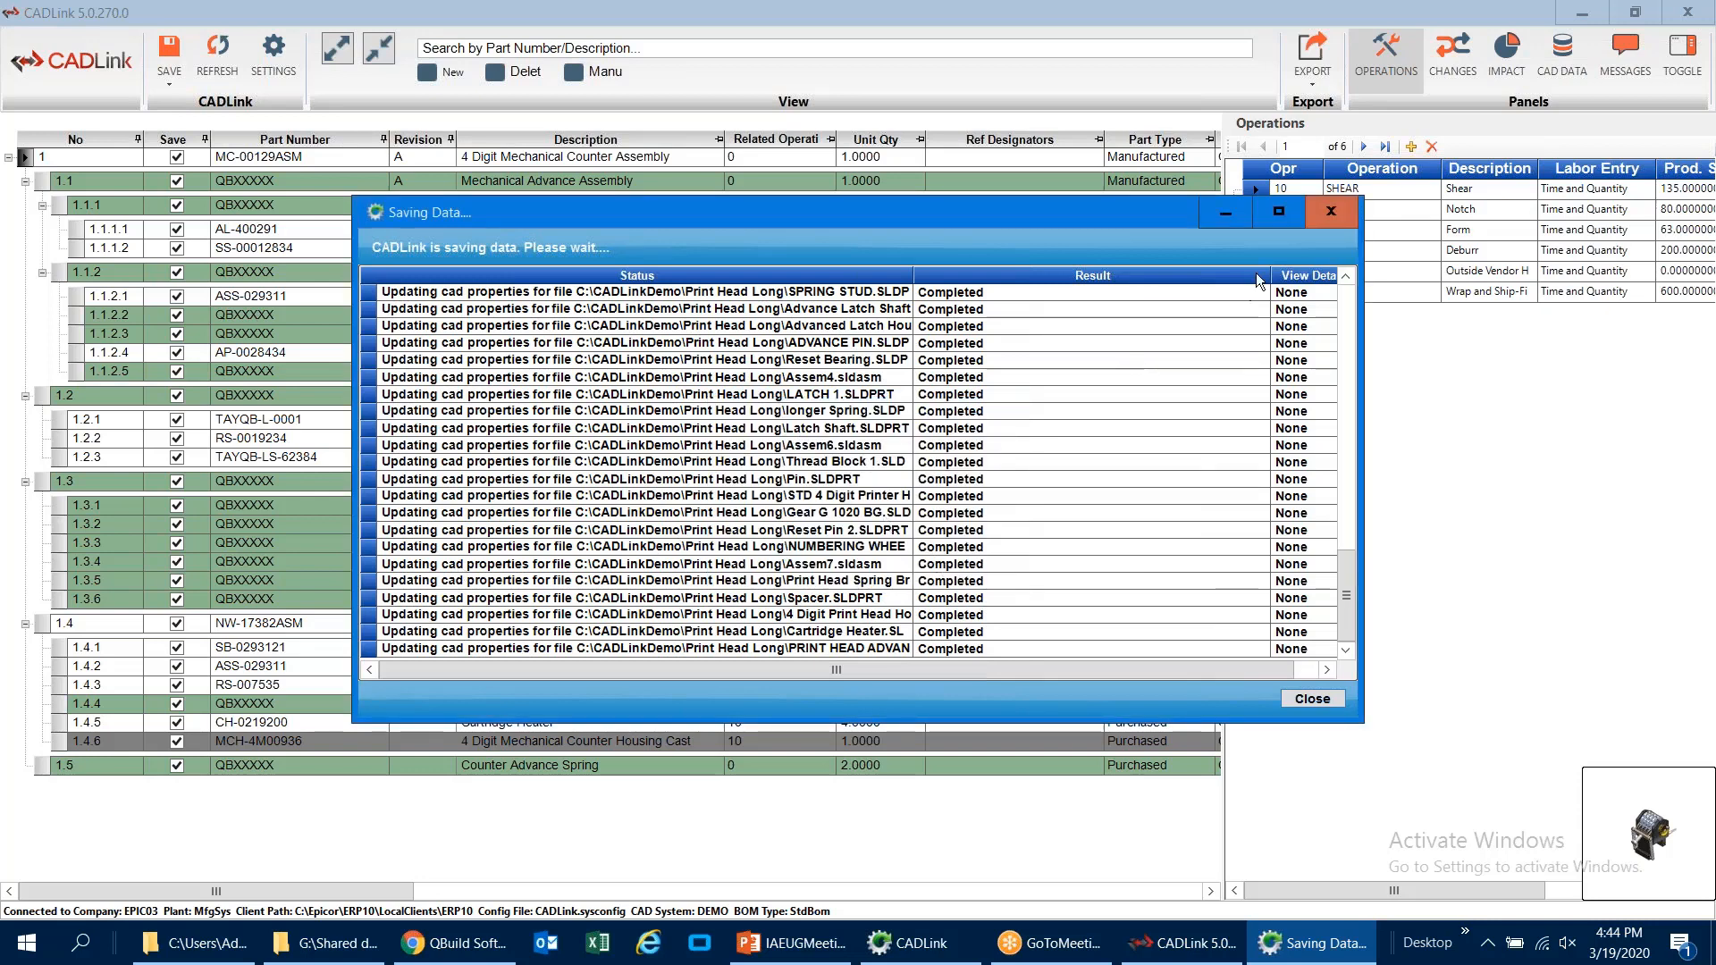
pyautogui.click(1332, 214)
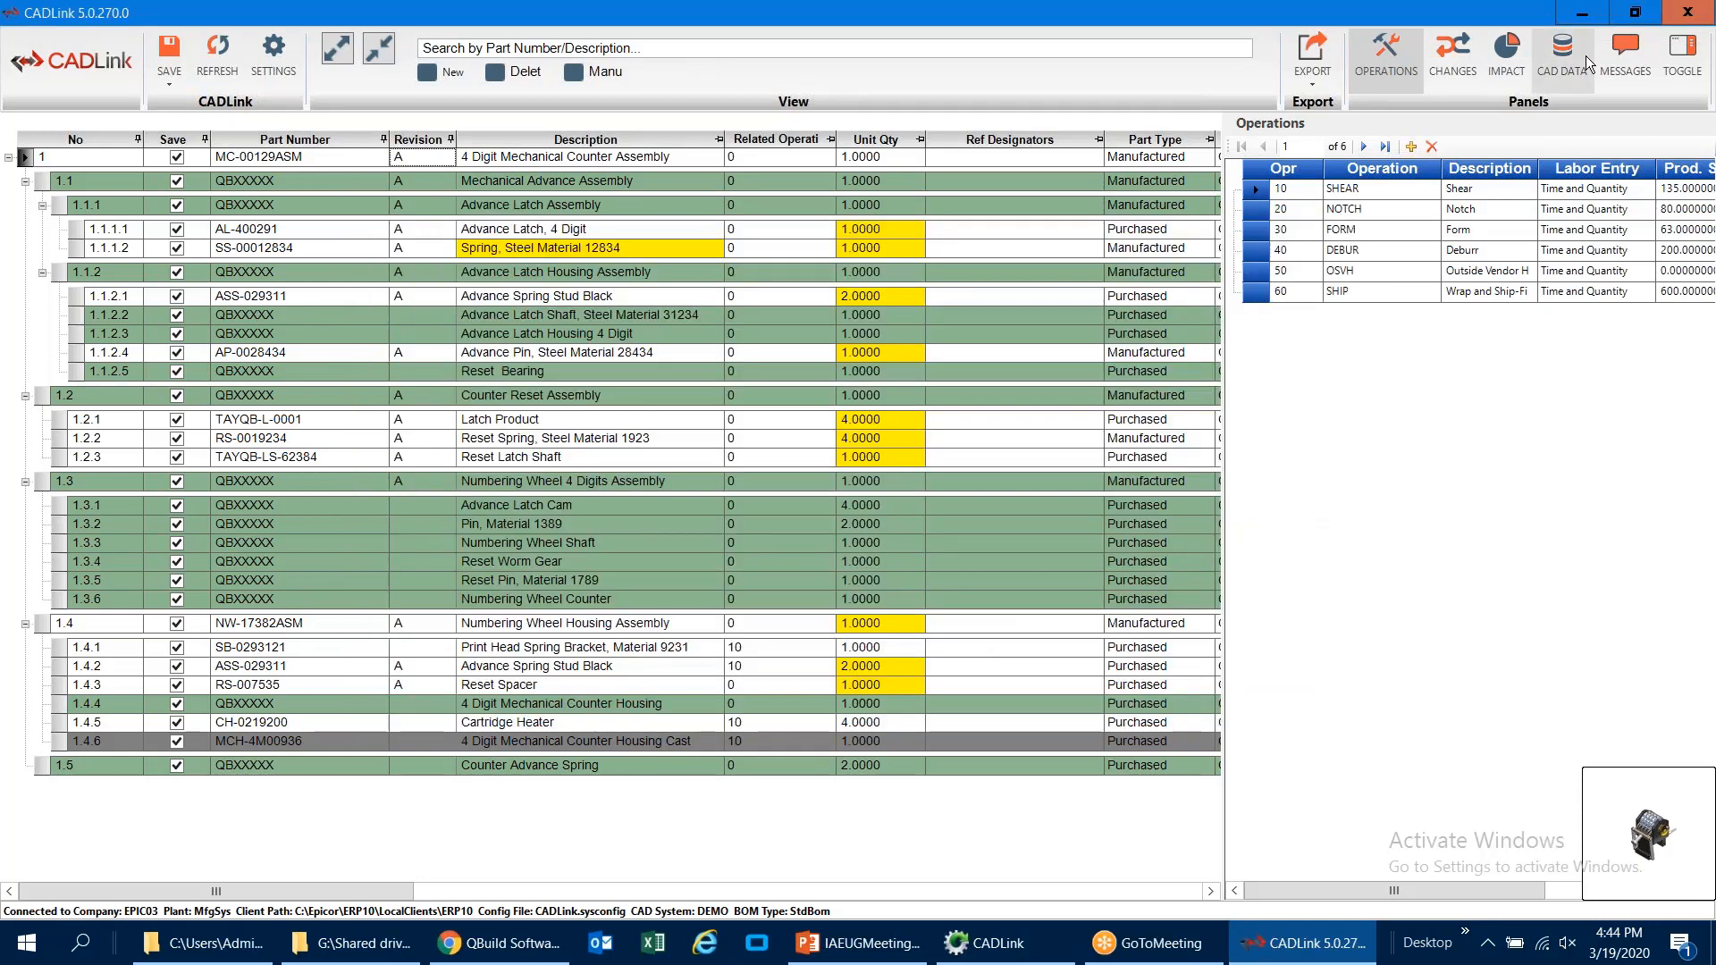
# Step: Close the CADLink BOM window and launch ECN Manager from the CADLink shortcuts folder
pyautogui.click(1686, 20)
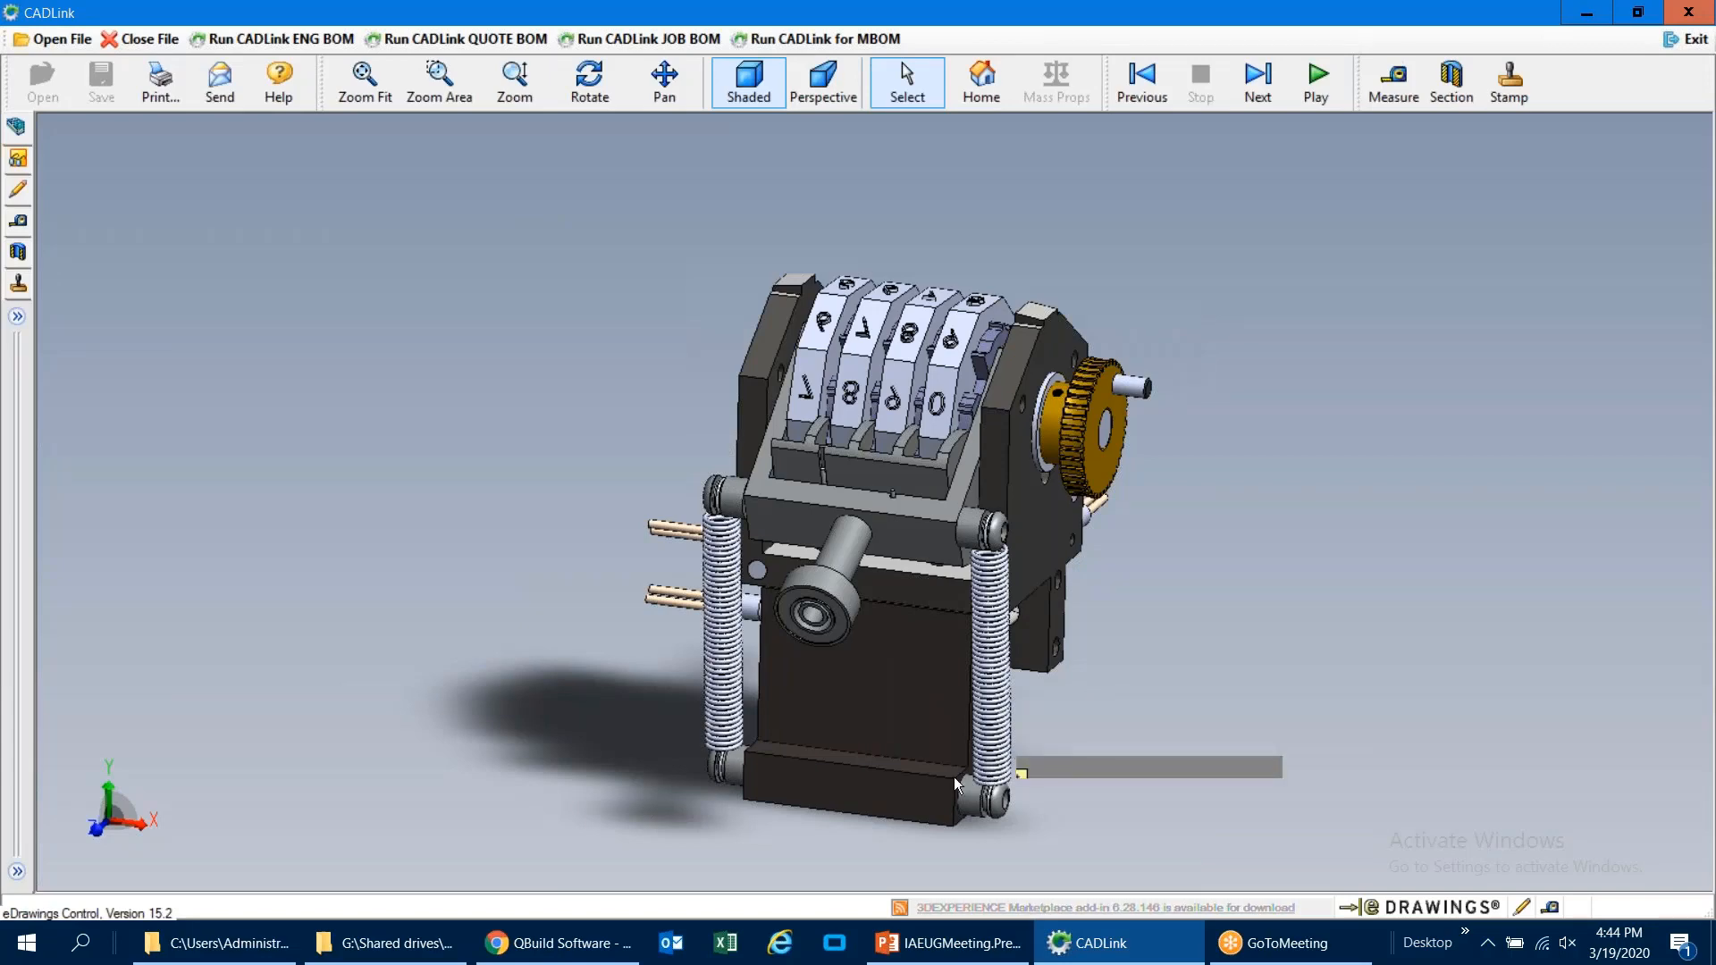
pyautogui.click(215, 943)
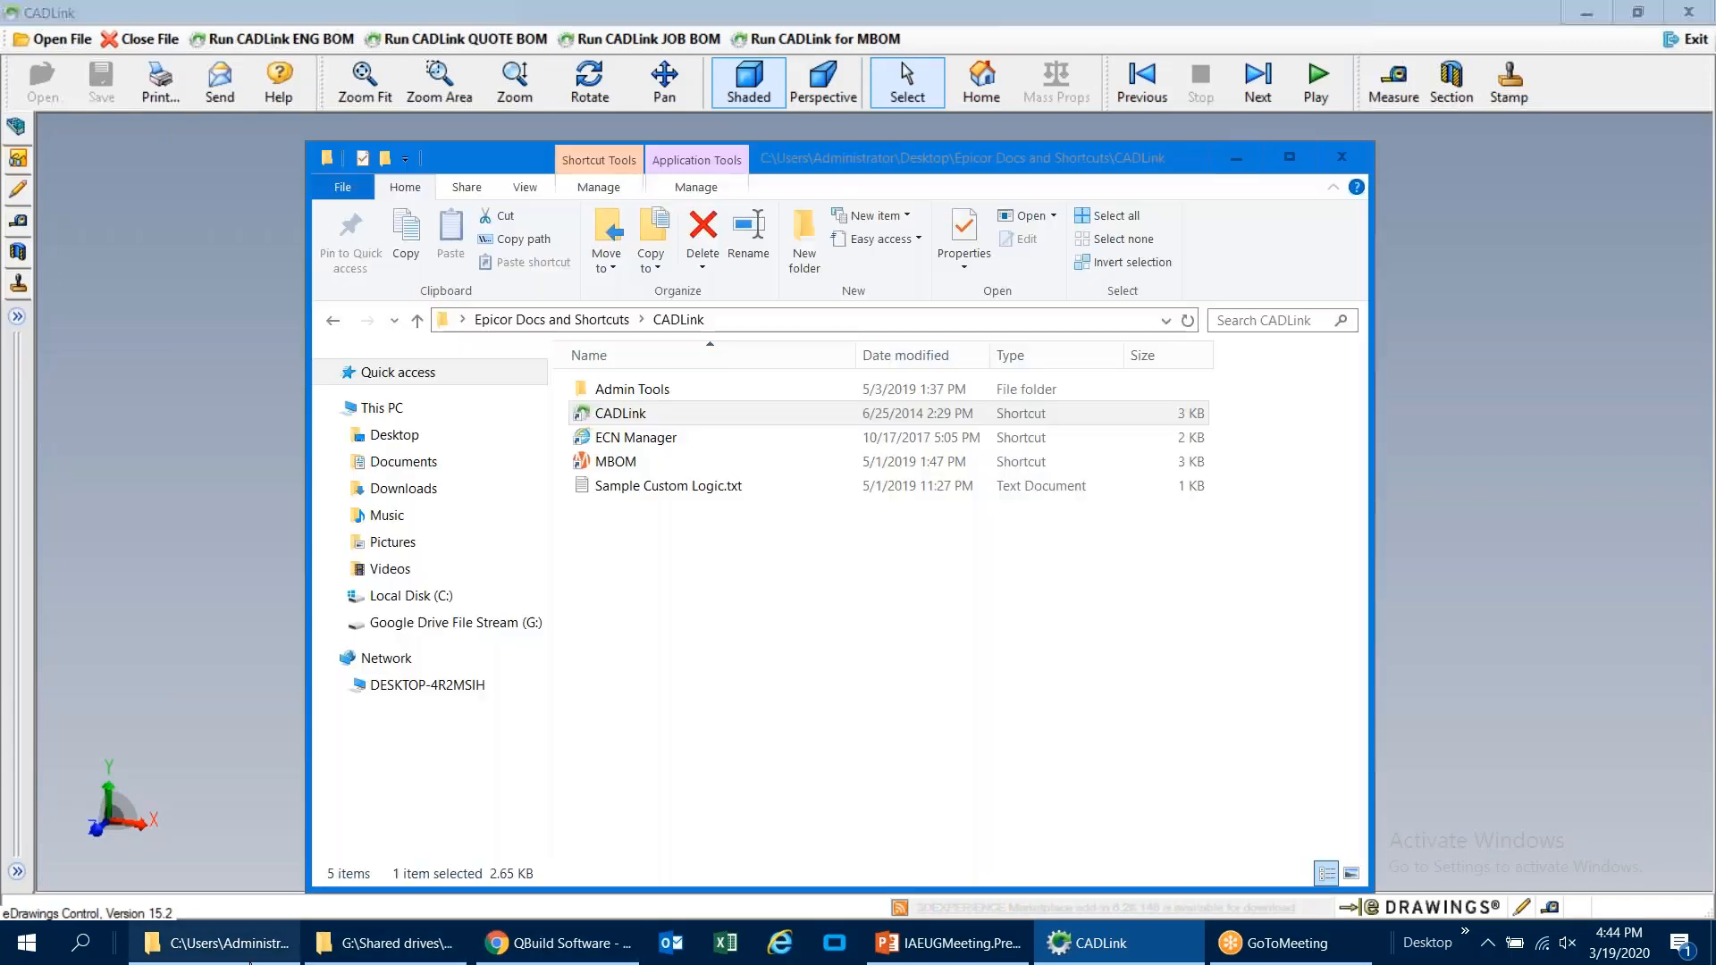
pyautogui.doubleClick(658, 438)
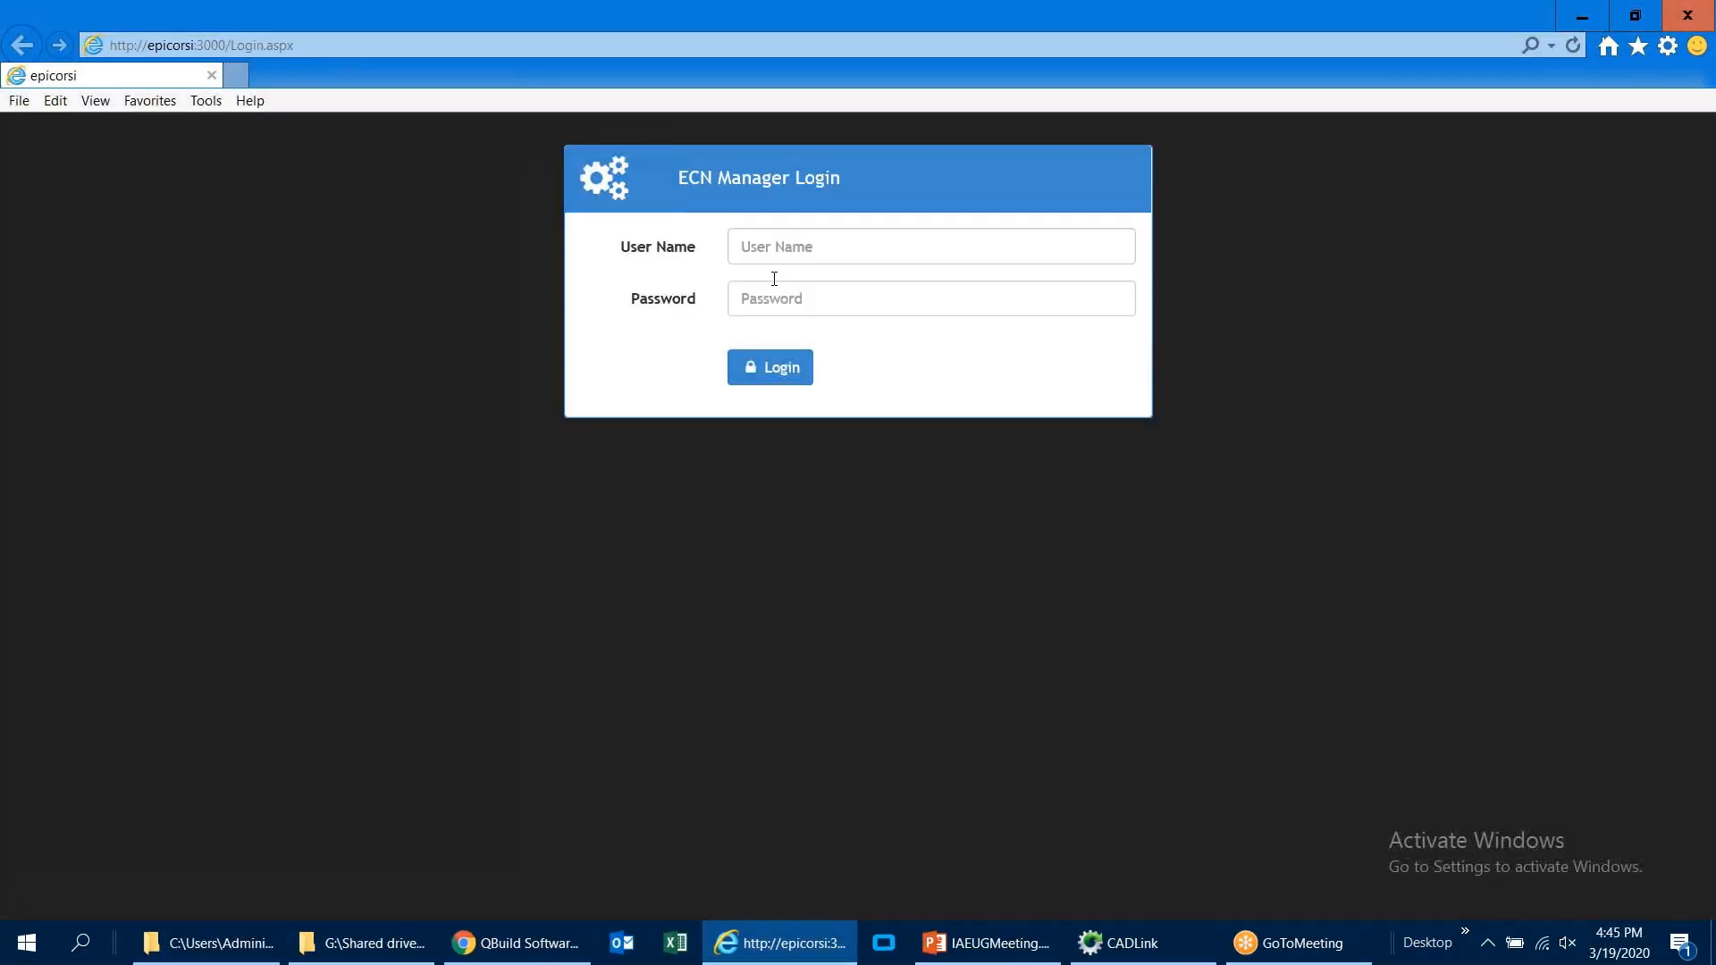
# Step: Log in to ECN Manager with the user name epicor and the saved account password
pyautogui.click(792, 258)
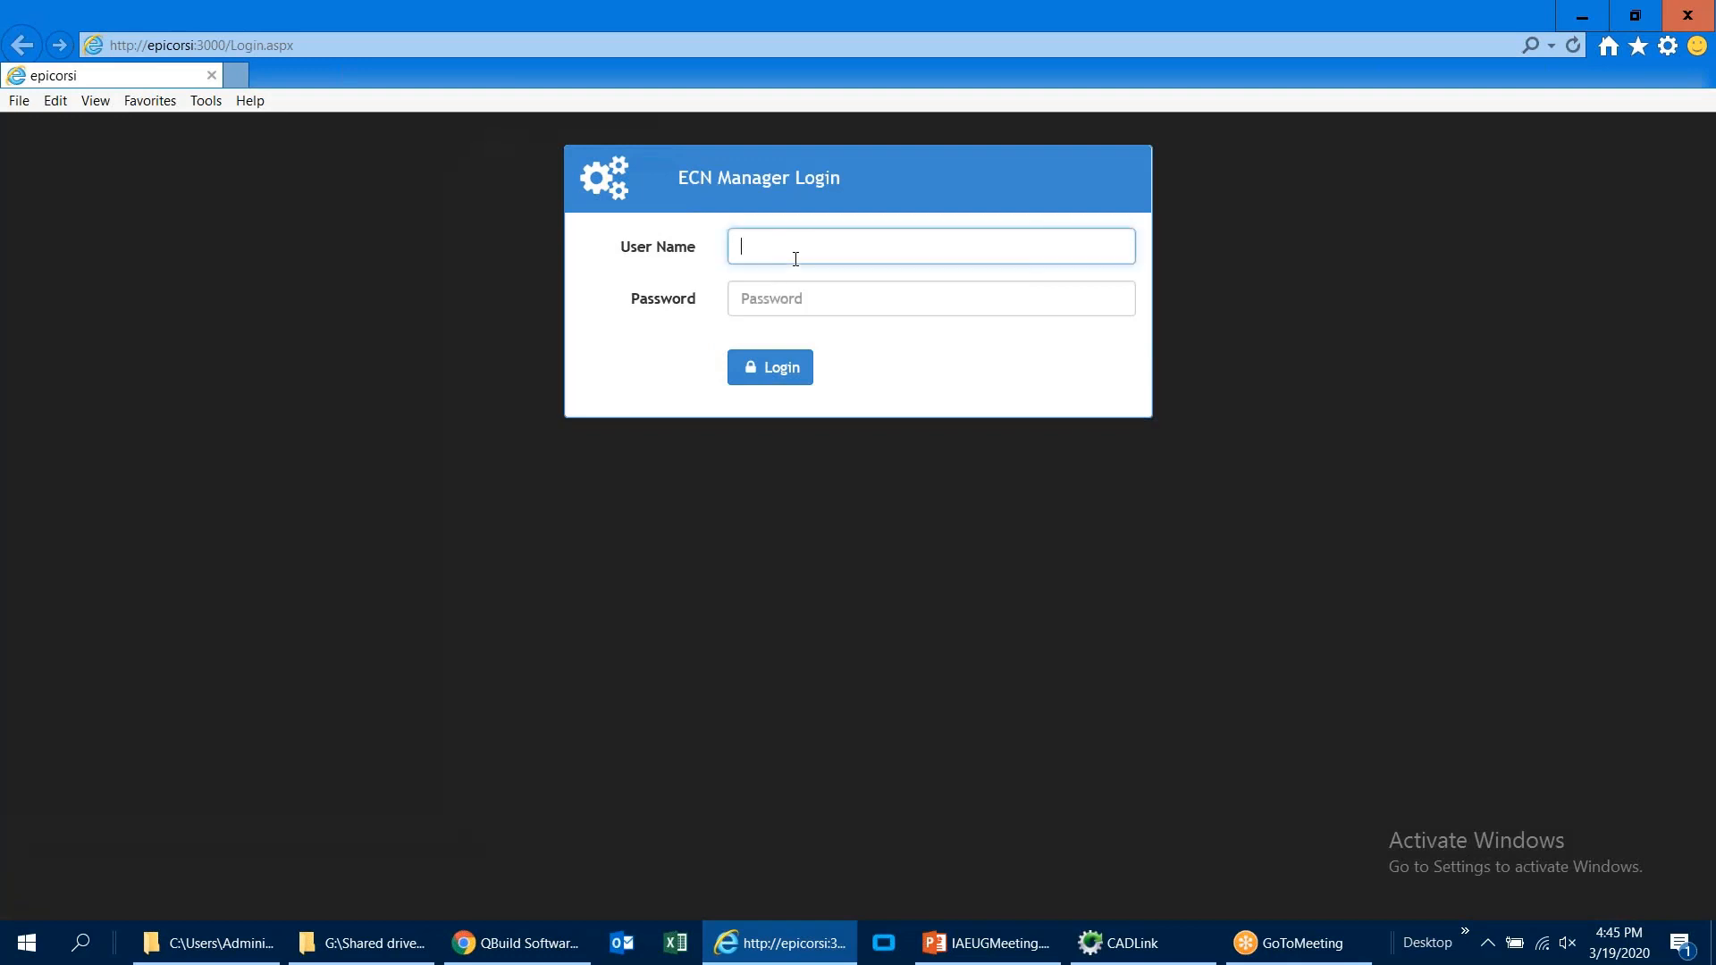
pyautogui.write('epicor')
pyautogui.press('Tab')
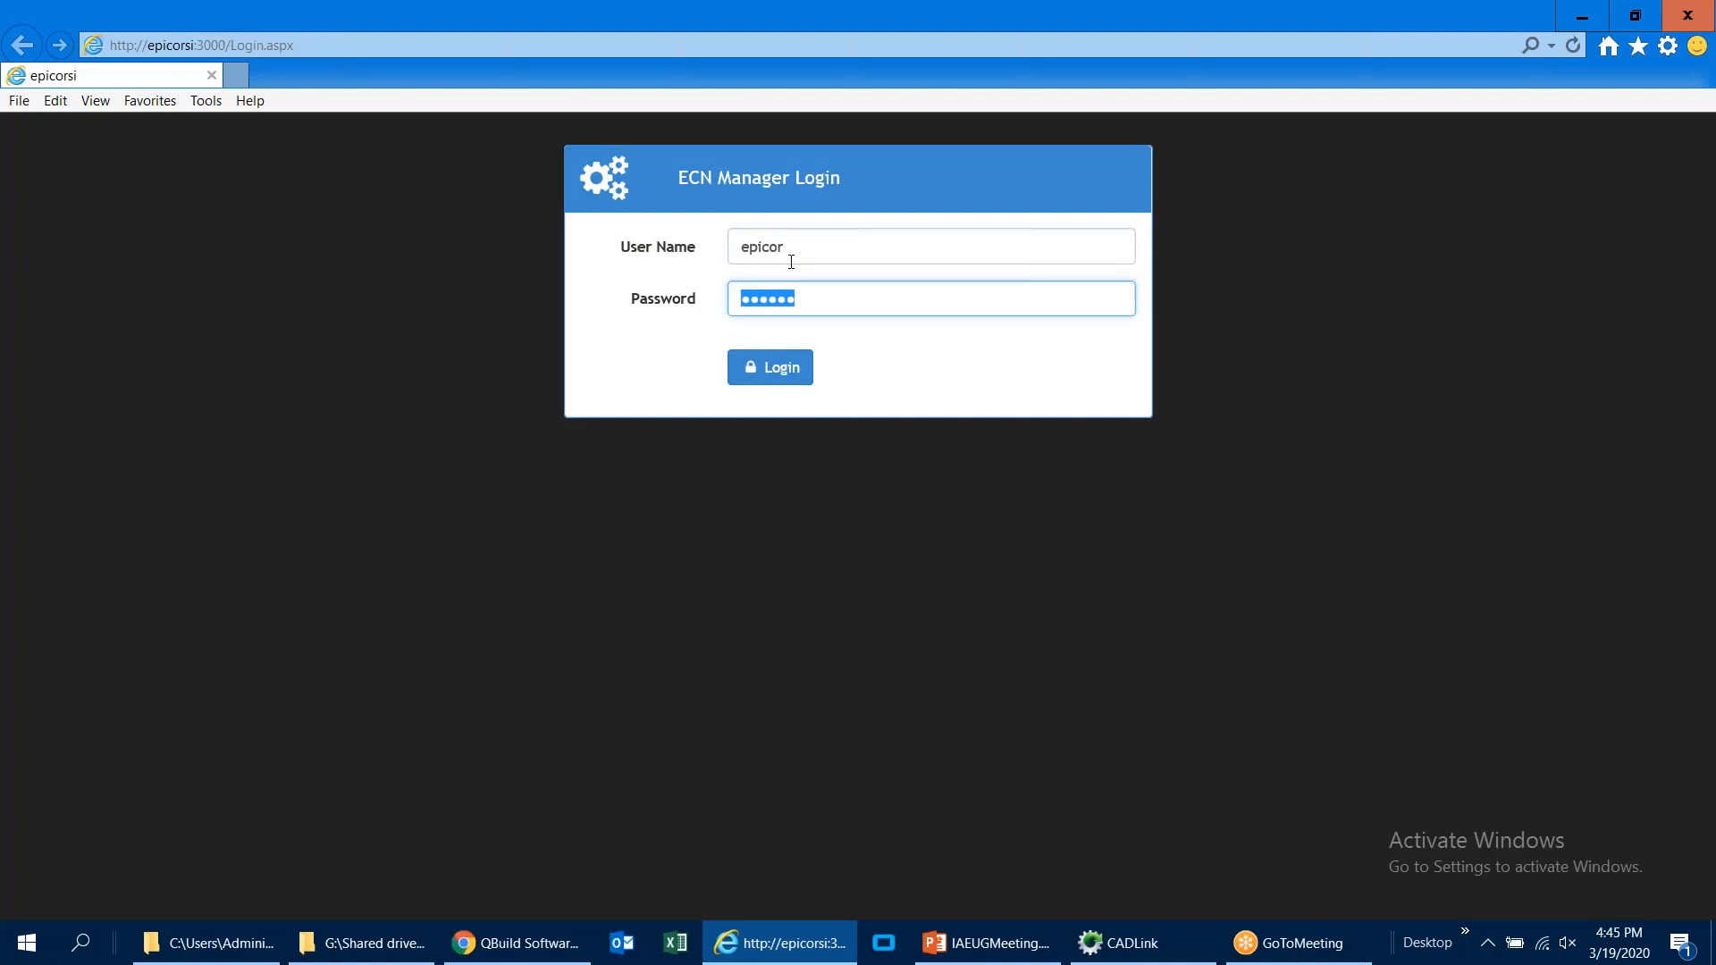
pyautogui.press('Return')
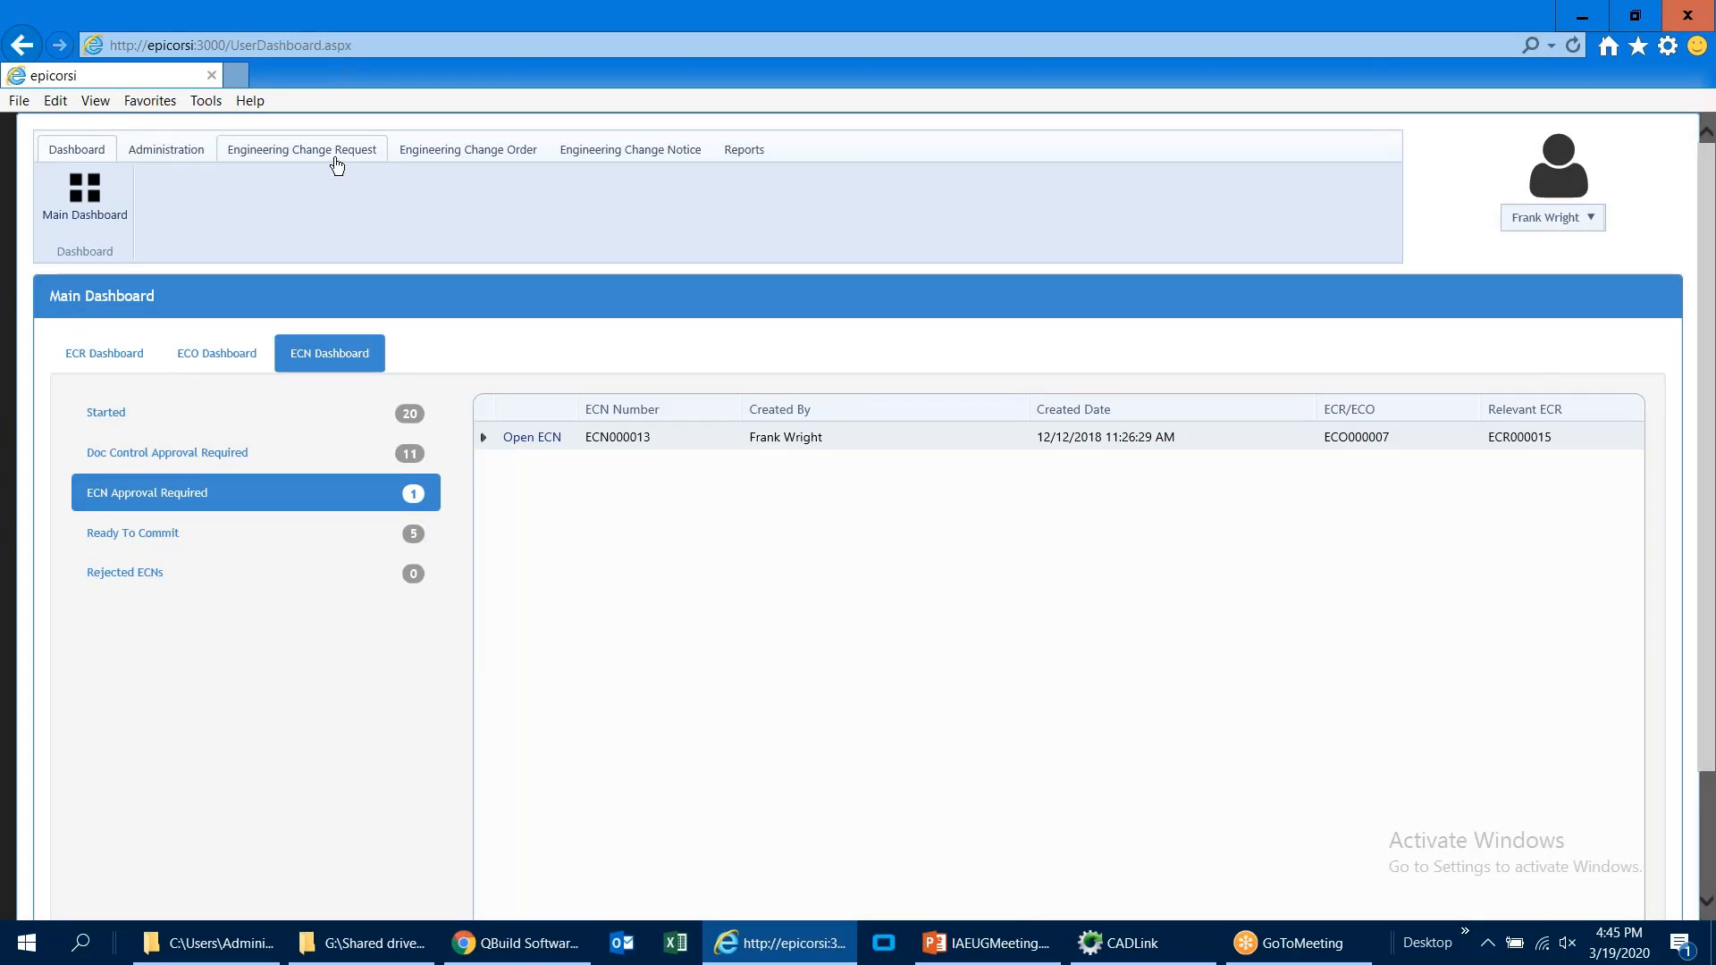
# Step: Start a new engineering change request, enter Customer feedback as the reason for change, and create it
pyautogui.click(332, 167)
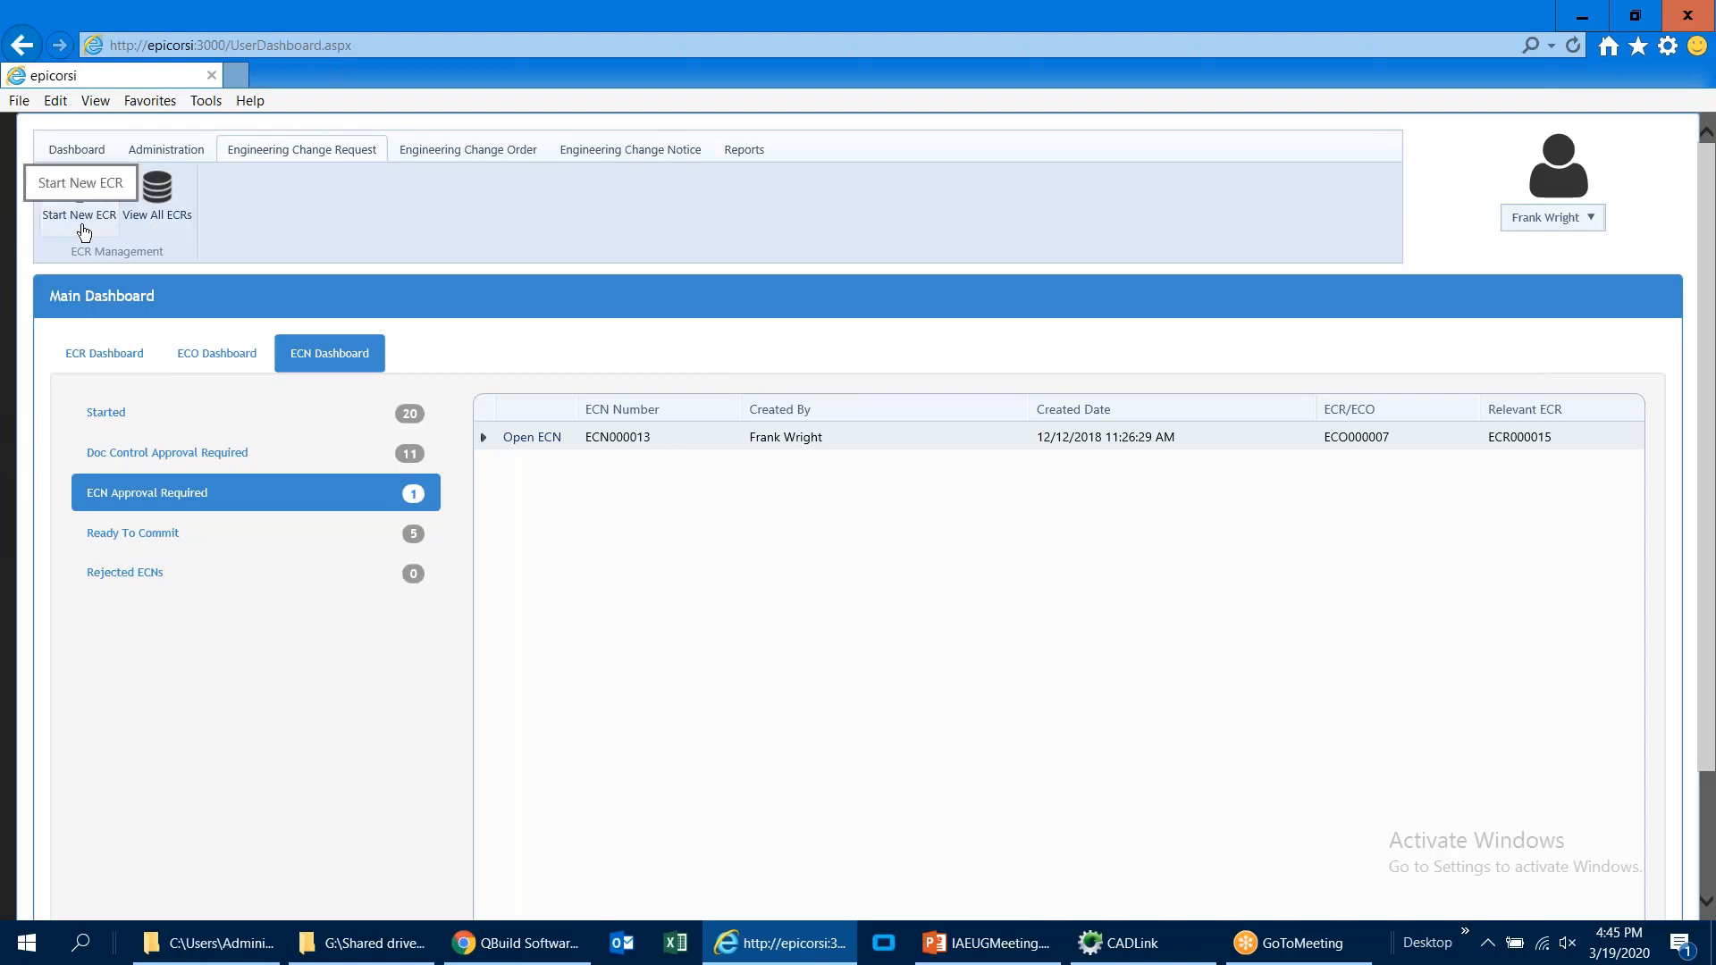
pyautogui.click(83, 232)
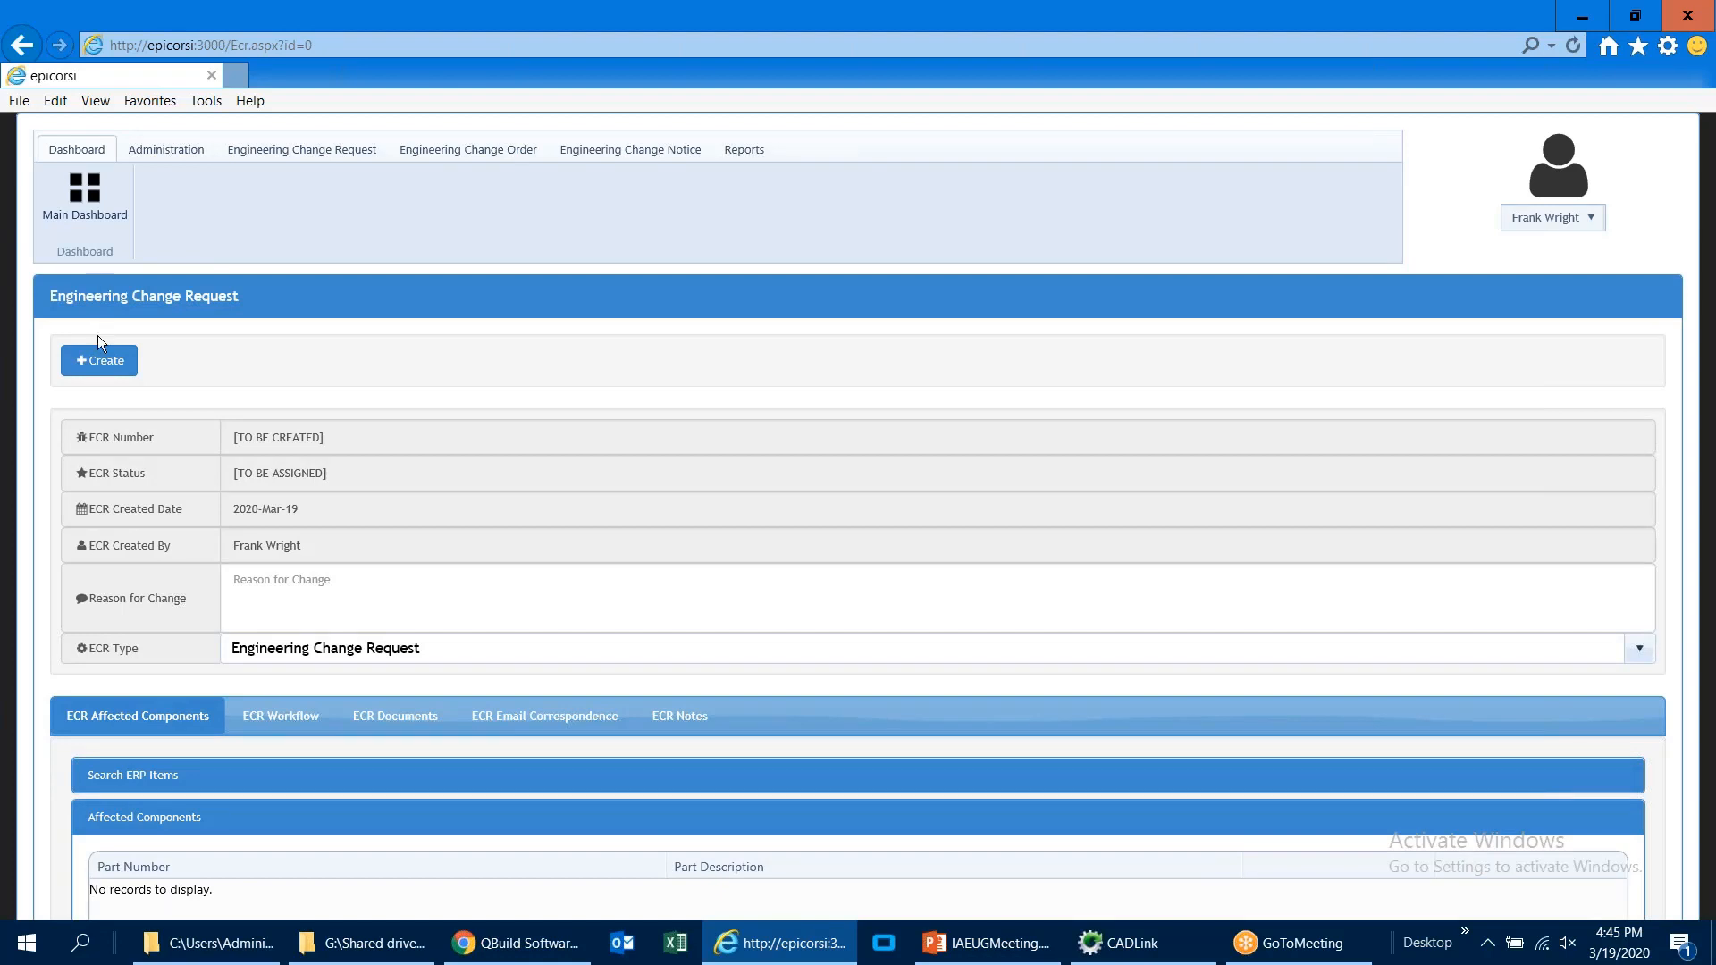
pyautogui.click(284, 586)
pyautogui.write('Customer feedba')
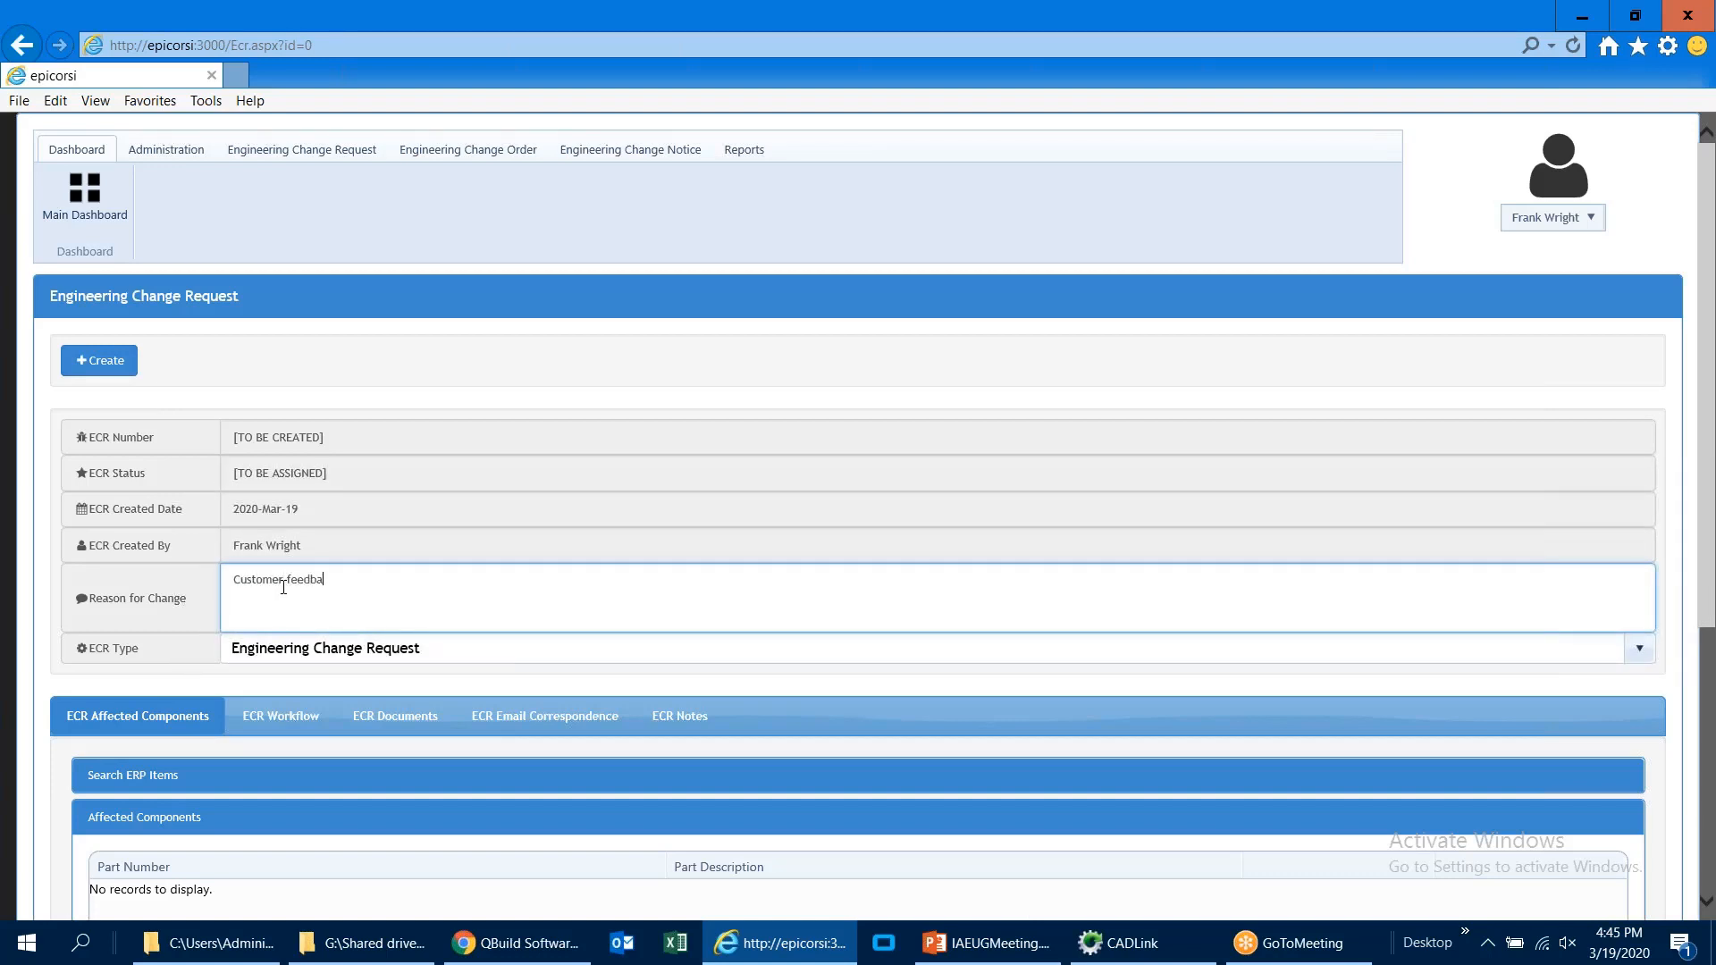
pyautogui.write('ck')
pyautogui.moveTo(339, 584)
pyautogui.mouseDown()
pyautogui.moveTo(239, 596)
pyautogui.moveTo(356, 587)
pyautogui.mouseUp()
pyautogui.click(98, 360)
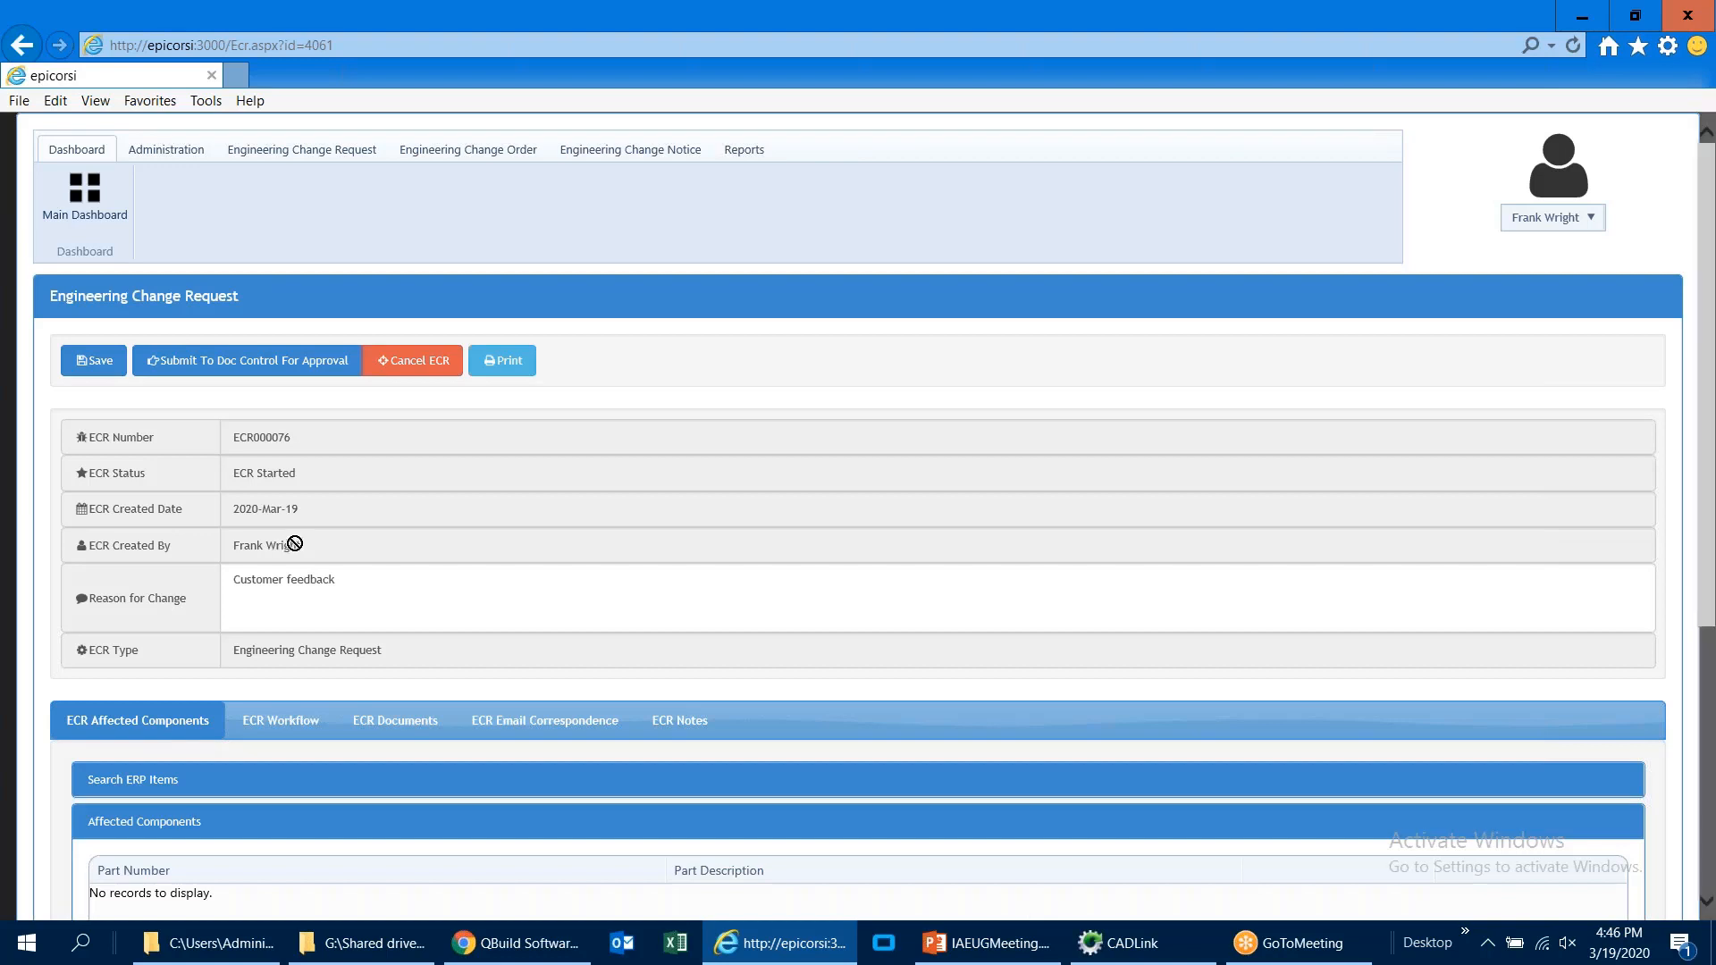
# Step: Search the ERP items for part numbers matching MC-* and add MC-00129ASM to the ECR's affected components
pyautogui.scroll(-4, 295, 543)
pyautogui.scroll(1, 227, 446)
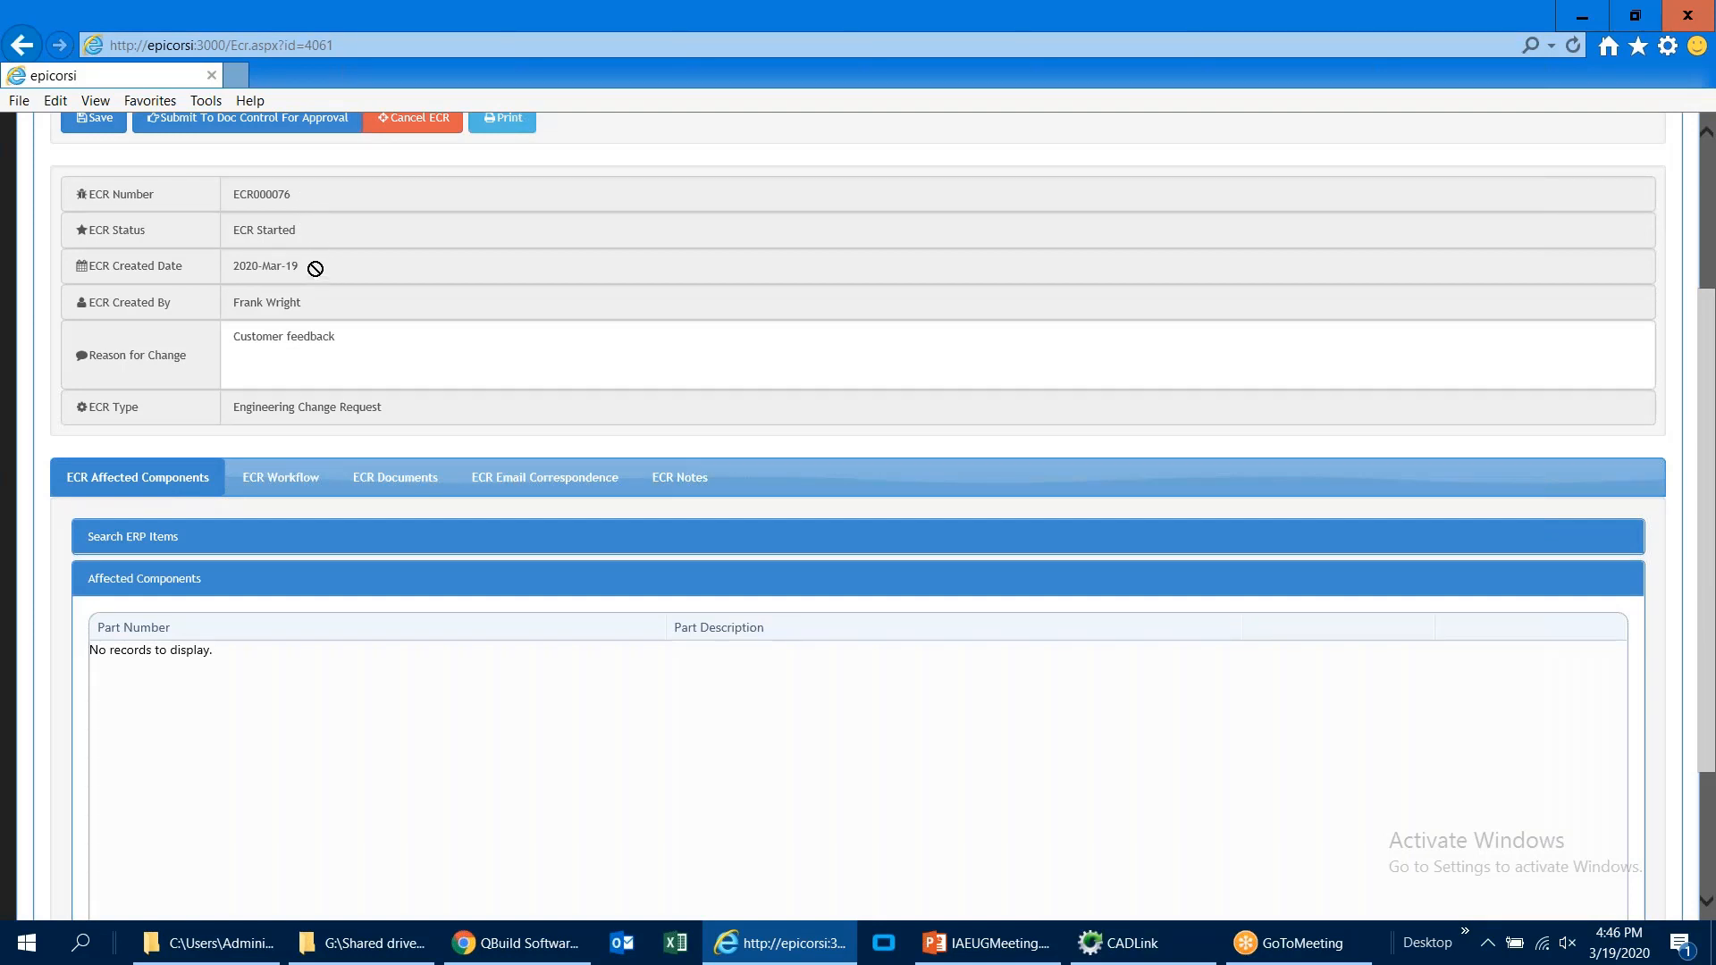
pyautogui.click(342, 339)
pyautogui.click(341, 339)
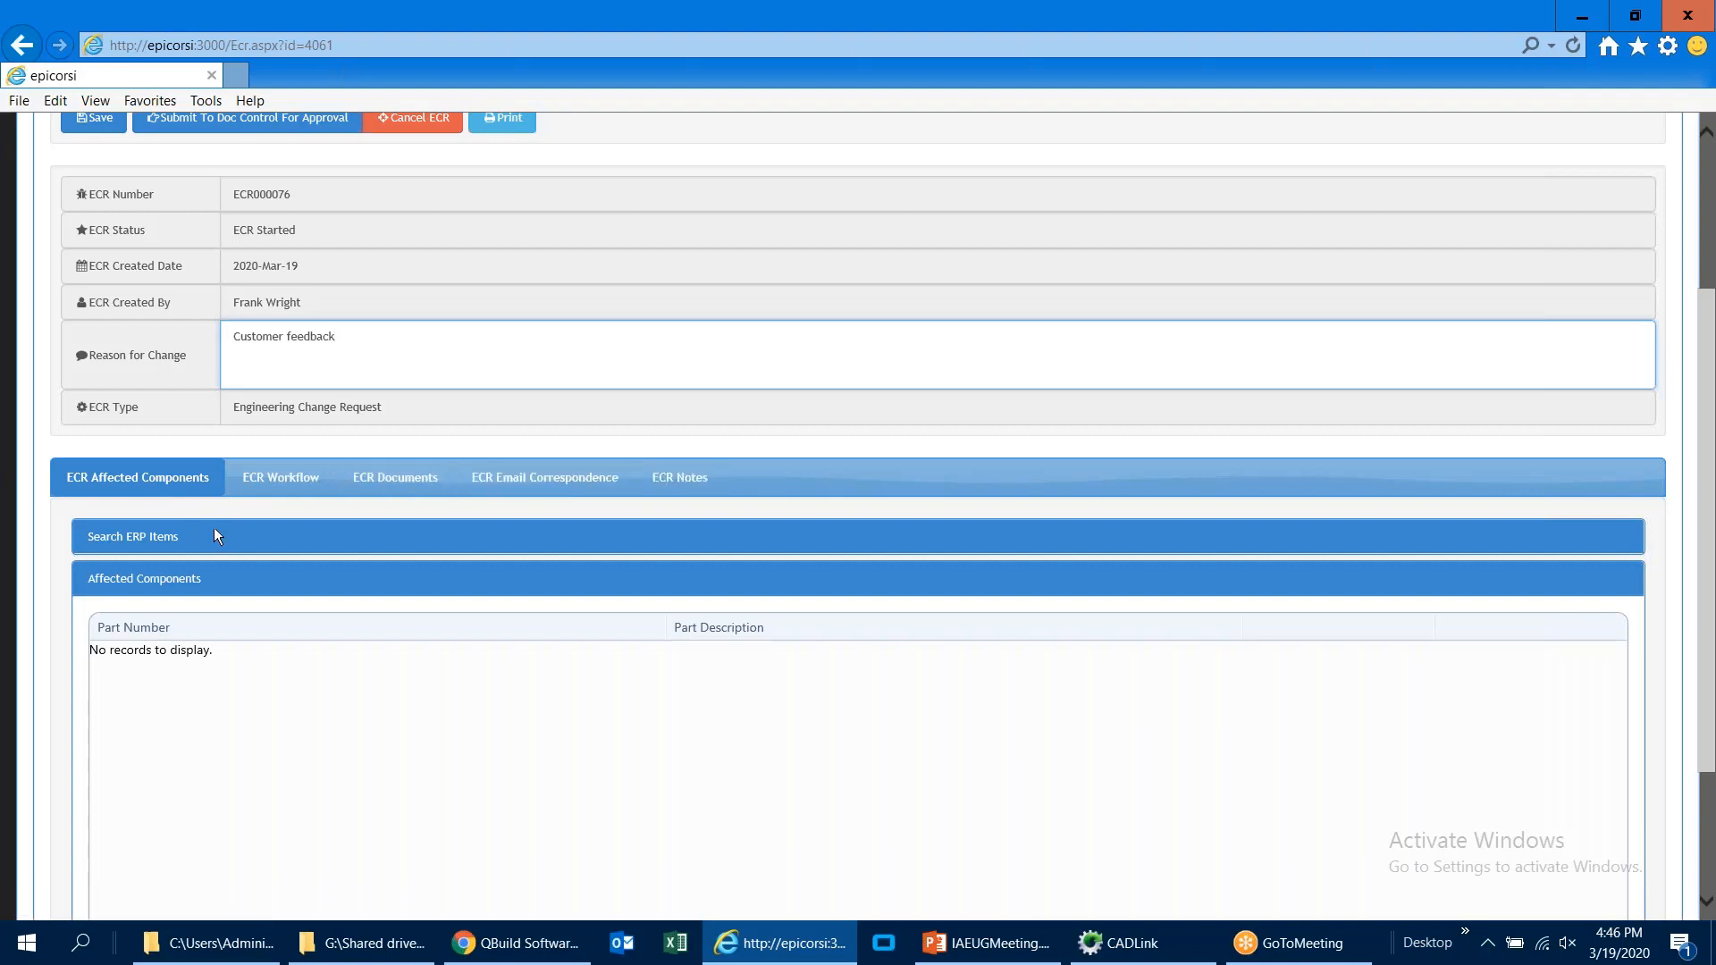
pyautogui.click(132, 539)
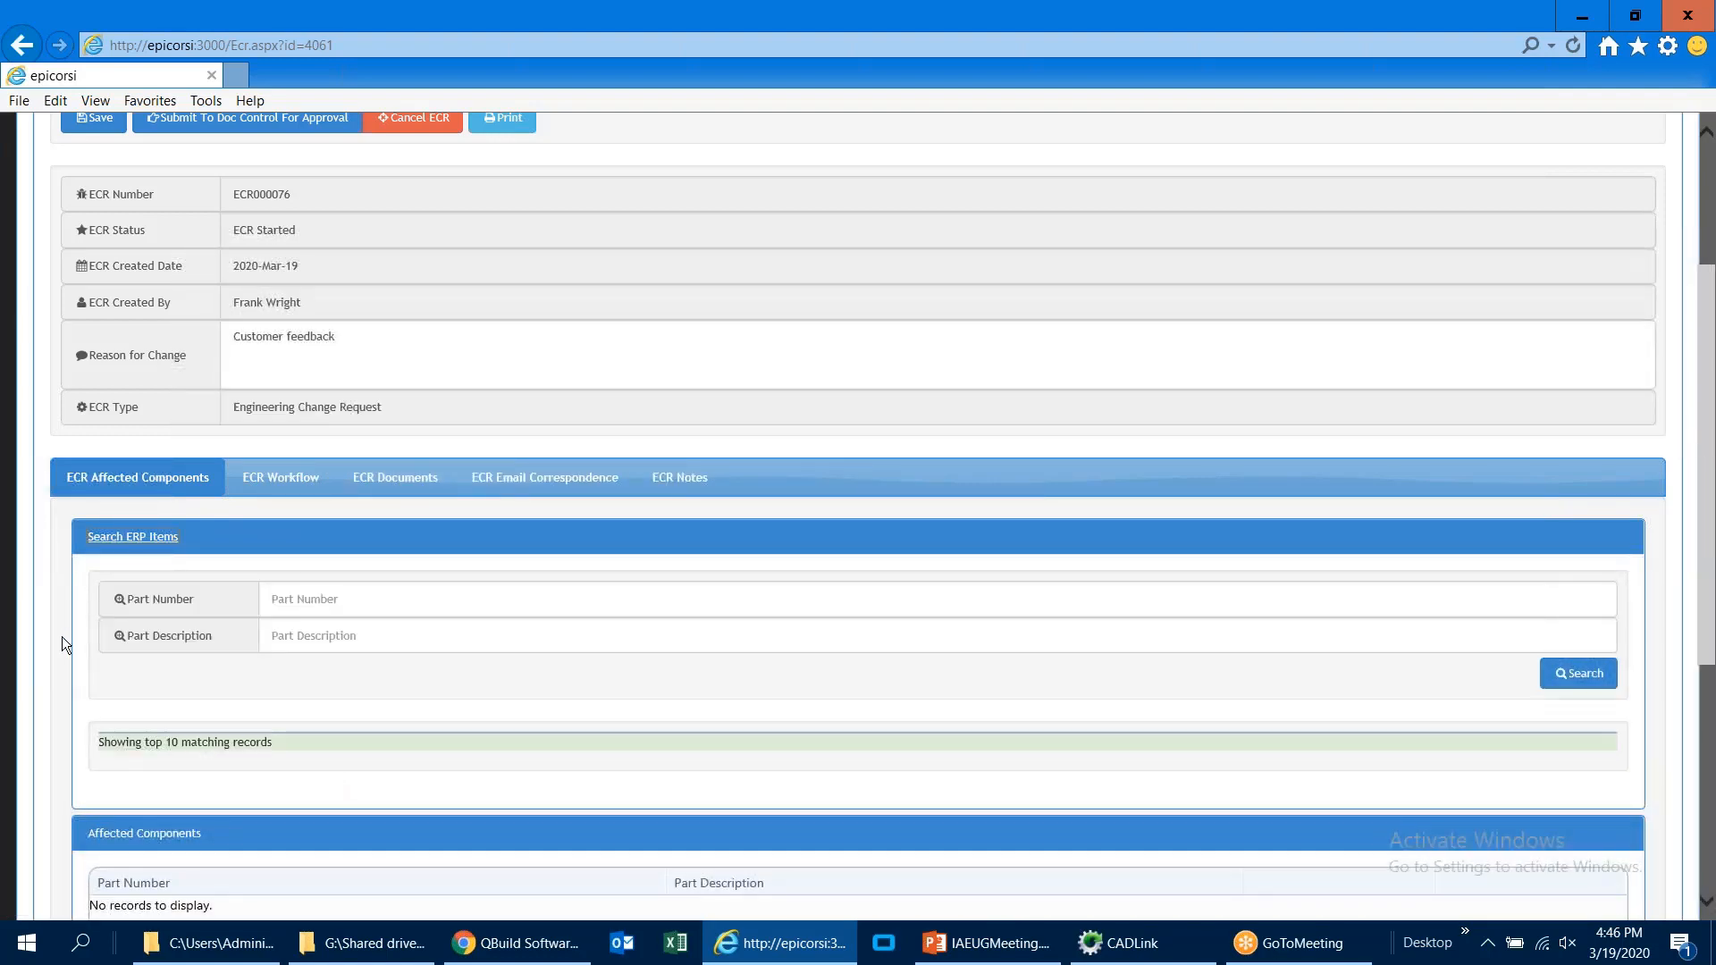
pyautogui.scroll(-1, 61, 637)
pyautogui.click(314, 482)
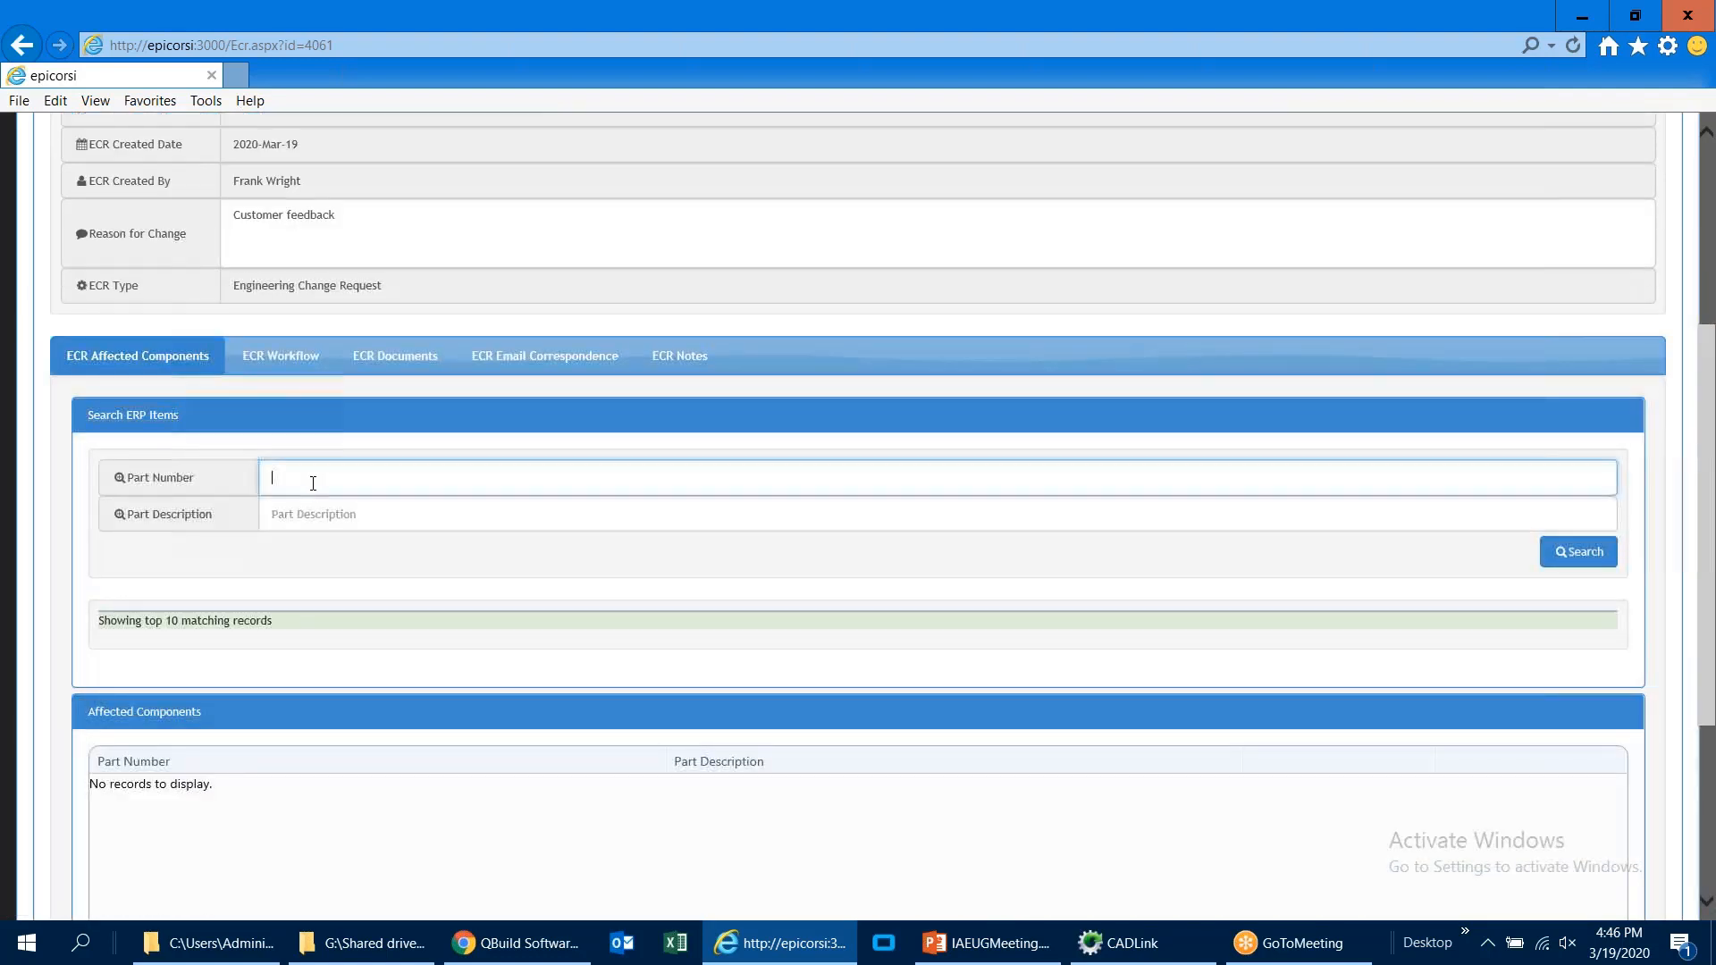
pyautogui.write('MC-*')
pyautogui.press('Return')
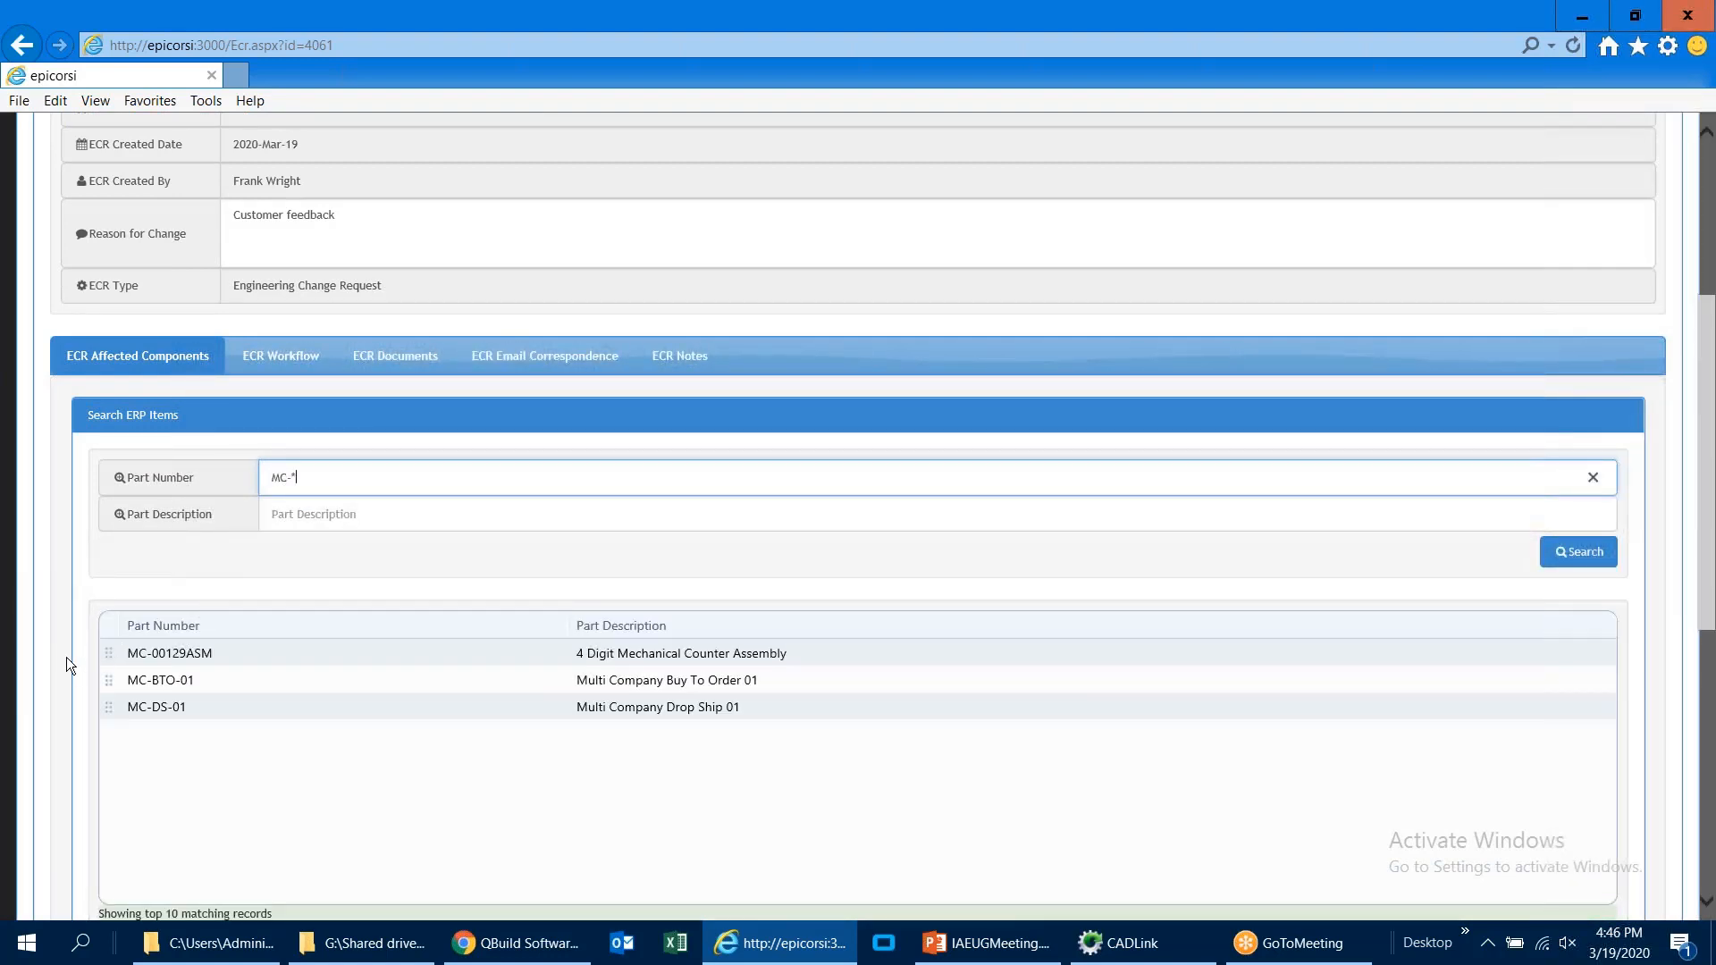
pyautogui.scroll(-3, 308, 587)
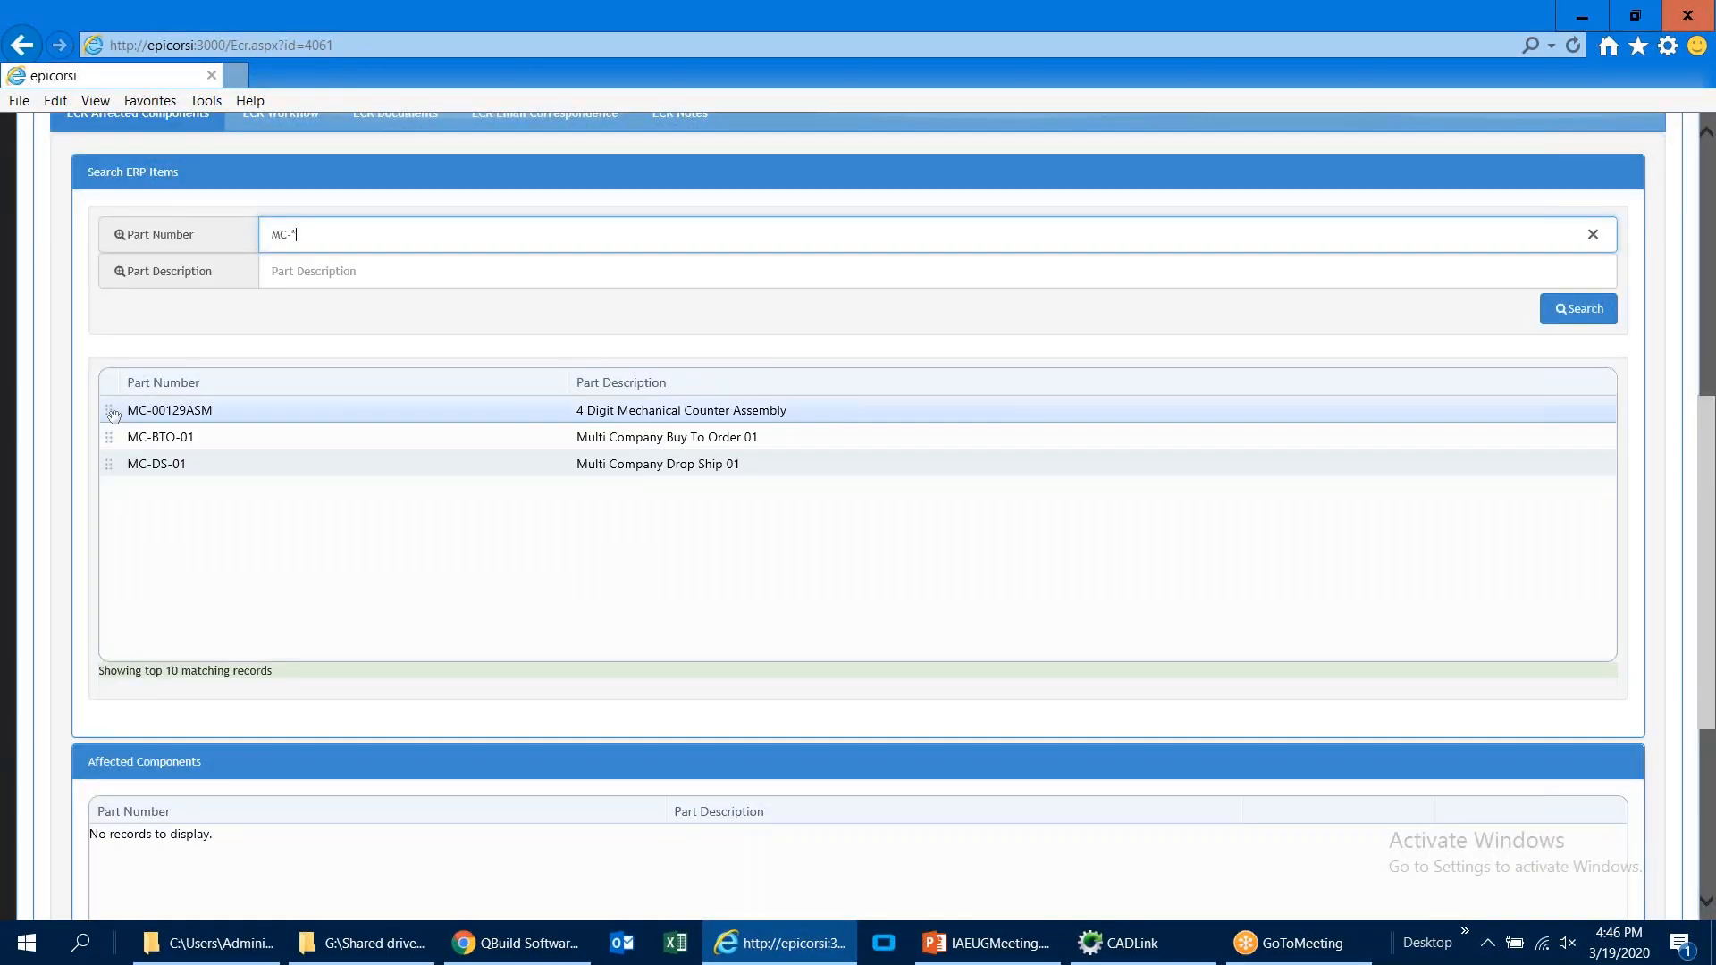
pyautogui.moveTo(113, 416); pyautogui.dragTo(132, 832)
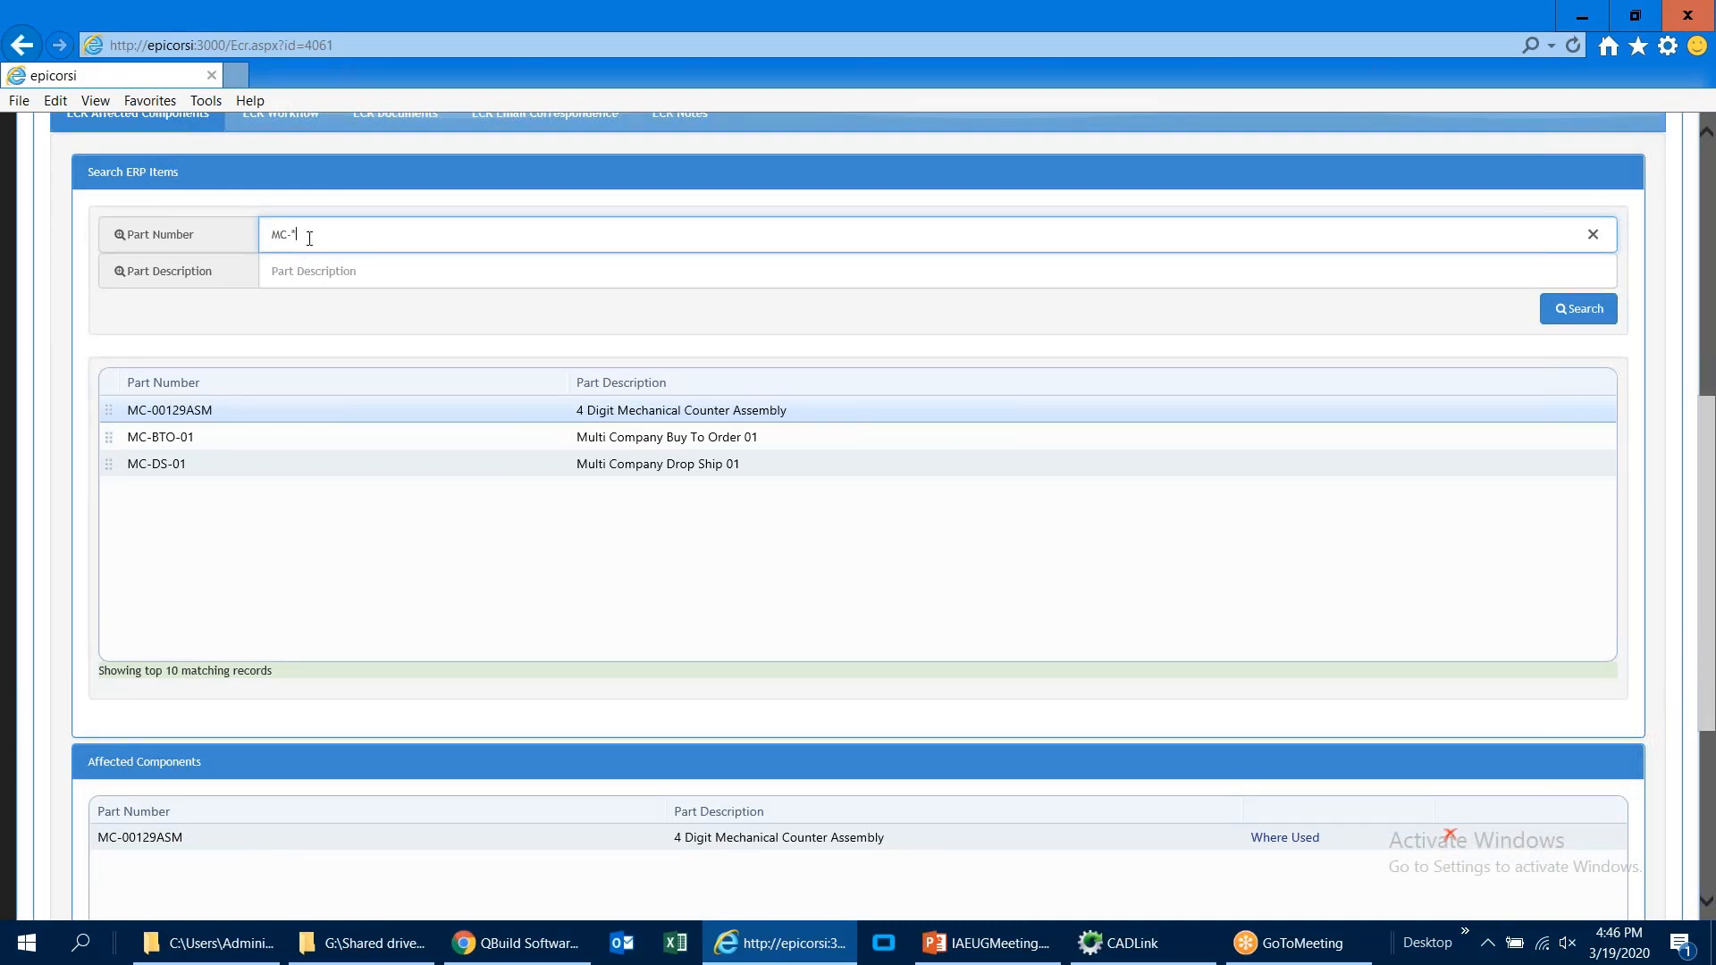
# Step: Search the ERP items for part numbers matching CH-* and add CH-0219200 to the affected components
pyautogui.hotkey('shift', 'Left')
pyautogui.hotkey('shift', 'Left')
pyautogui.write('CH')
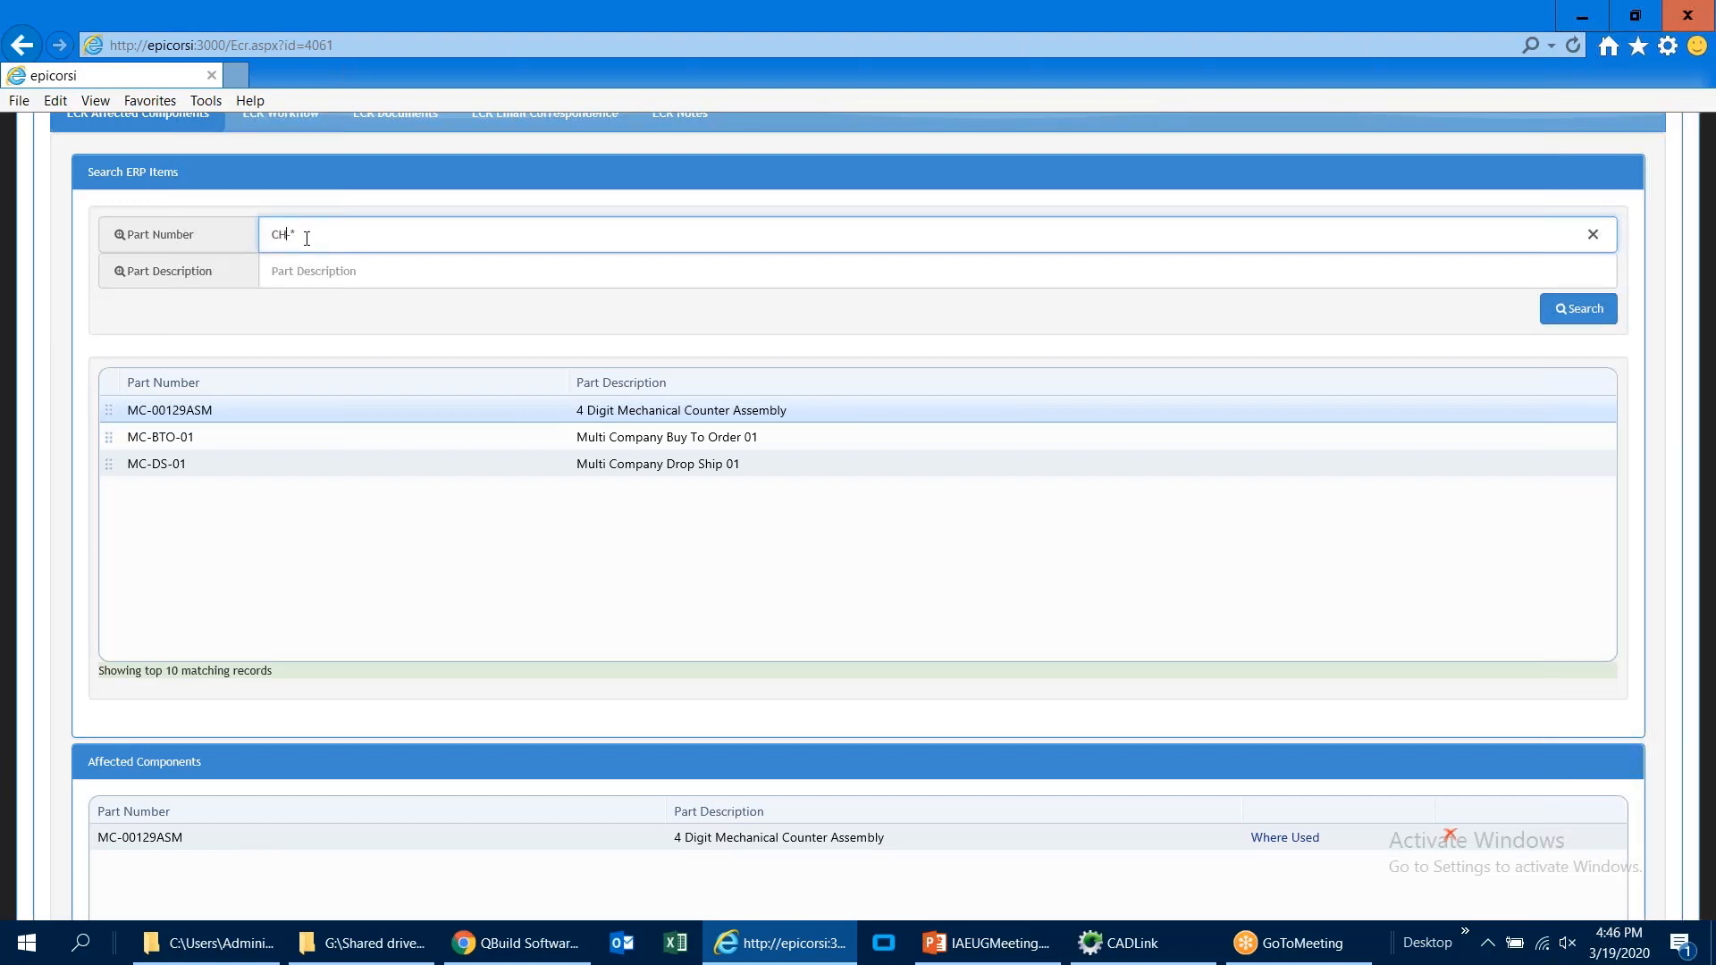
pyautogui.press('Return')
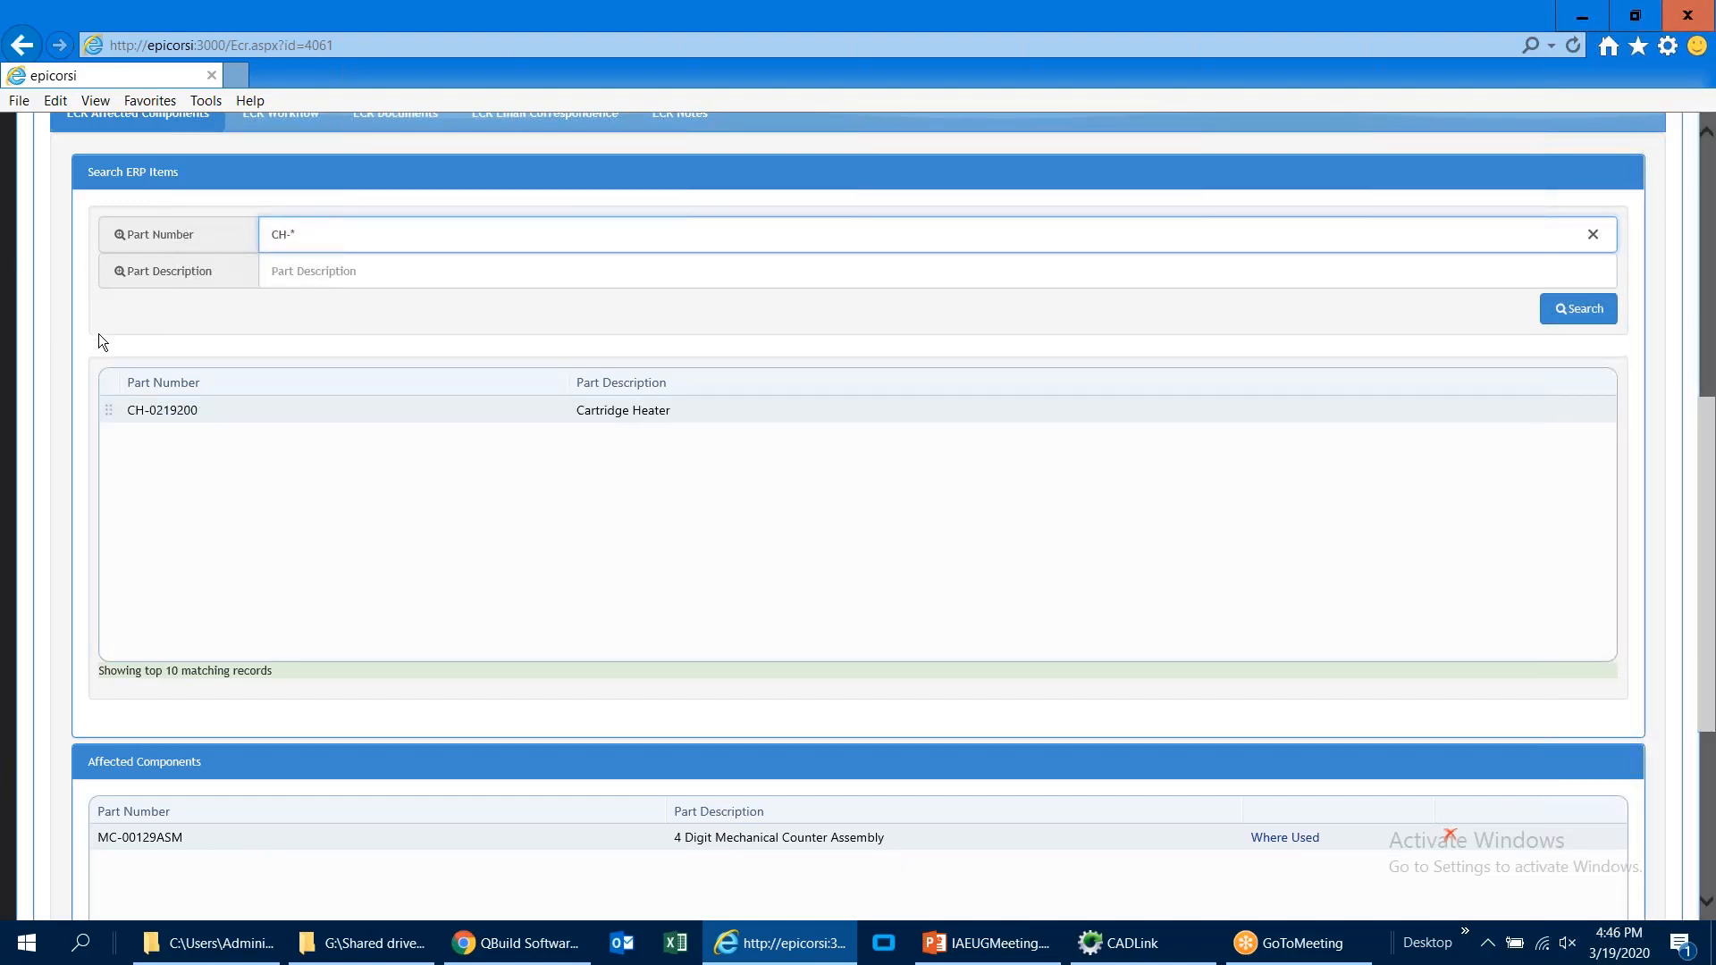
pyautogui.moveTo(121, 412); pyautogui.dragTo(146, 861)
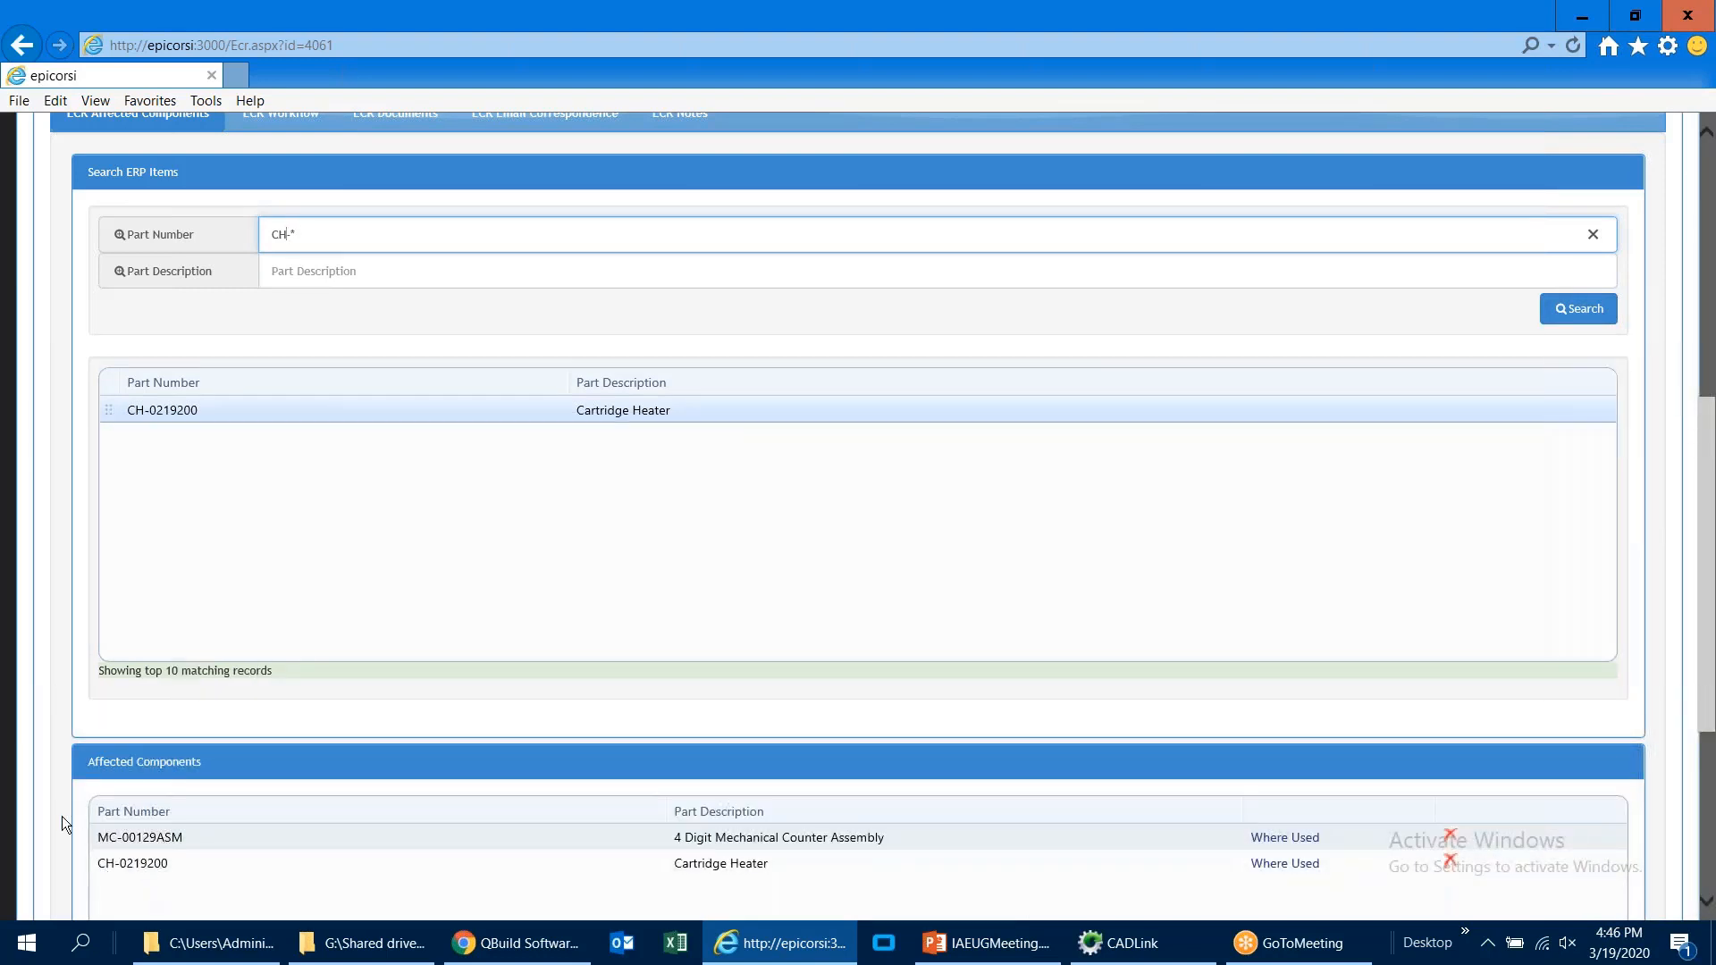
# Step: Attach the file CADLink 3-520726 1st Release.xls to the ECR documents and save the change request
pyautogui.scroll(-1, 63, 815)
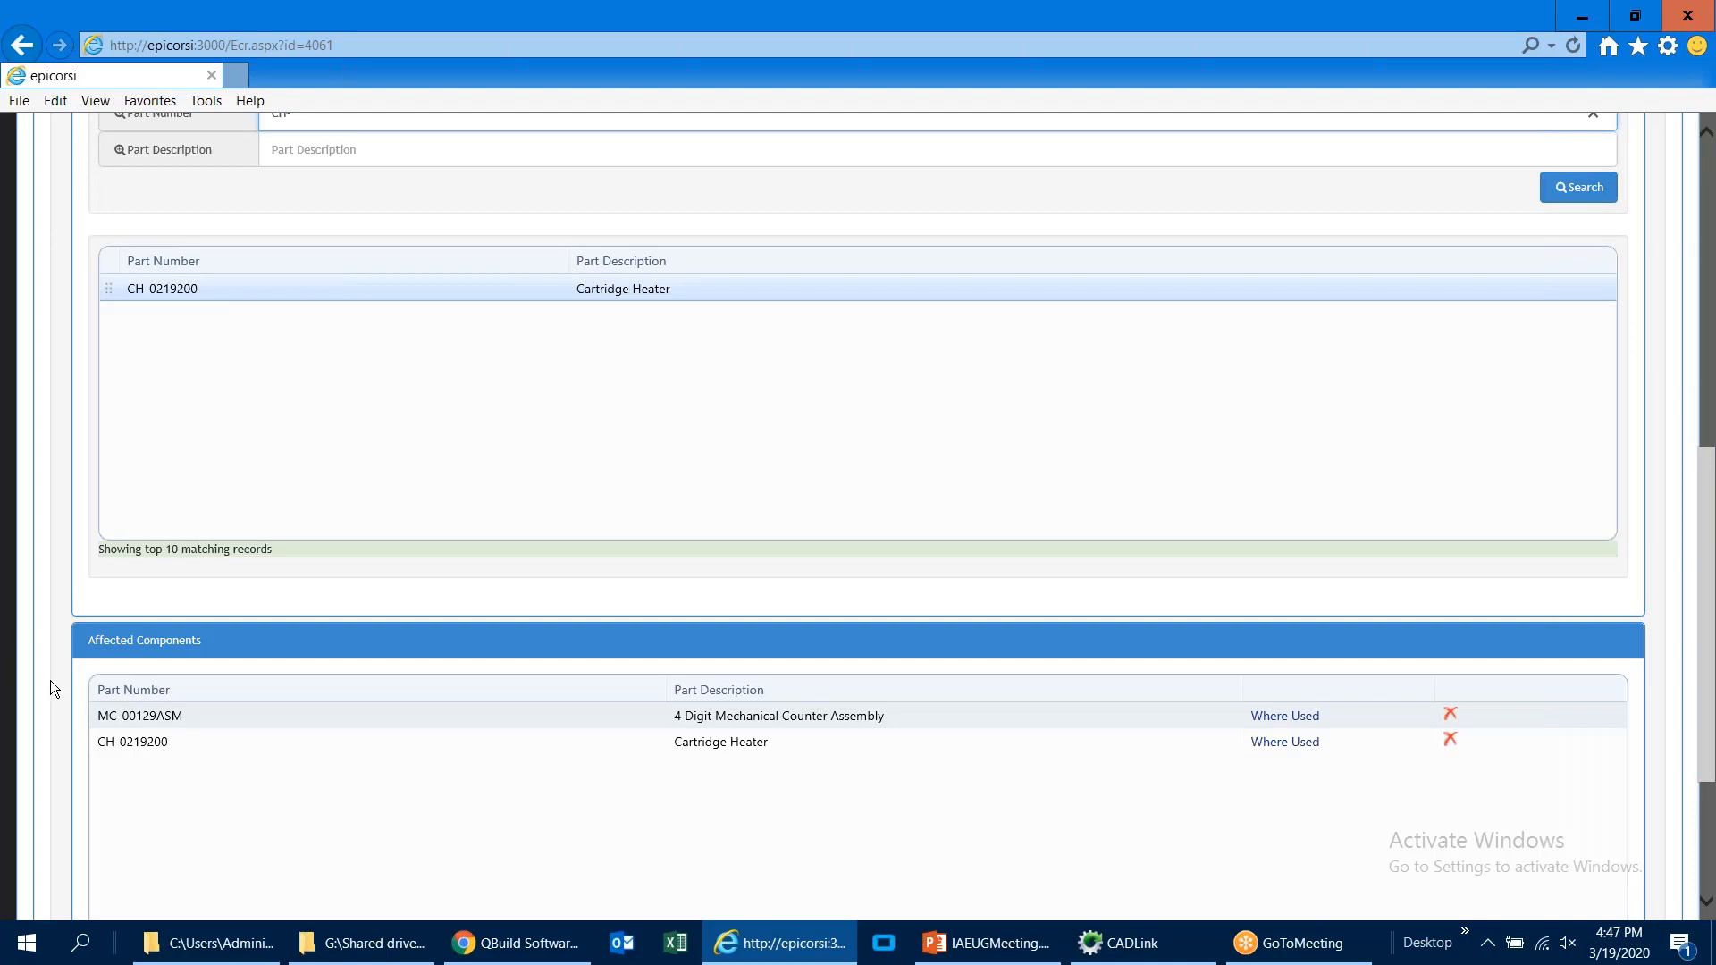
pyautogui.scroll(4, 50, 680)
pyautogui.scroll(1, 50, 679)
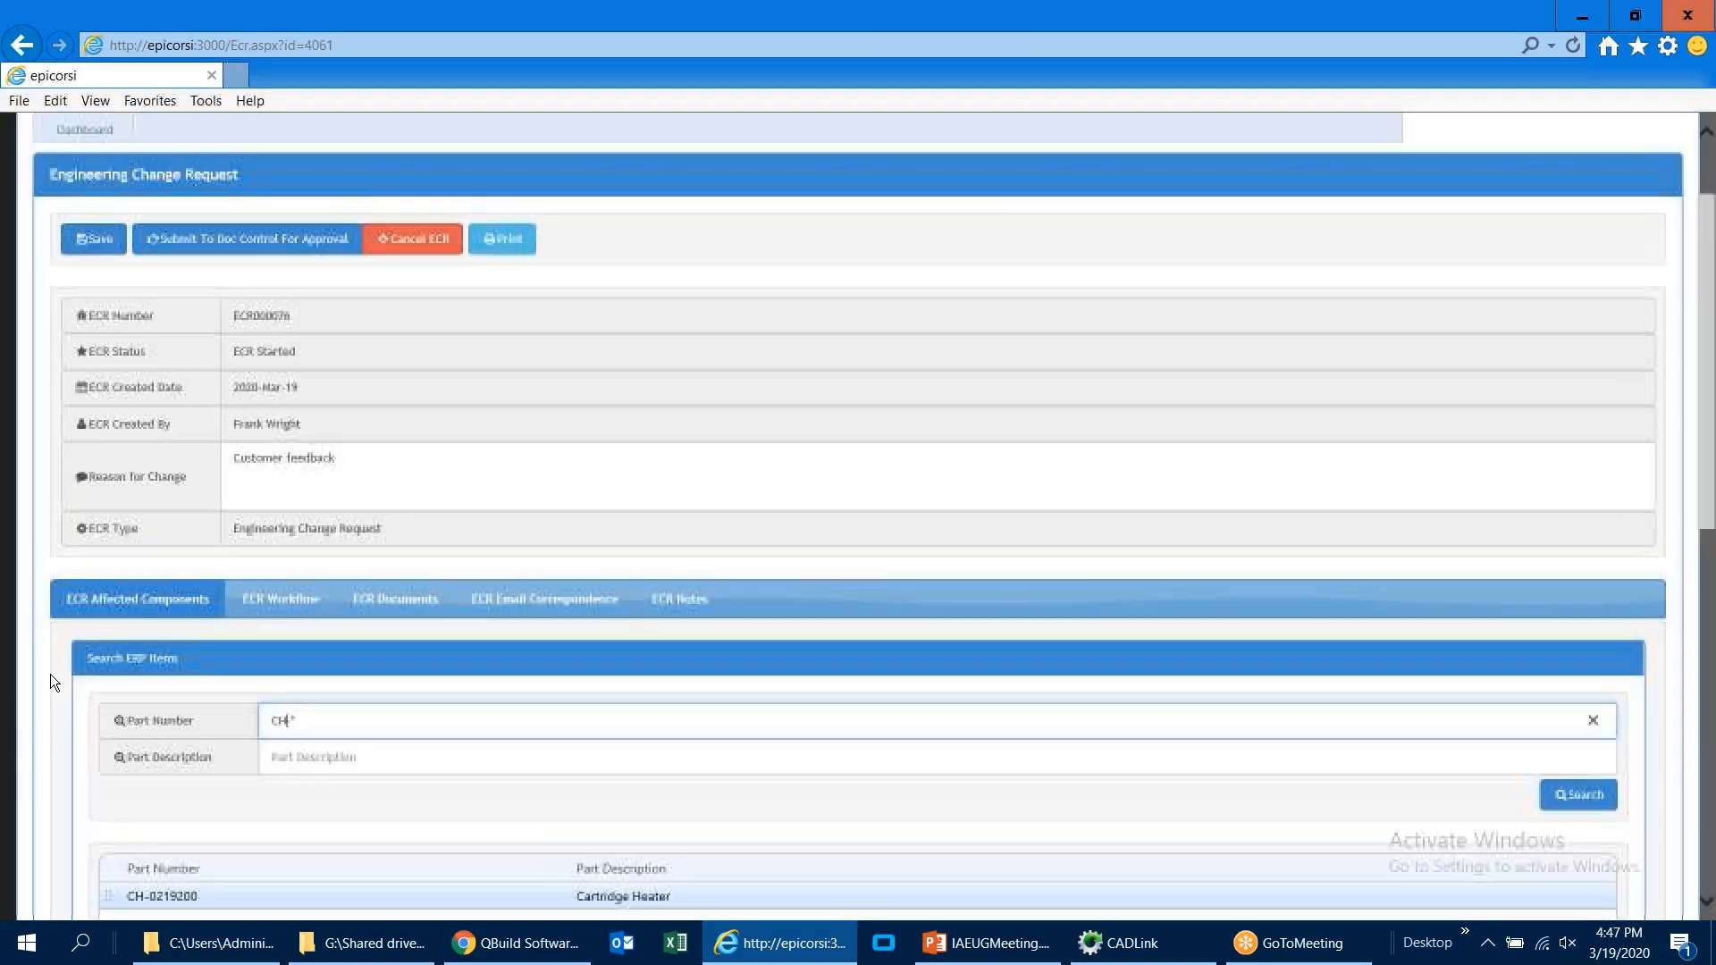
pyautogui.click(386, 603)
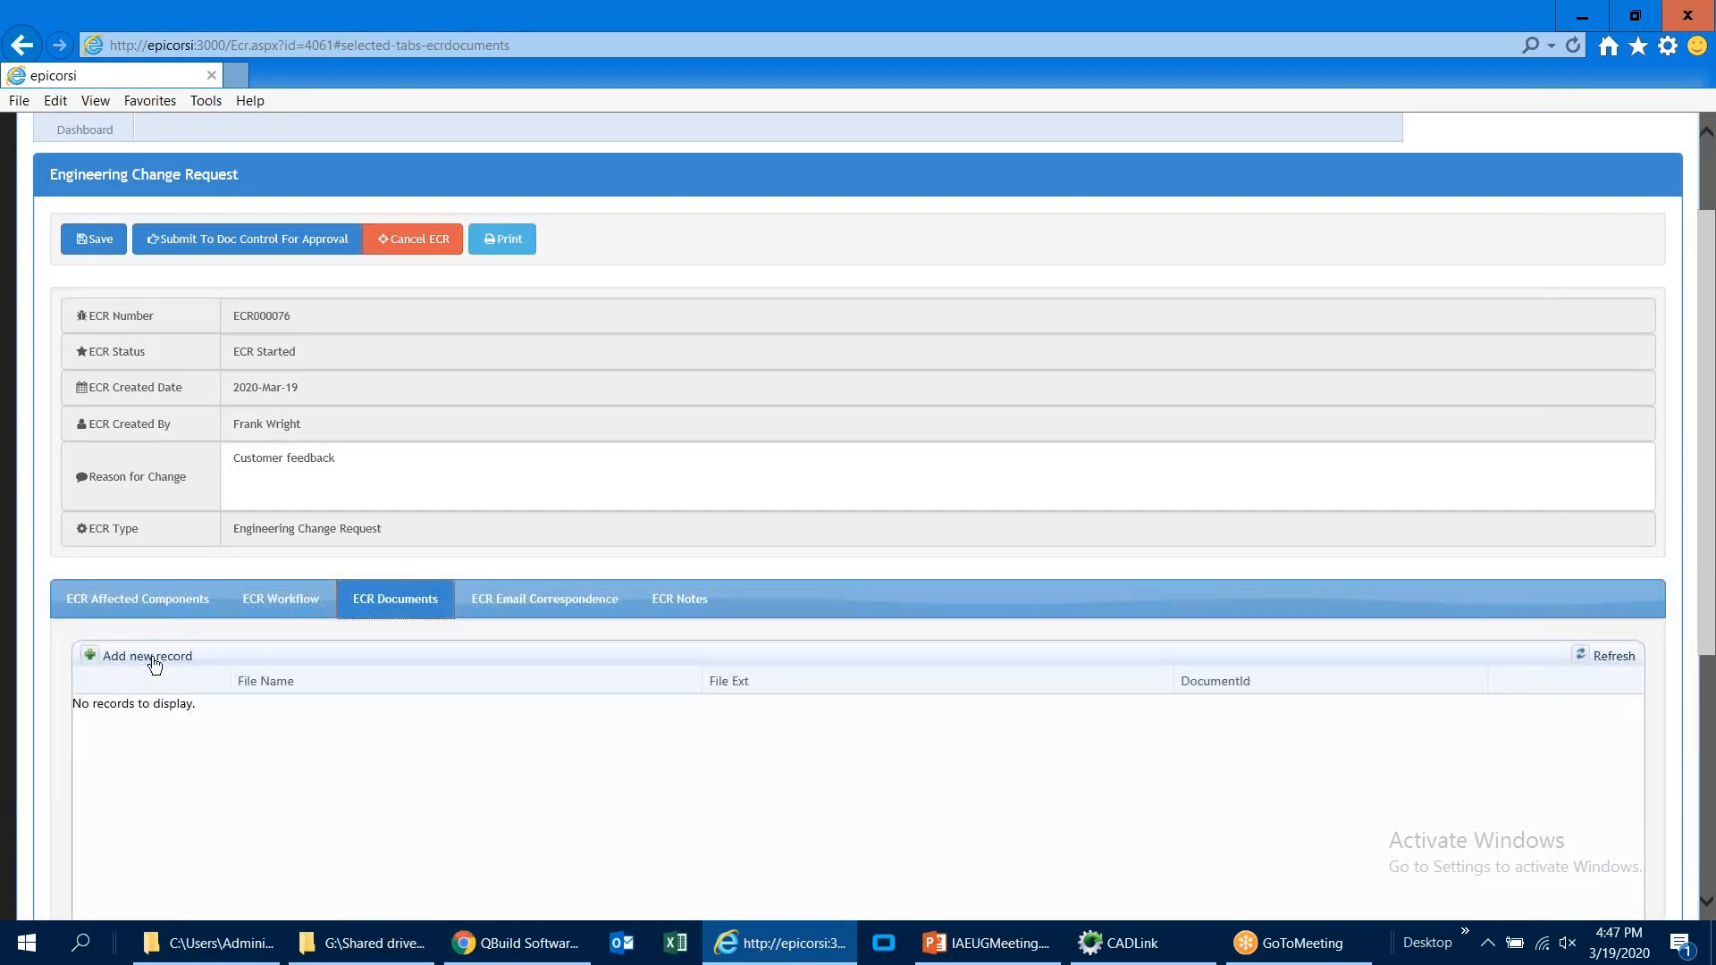
pyautogui.click(147, 655)
pyautogui.scroll(-1, 499, 615)
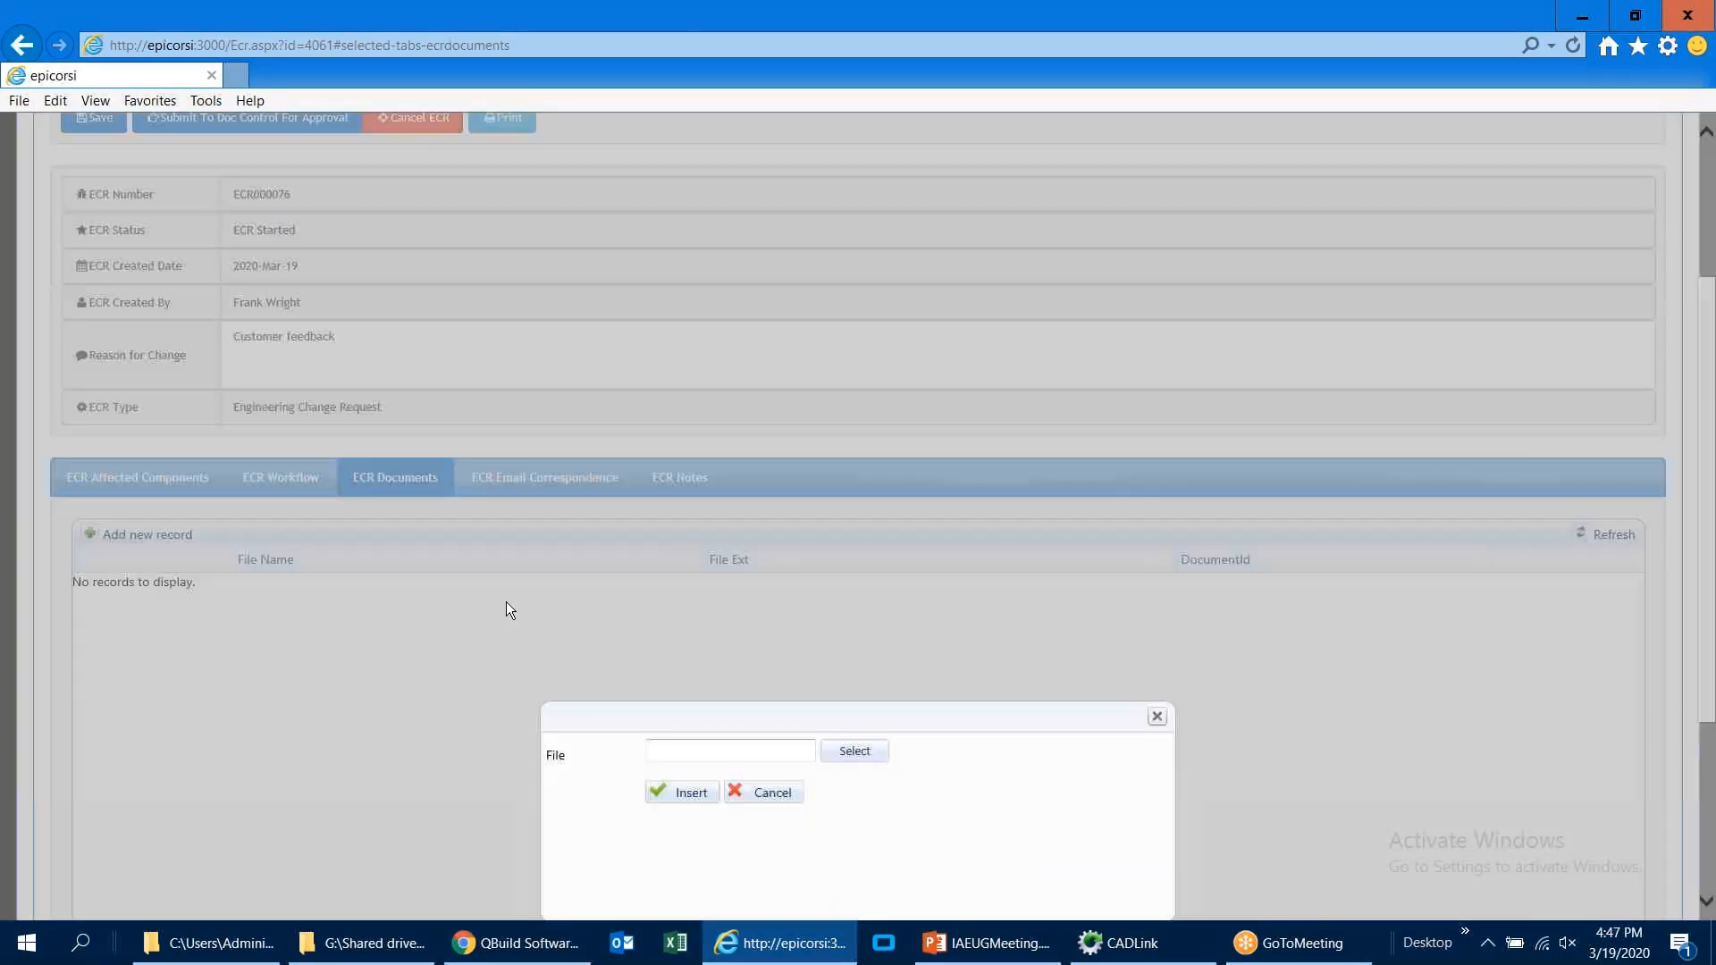
pyautogui.click(770, 753)
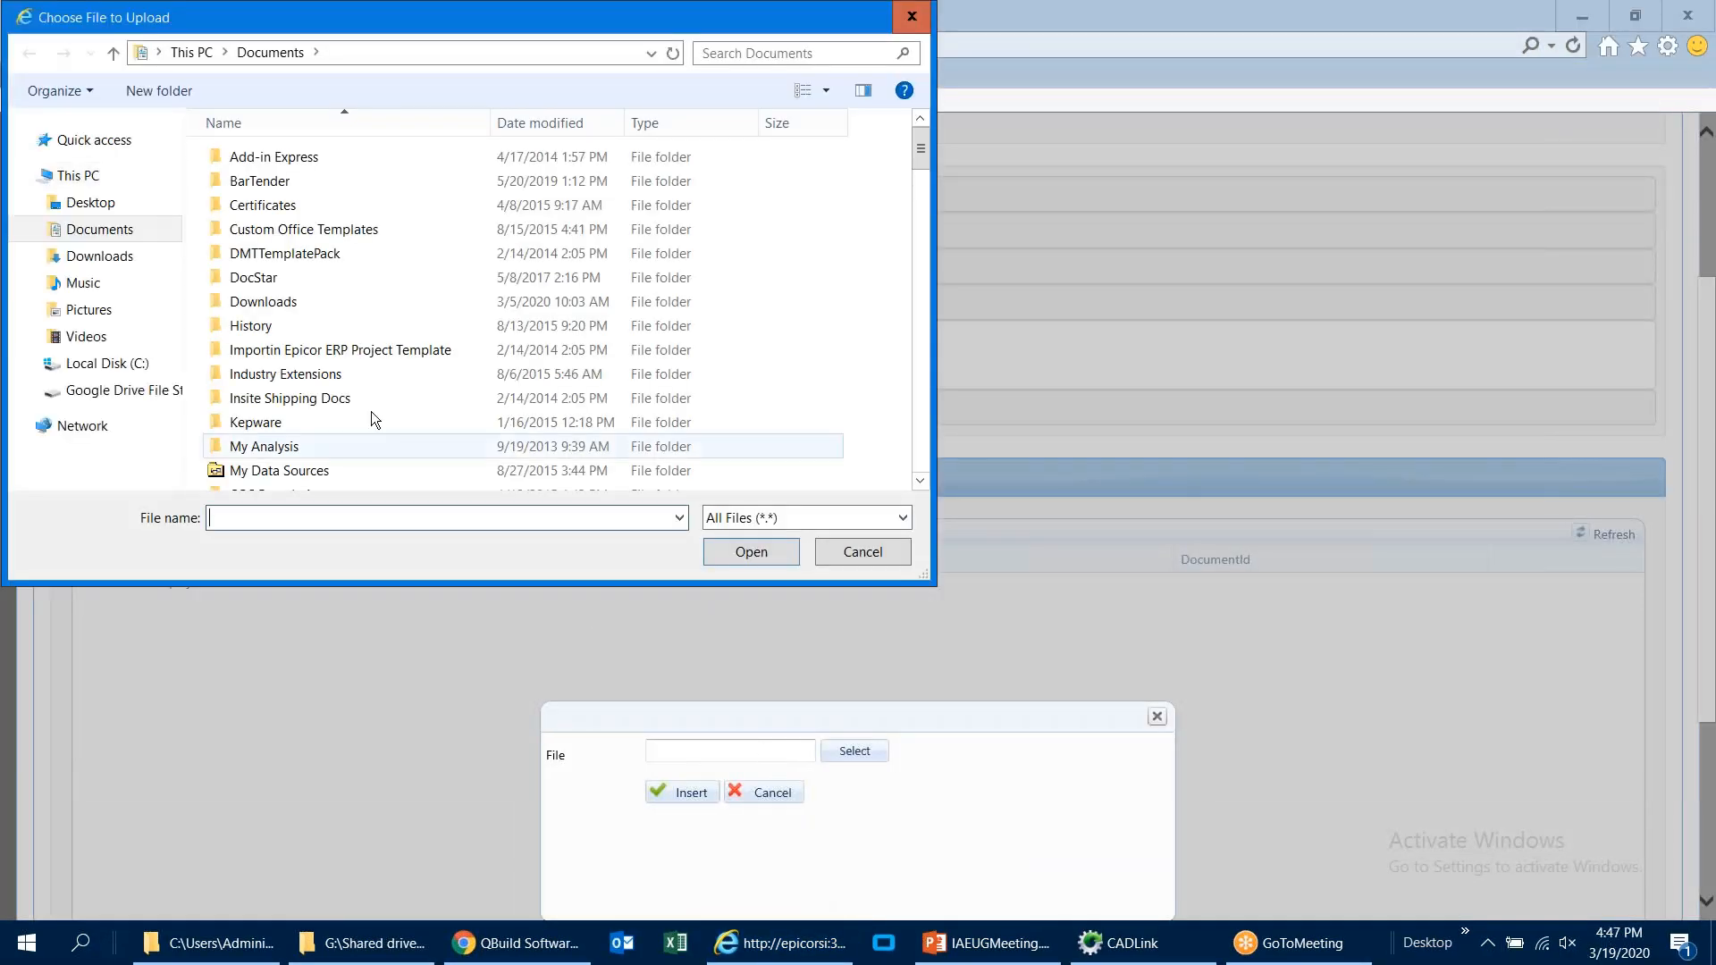
pyautogui.click(363, 395)
pyautogui.scroll(-6, 363, 394)
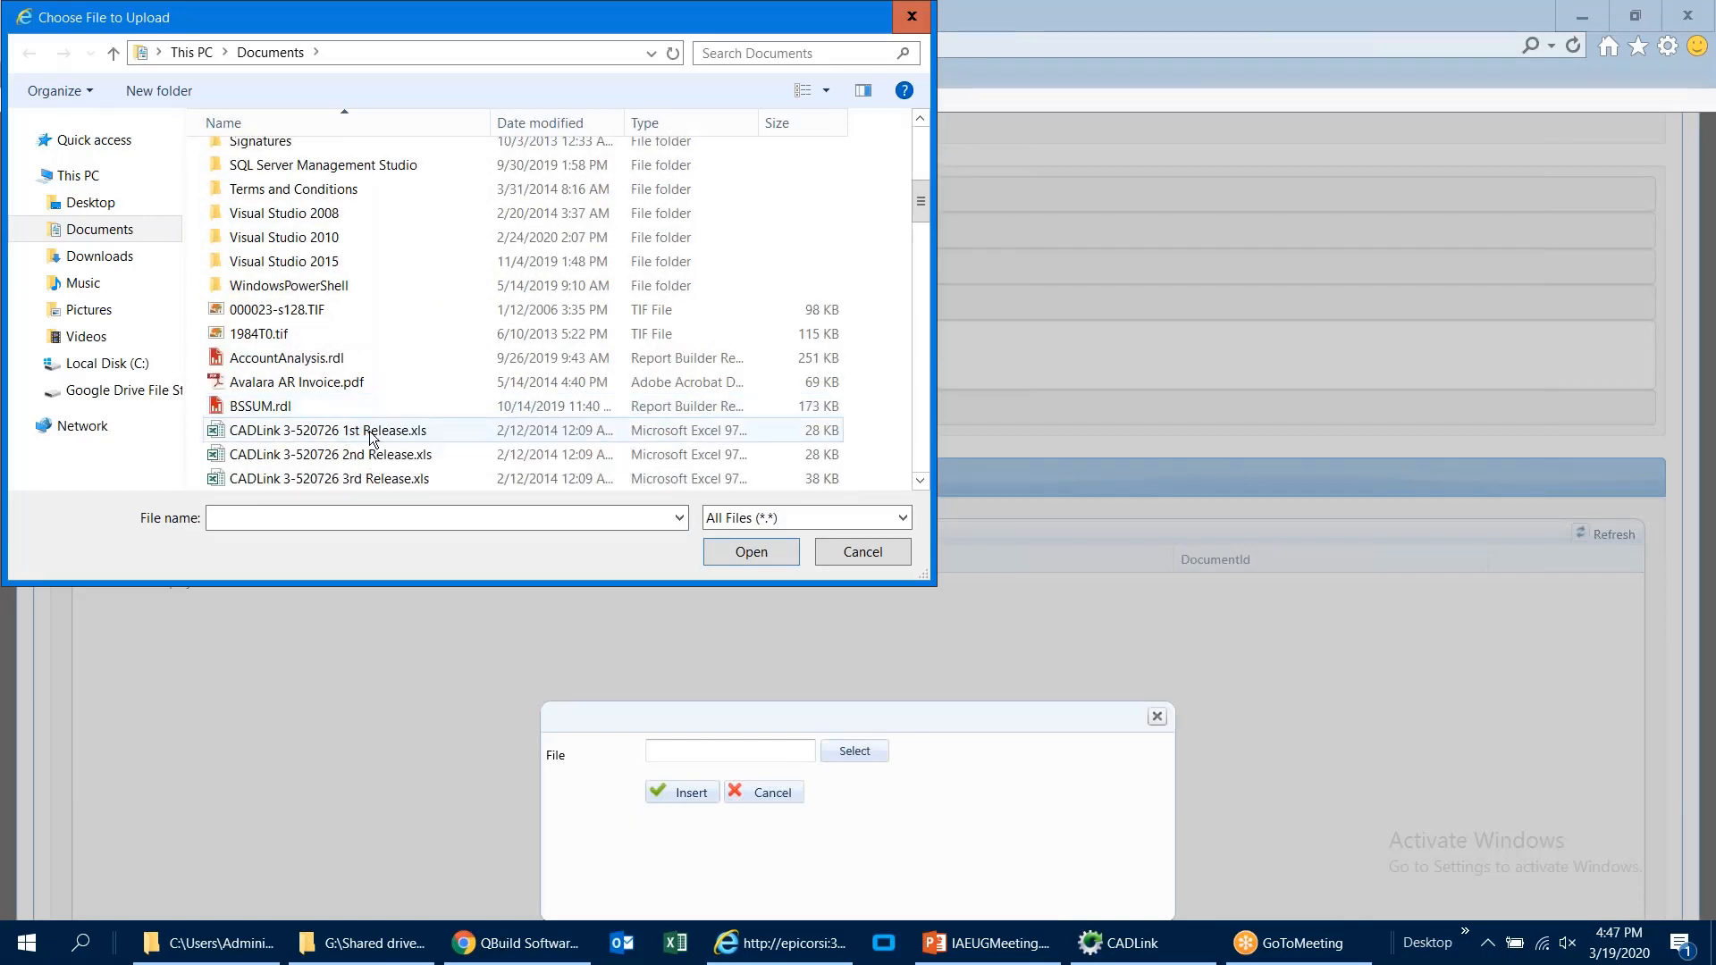
pyautogui.doubleClick(348, 430)
pyautogui.click(668, 793)
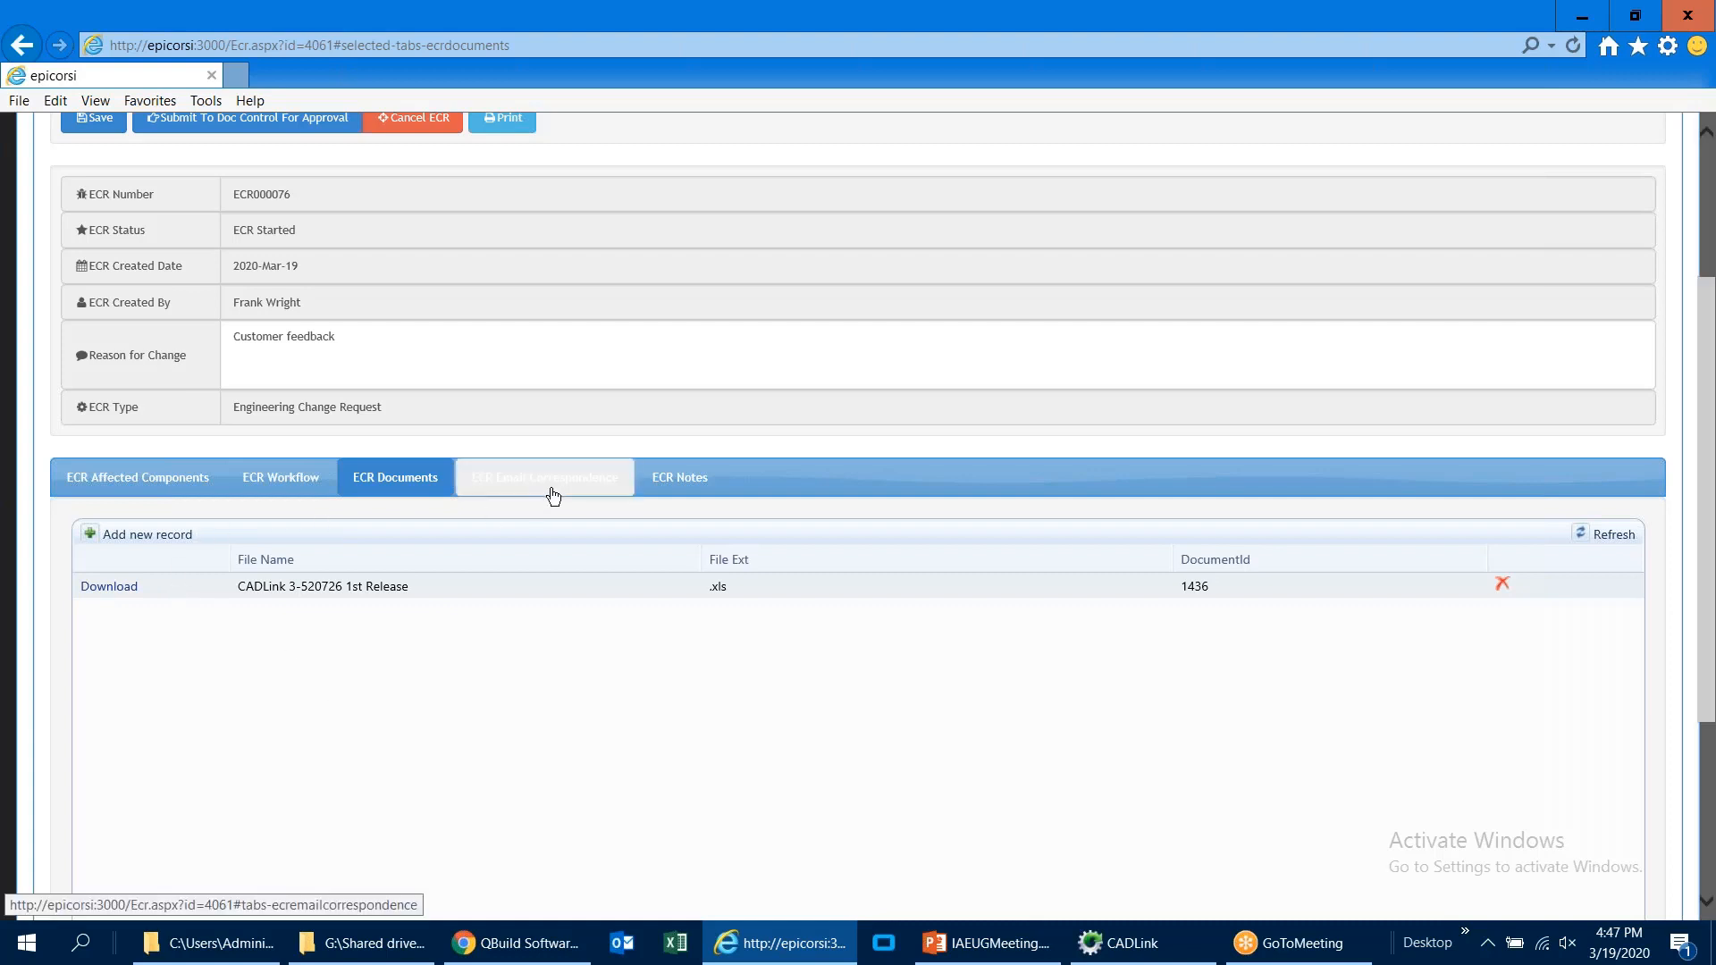
pyautogui.click(99, 119)
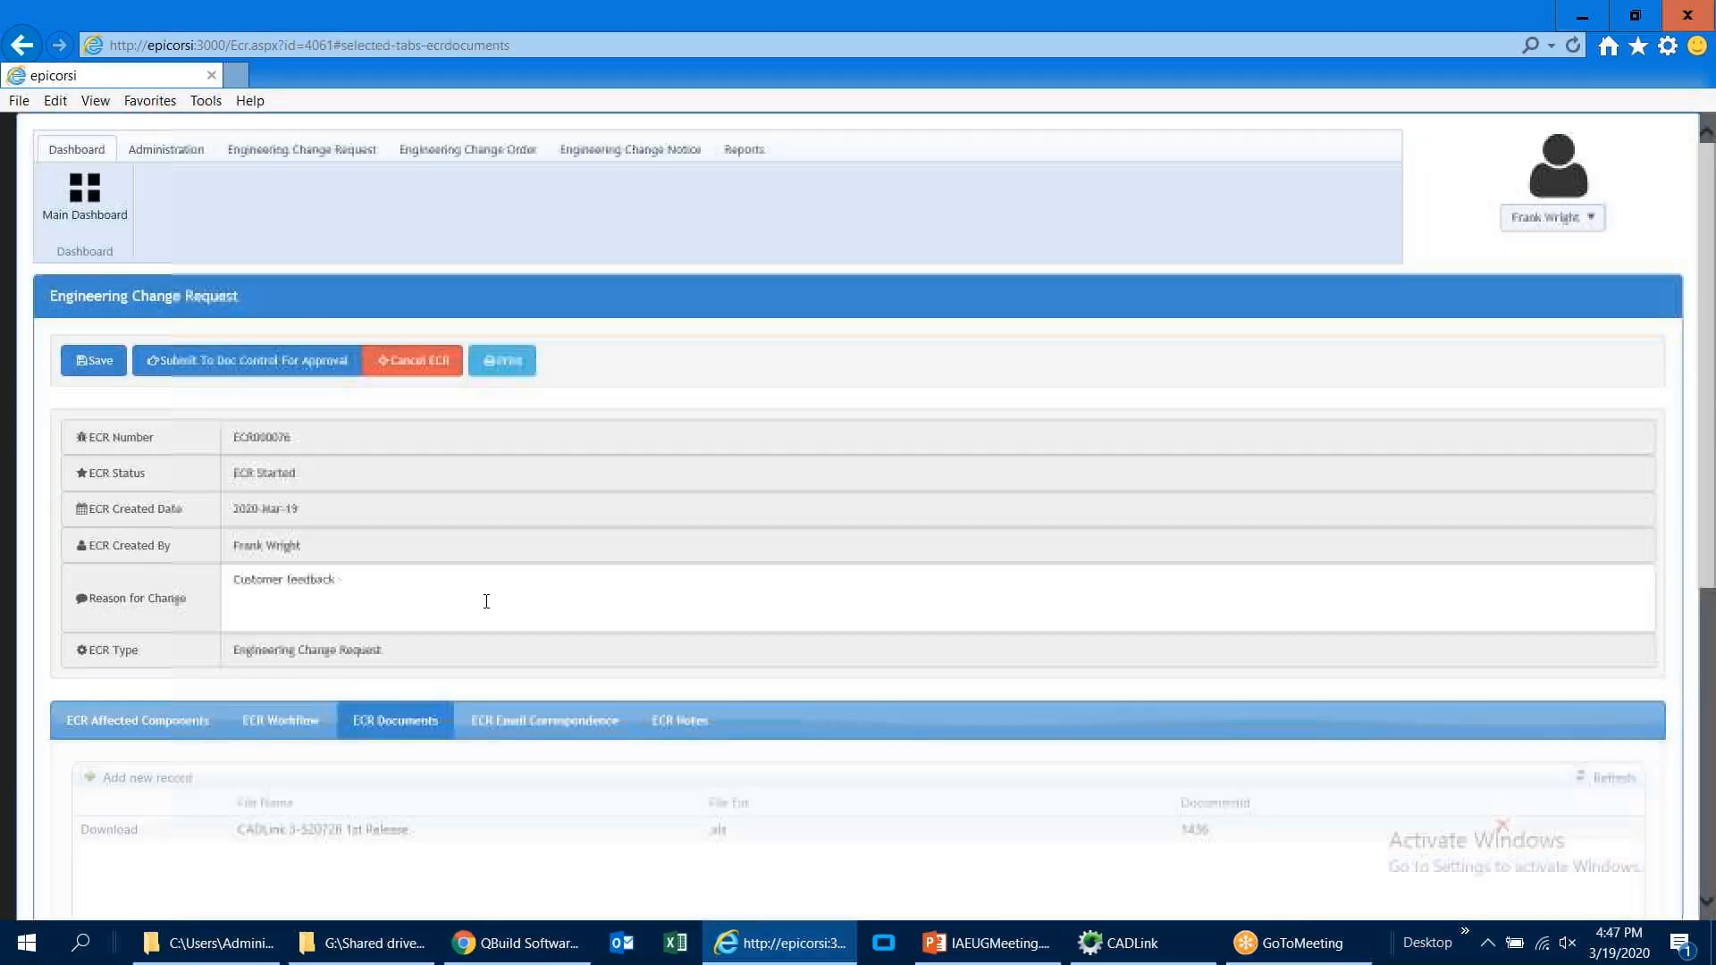
# Step: Switch to Outlook and add the Shipping Confirmation for Pack 239 email to the engineering change request
pyautogui.click(622, 943)
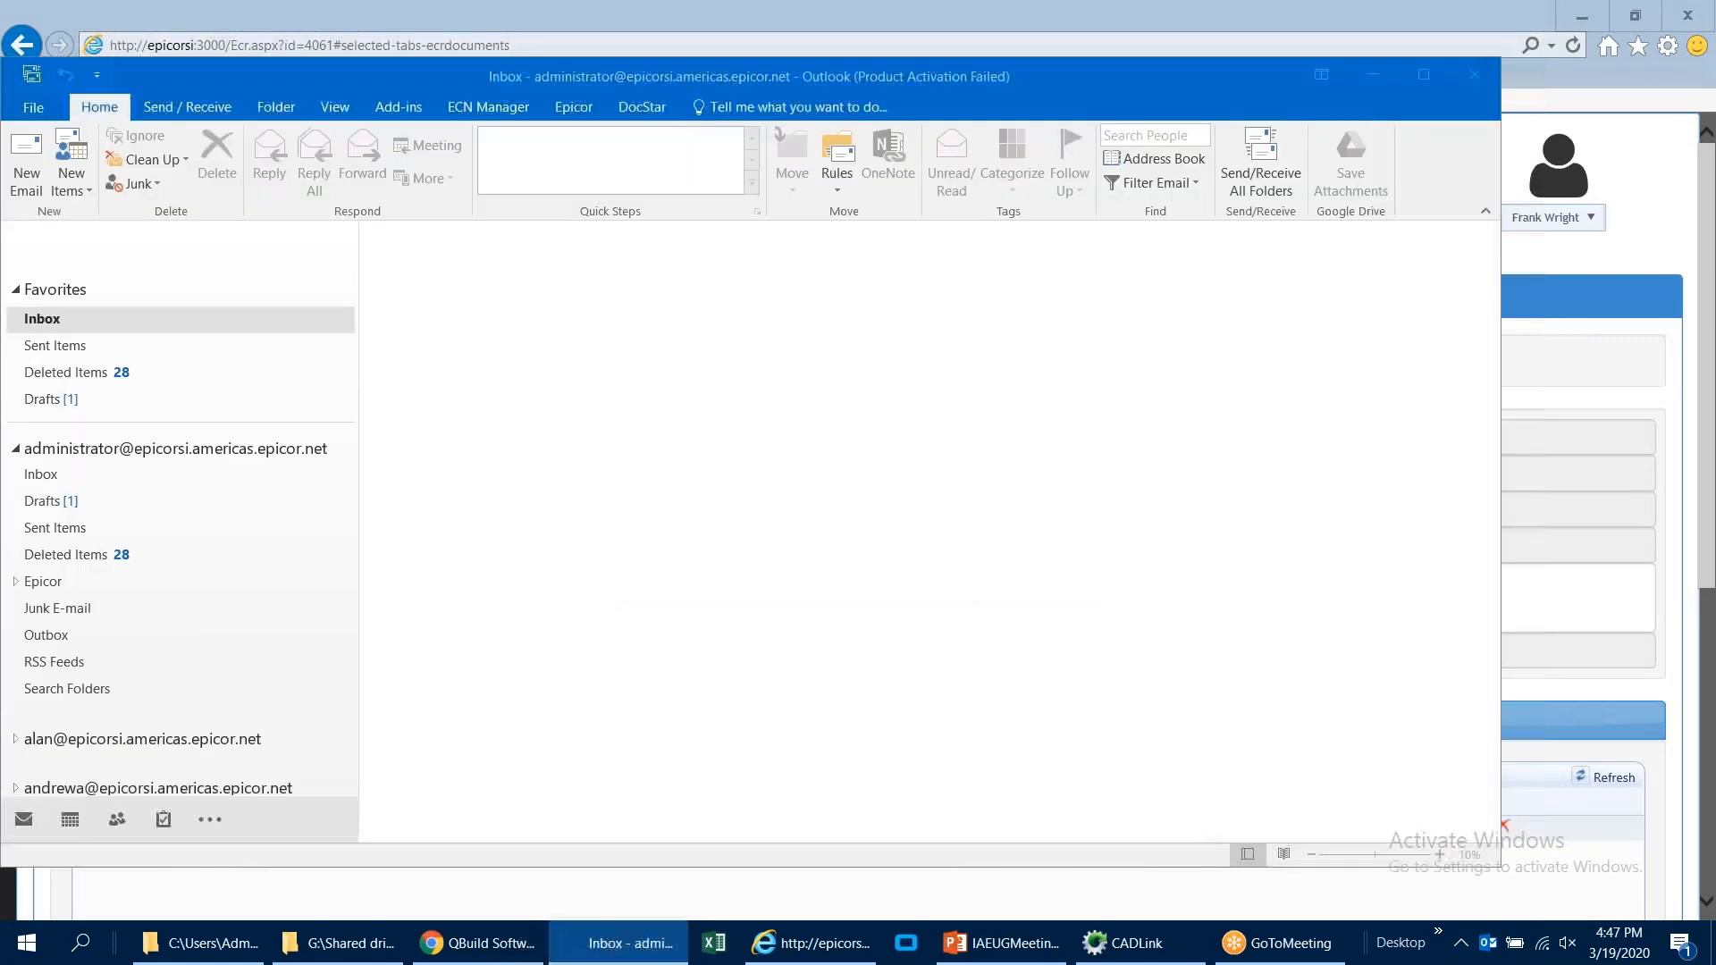
pyautogui.click(974, 694)
pyautogui.click(538, 431)
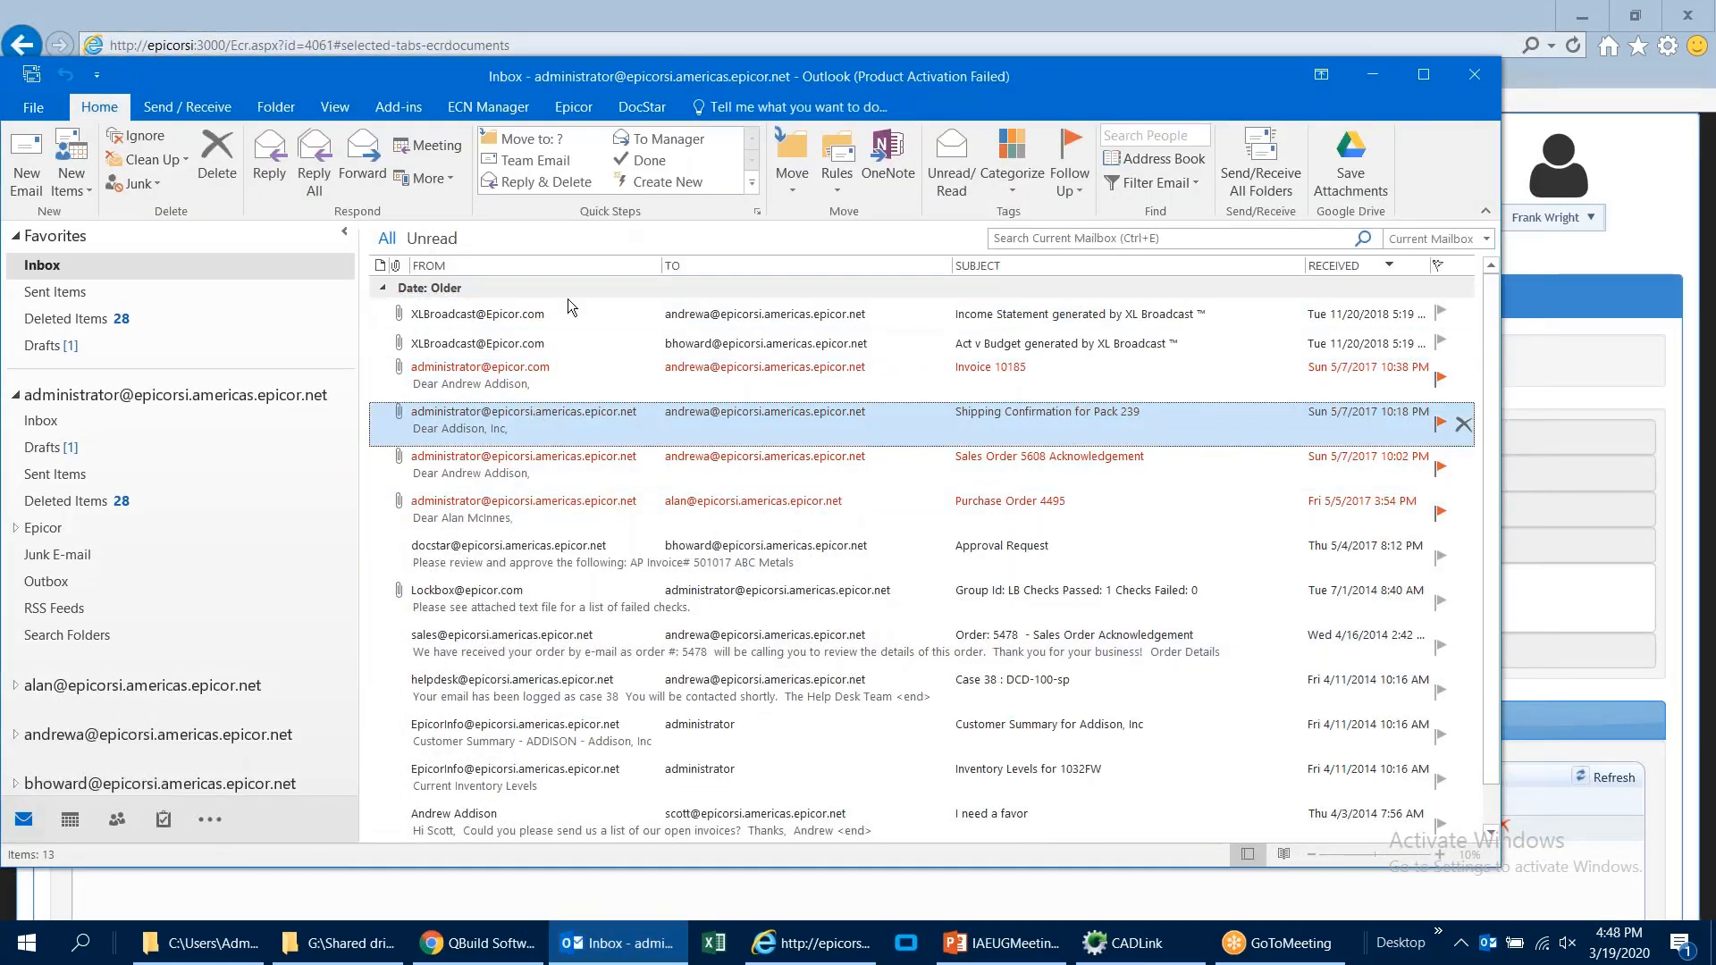
pyautogui.click(506, 108)
pyautogui.click(37, 193)
pyautogui.click(268, 202)
pyautogui.click(268, 202)
pyautogui.click(255, 220)
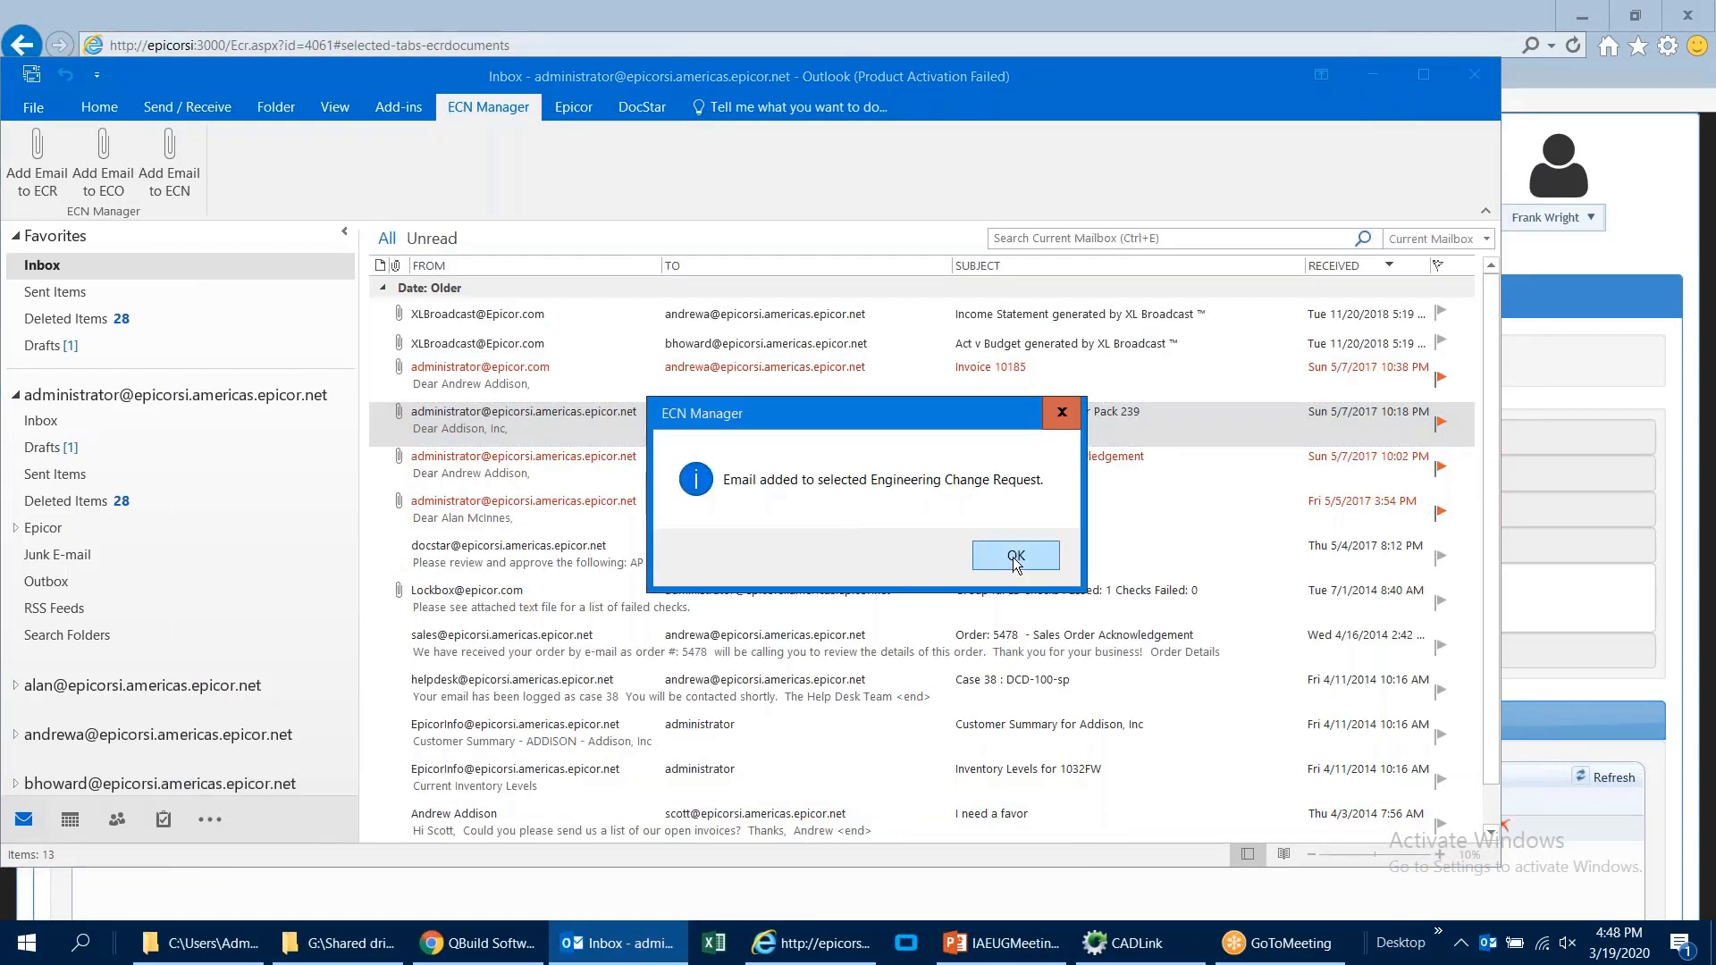
pyautogui.click(1016, 556)
# Step: Return to the ECR in the browser, refresh it, and view the shipping confirmation email in its email correspondence
pyautogui.click(1538, 297)
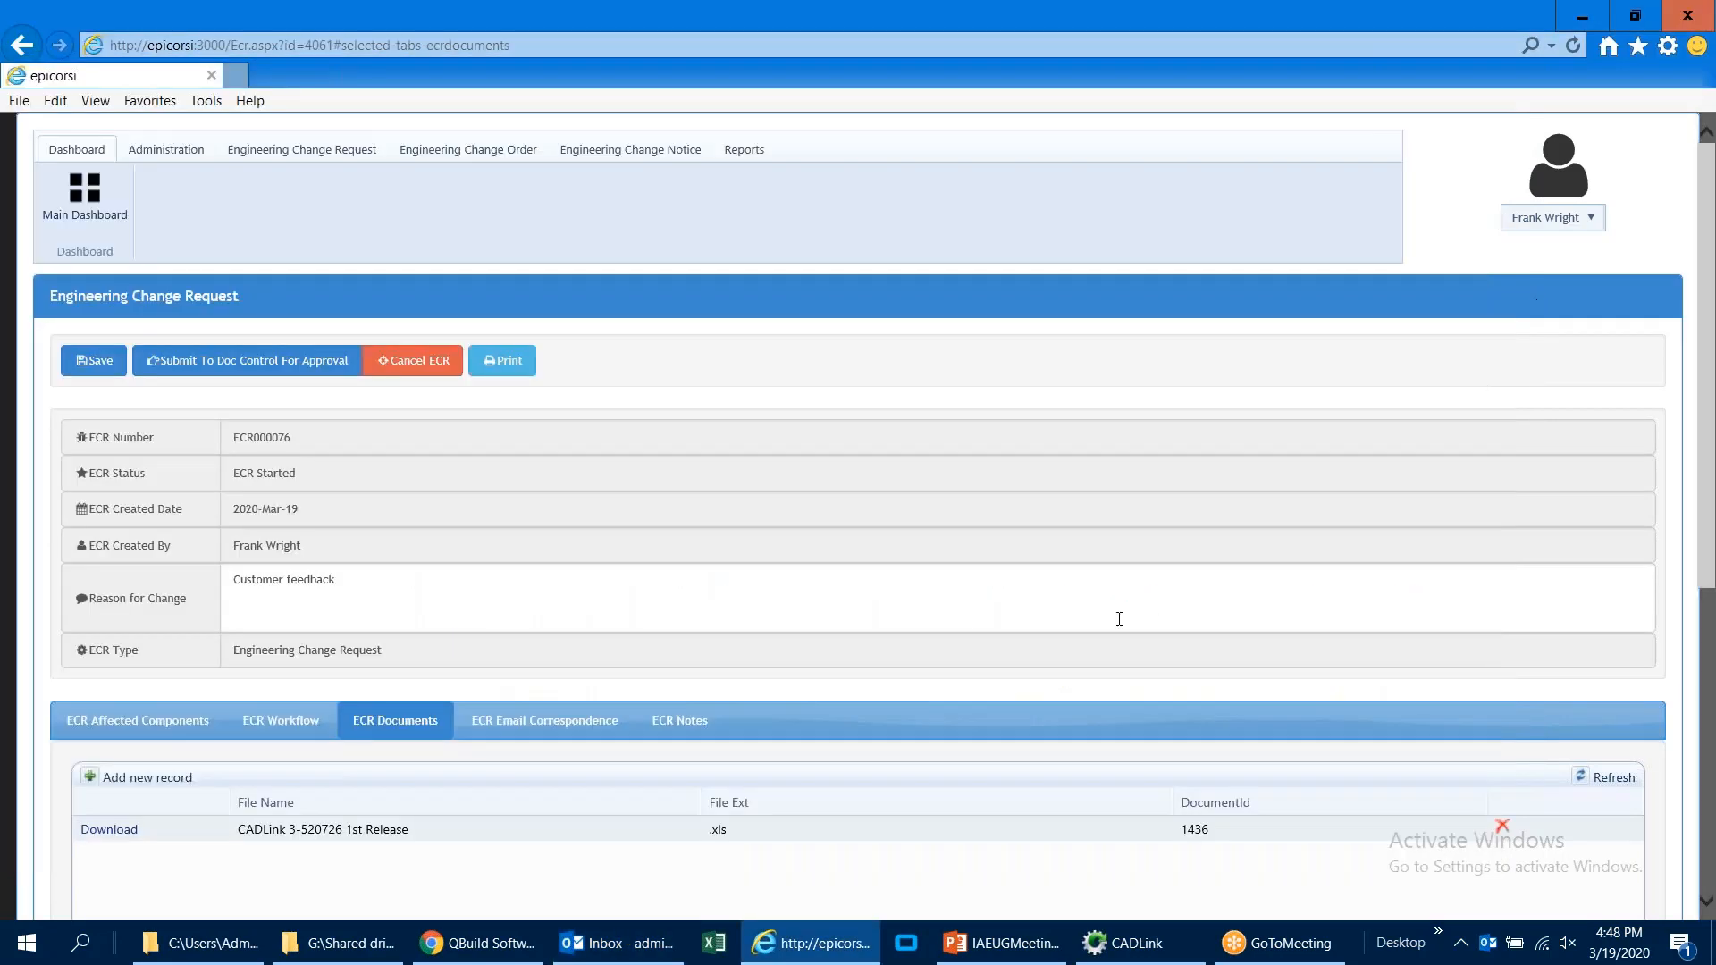
pyautogui.scroll(-4, 1091, 608)
pyautogui.click(515, 362)
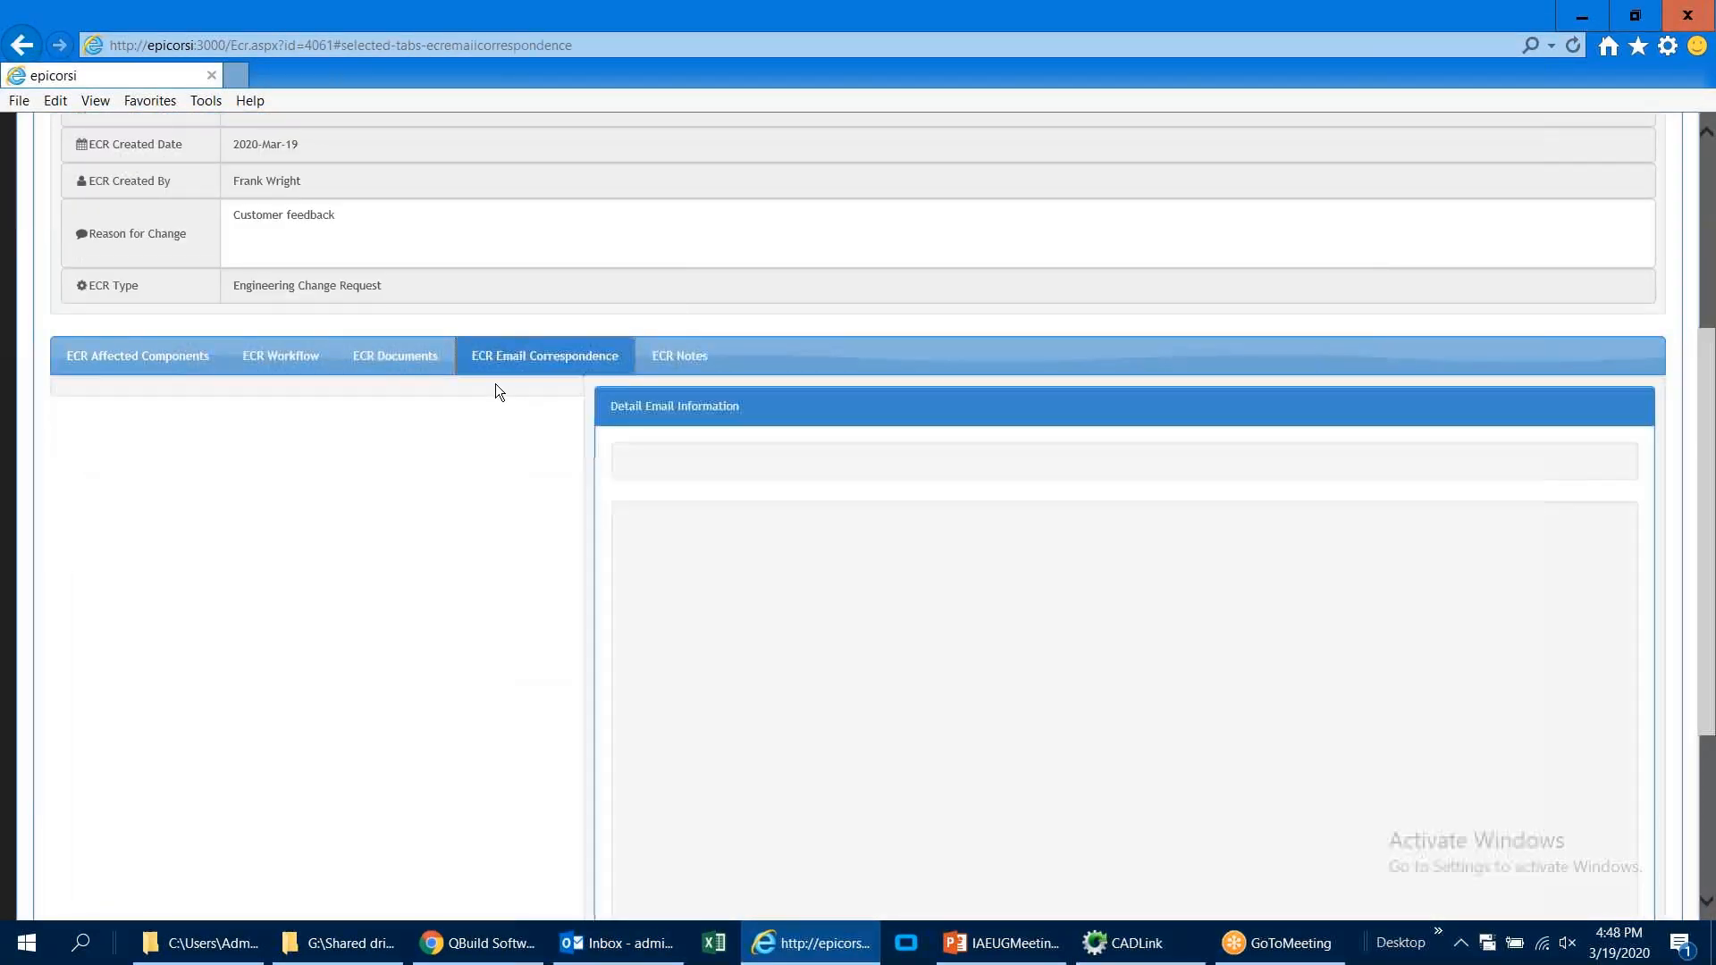
pyautogui.click(1572, 46)
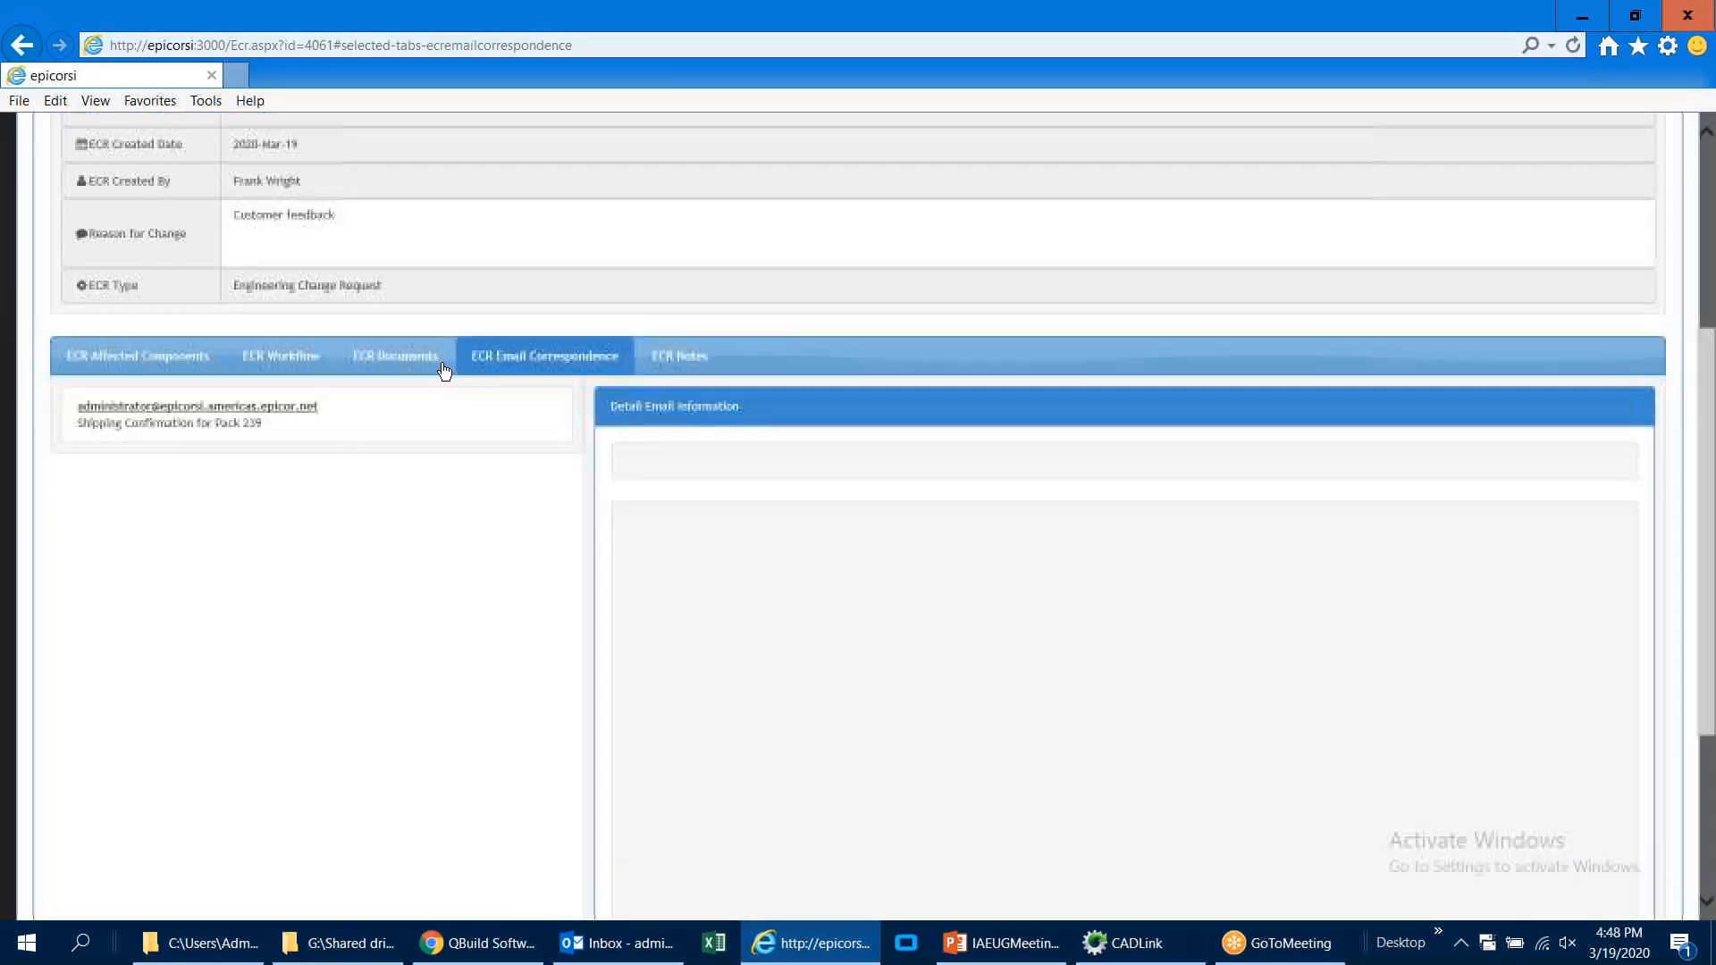
pyautogui.click(406, 431)
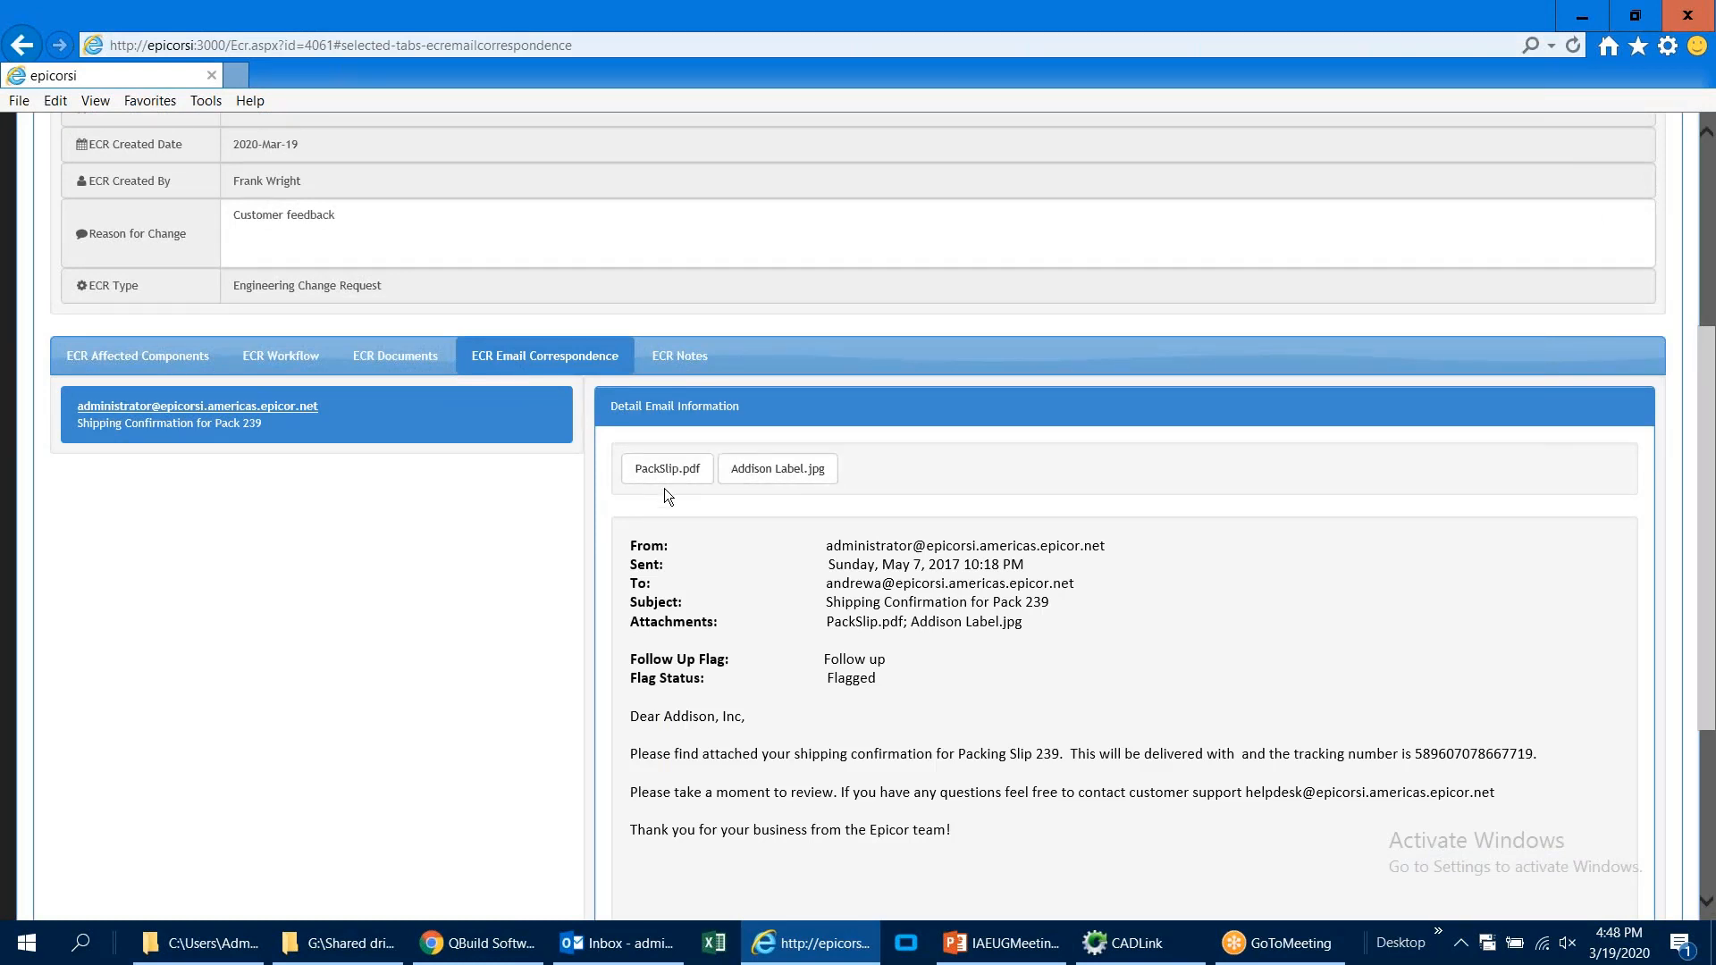
# Step: Enter the ECR note "Notes from customer rep" and submit the request to doc control for approval
pyautogui.click(681, 357)
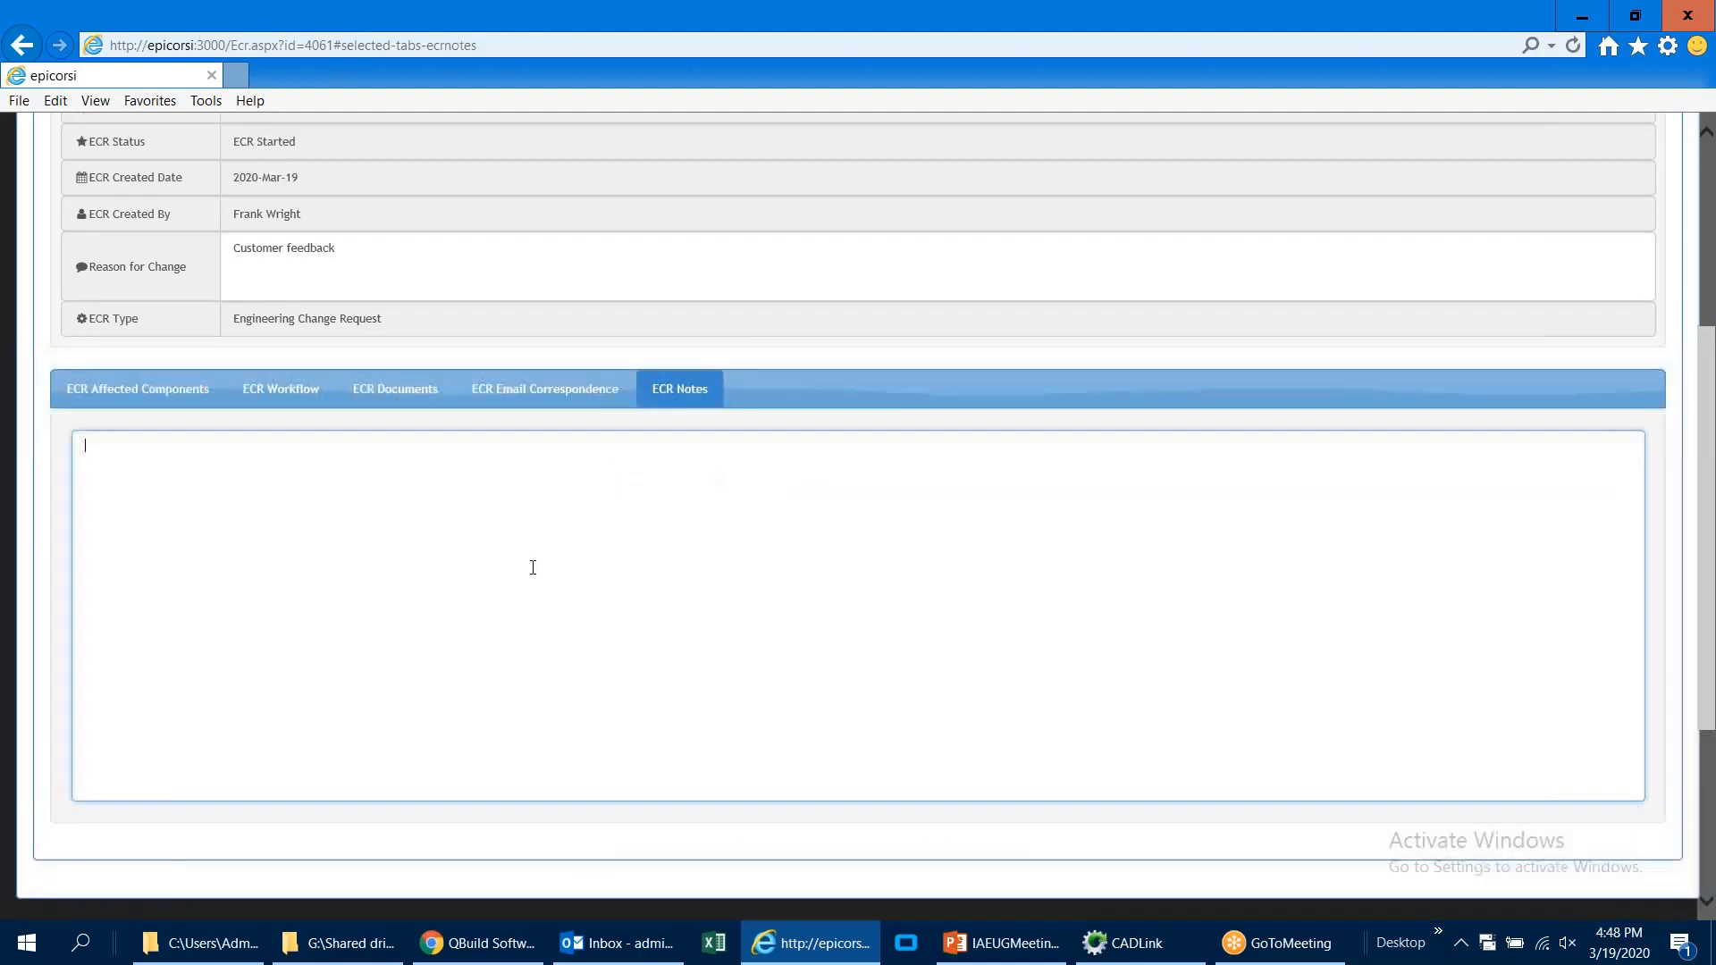
pyautogui.write('Notes from')
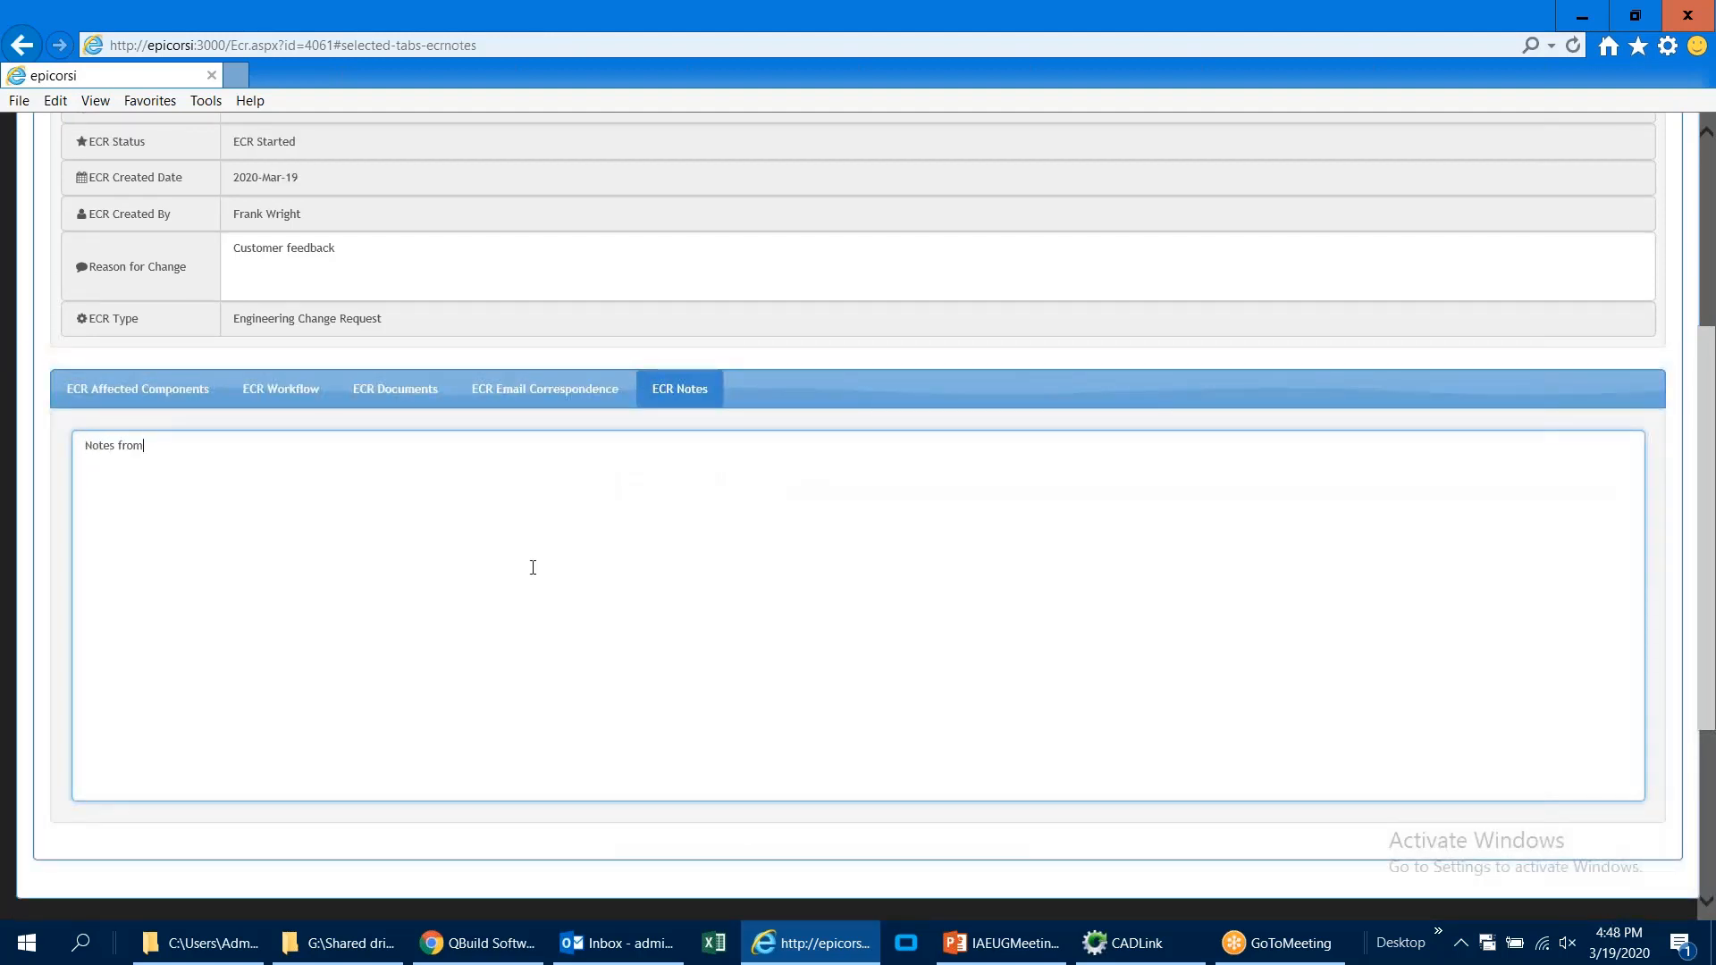
pyautogui.write(' customer r')
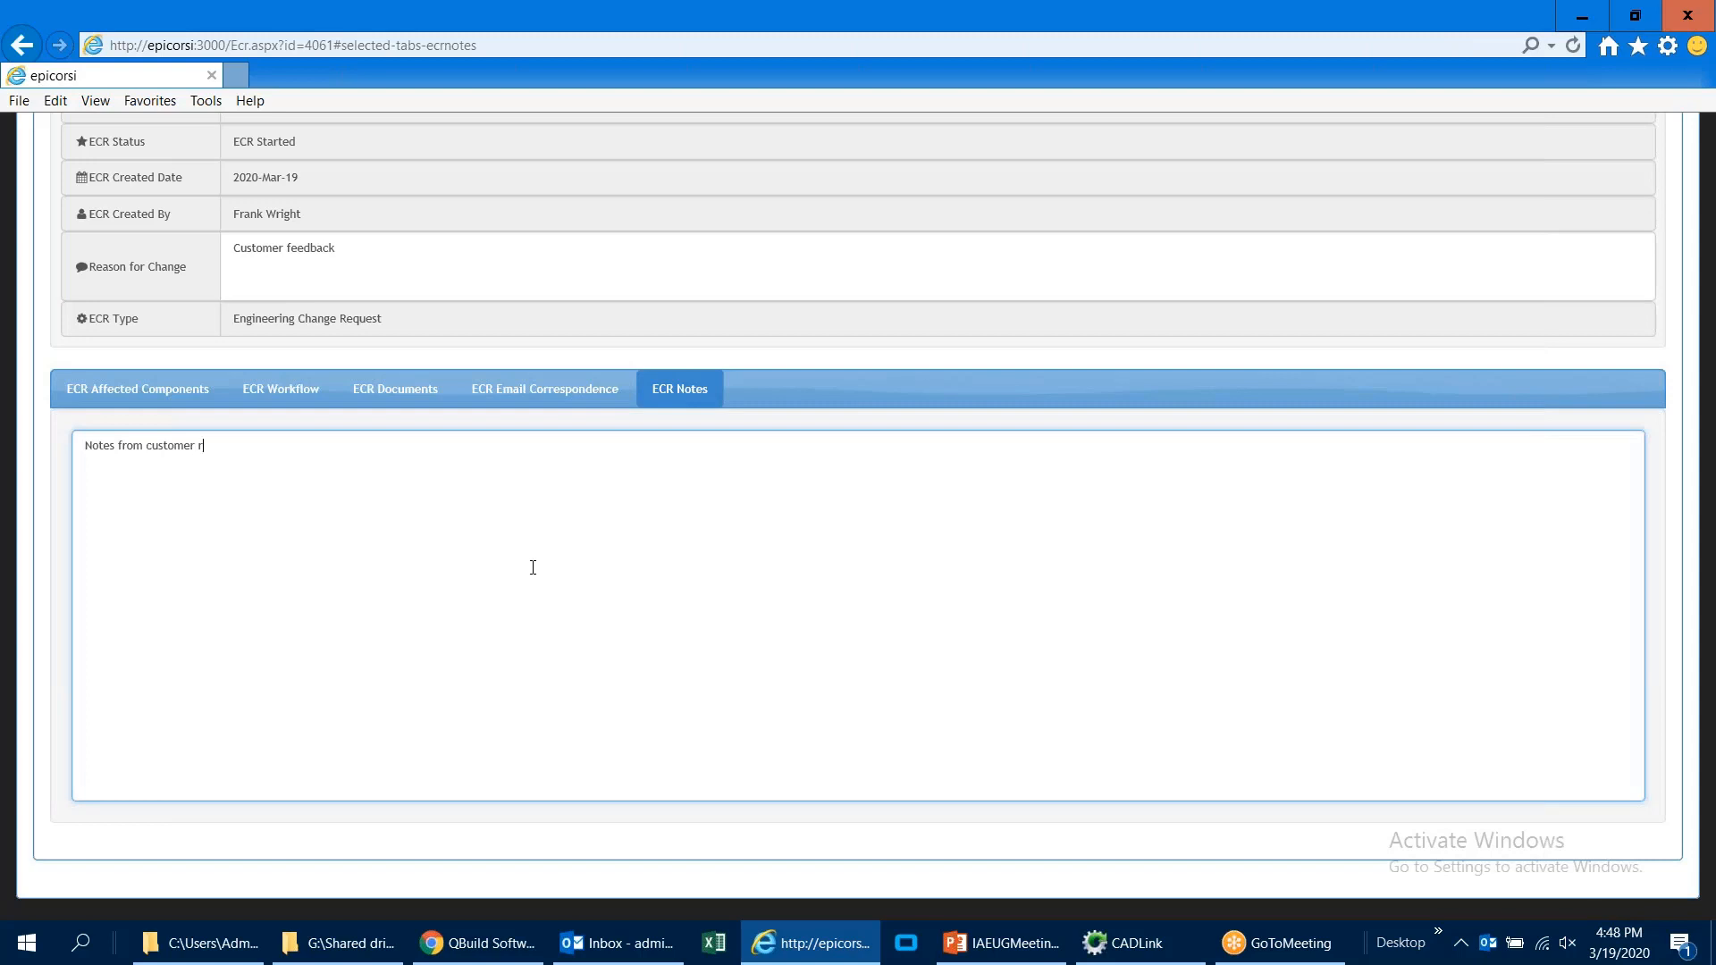
pyautogui.write('ep')
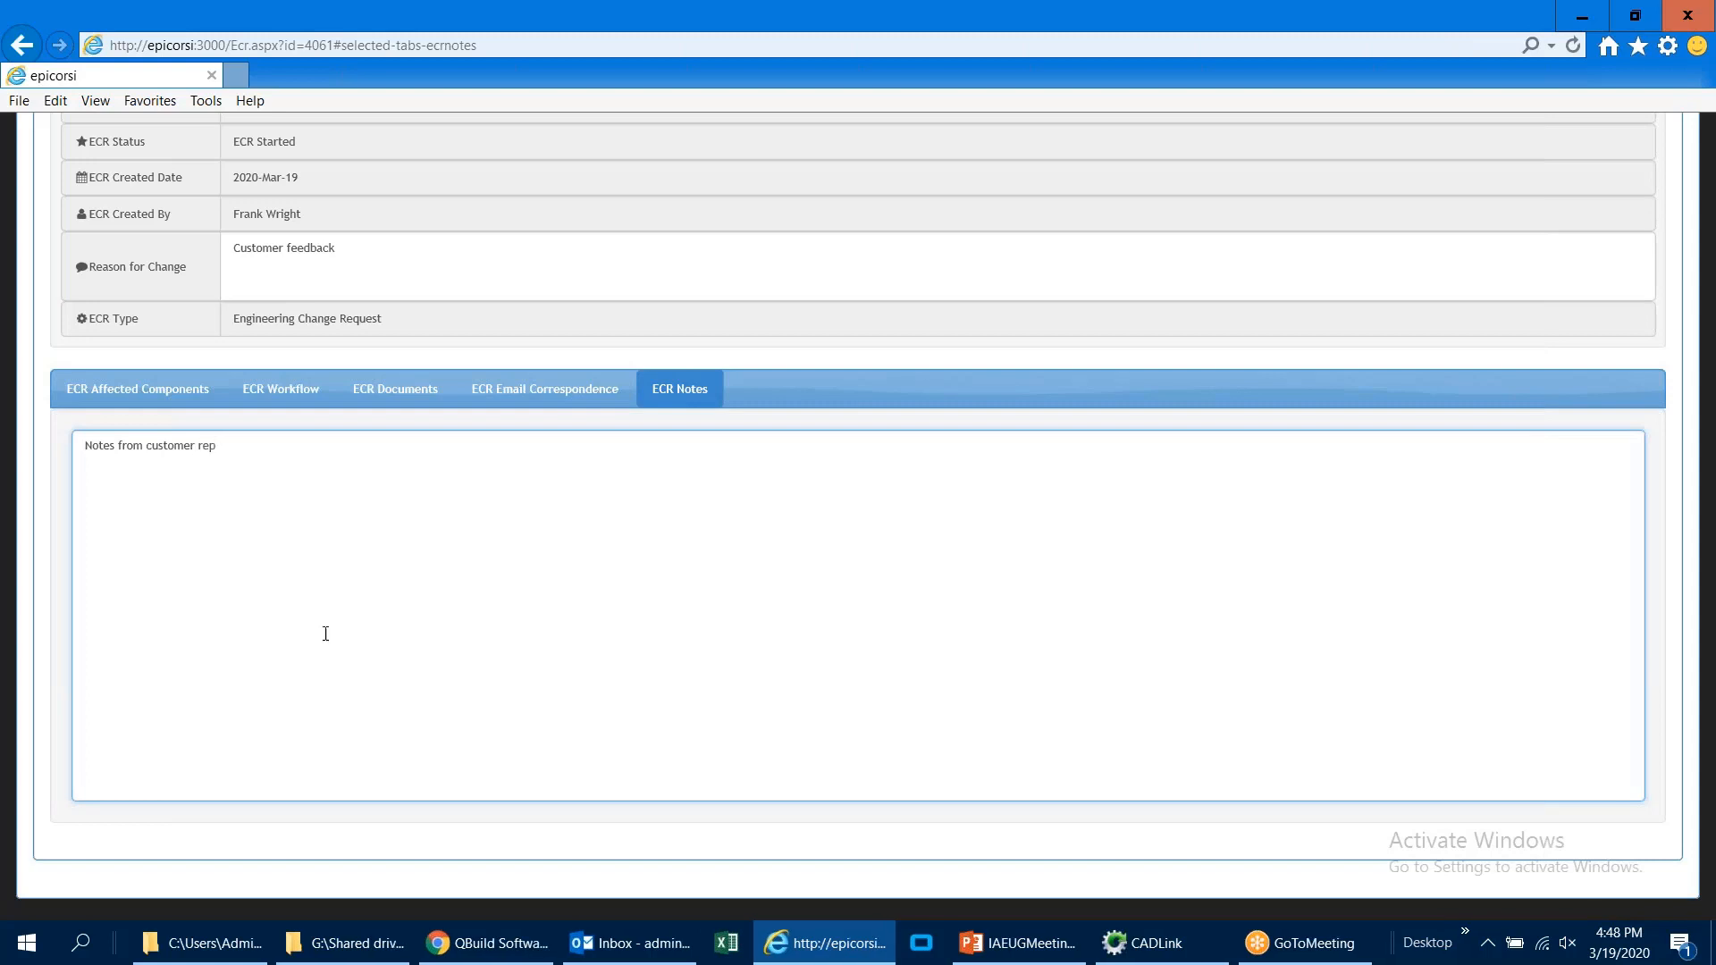
pyautogui.scroll(4, 322, 638)
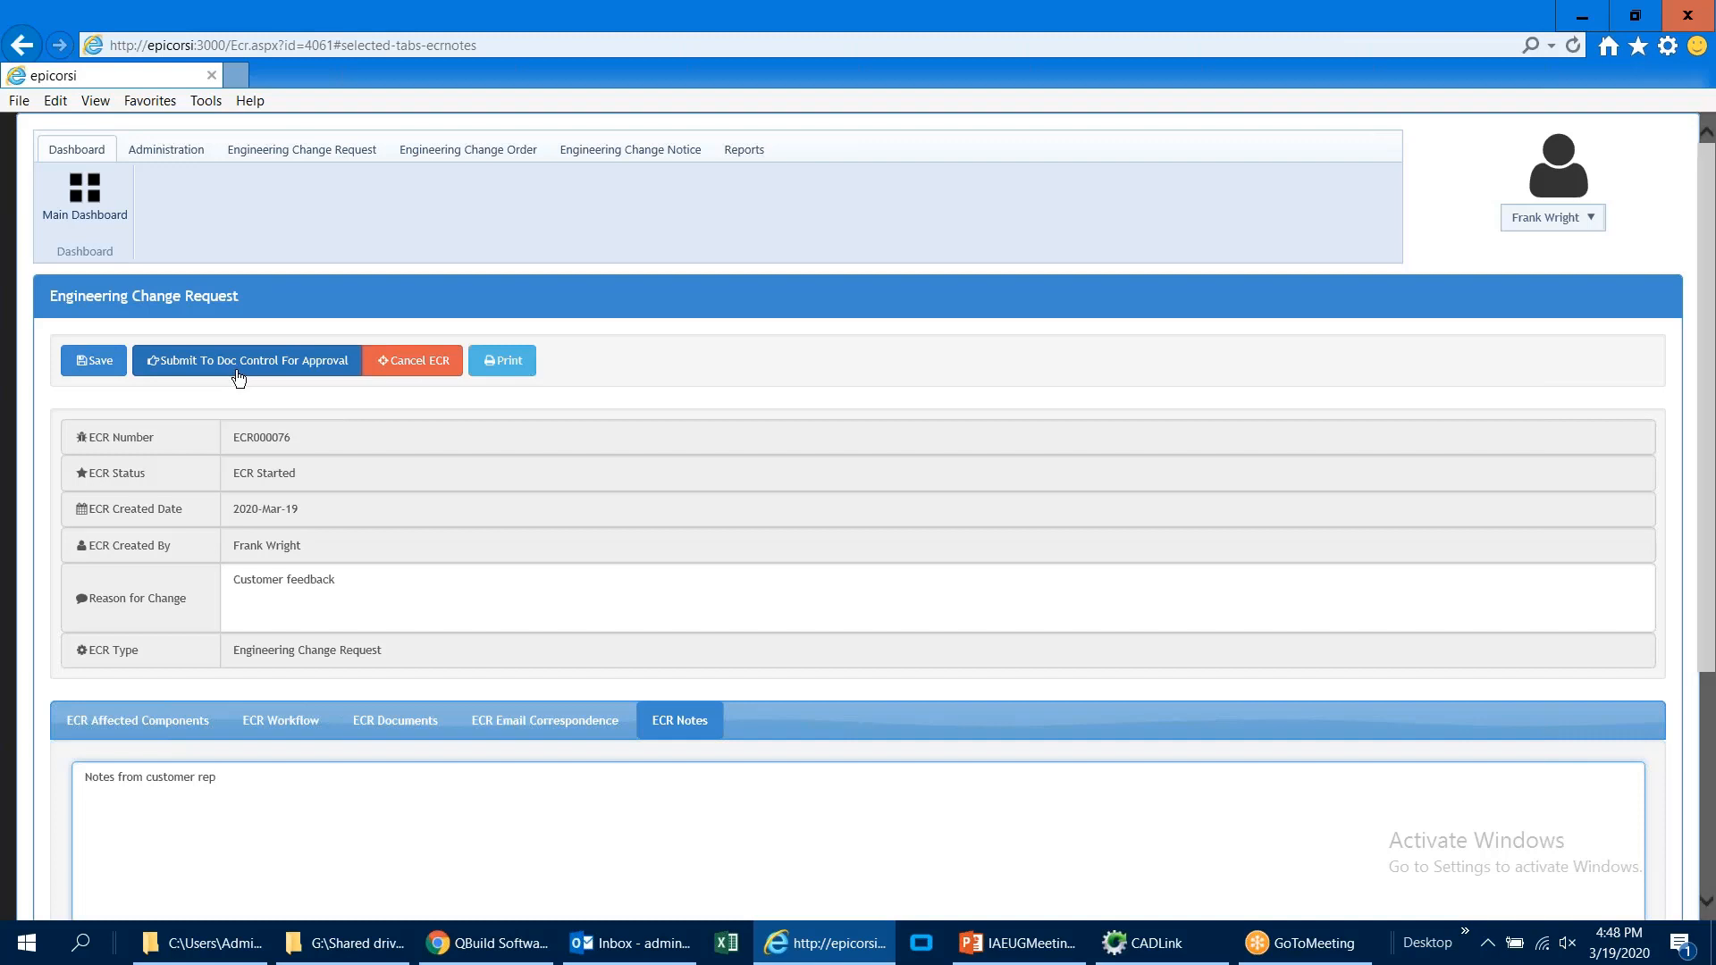
pyautogui.click(239, 367)
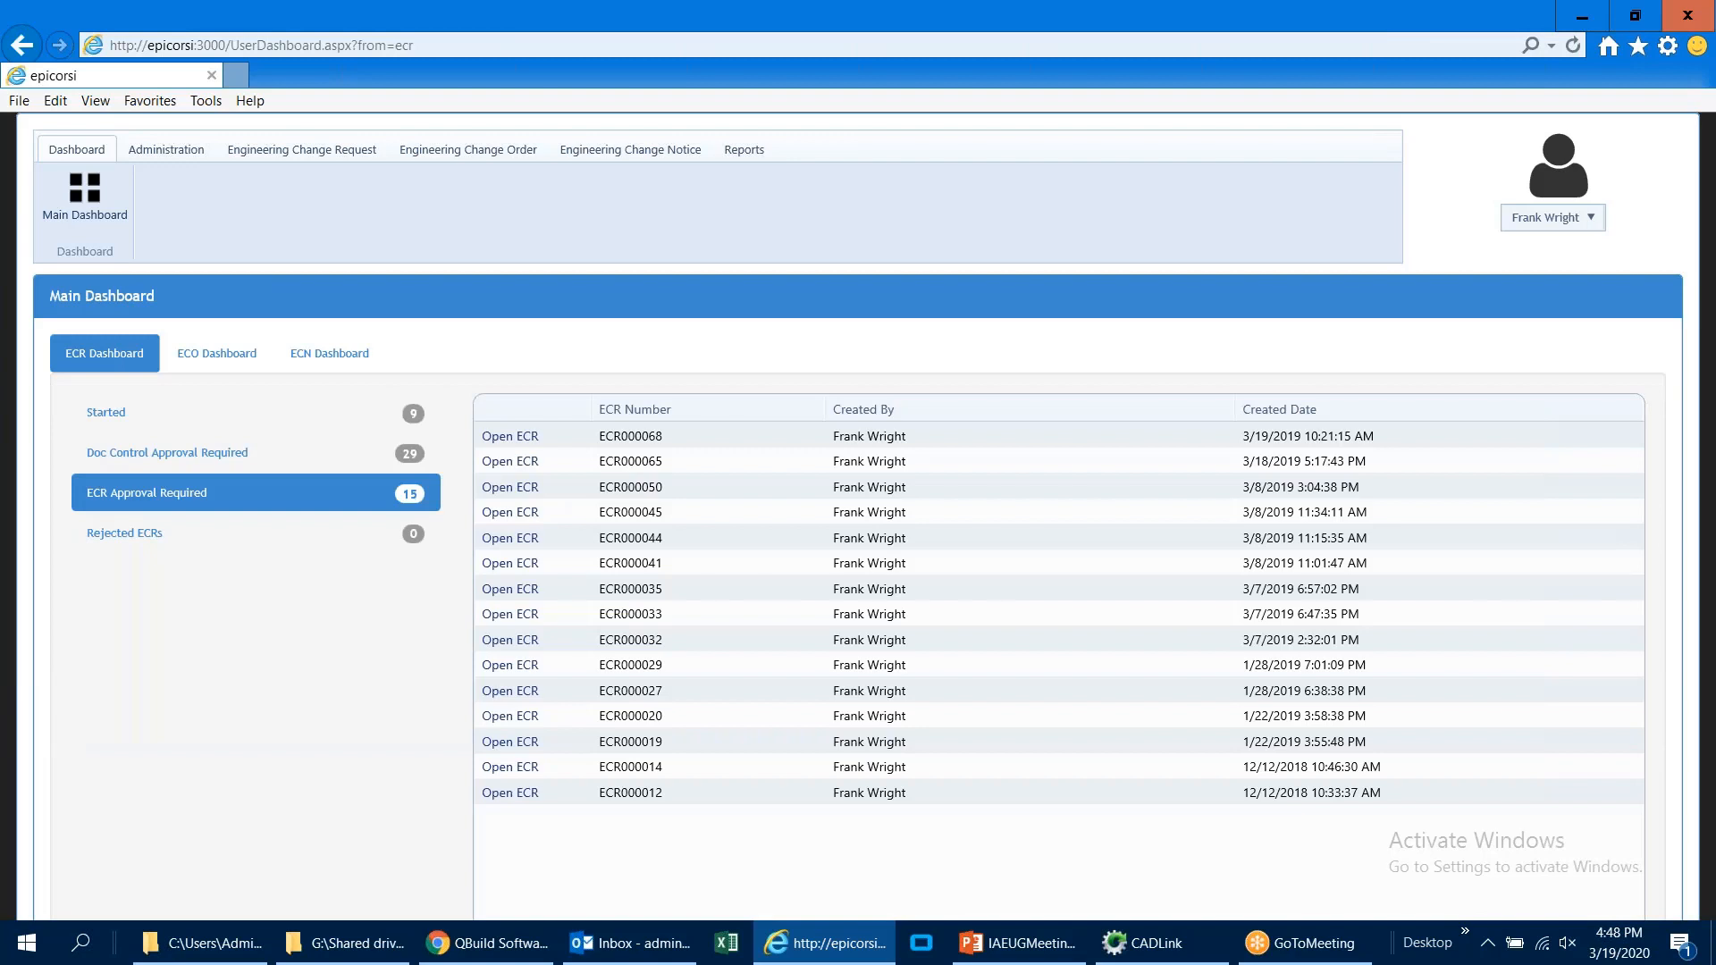
# Step: Open ECR000076 from the doc control approval queue and review its email correspondence, documents and affected components
pyautogui.click(279, 455)
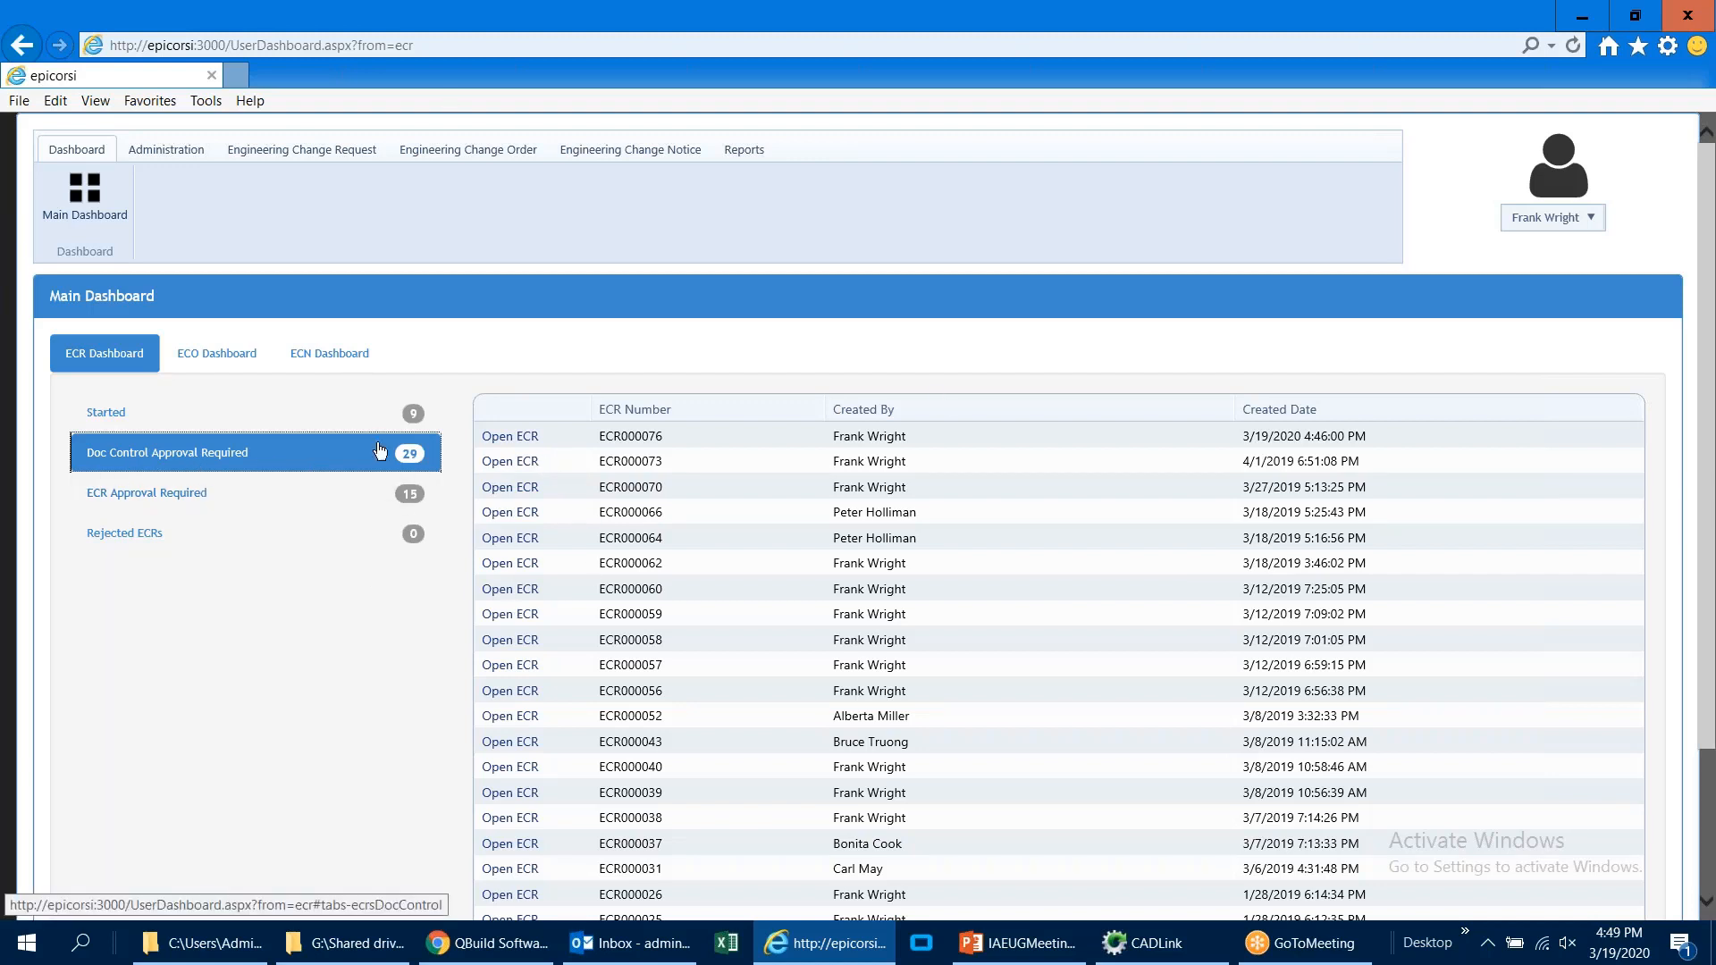
pyautogui.click(519, 439)
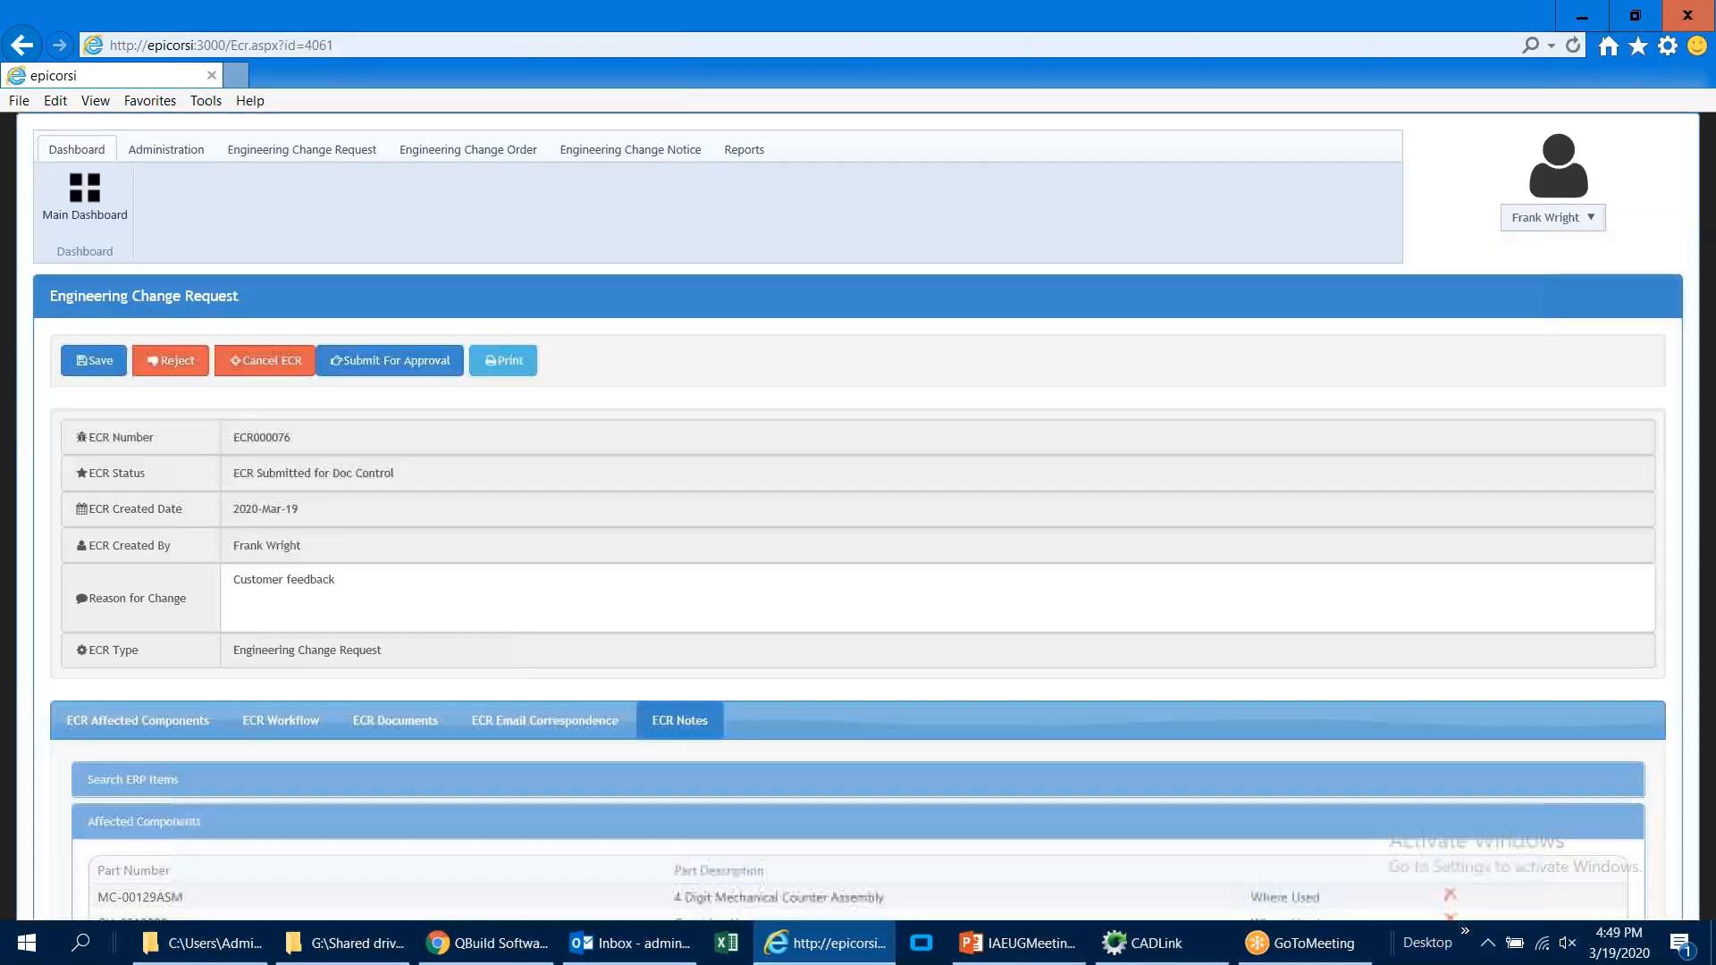
pyautogui.scroll(-3, 551, 620)
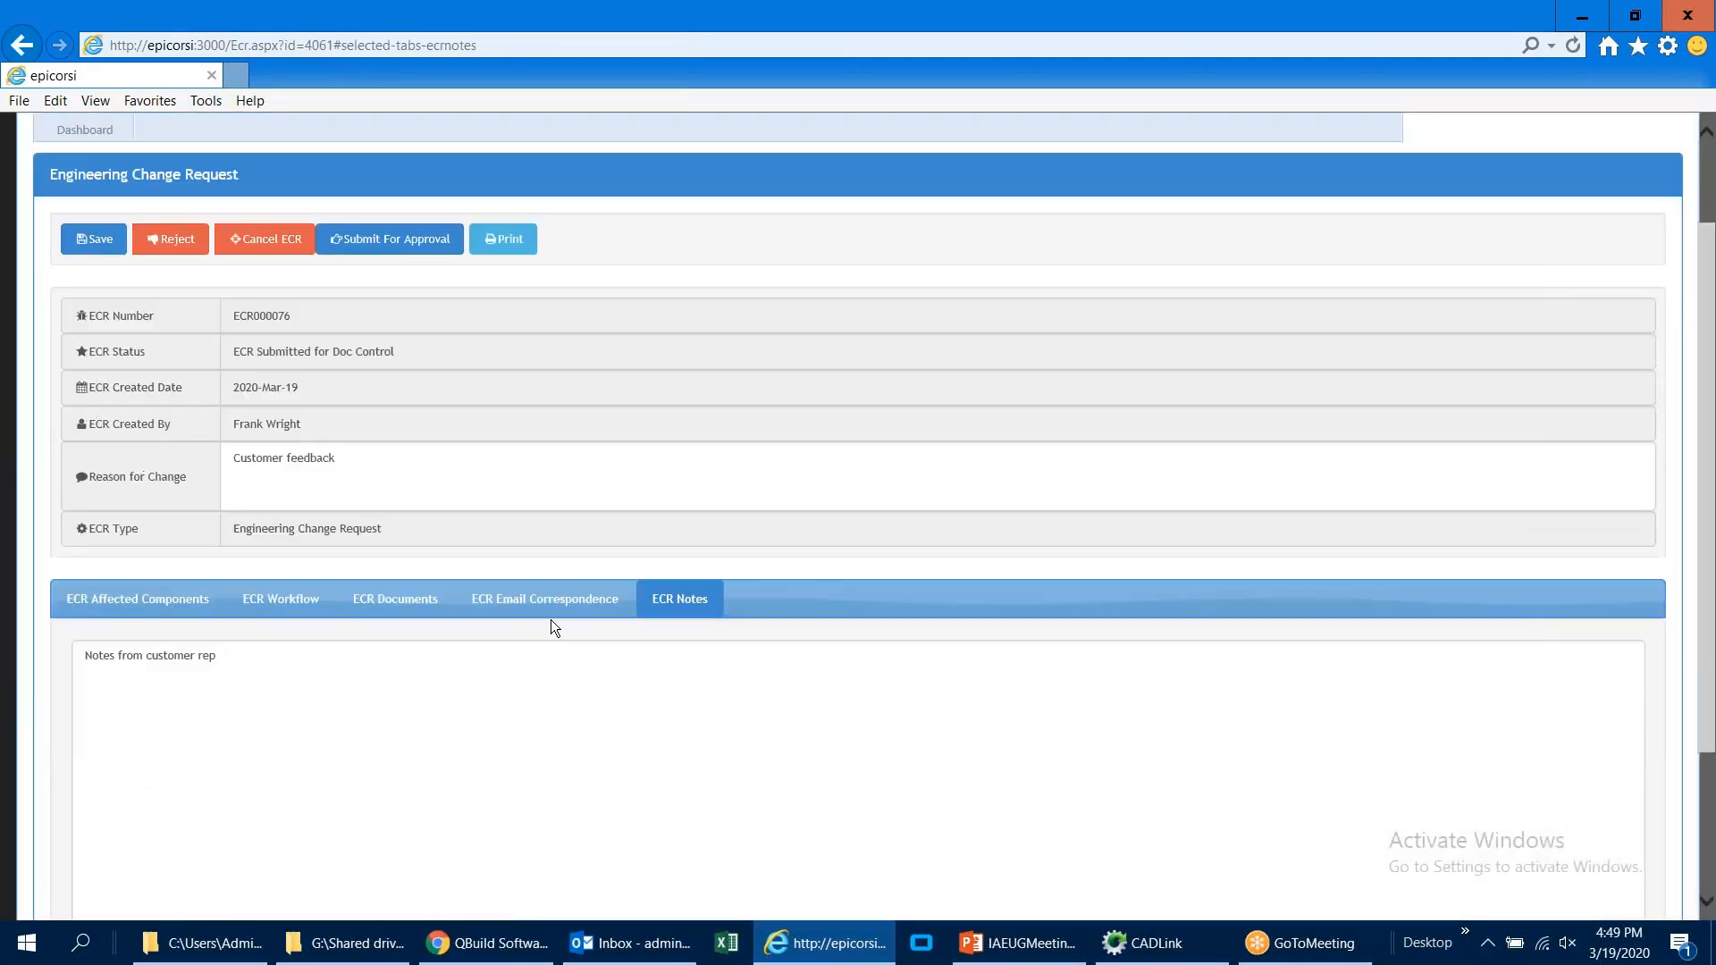
pyautogui.click(546, 479)
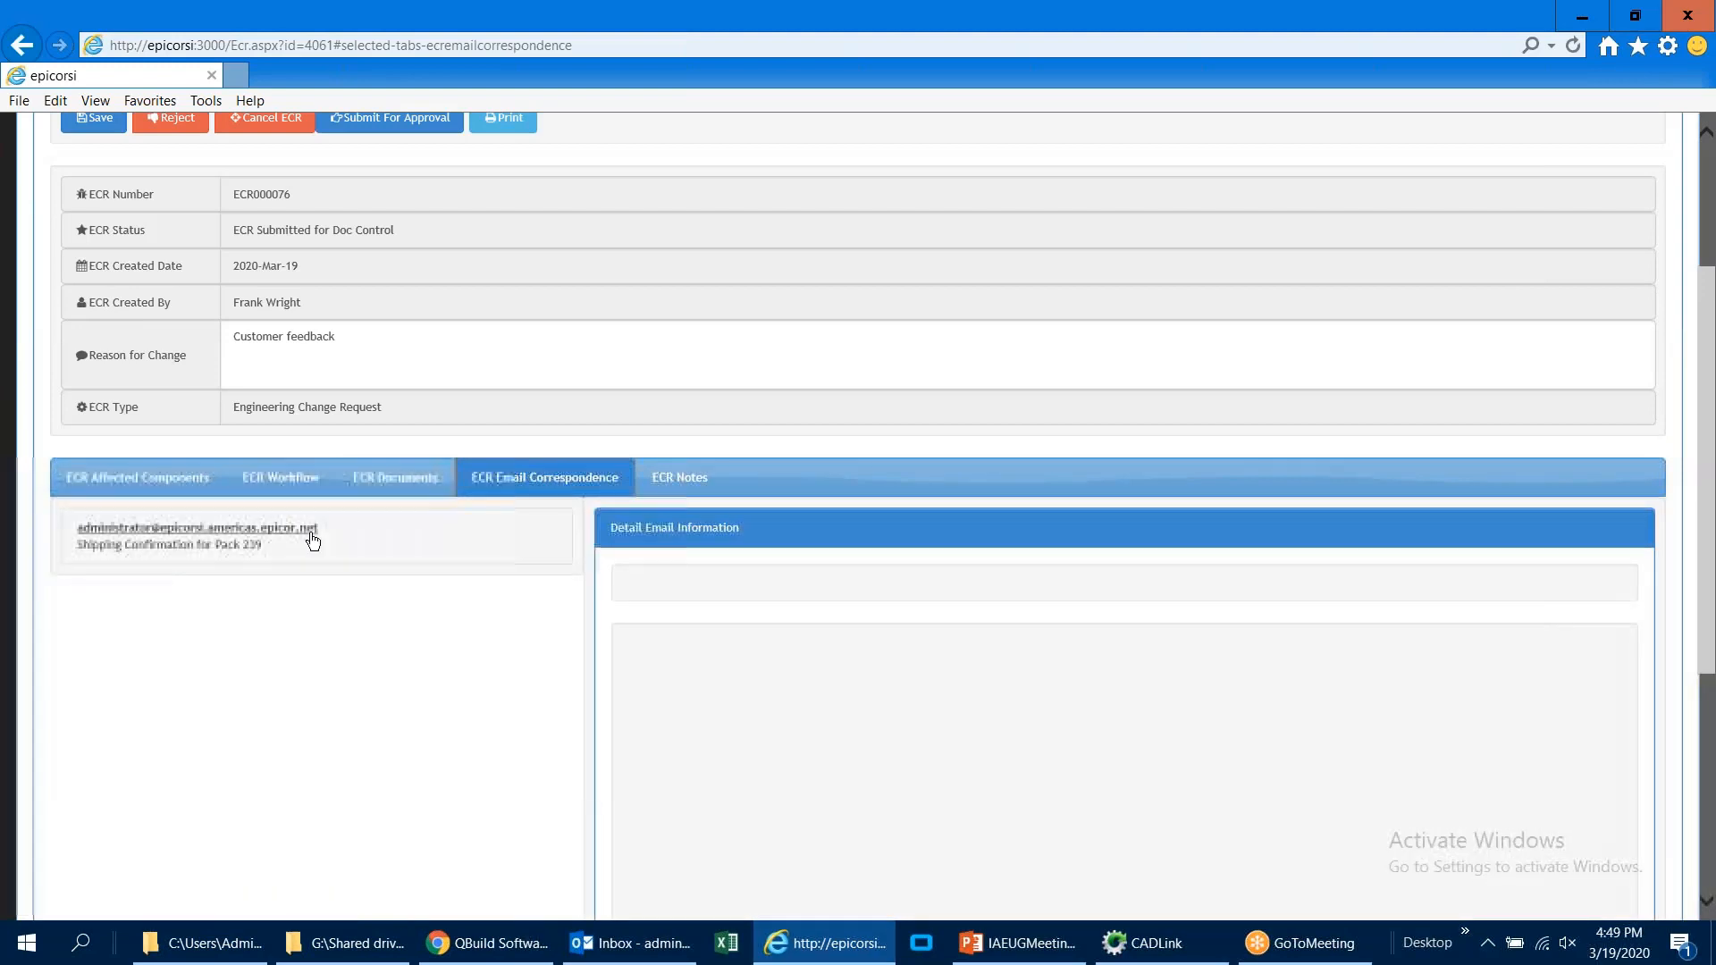
pyautogui.click(380, 483)
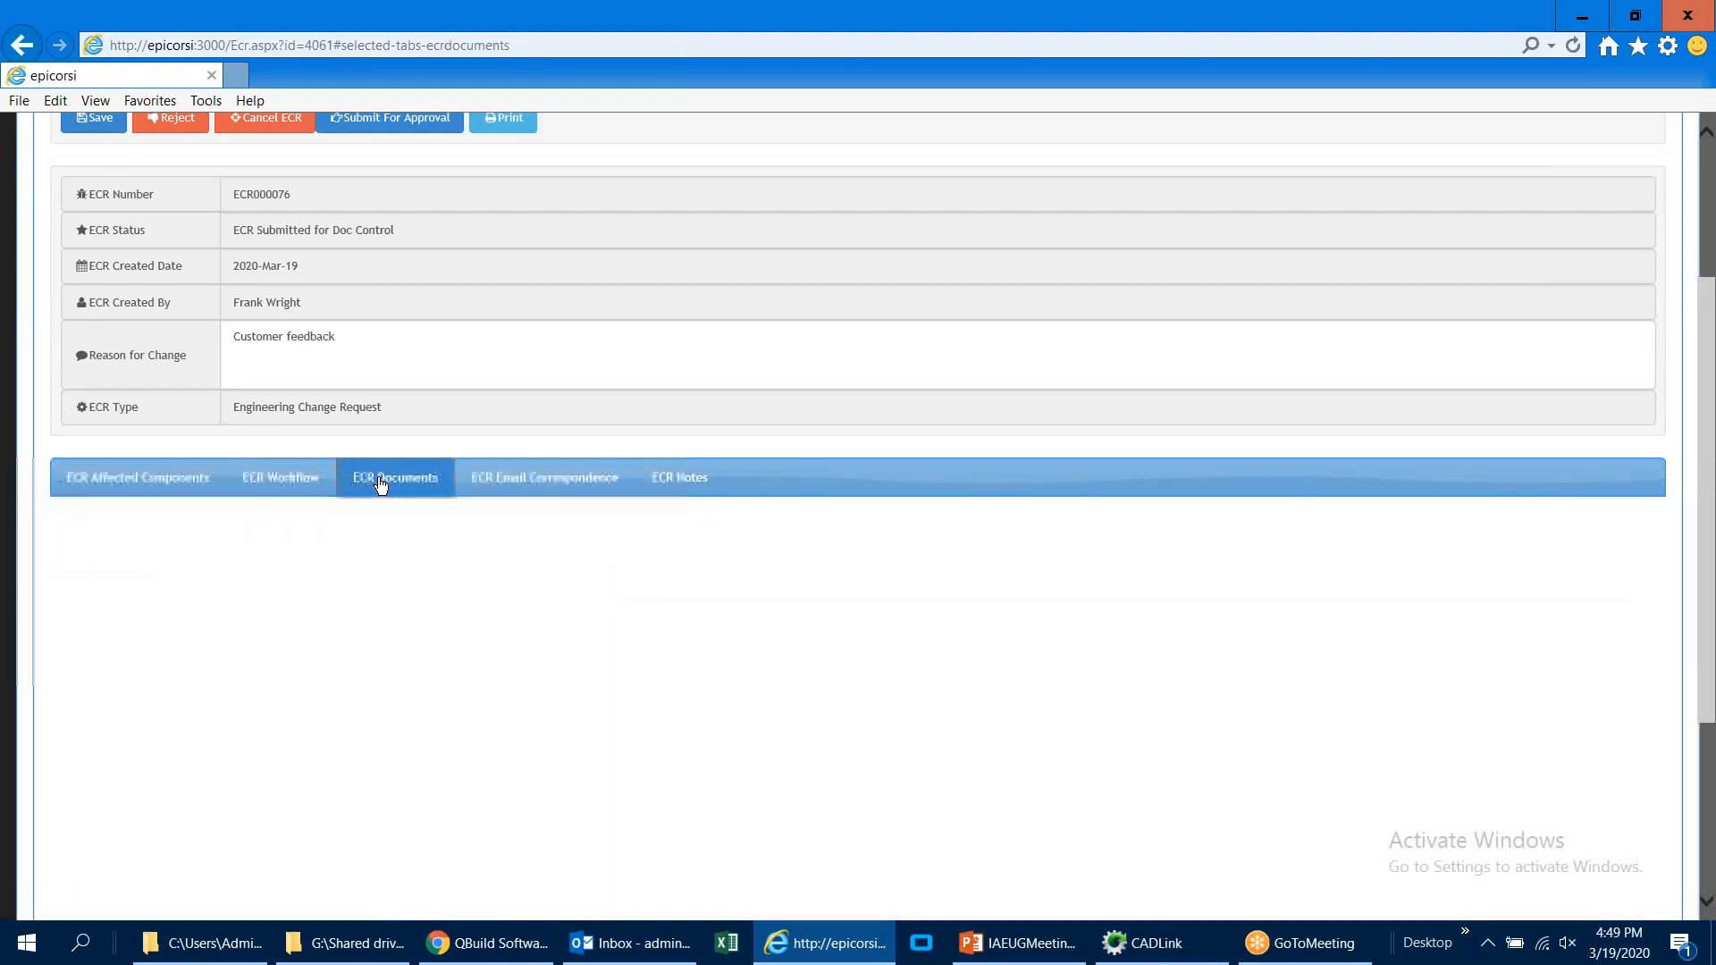
pyautogui.click(170, 487)
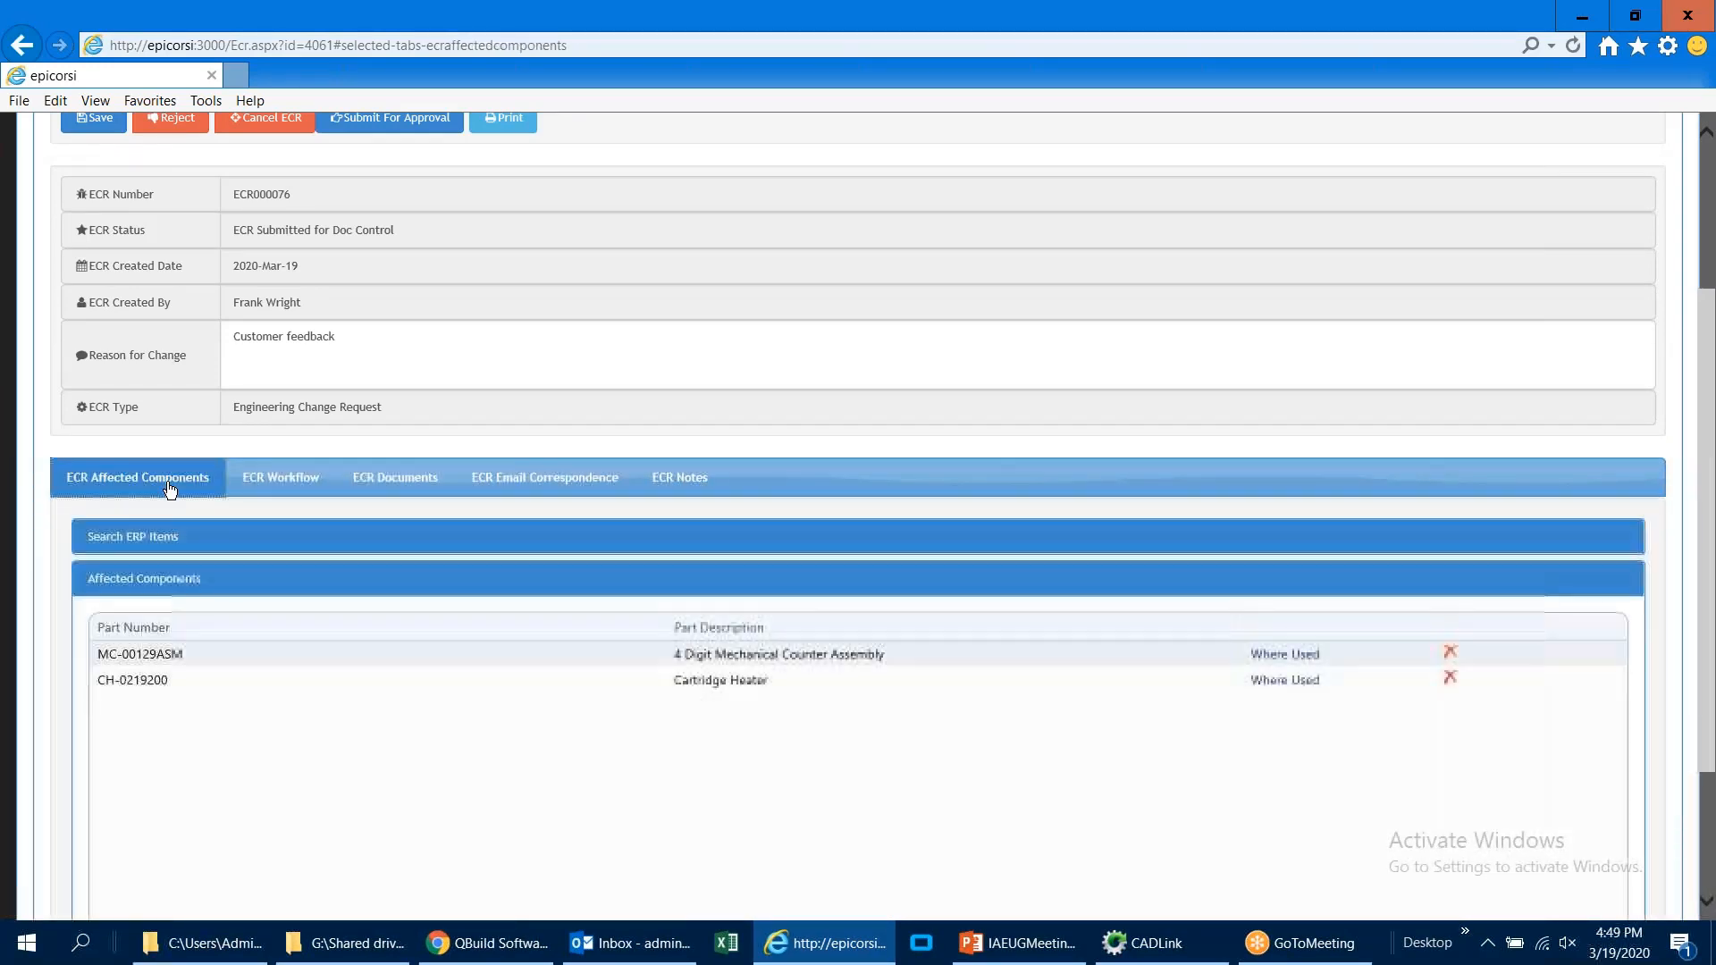
pyautogui.scroll(2, 149, 565)
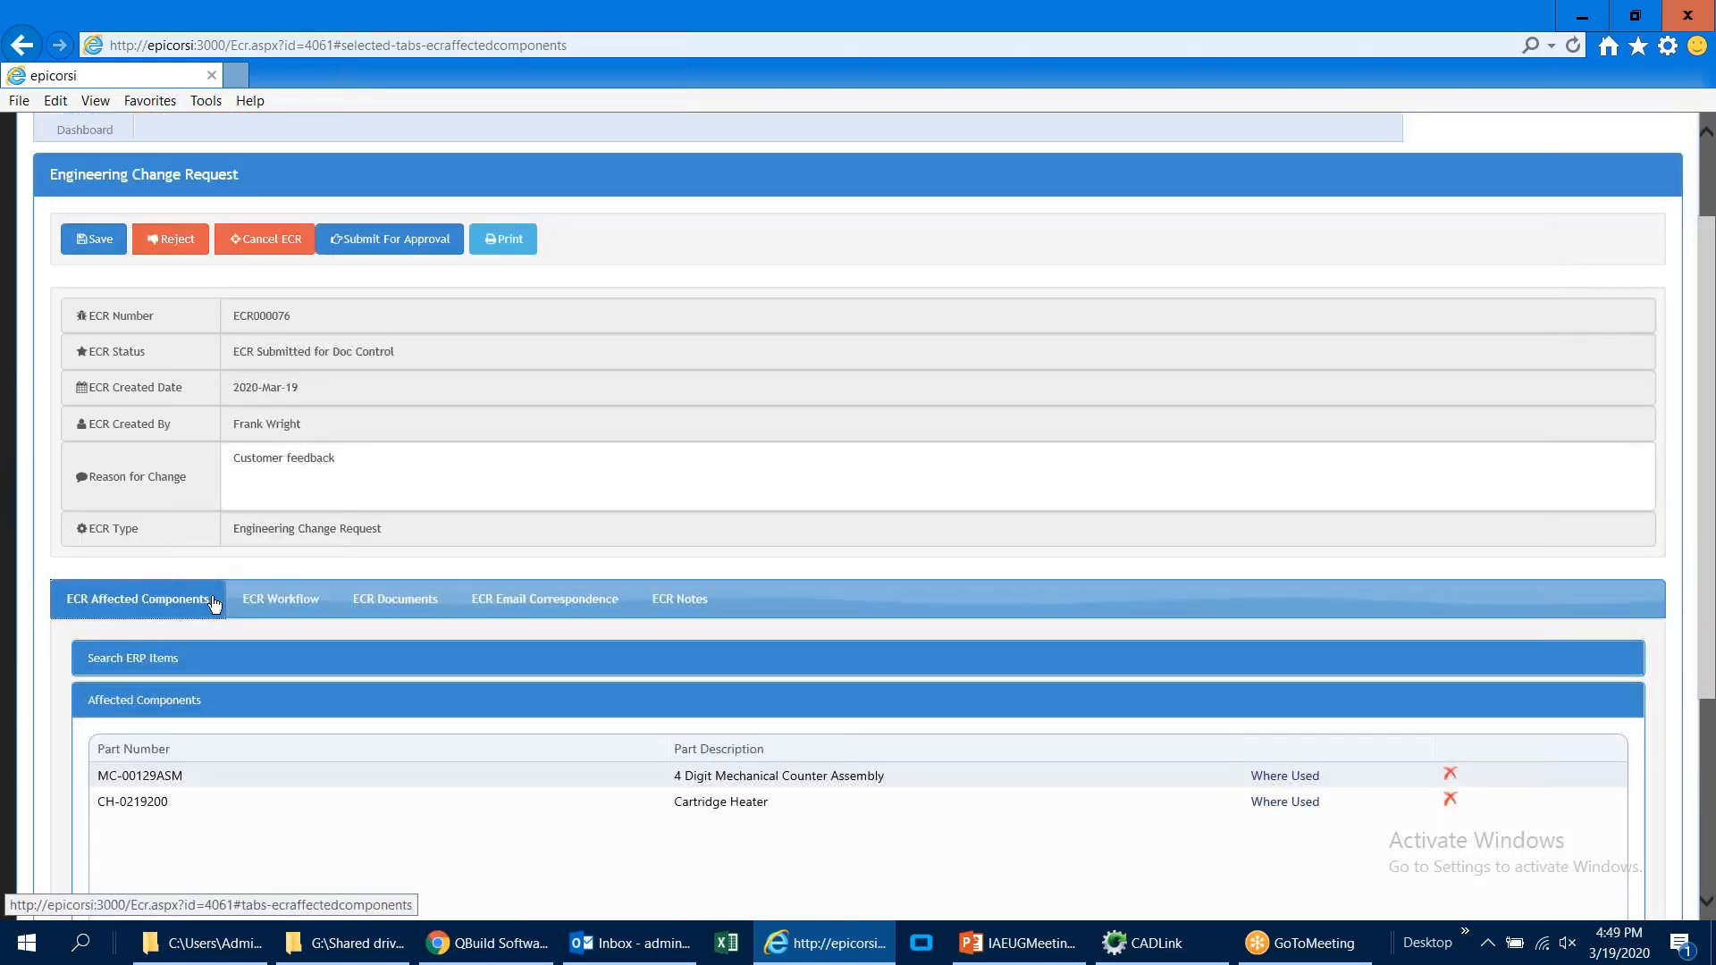
# Step: Go to the ECR's workflow and expand the list of workflow templates
pyautogui.click(250, 601)
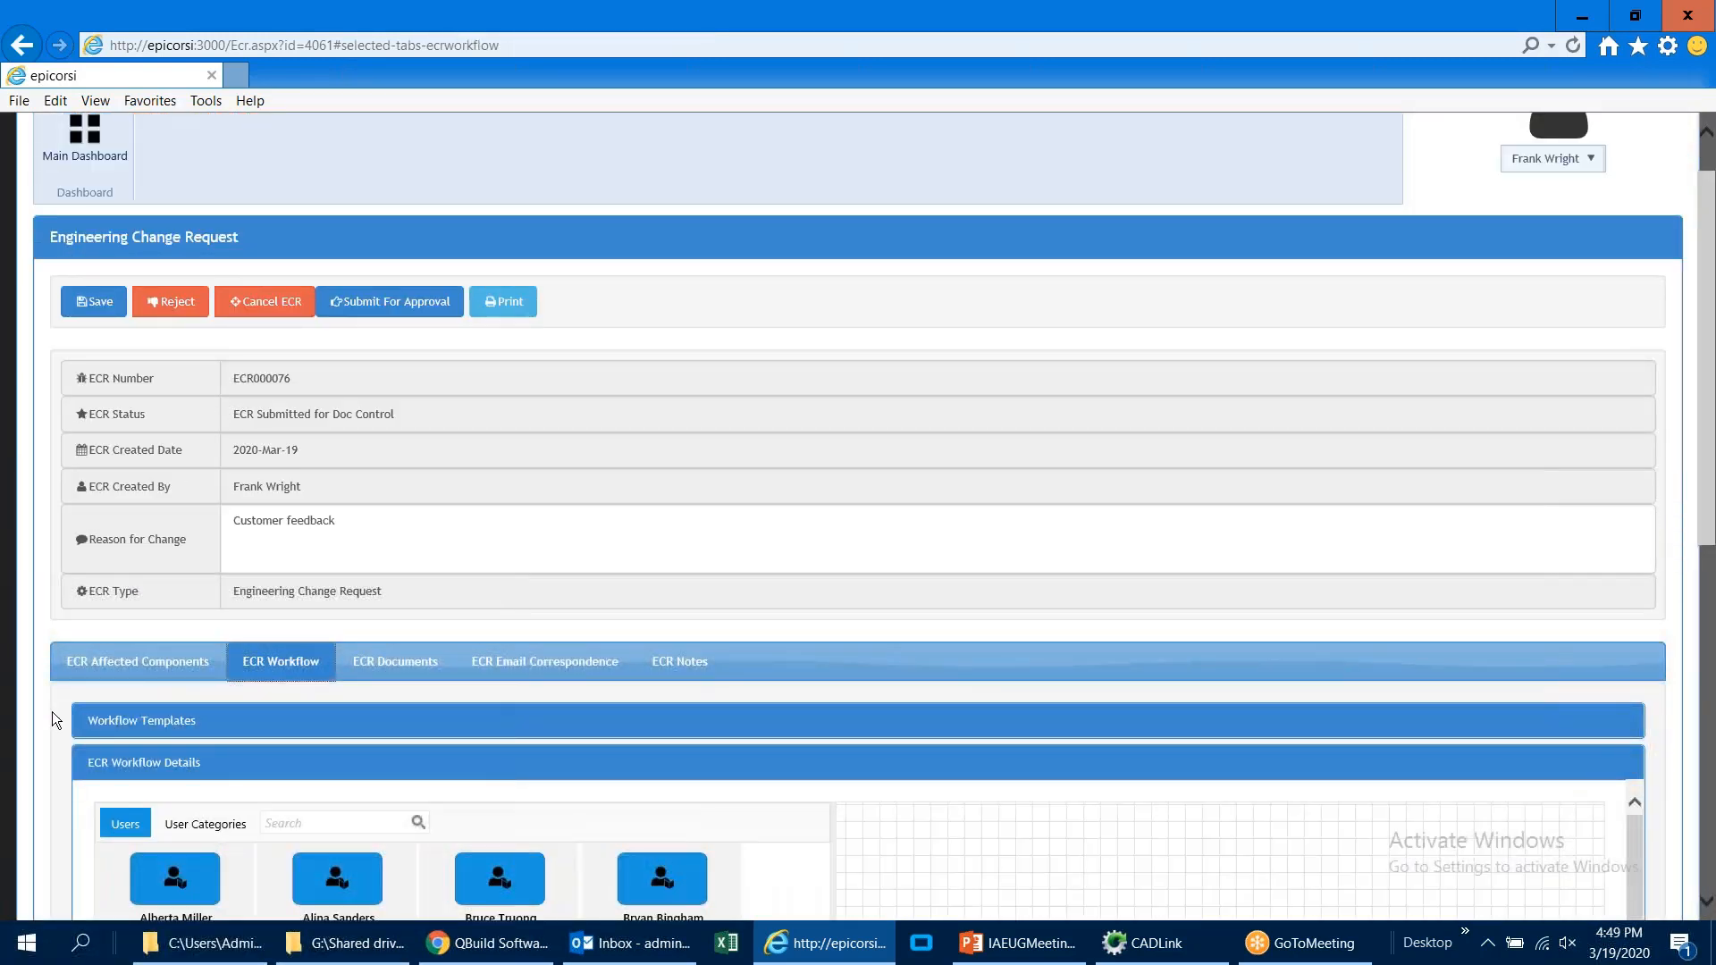
pyautogui.scroll(-5, 52, 711)
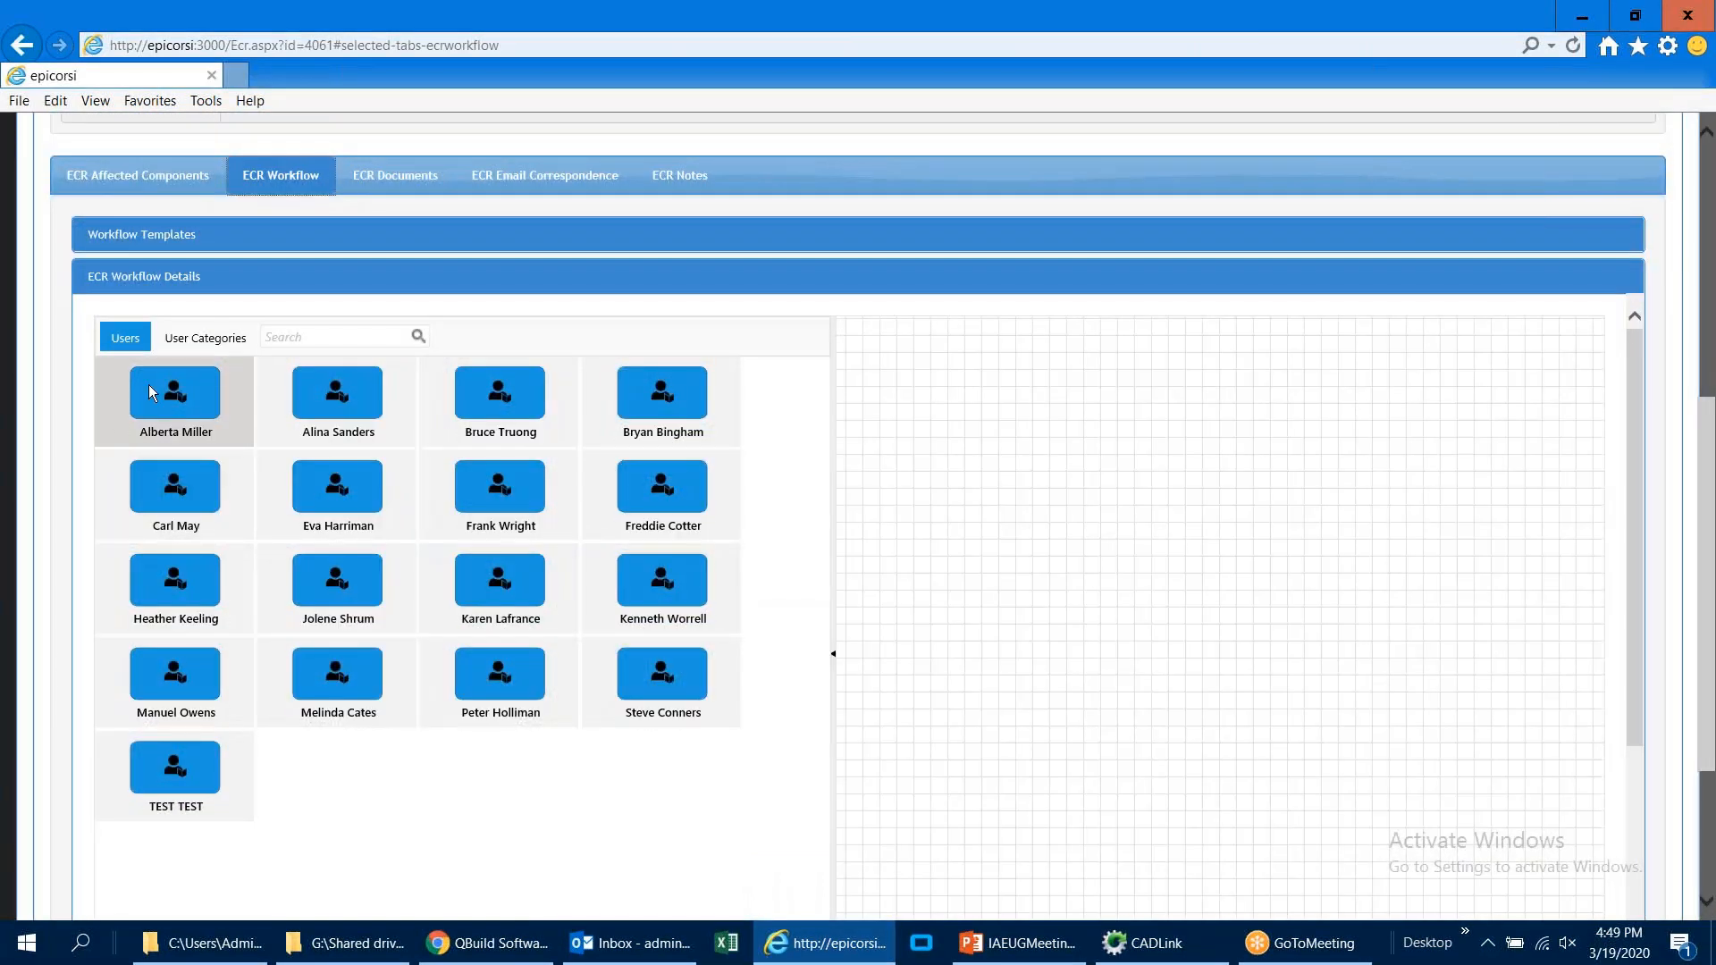
pyautogui.click(181, 236)
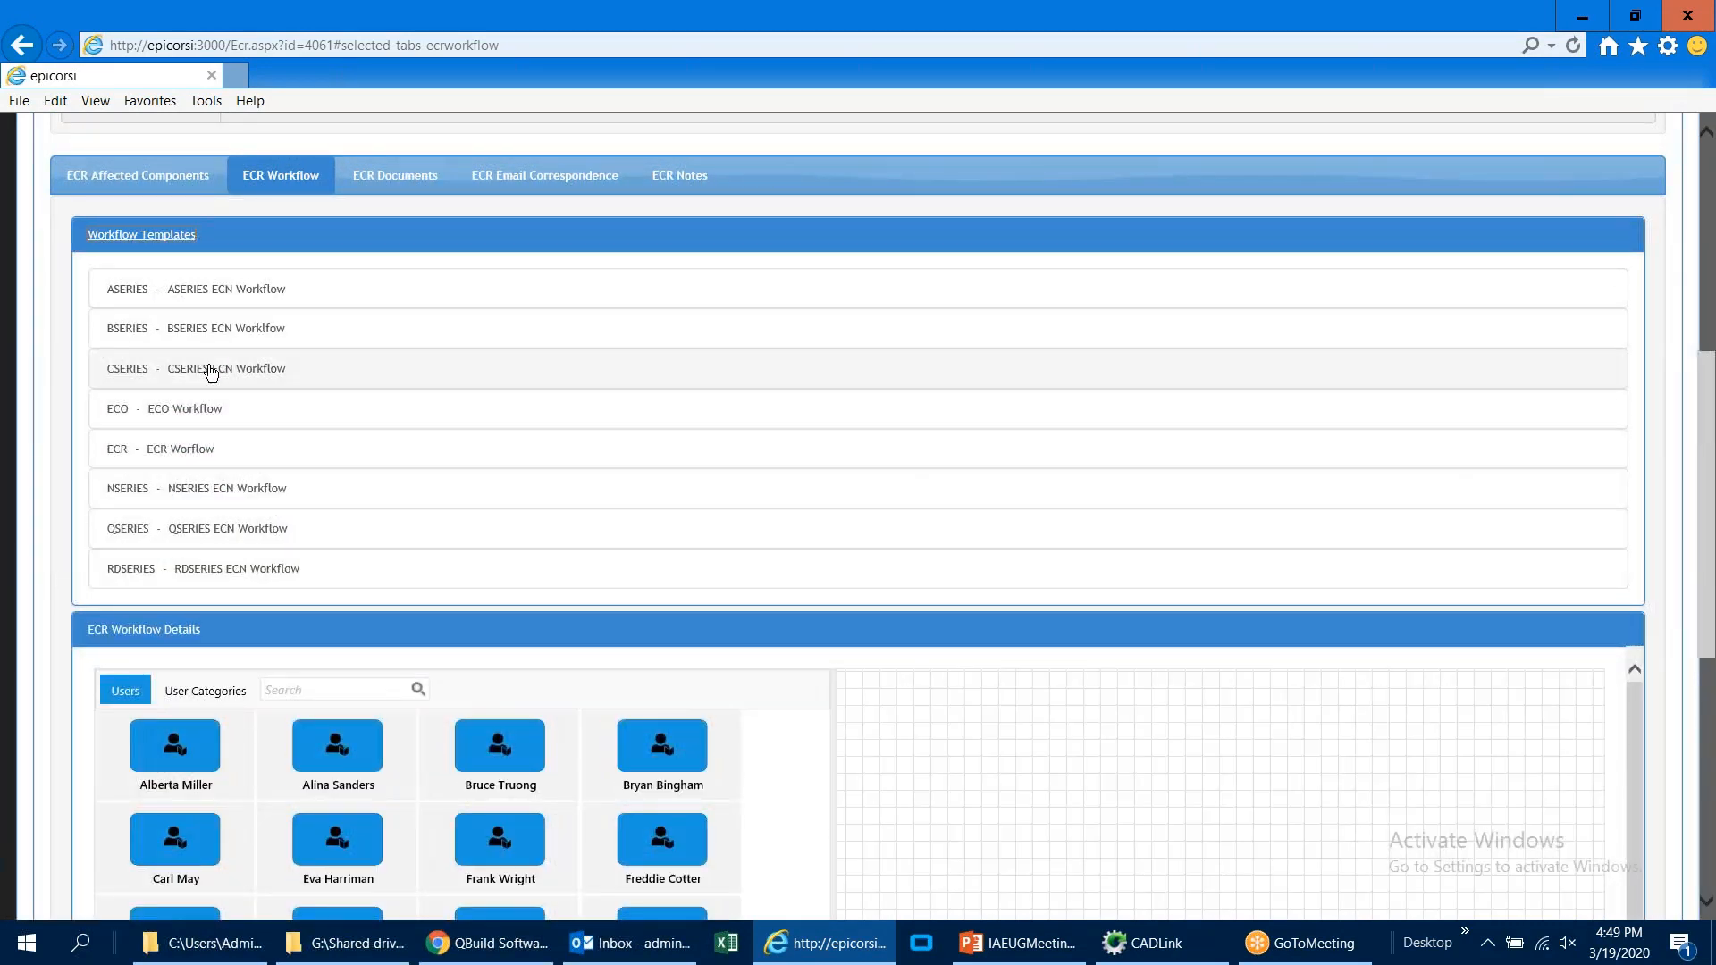
# Step: Try the BSERIES and CSERIES ECN workflow templates, adding one extra user as approver beside the CSERIES approval diagram
pyautogui.click(226, 331)
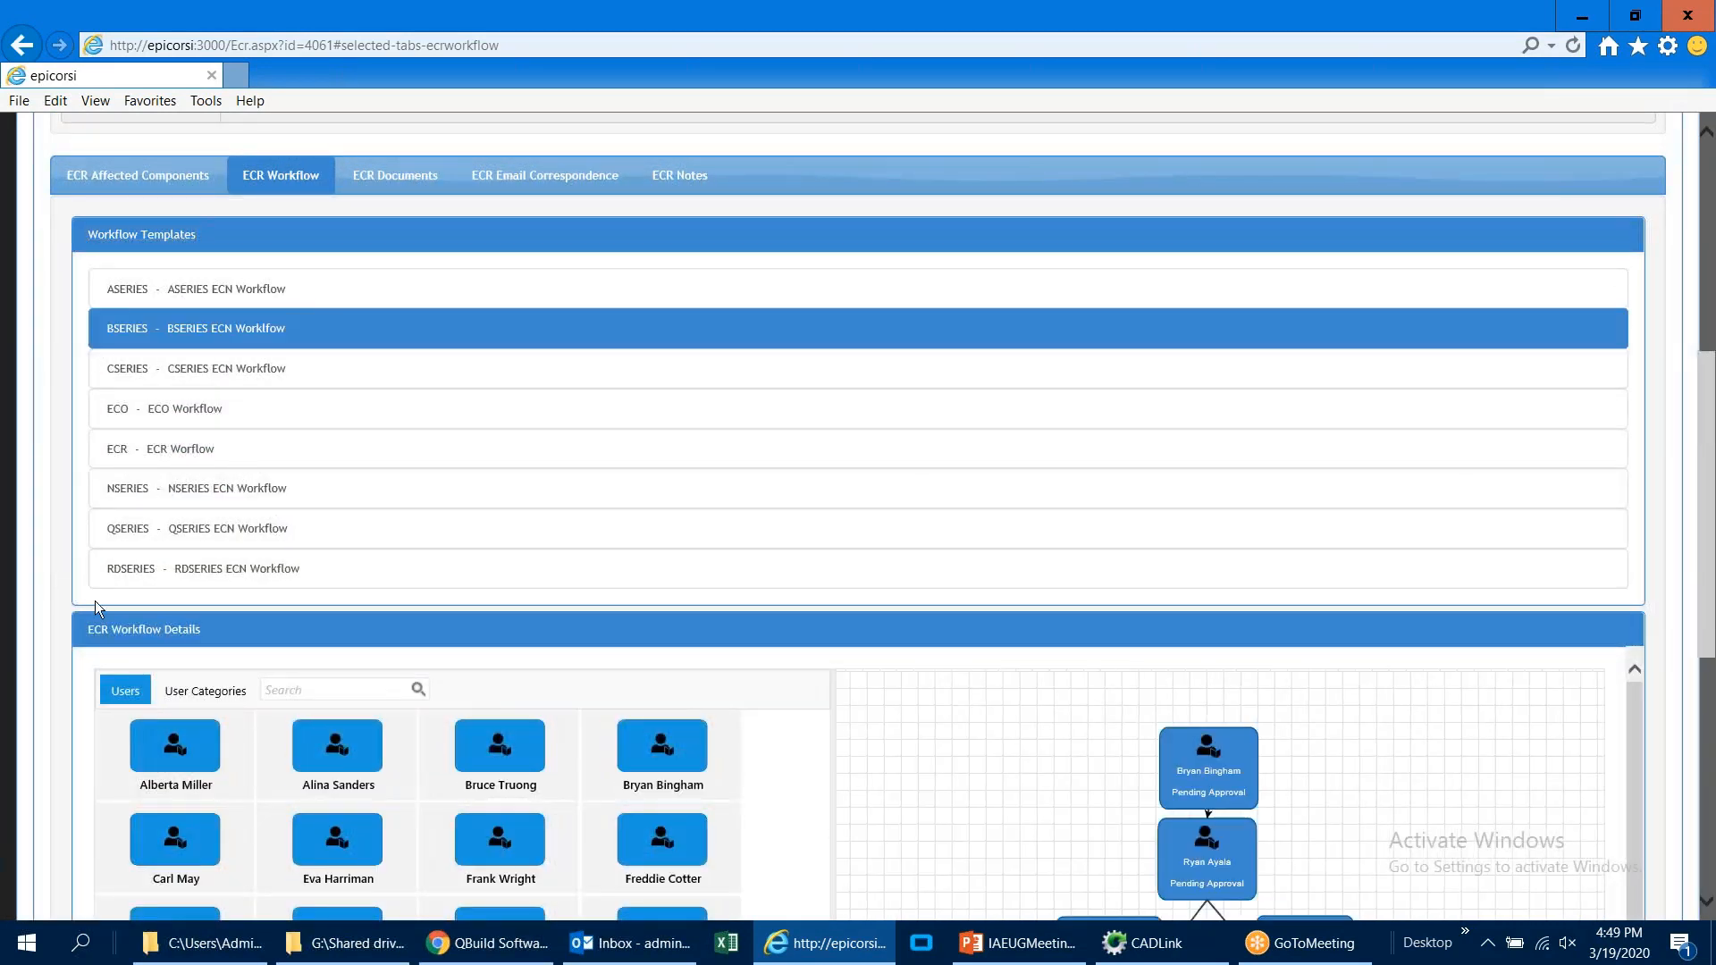
pyautogui.scroll(-4, 61, 646)
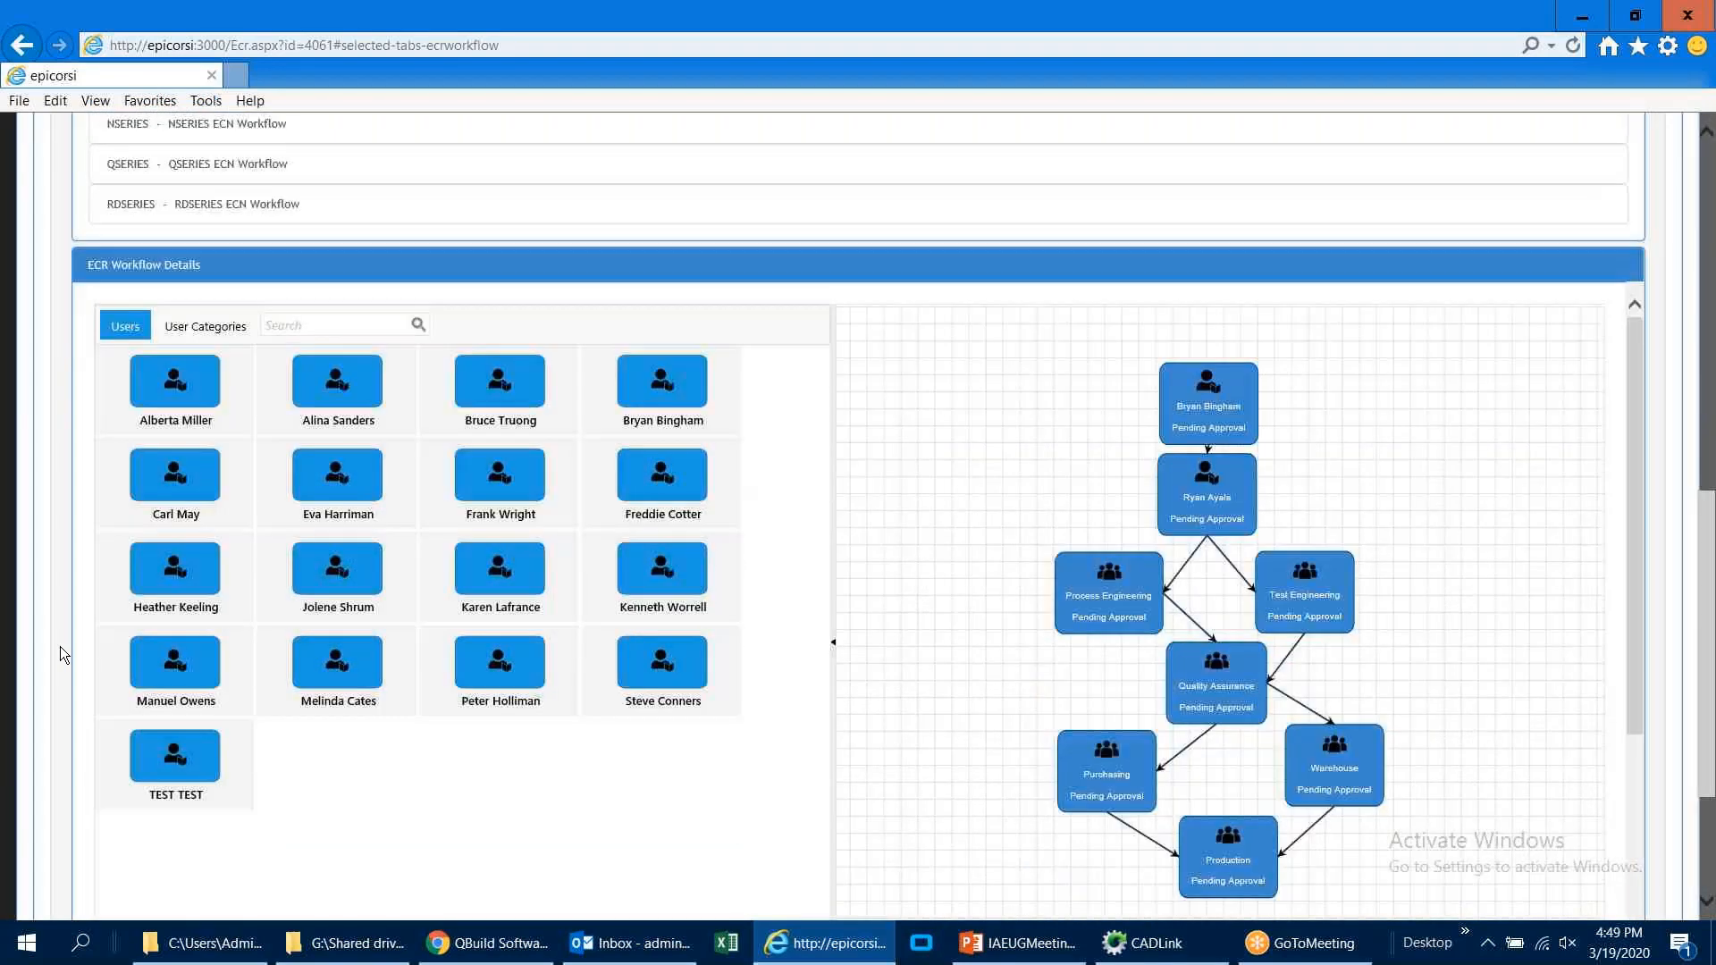
pyautogui.scroll(4, 61, 646)
pyautogui.click(161, 369)
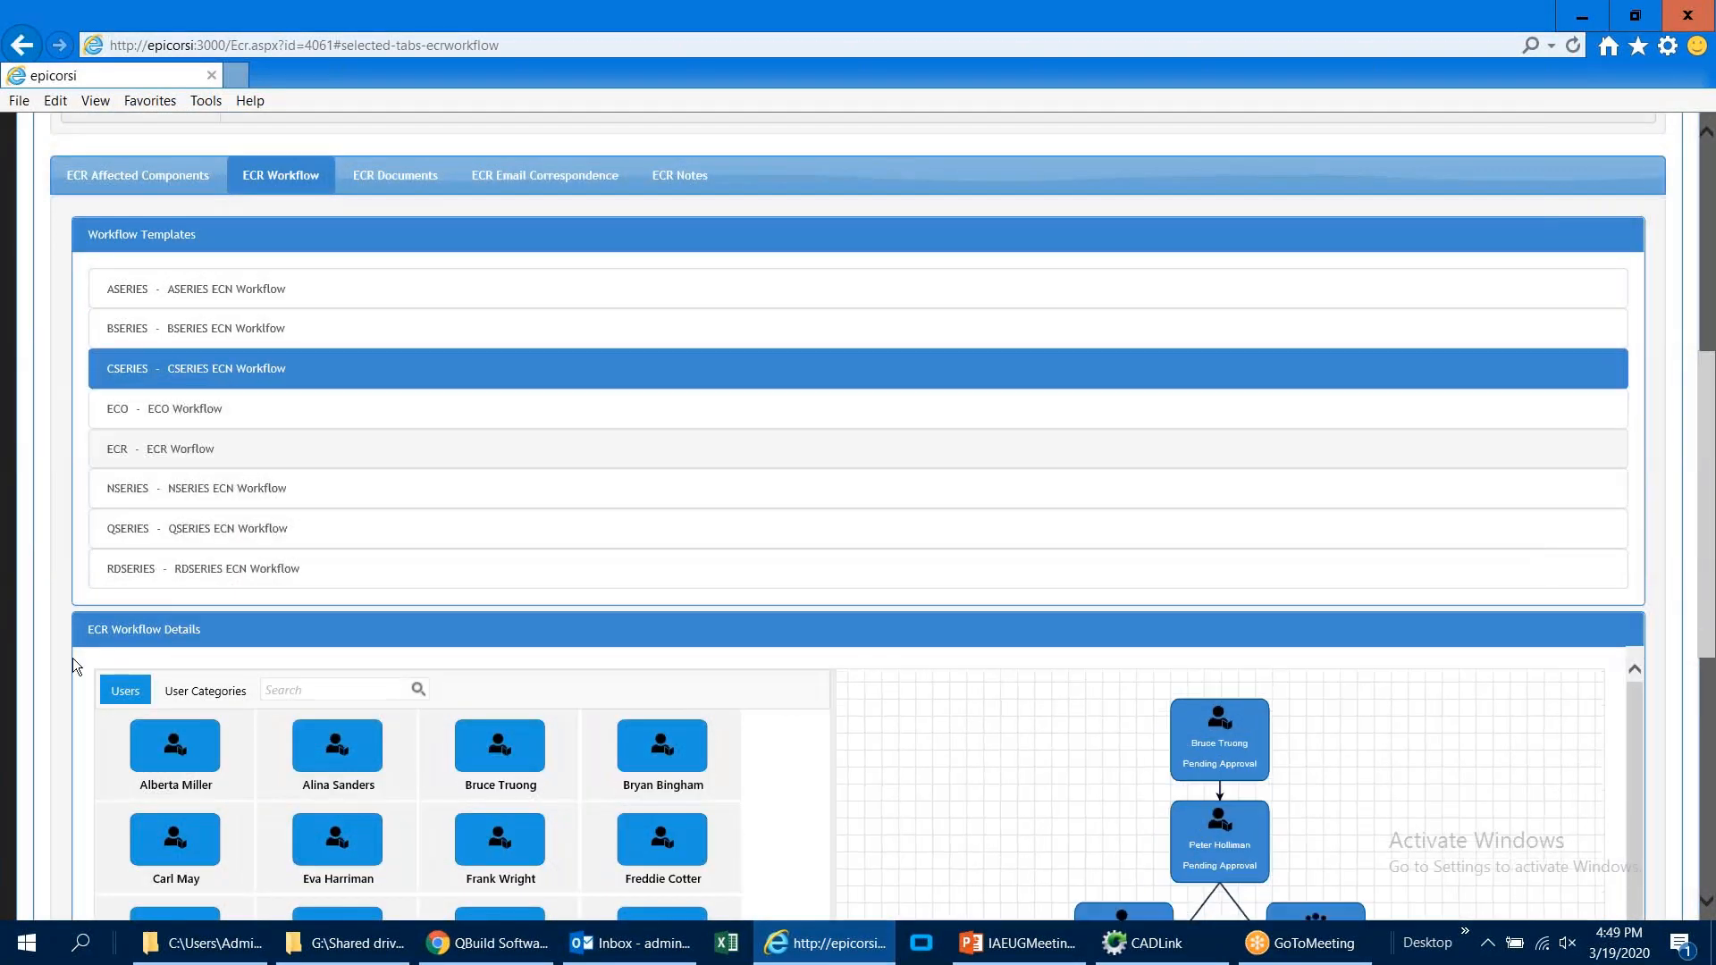
pyautogui.scroll(-4, 71, 659)
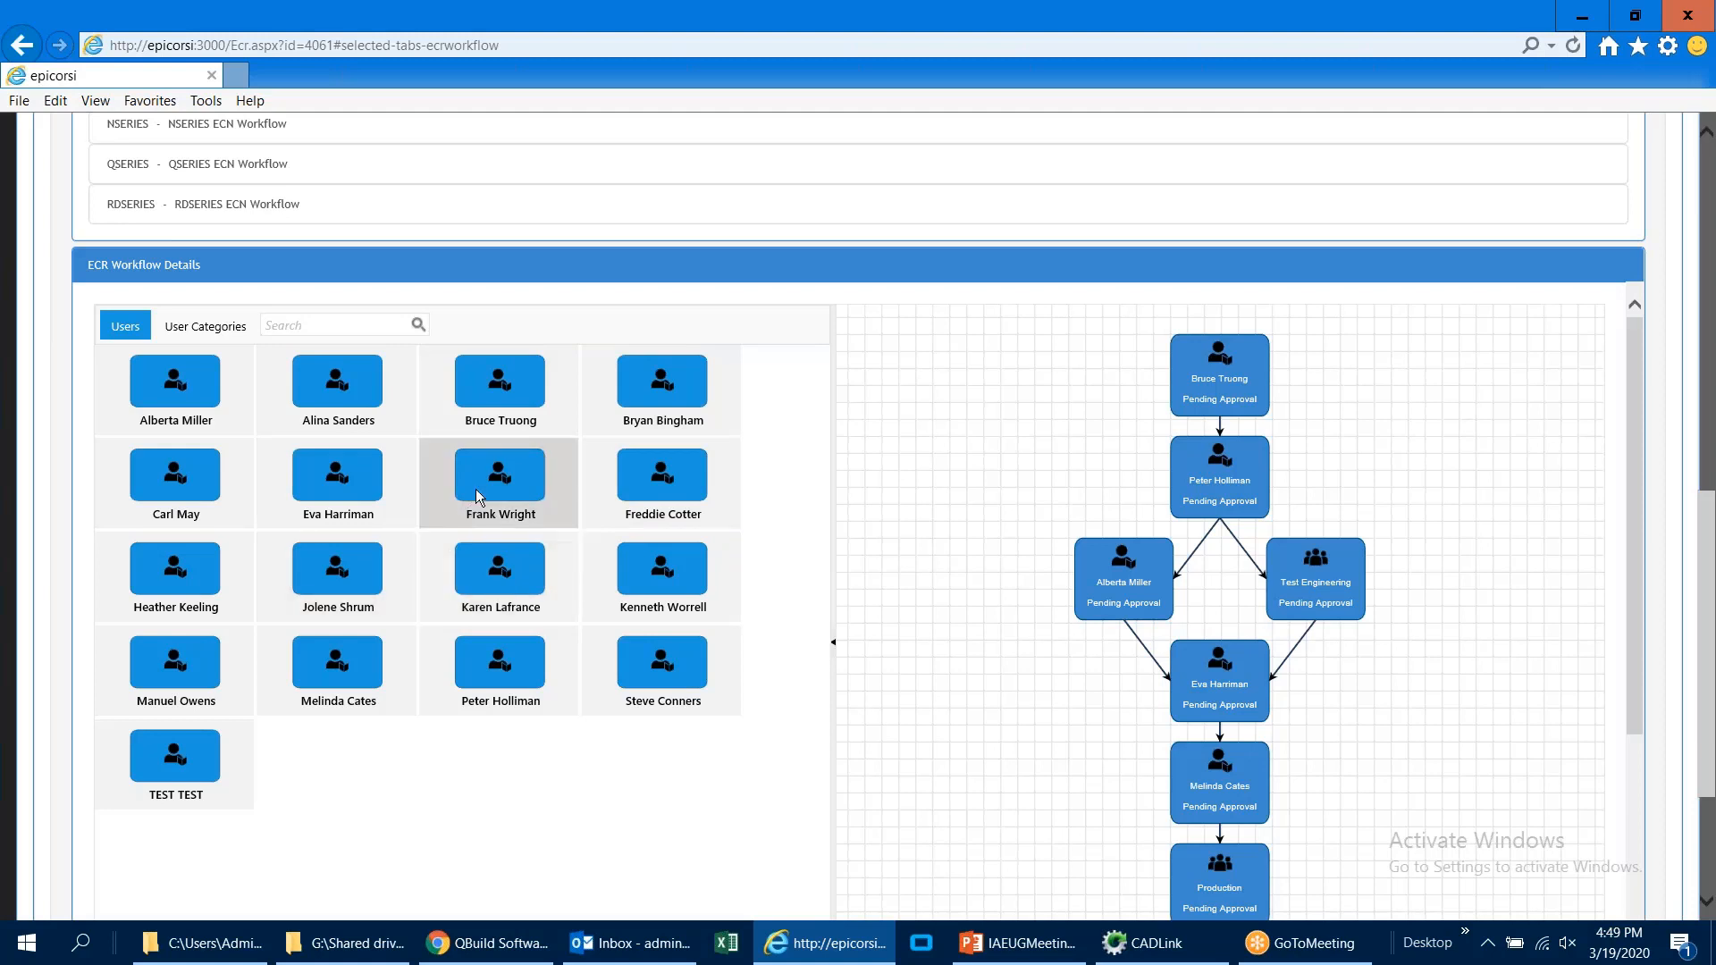
pyautogui.moveTo(470, 500); pyautogui.dragTo(962, 496)
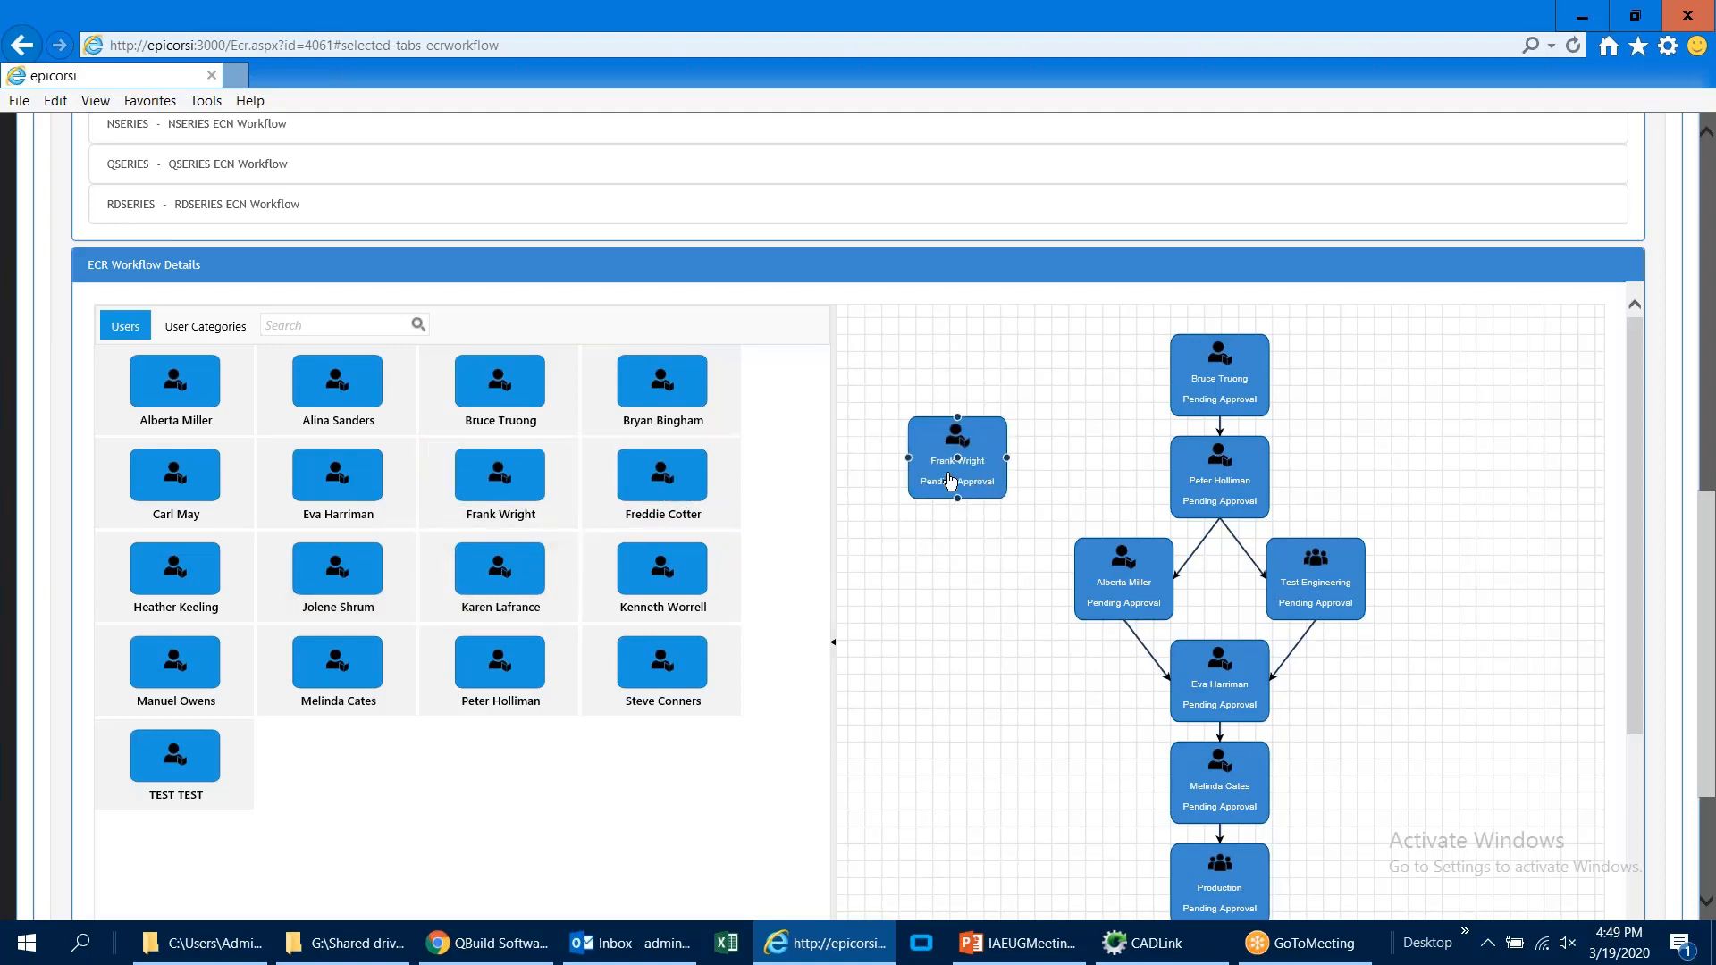
# Step: Apply the QSERIES ECN Workflow template to the change request
pyautogui.click(297, 179)
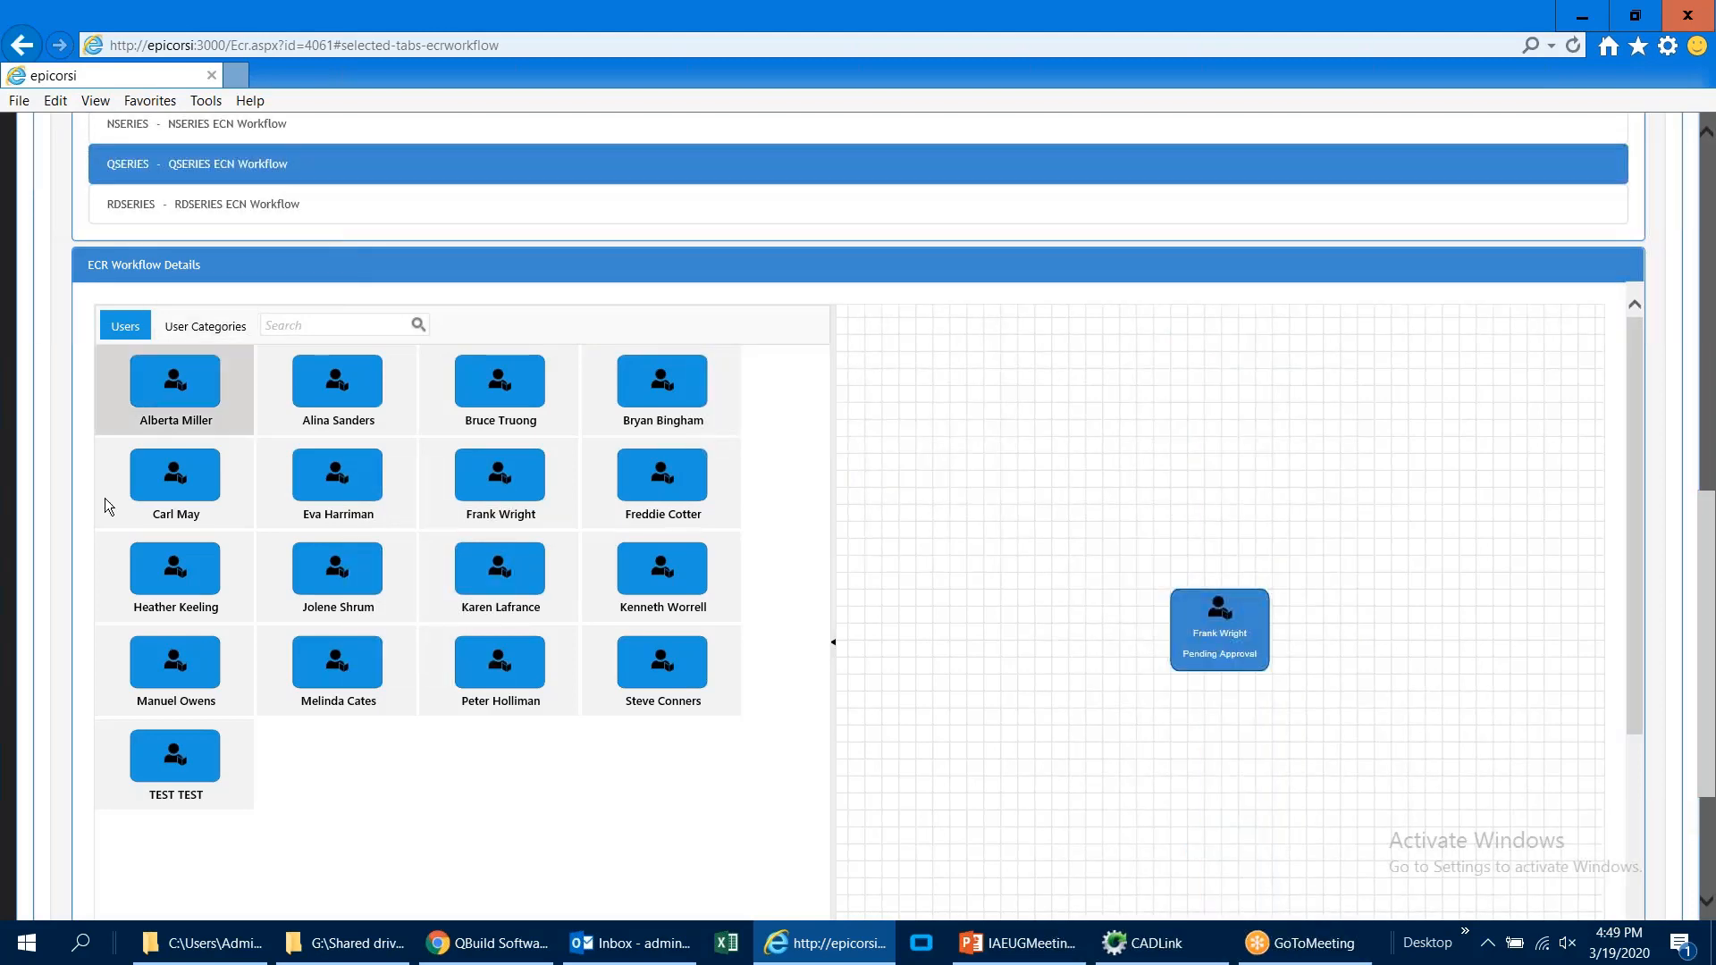
pyautogui.scroll(1, 1299, 644)
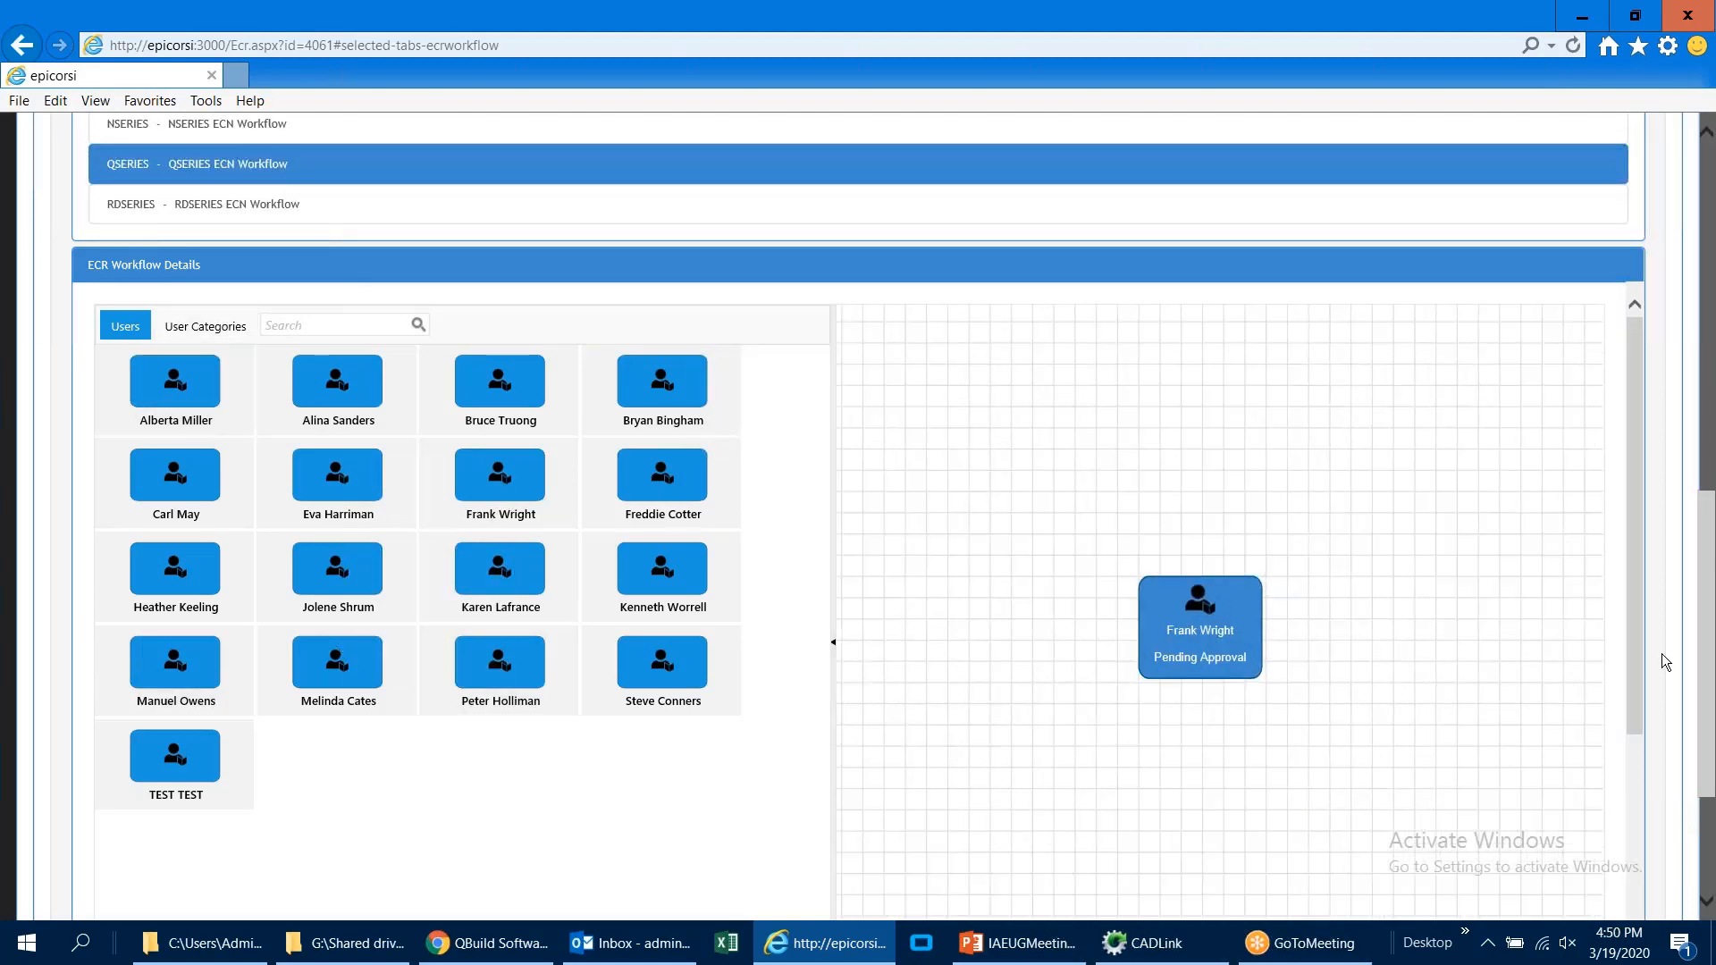
pyautogui.scroll(-1, 1666, 661)
pyautogui.scroll(-1, 1666, 661)
# Step: Add an Engineering Change Request task for the approver in the diagram, with 1 estimated hour and due date 03/30/2020
pyautogui.click(1236, 426)
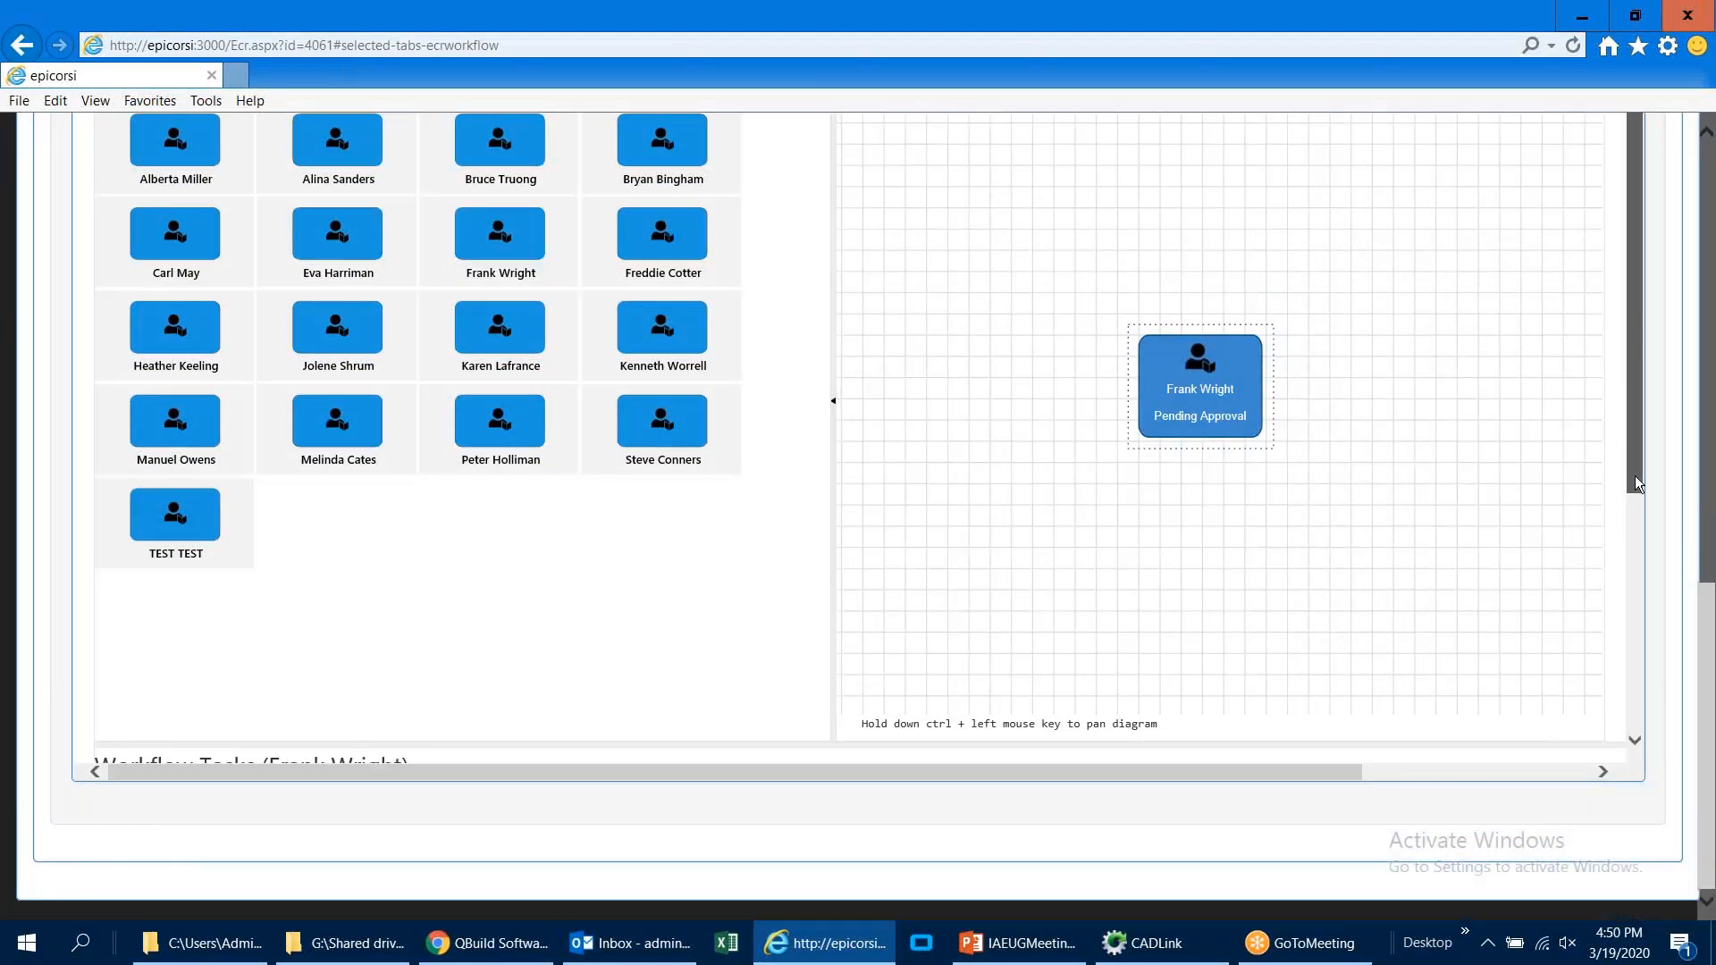
pyautogui.scroll(-2, 1637, 511)
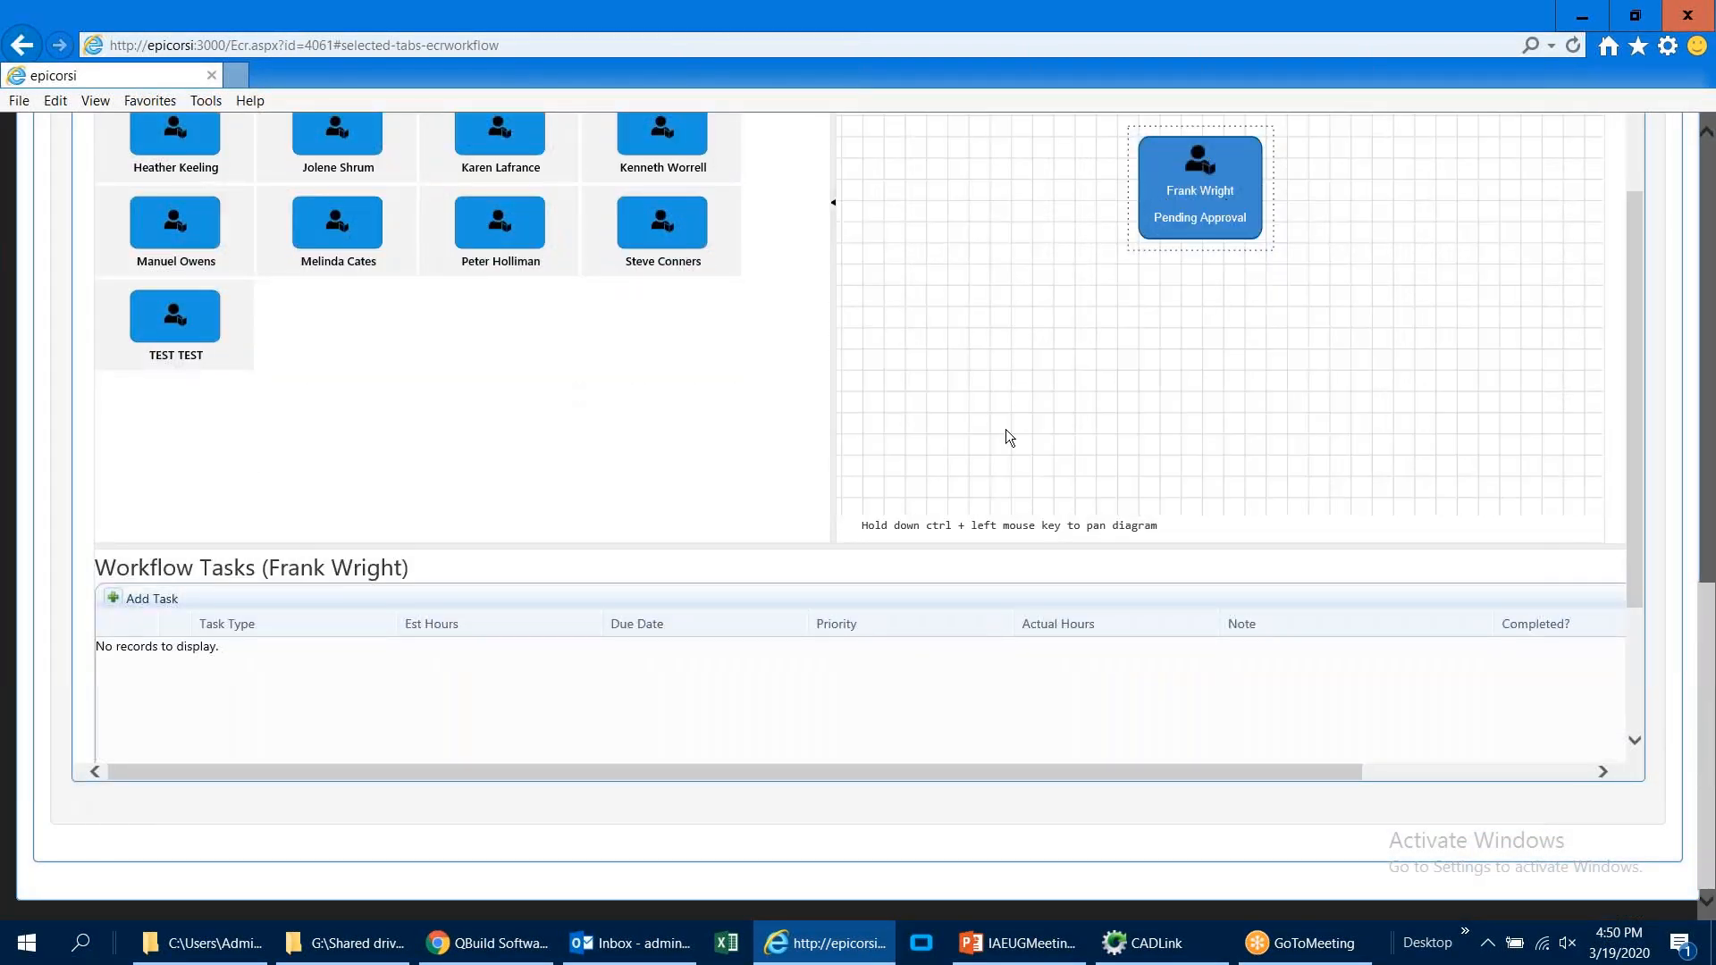
pyautogui.click(145, 598)
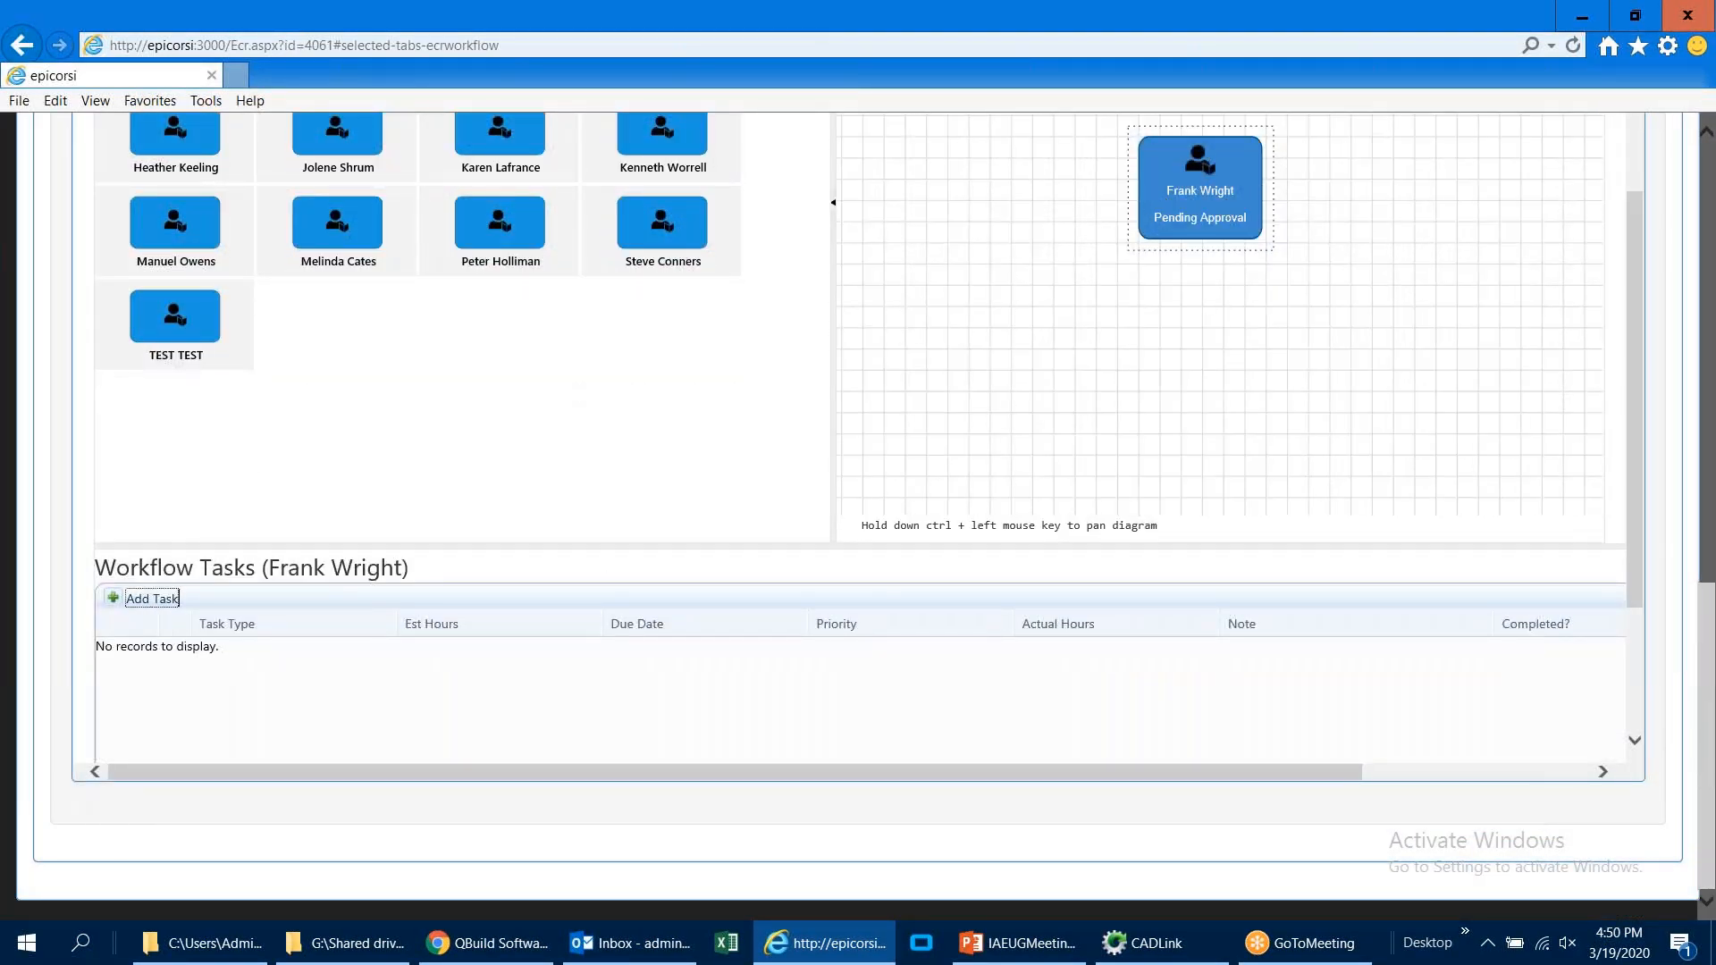
pyautogui.click(246, 654)
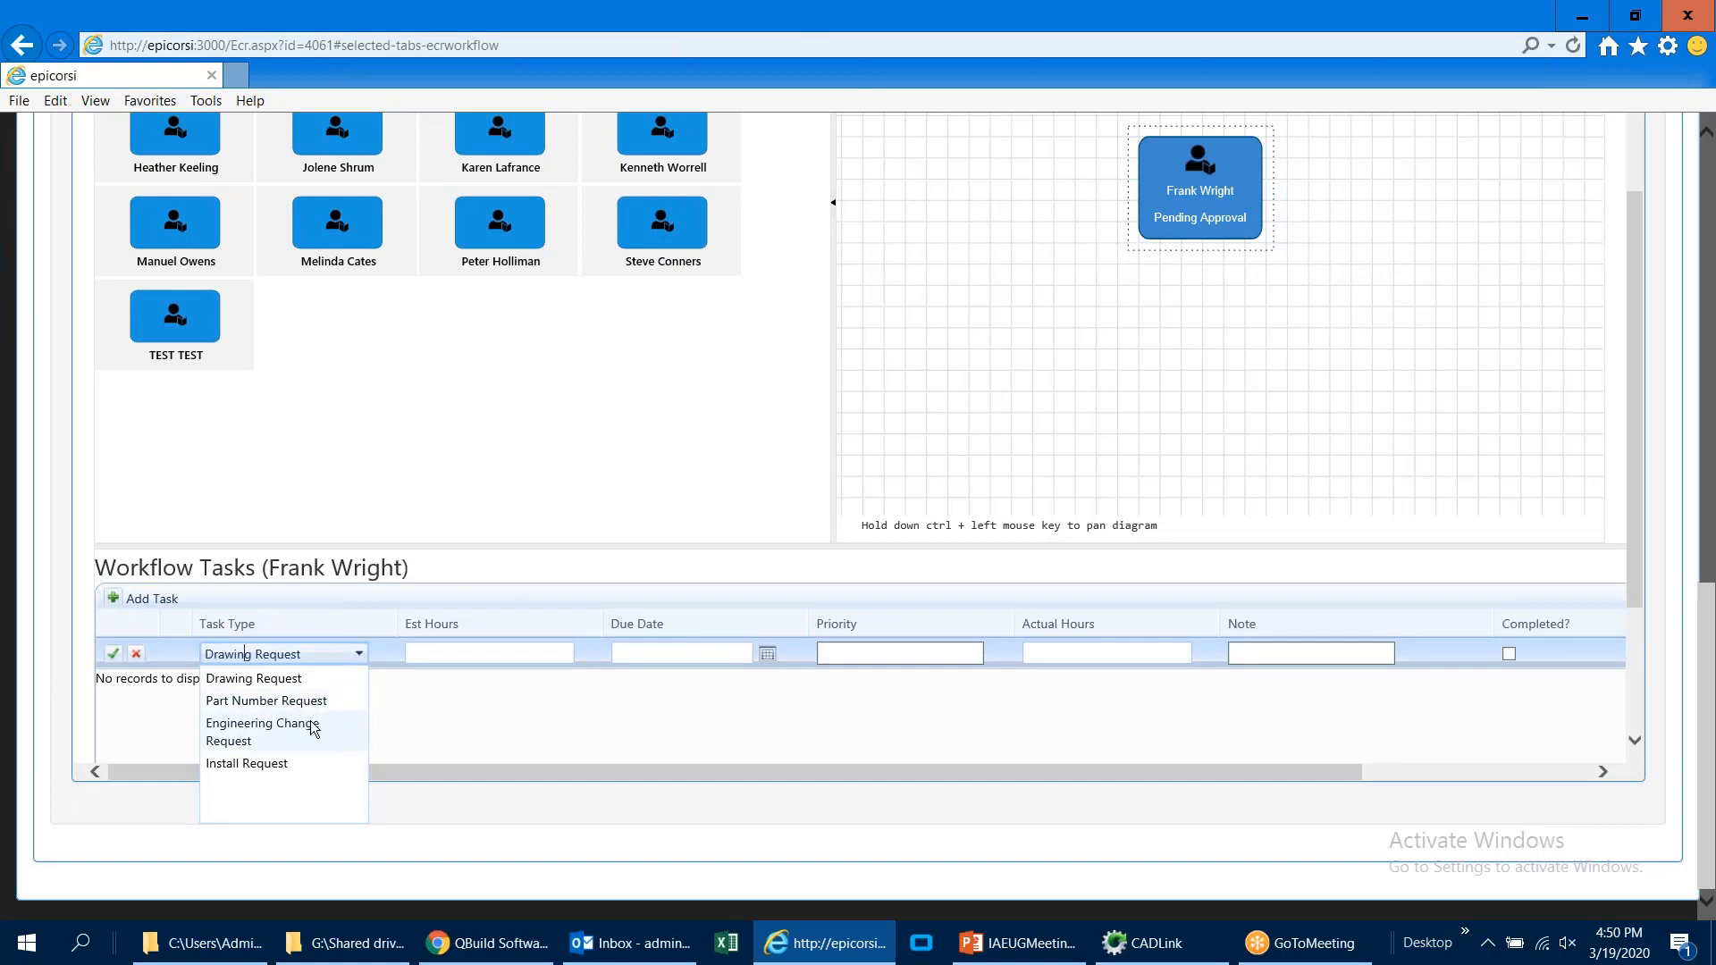
pyautogui.click(313, 738)
pyautogui.click(460, 659)
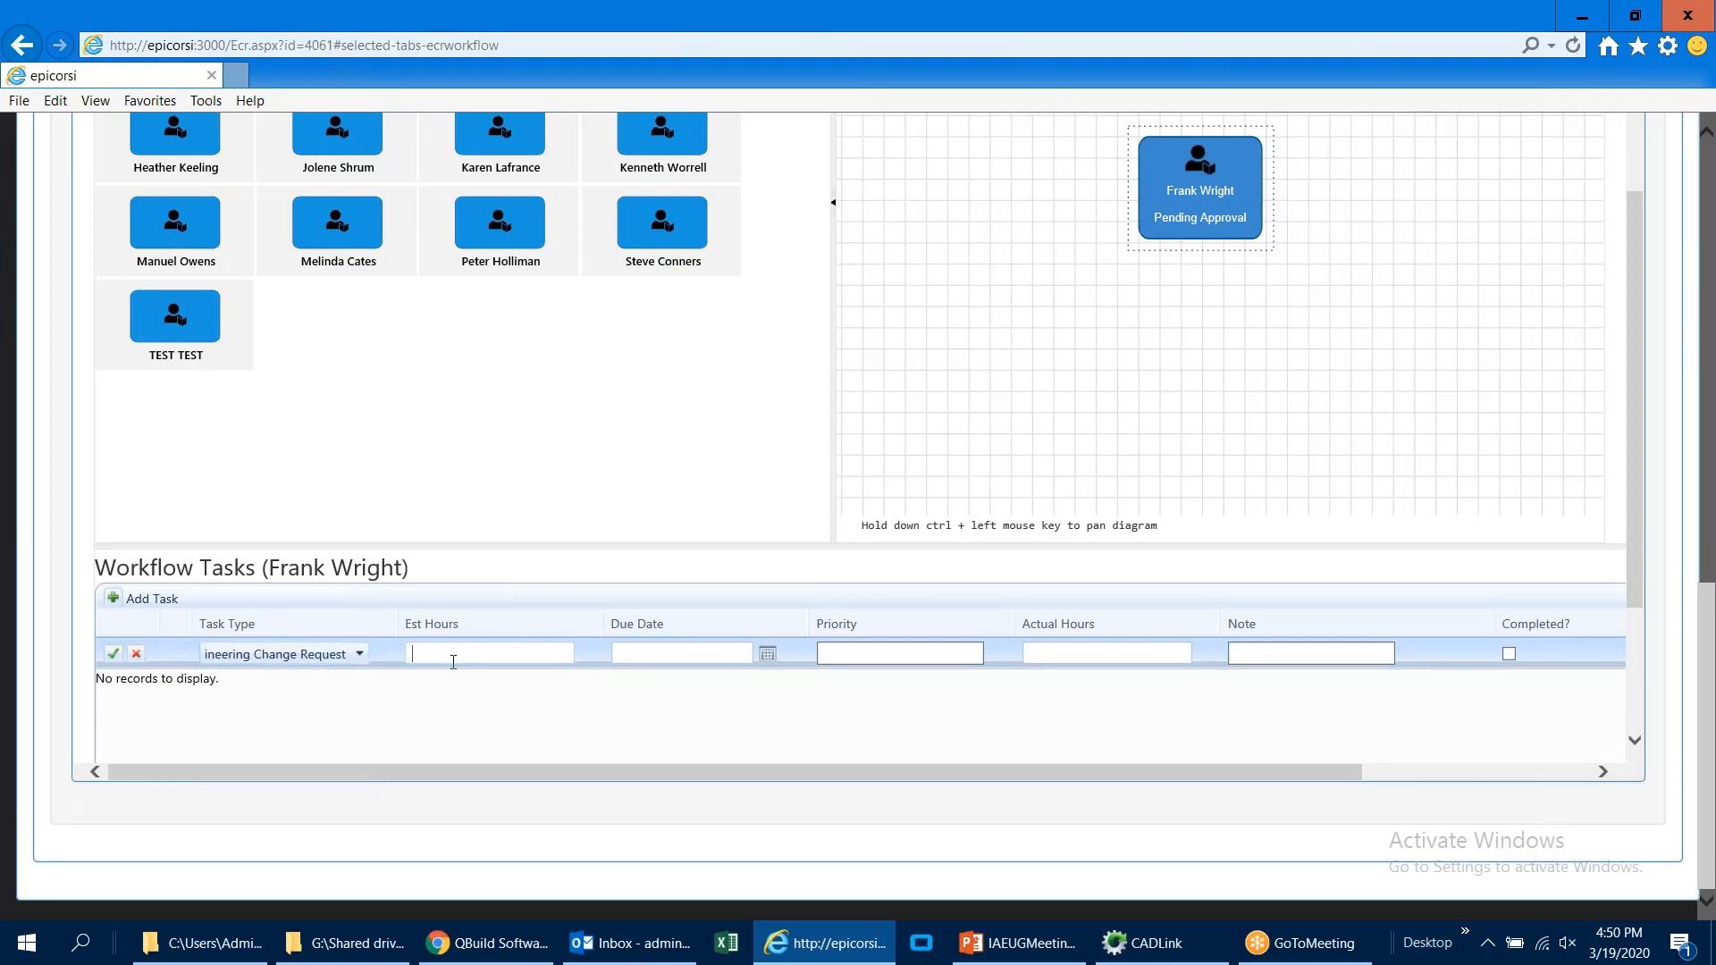
pyautogui.write('1')
pyautogui.click(769, 655)
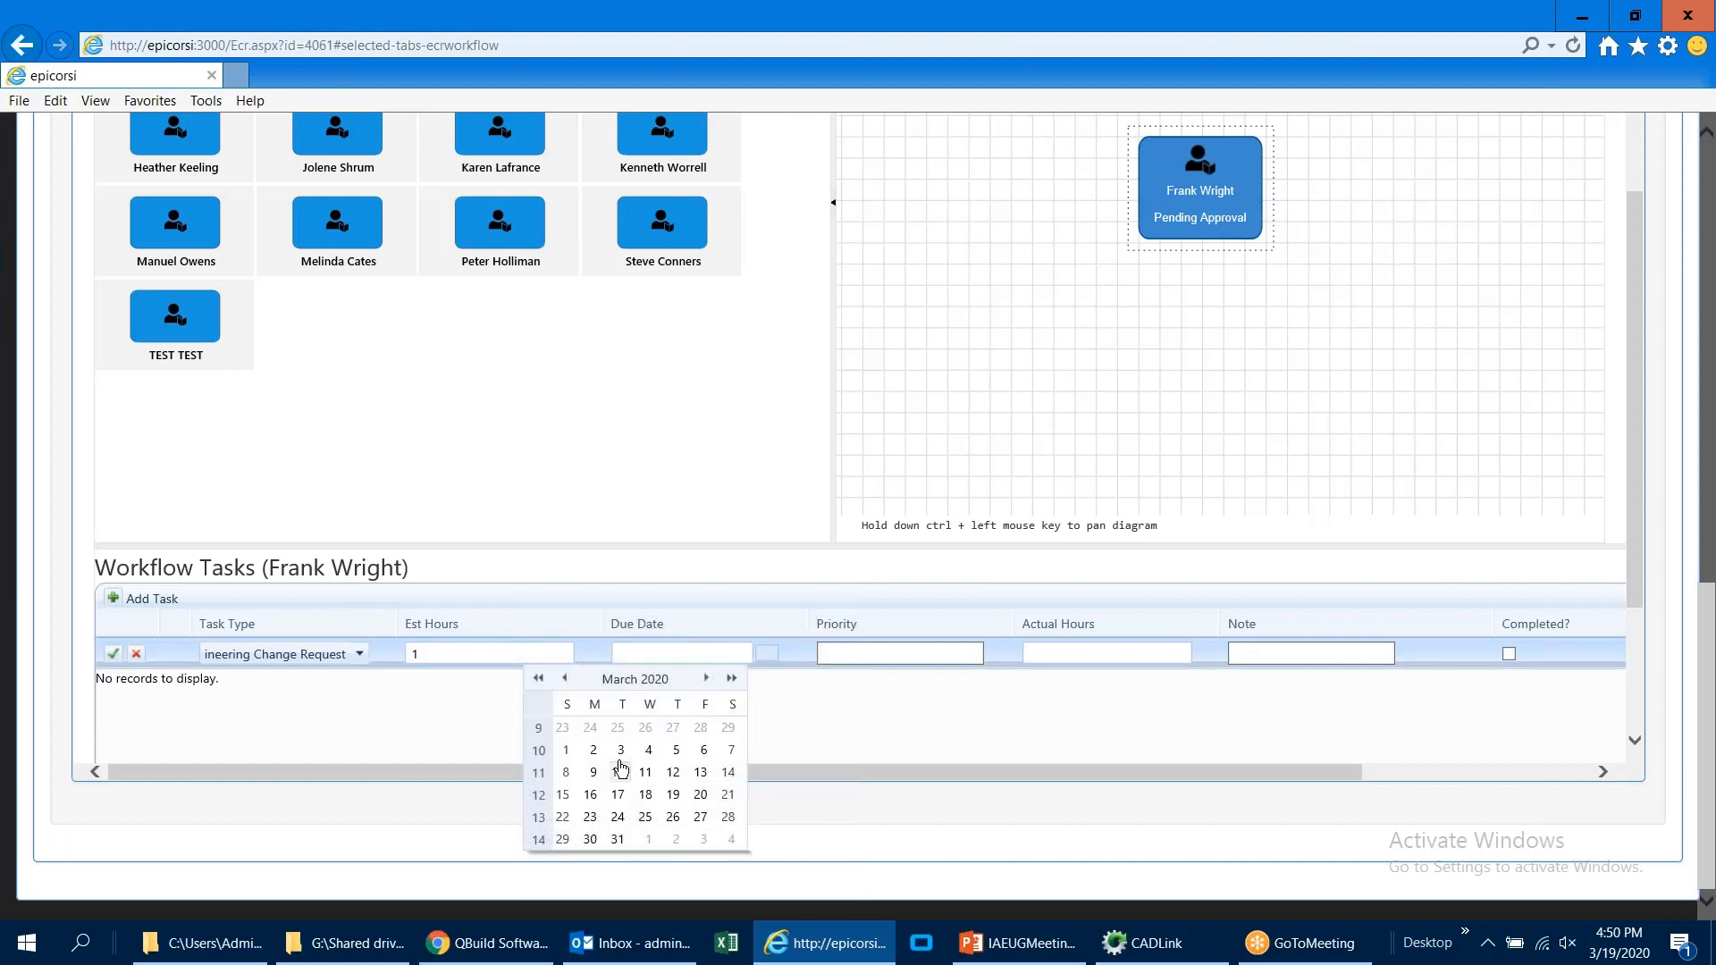
pyautogui.click(592, 841)
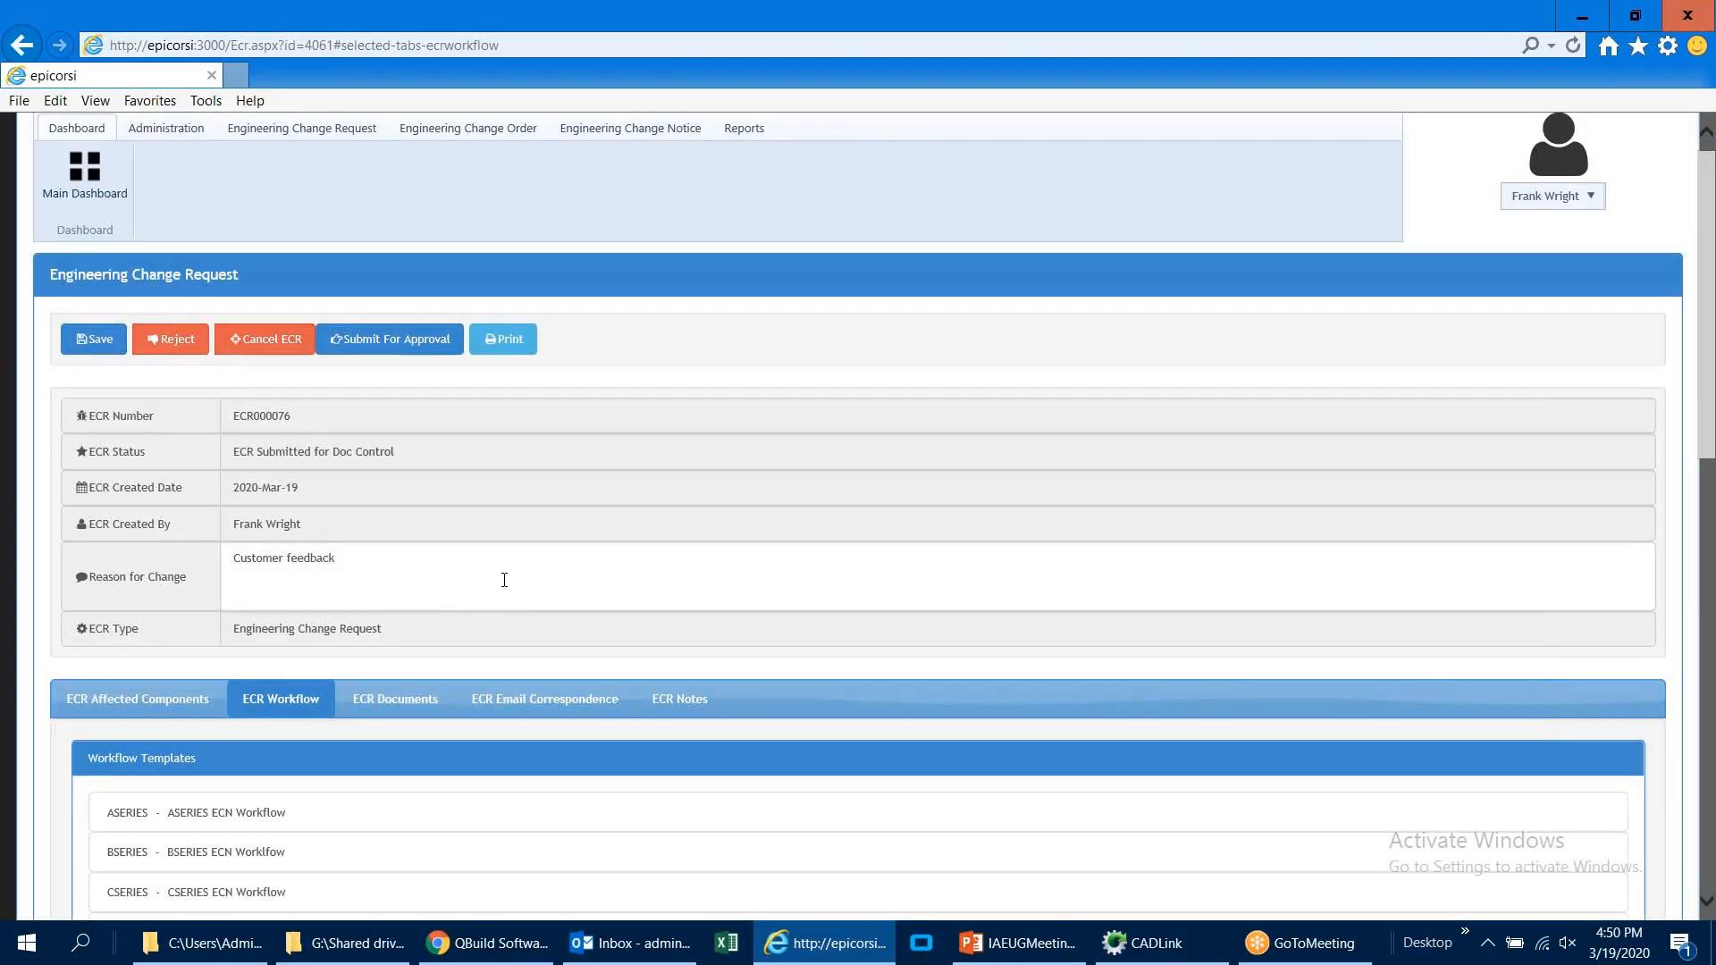
# Step: Set the new workflow task's priority to 1 and save the task
pyautogui.scroll(-7, 504, 580)
pyautogui.scroll(-3, 632, 444)
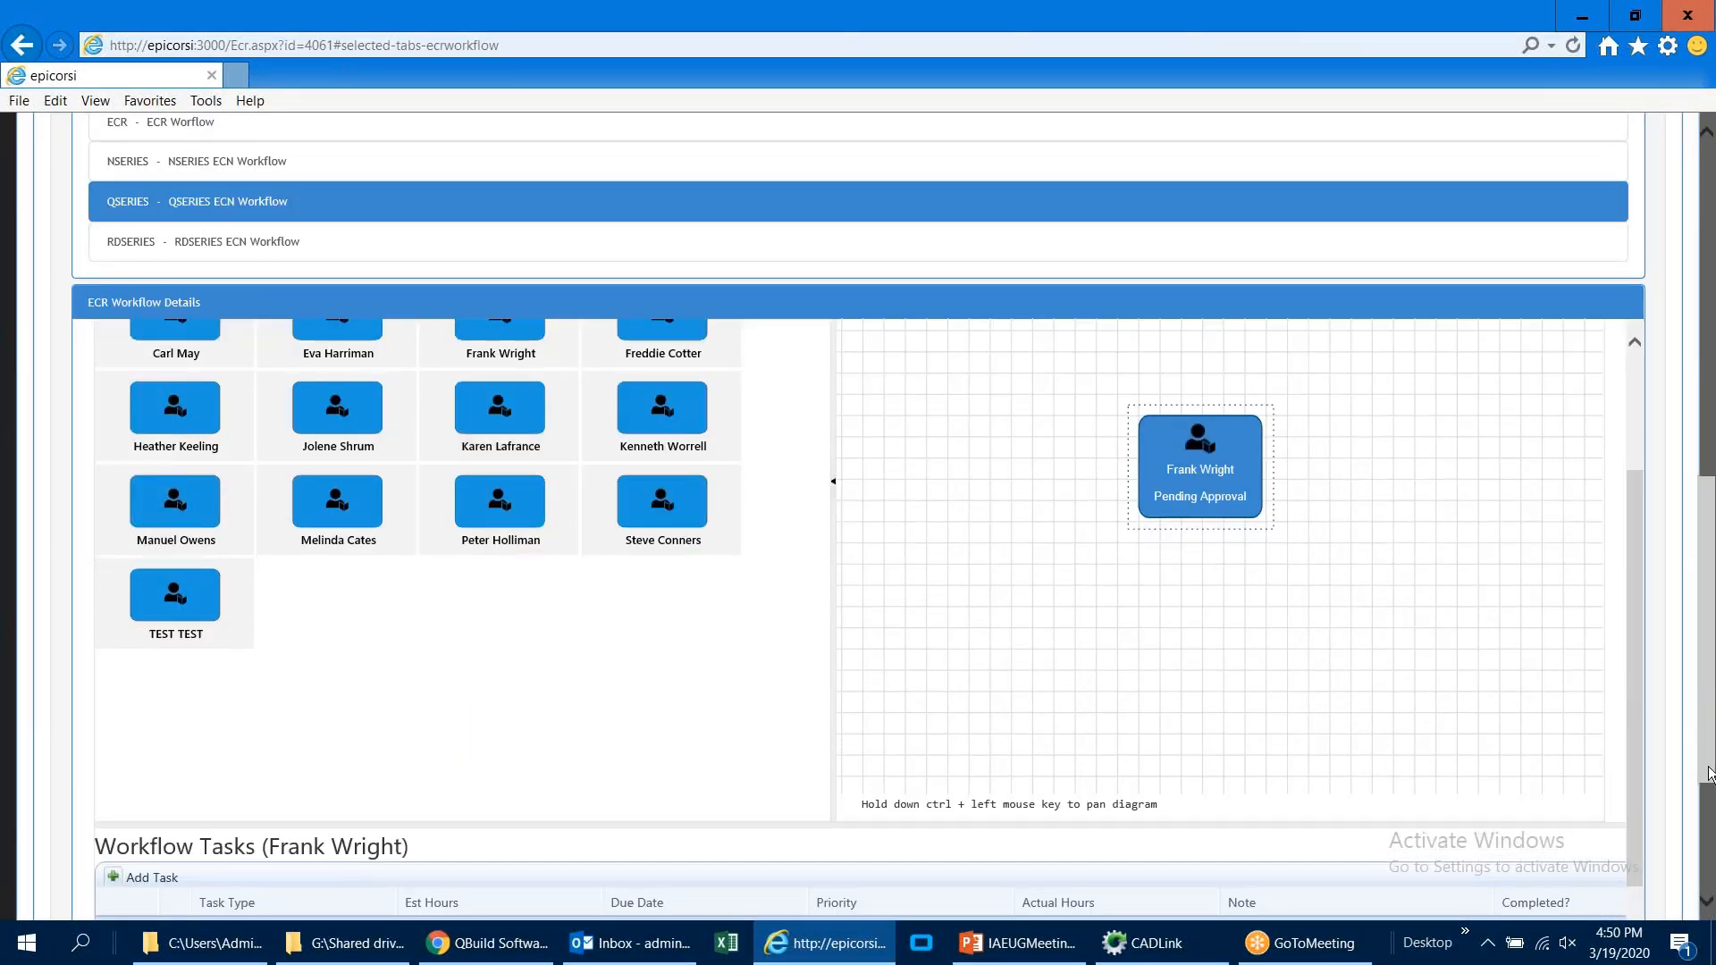
pyautogui.moveTo(1712, 776); pyautogui.dragTo(1711, 833)
pyautogui.click(881, 782)
pyautogui.write('1')
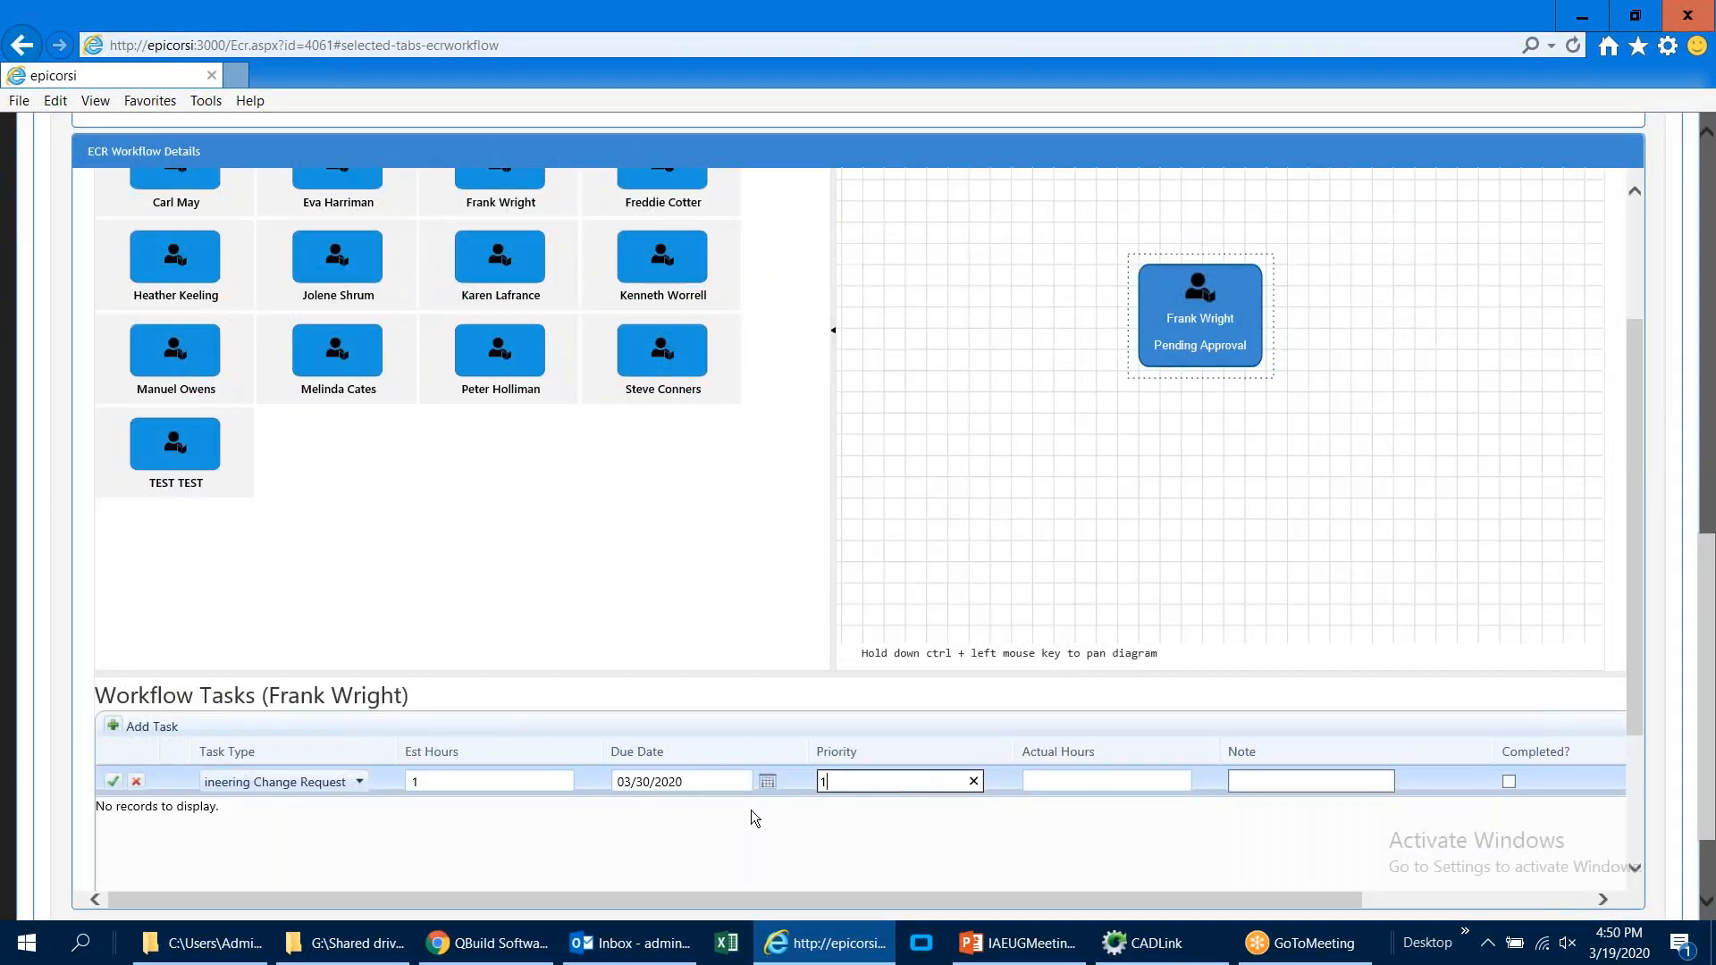
pyautogui.click(113, 781)
# Step: Submit the change request for approval and reopen ECR000076 from the ECR approval list
pyautogui.scroll(15, 67, 747)
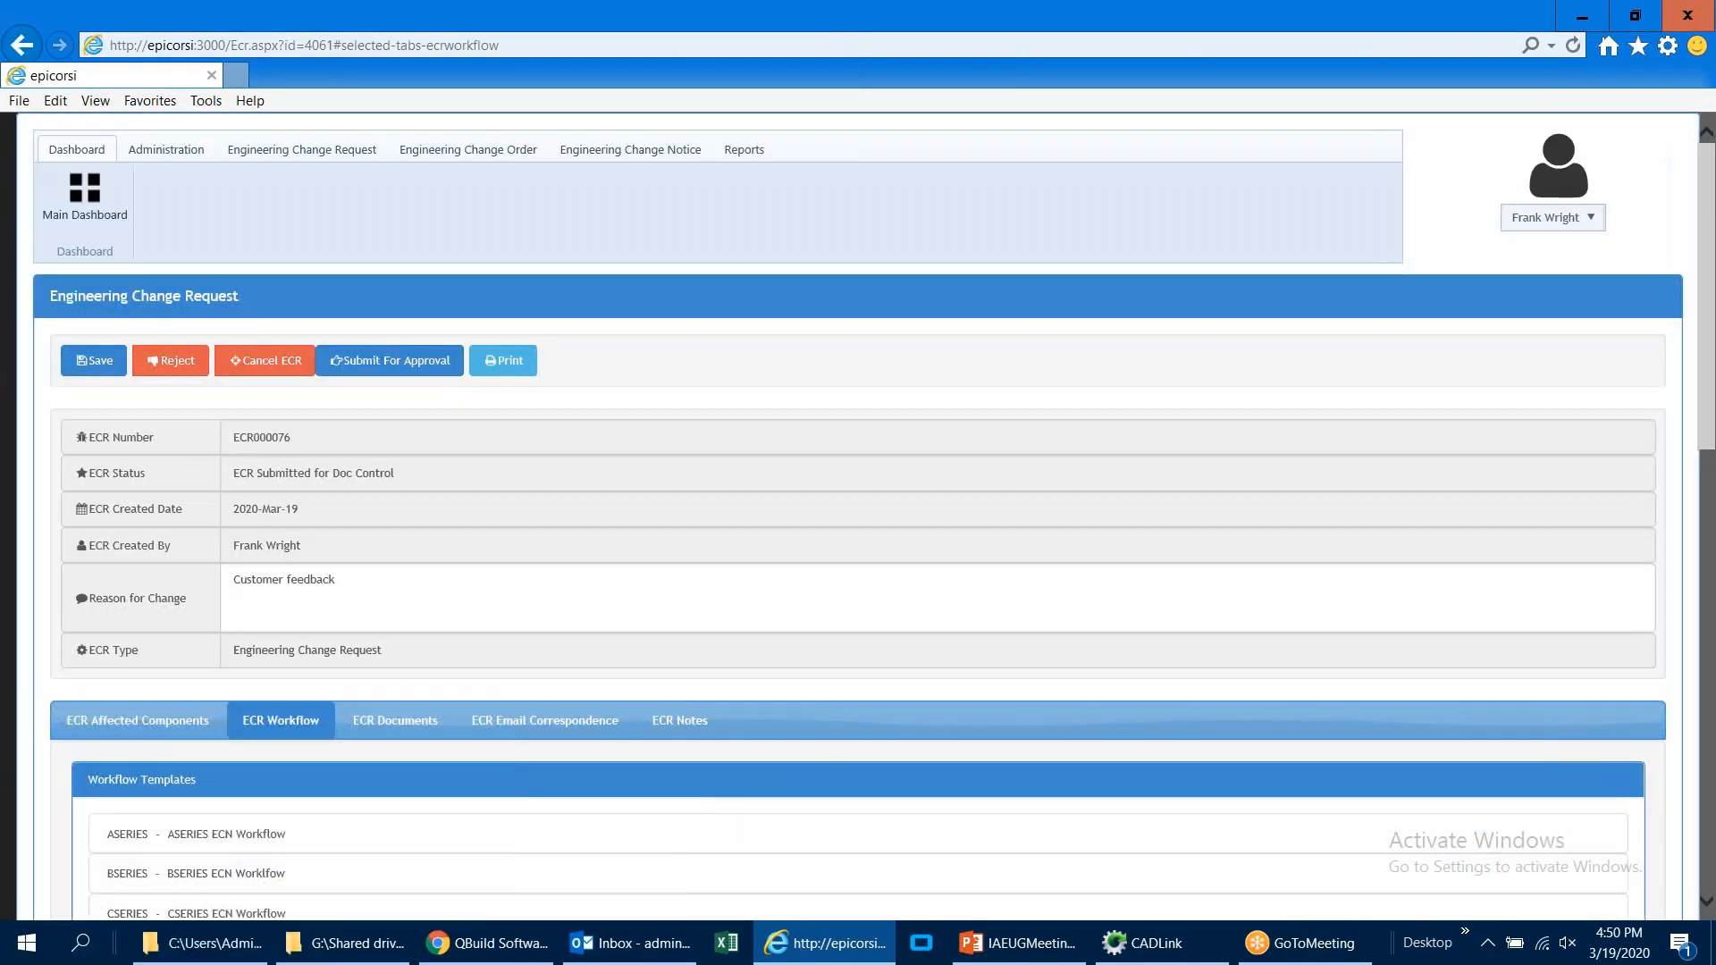
pyautogui.click(364, 369)
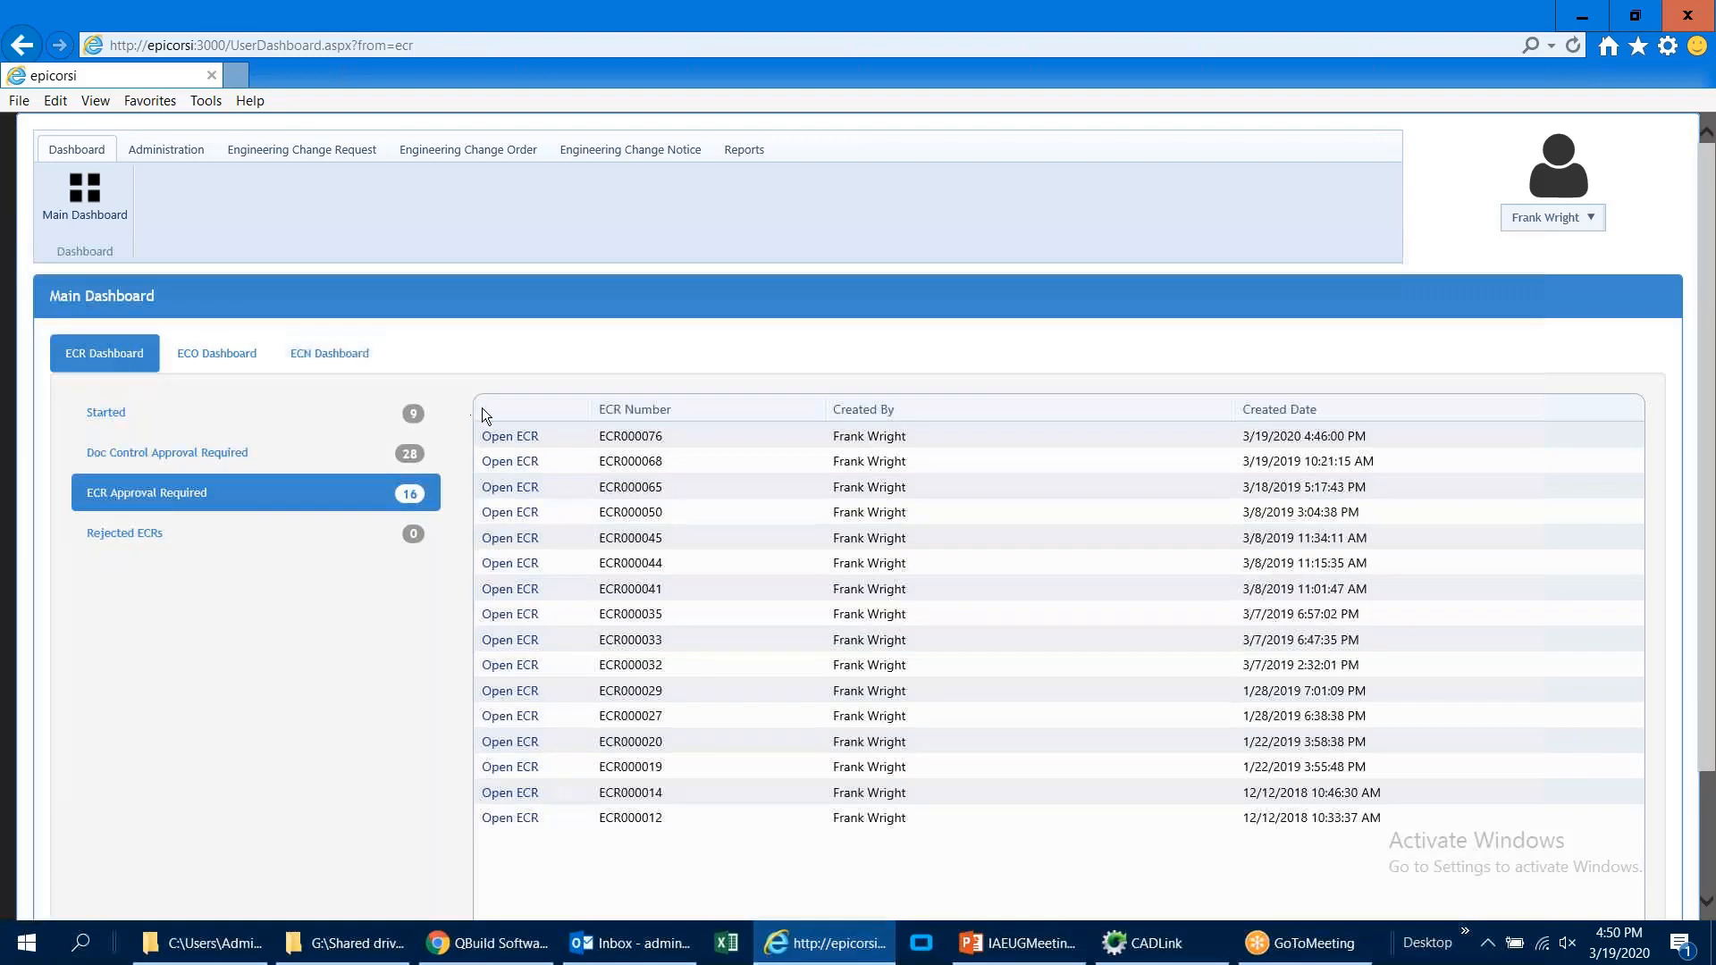
pyautogui.click(497, 436)
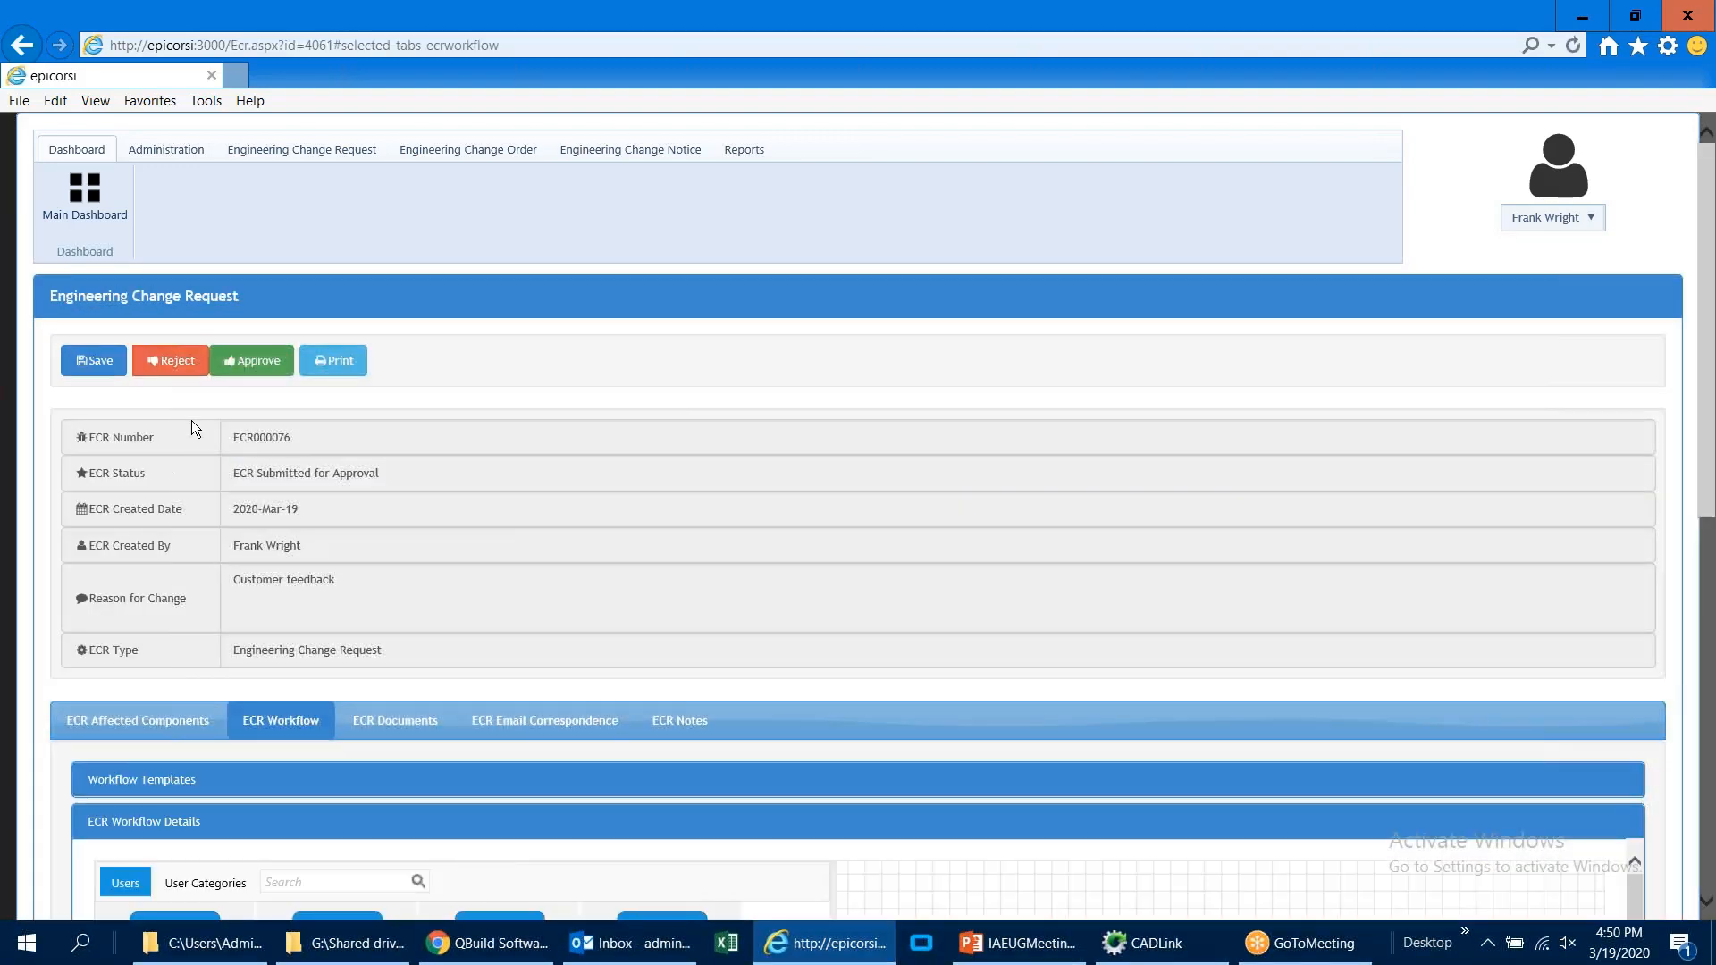
# Step: Open the rejection reason entry and cancel it, and try to approve the change request
pyautogui.click(197, 368)
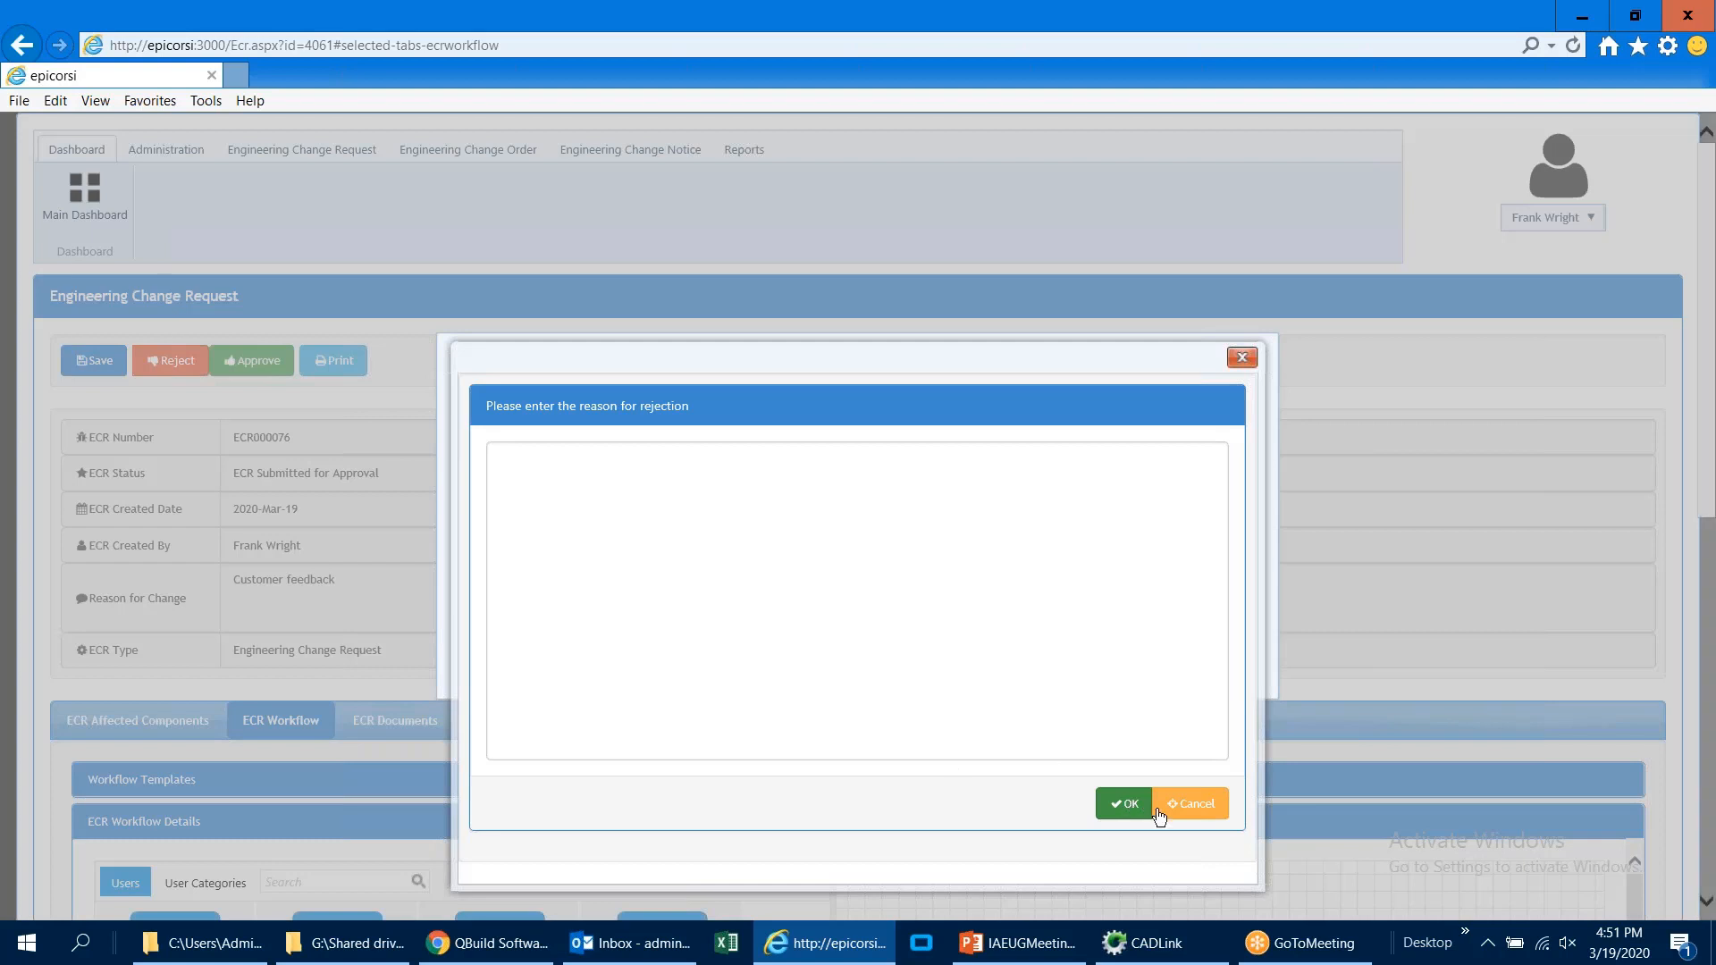
pyautogui.click(1190, 804)
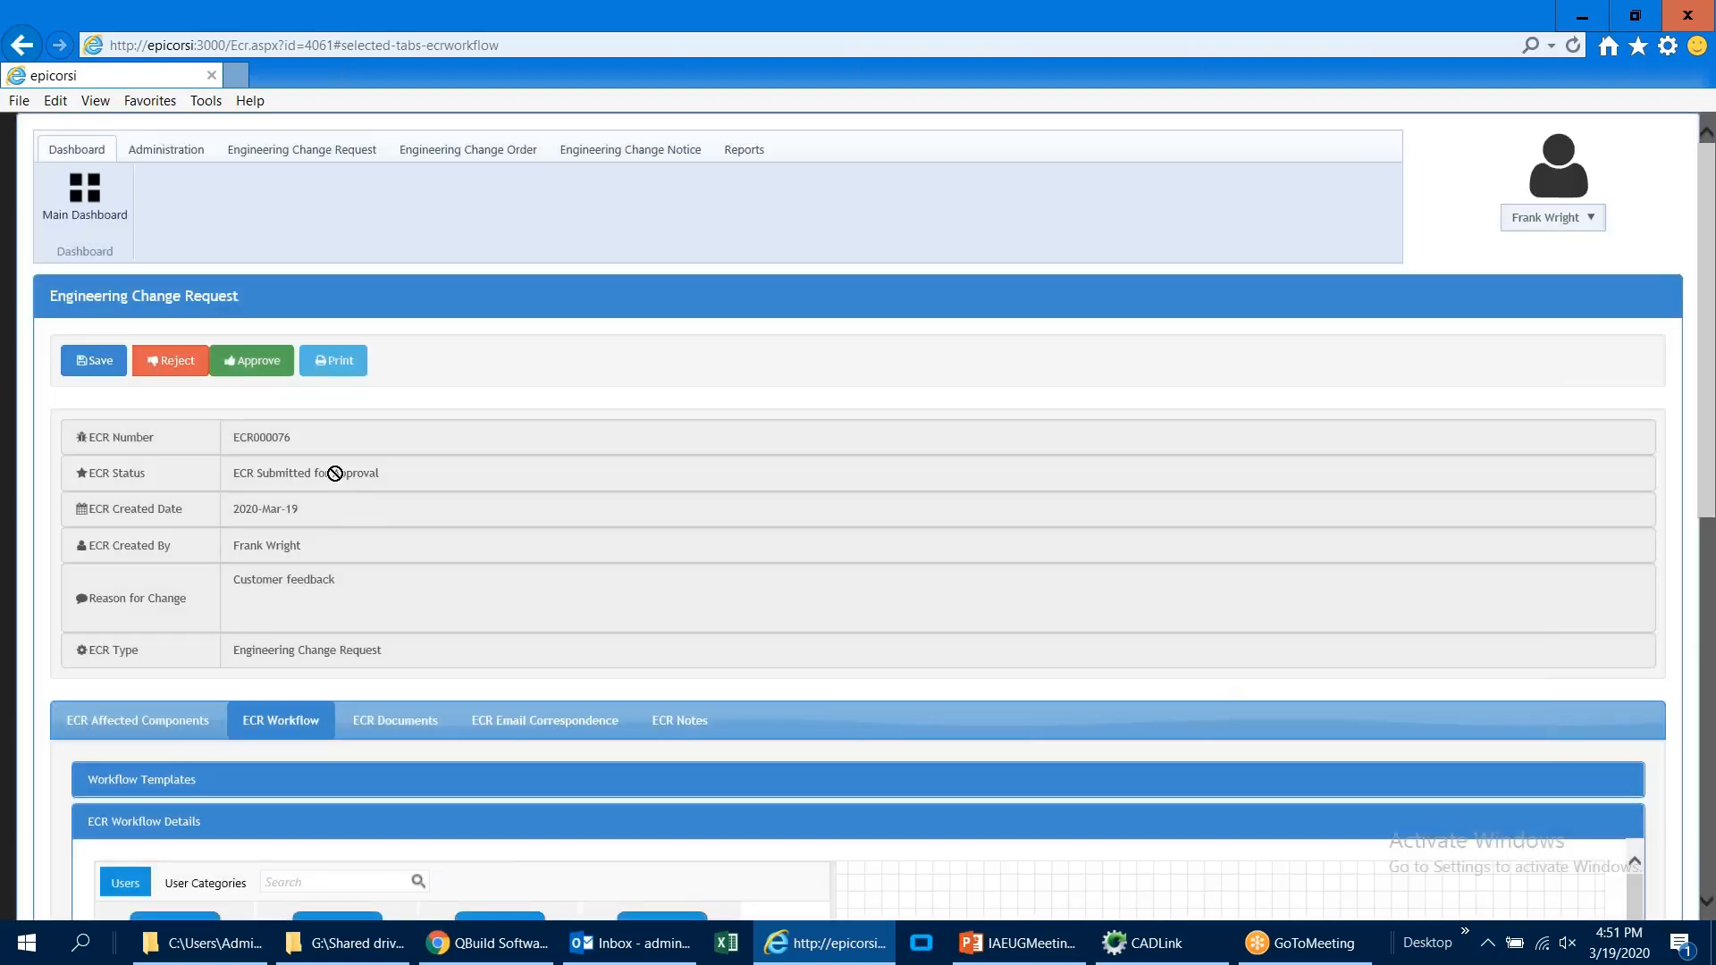
pyautogui.click(282, 372)
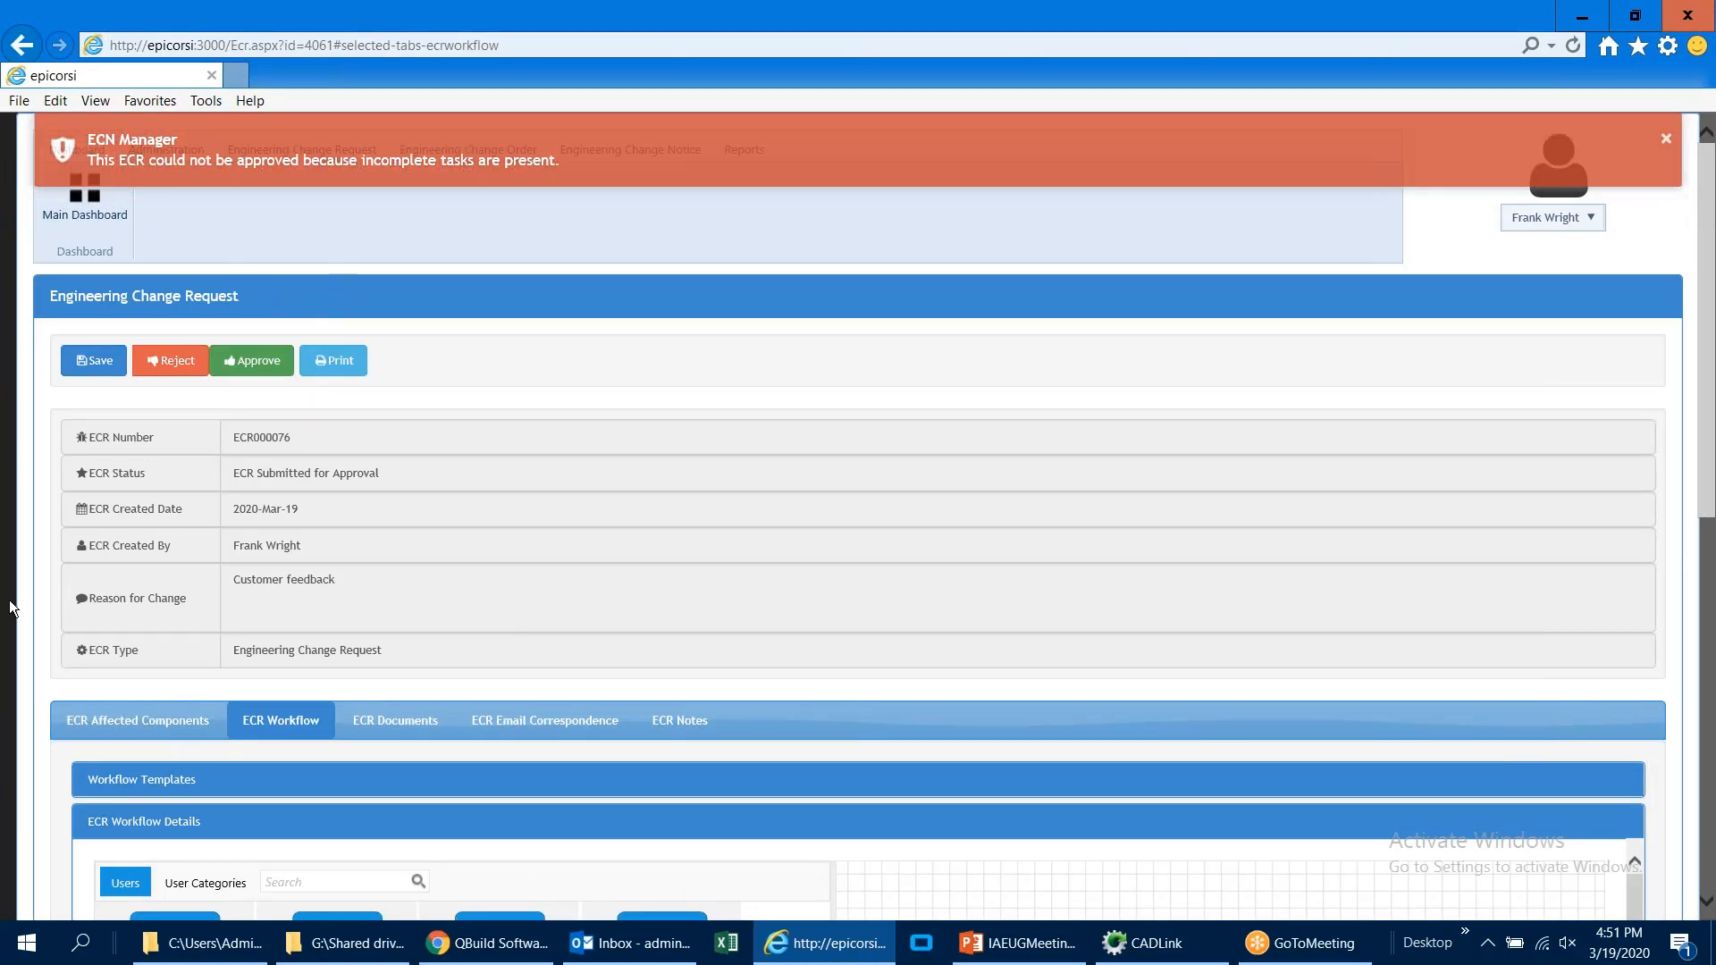
# Step: Edit the approver's workflow task to 1 actual hour with the note "notes", mark it completed and save it
pyautogui.scroll(-8, 22, 628)
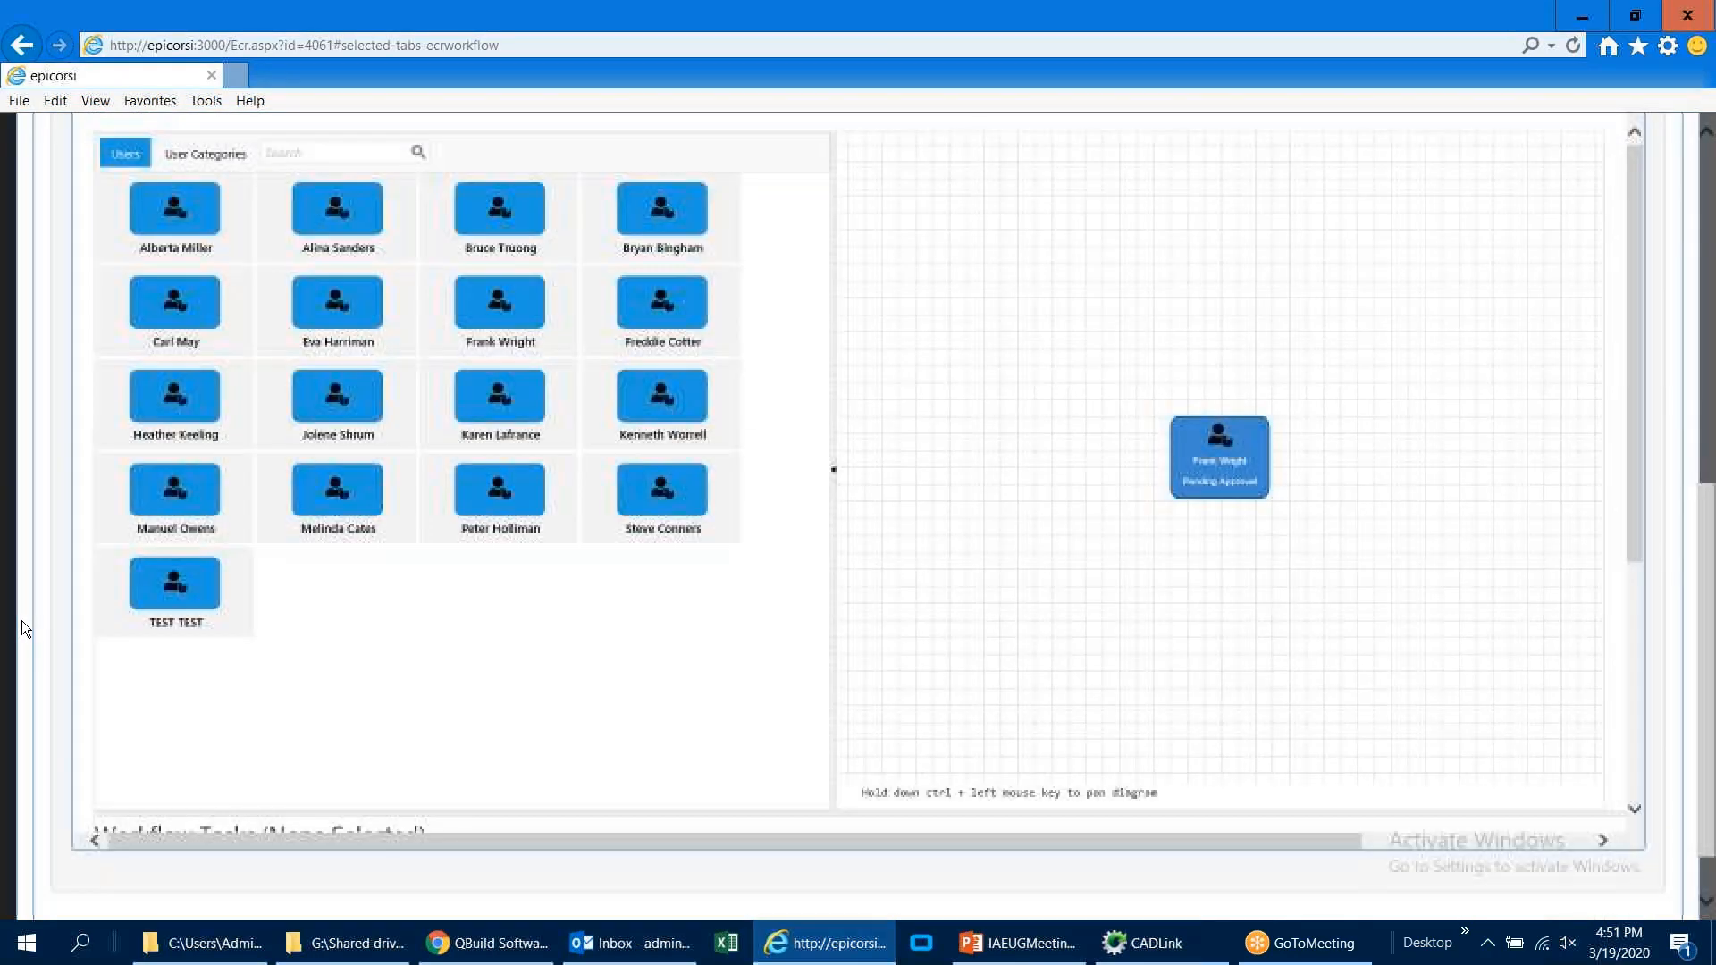
pyautogui.click(1233, 451)
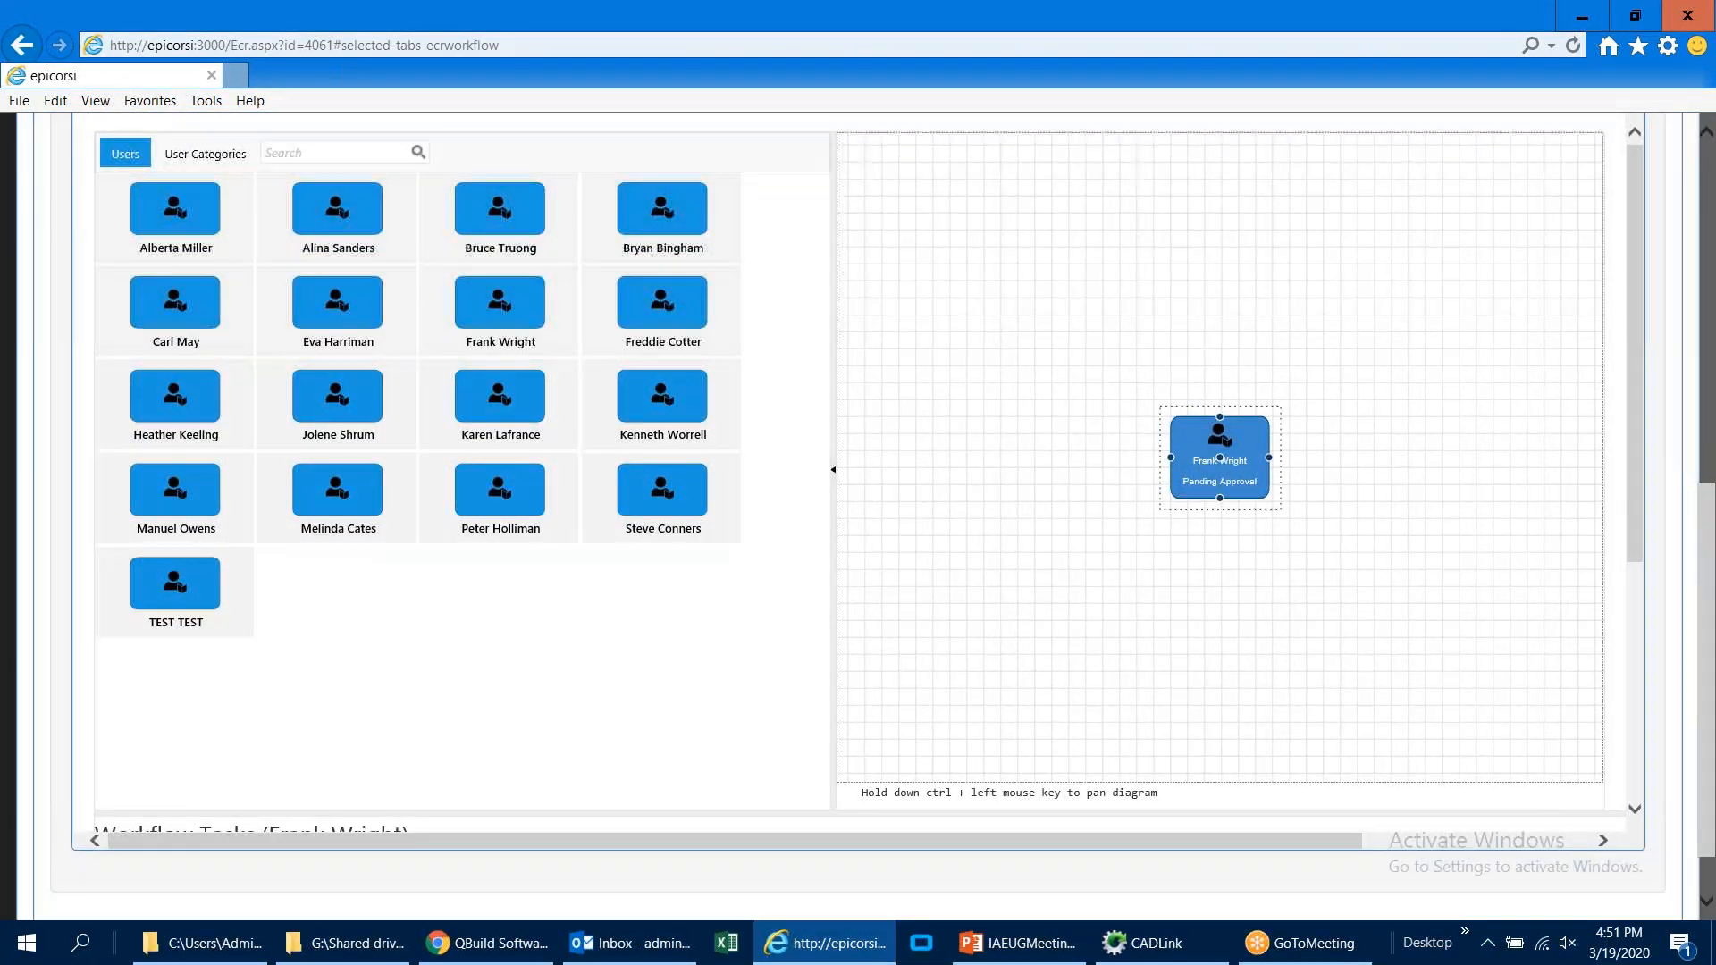
pyautogui.scroll(-4, 1637, 494)
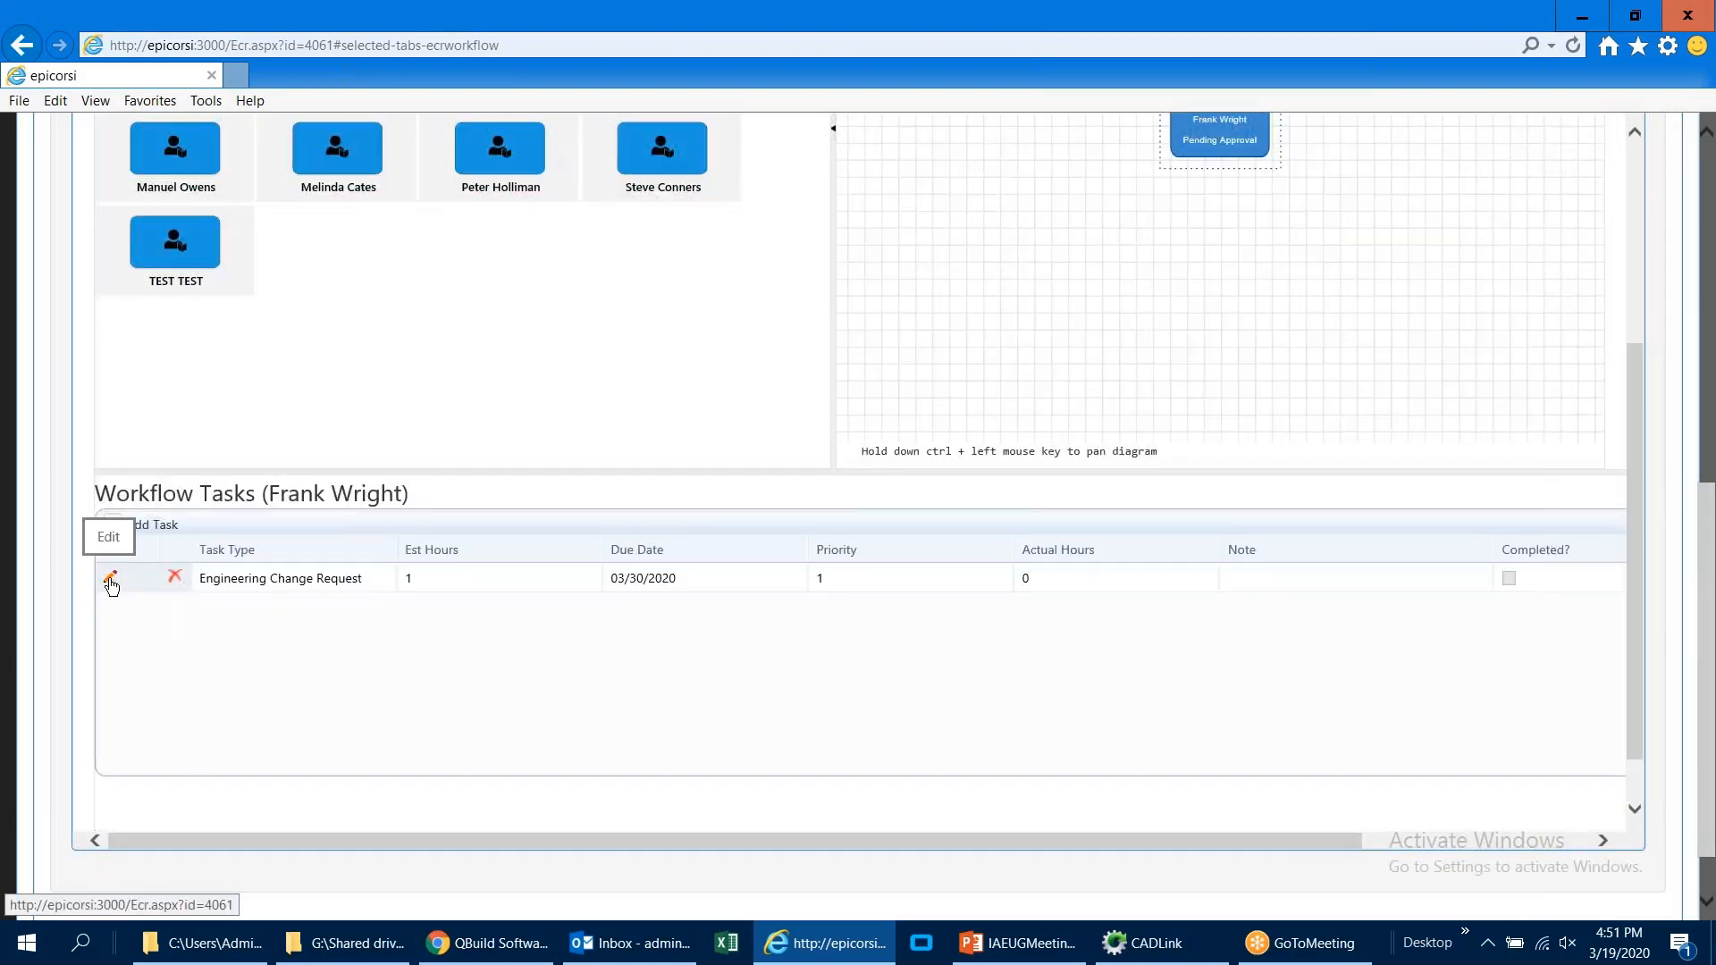
pyautogui.click(111, 581)
pyautogui.click(1075, 587)
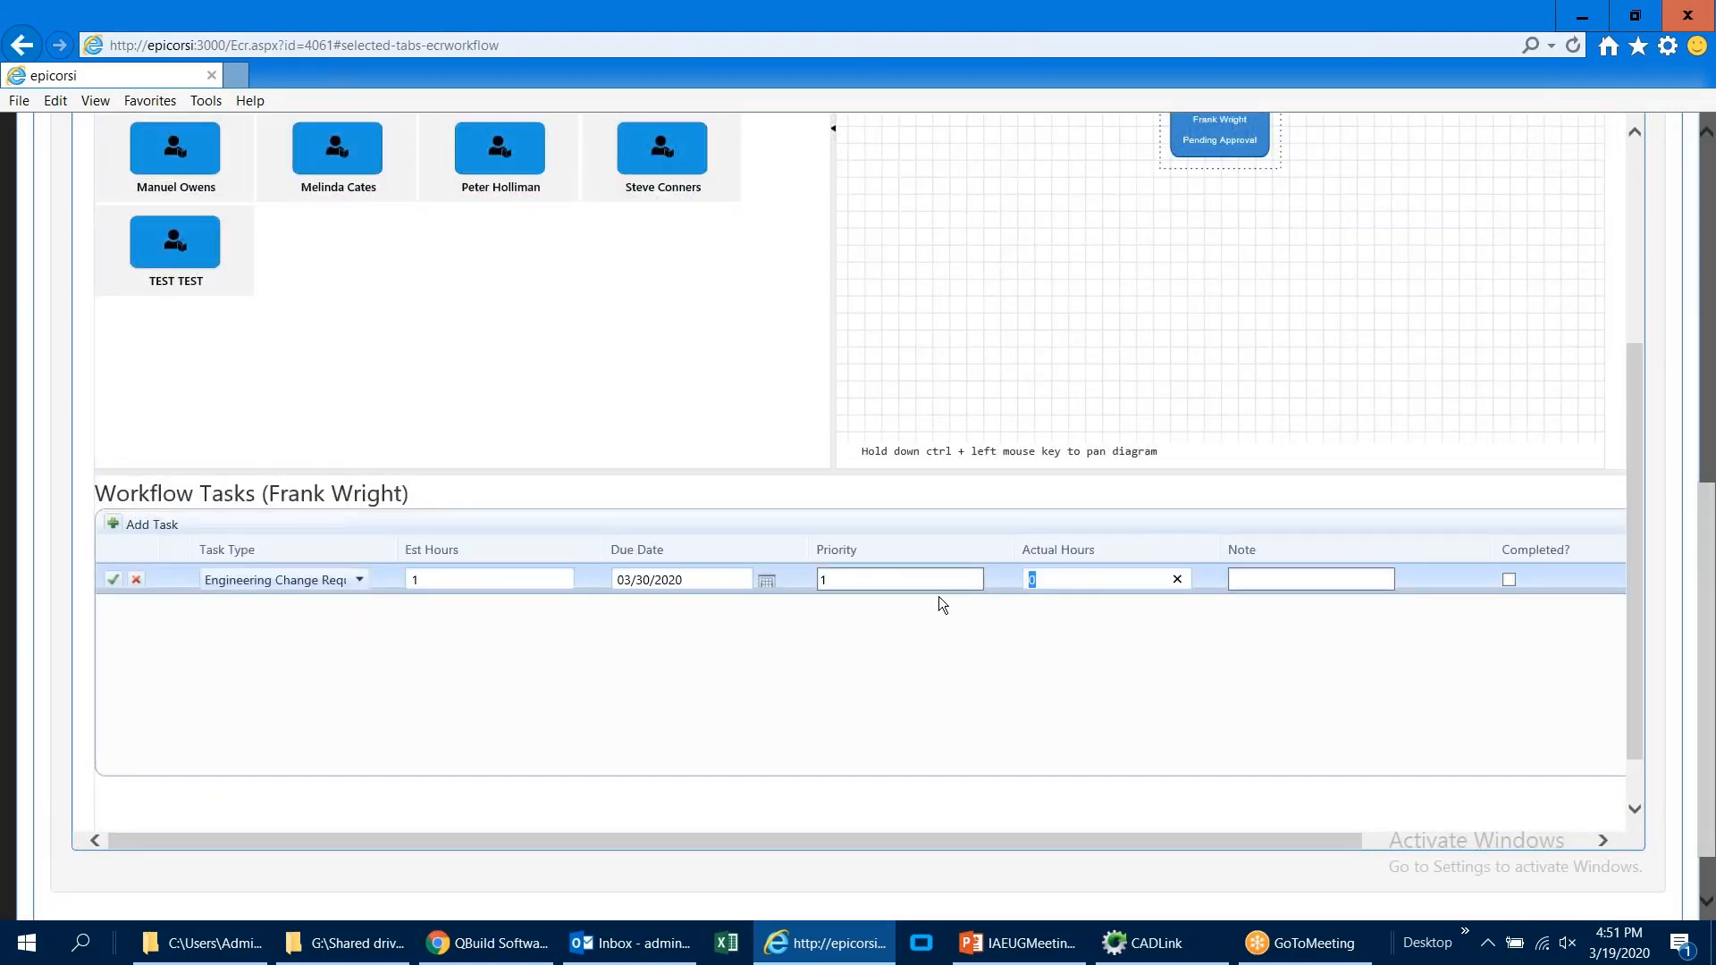
pyautogui.click(1295, 582)
pyautogui.write('notes')
pyautogui.press('Tab')
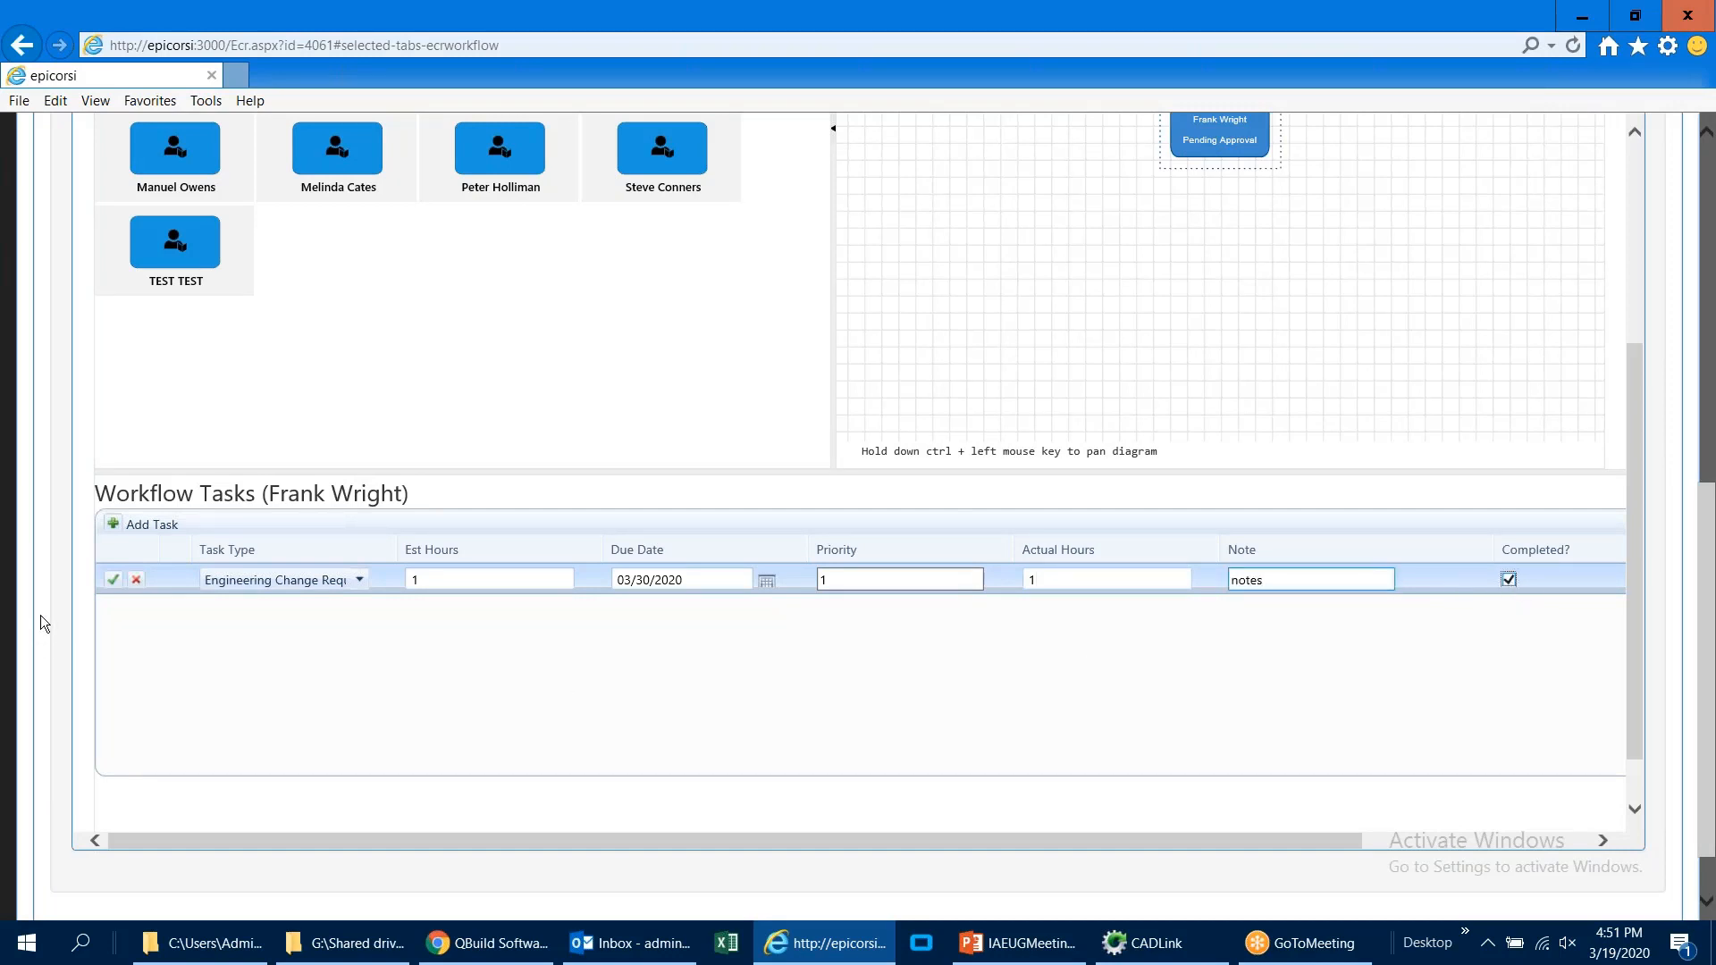
pyautogui.click(113, 579)
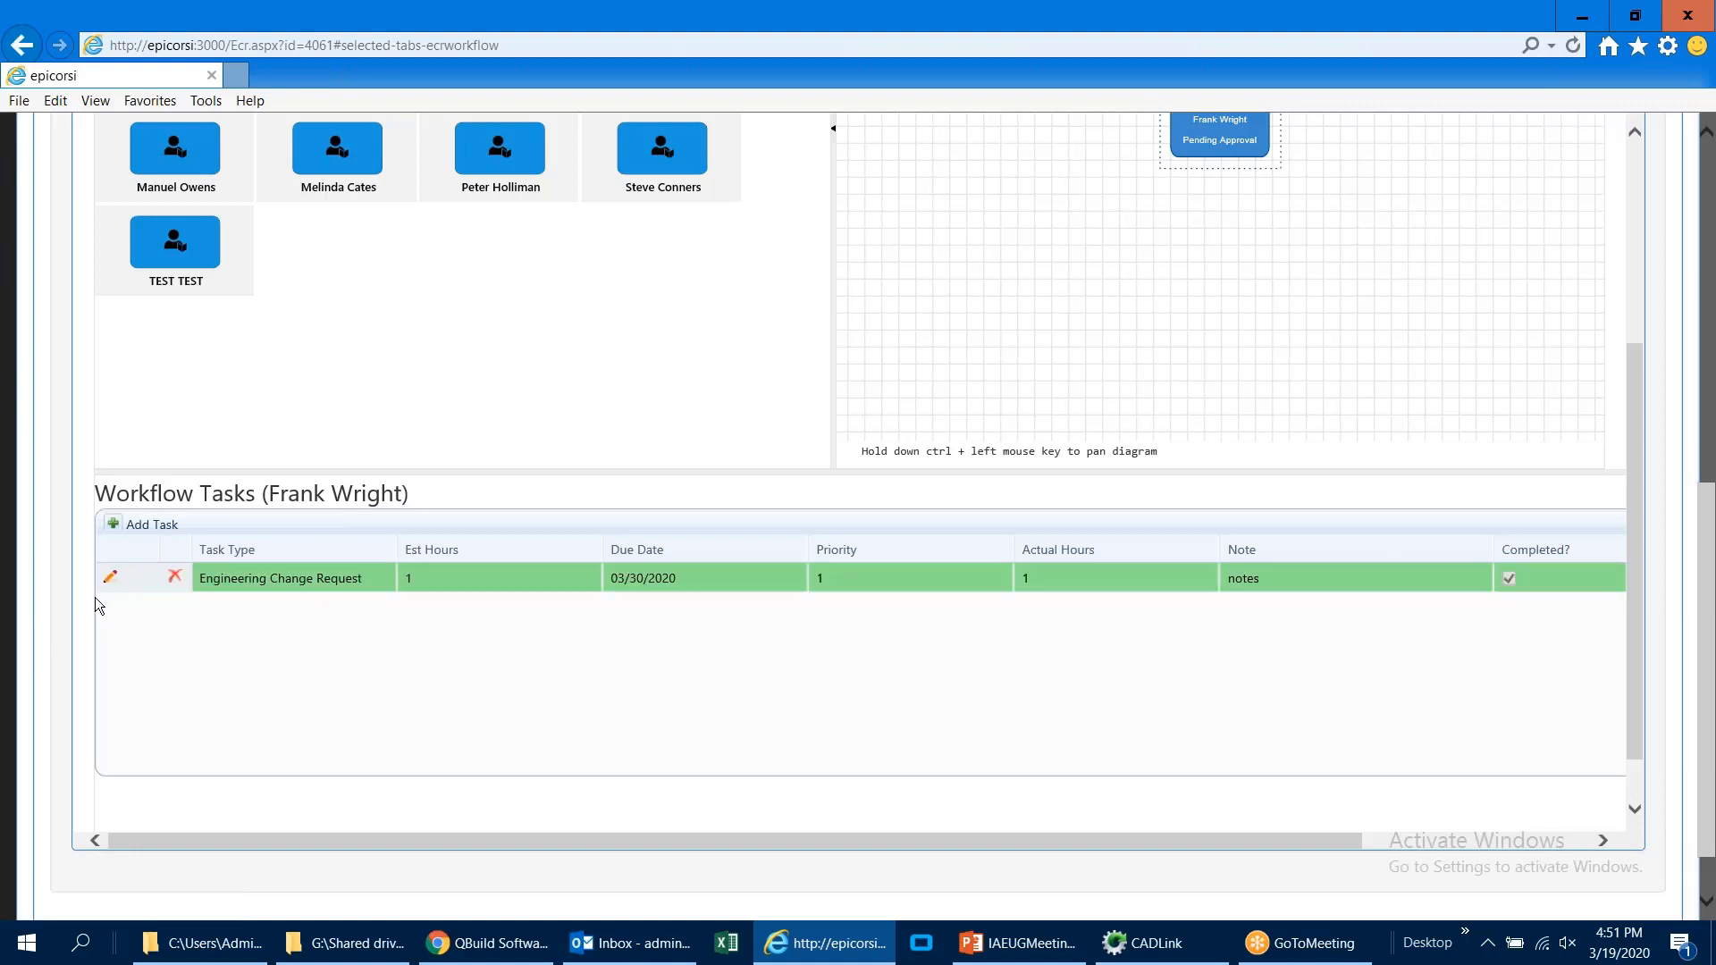
# Step: Approve ECR000076 and open the list of all engineering change requests
pyautogui.scroll(8, 50, 601)
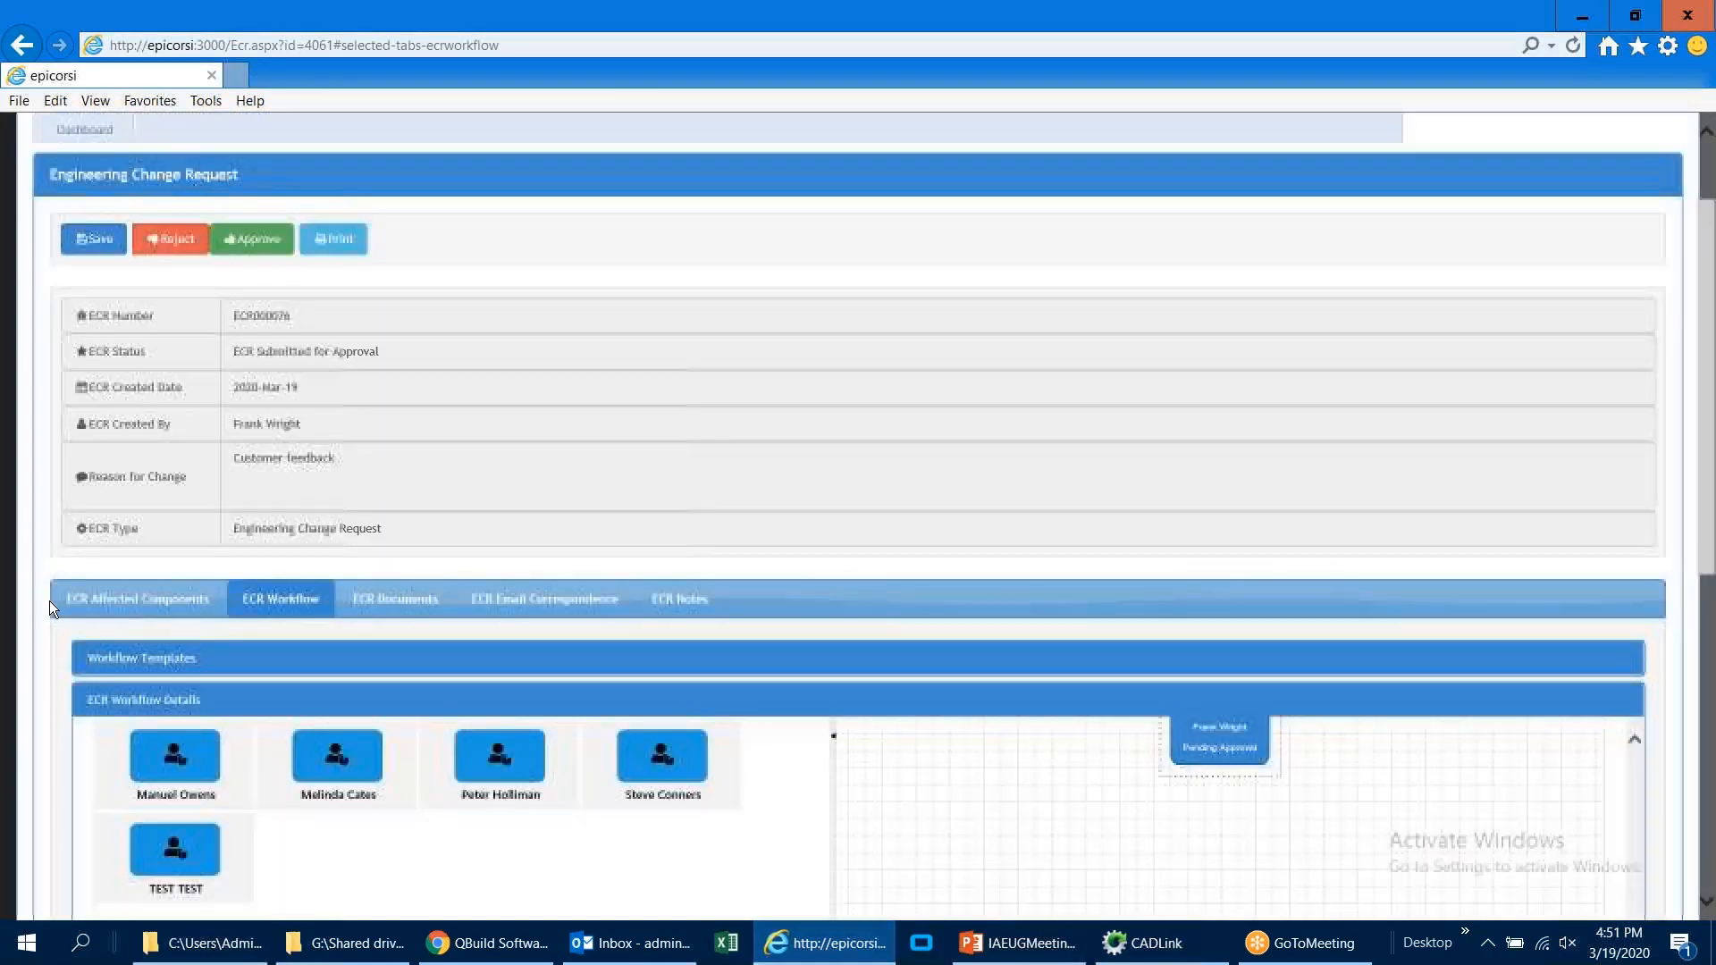
pyautogui.click(230, 362)
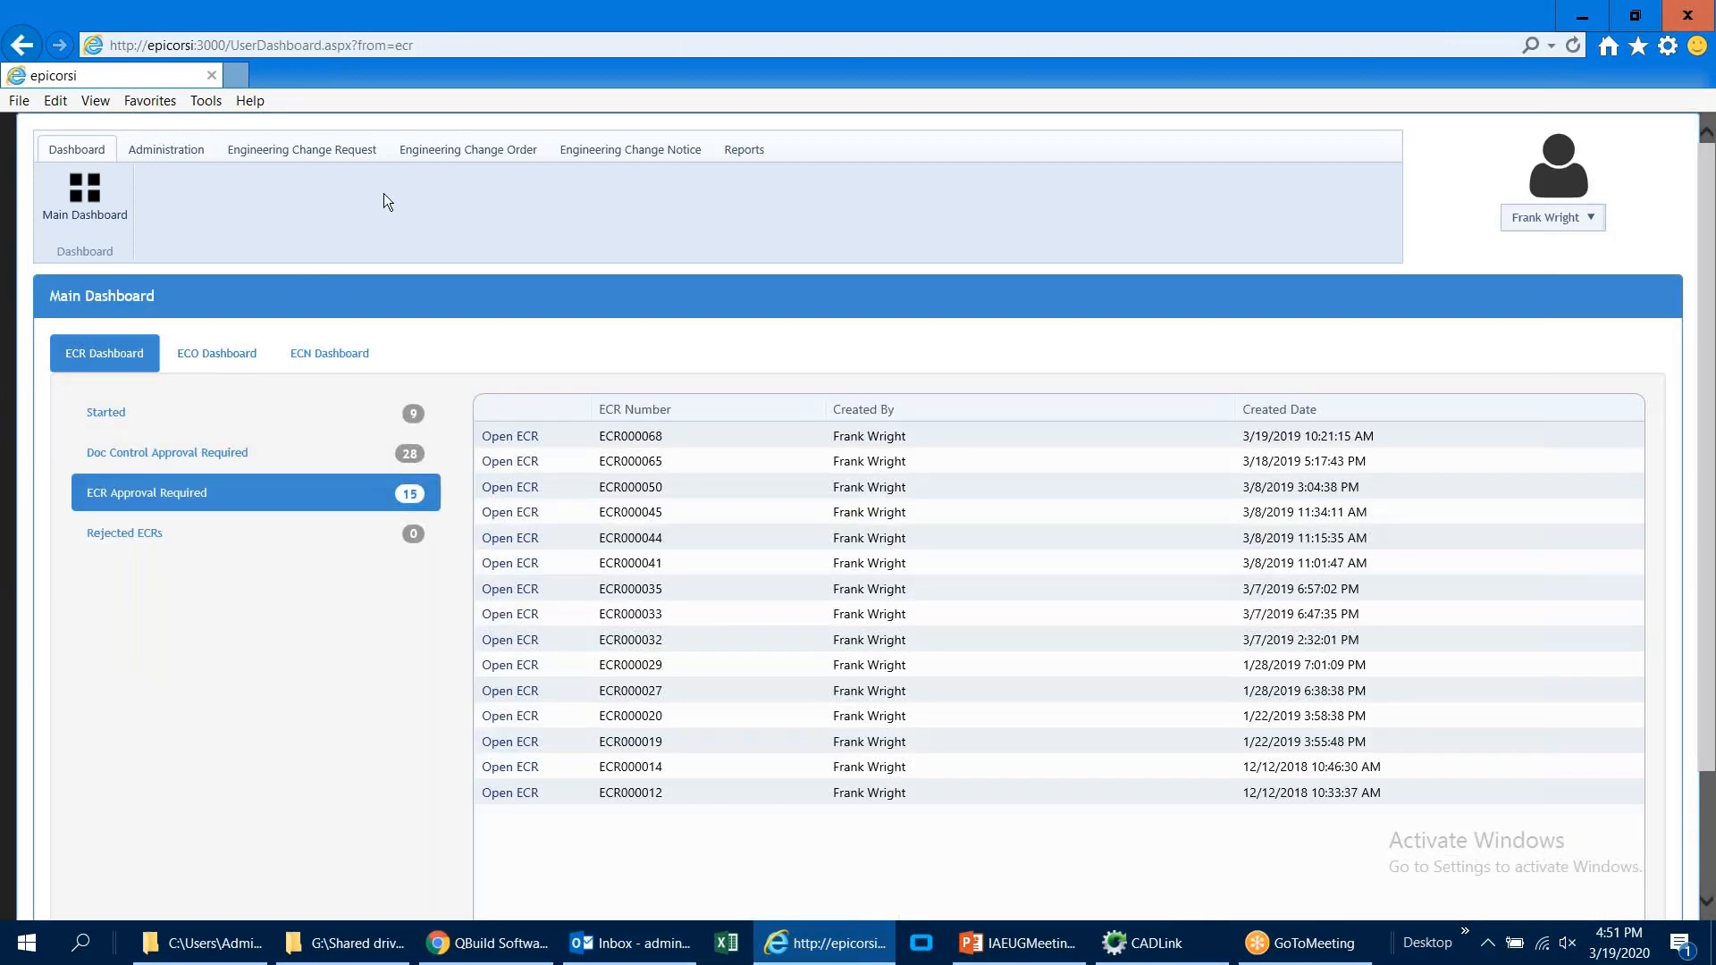
pyautogui.click(353, 156)
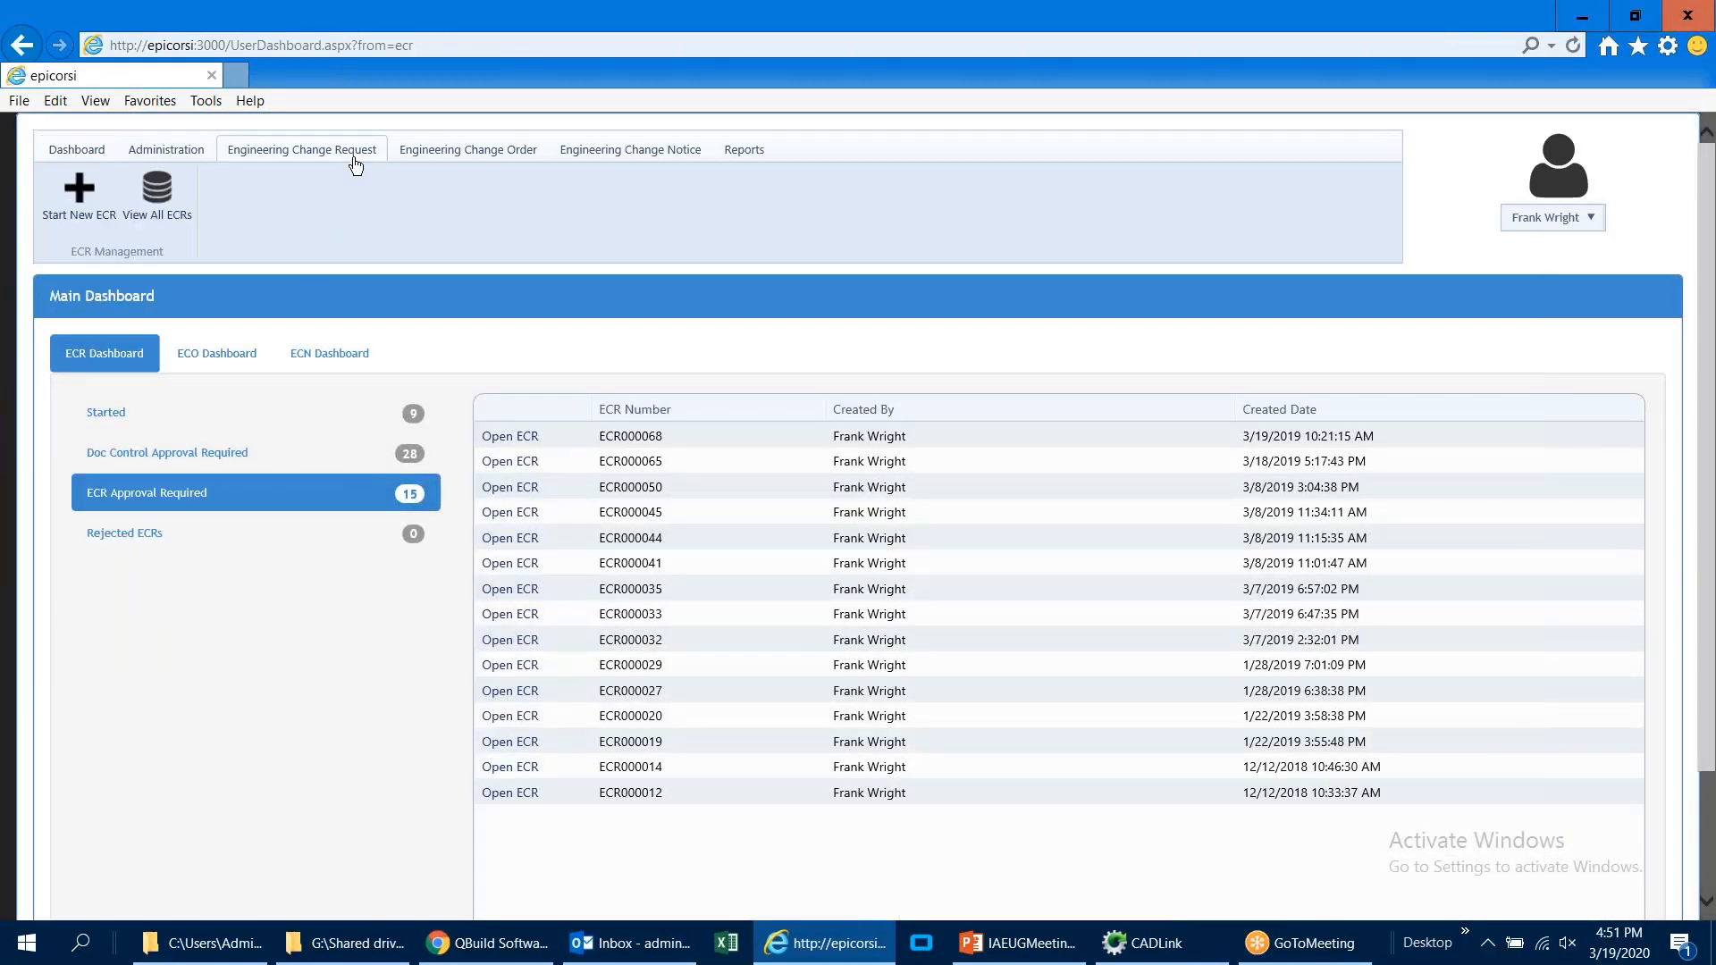
pyautogui.click(170, 211)
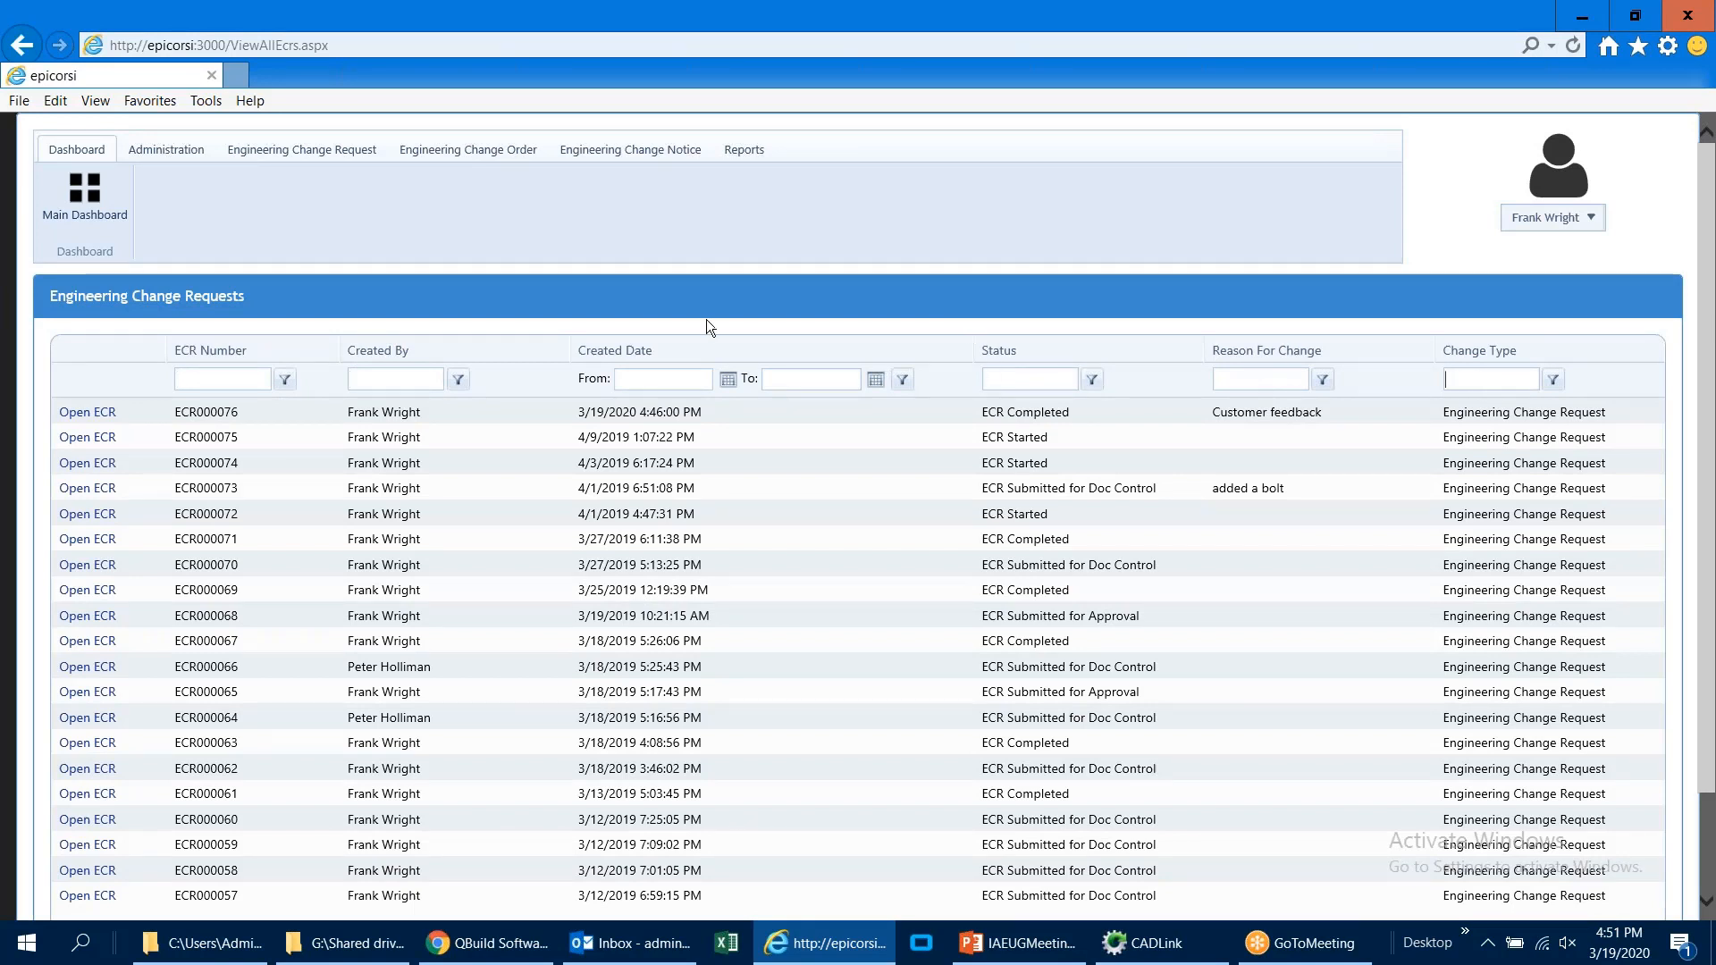
# Step: View the ECR report of all affected components, and close the browser
pyautogui.click(750, 158)
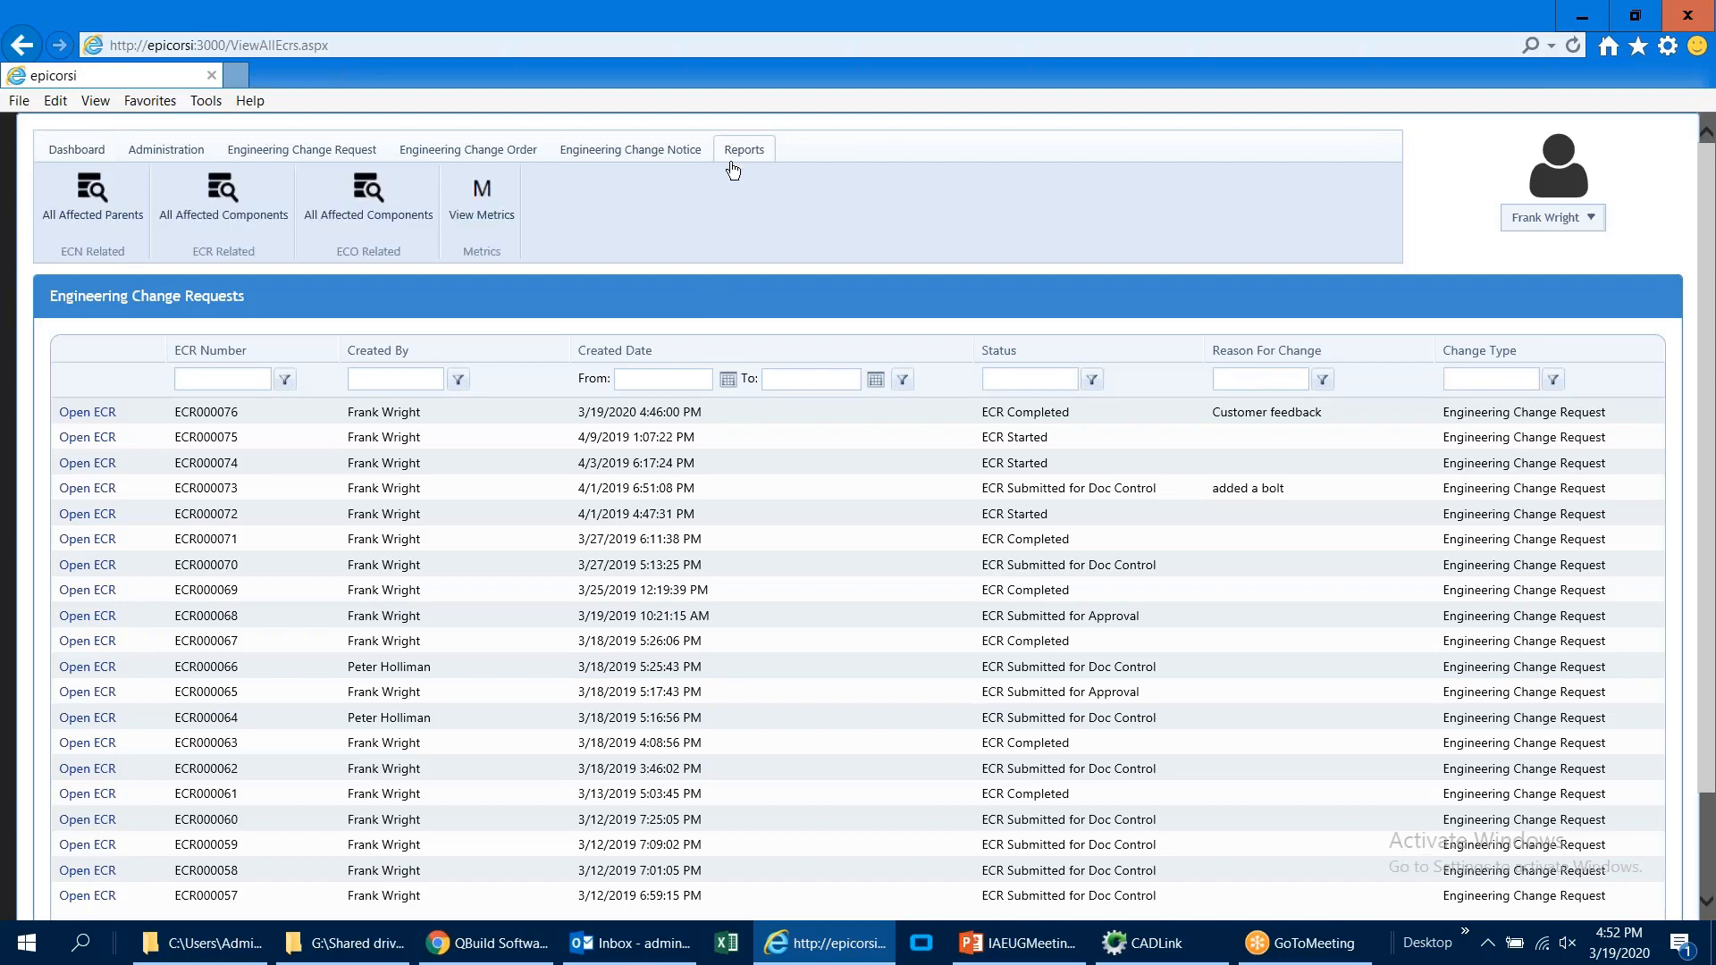
pyautogui.click(246, 219)
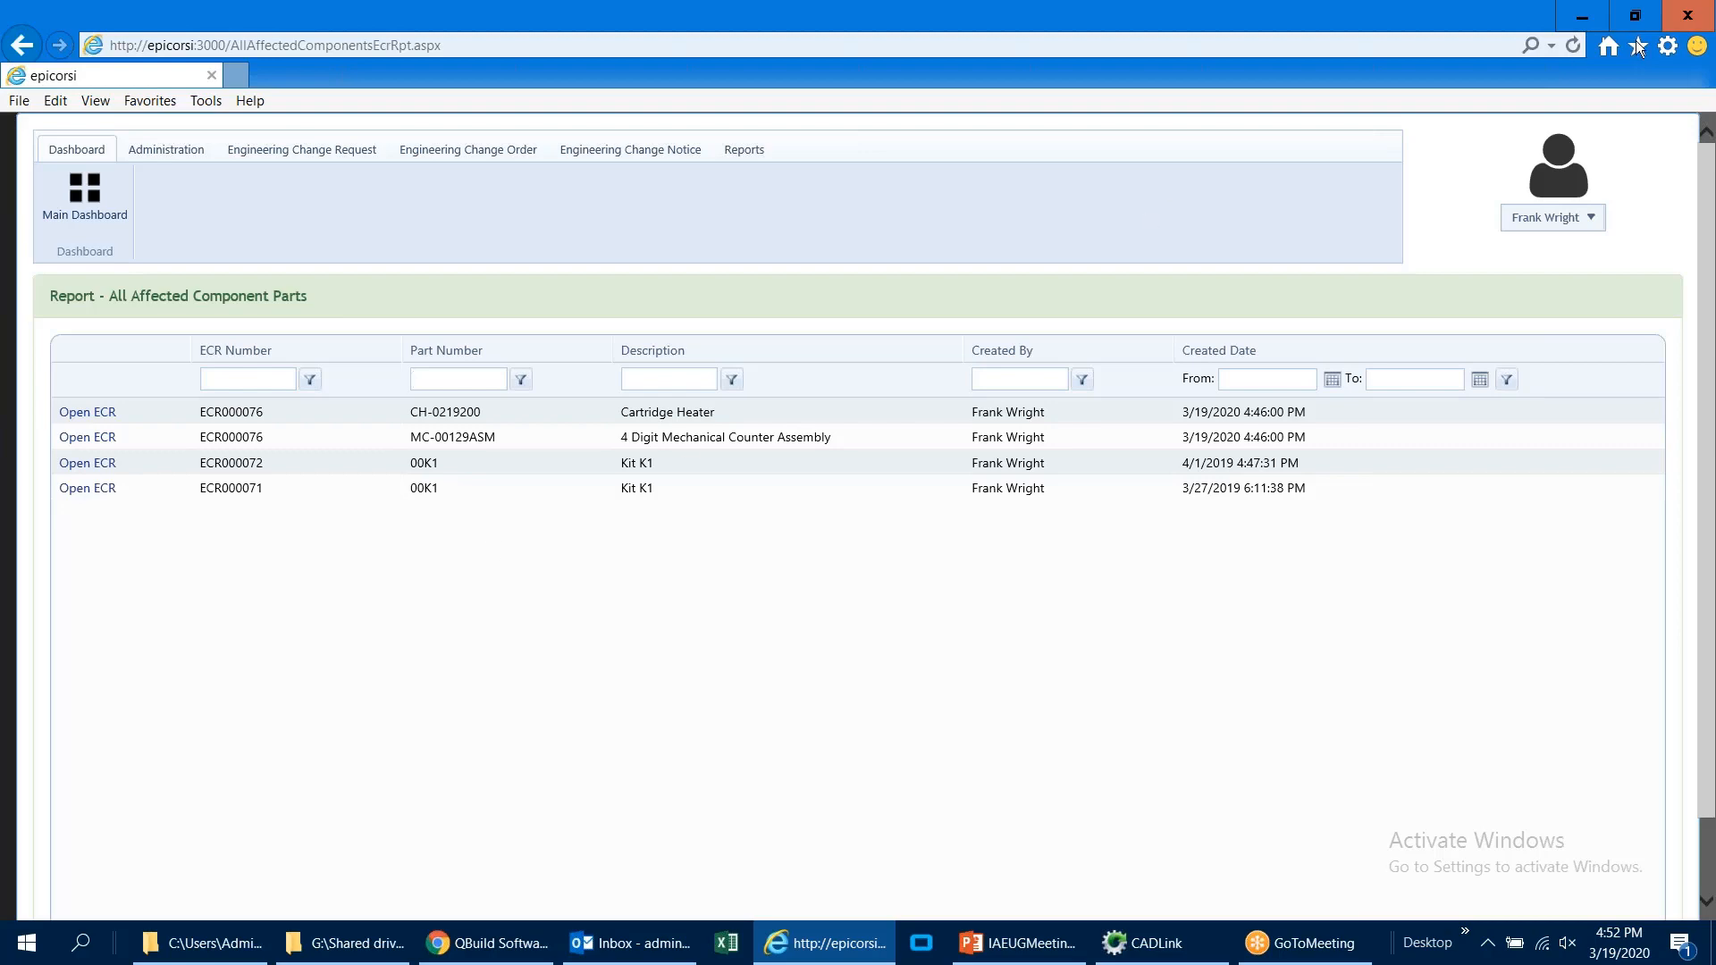
pyautogui.click(1692, 18)
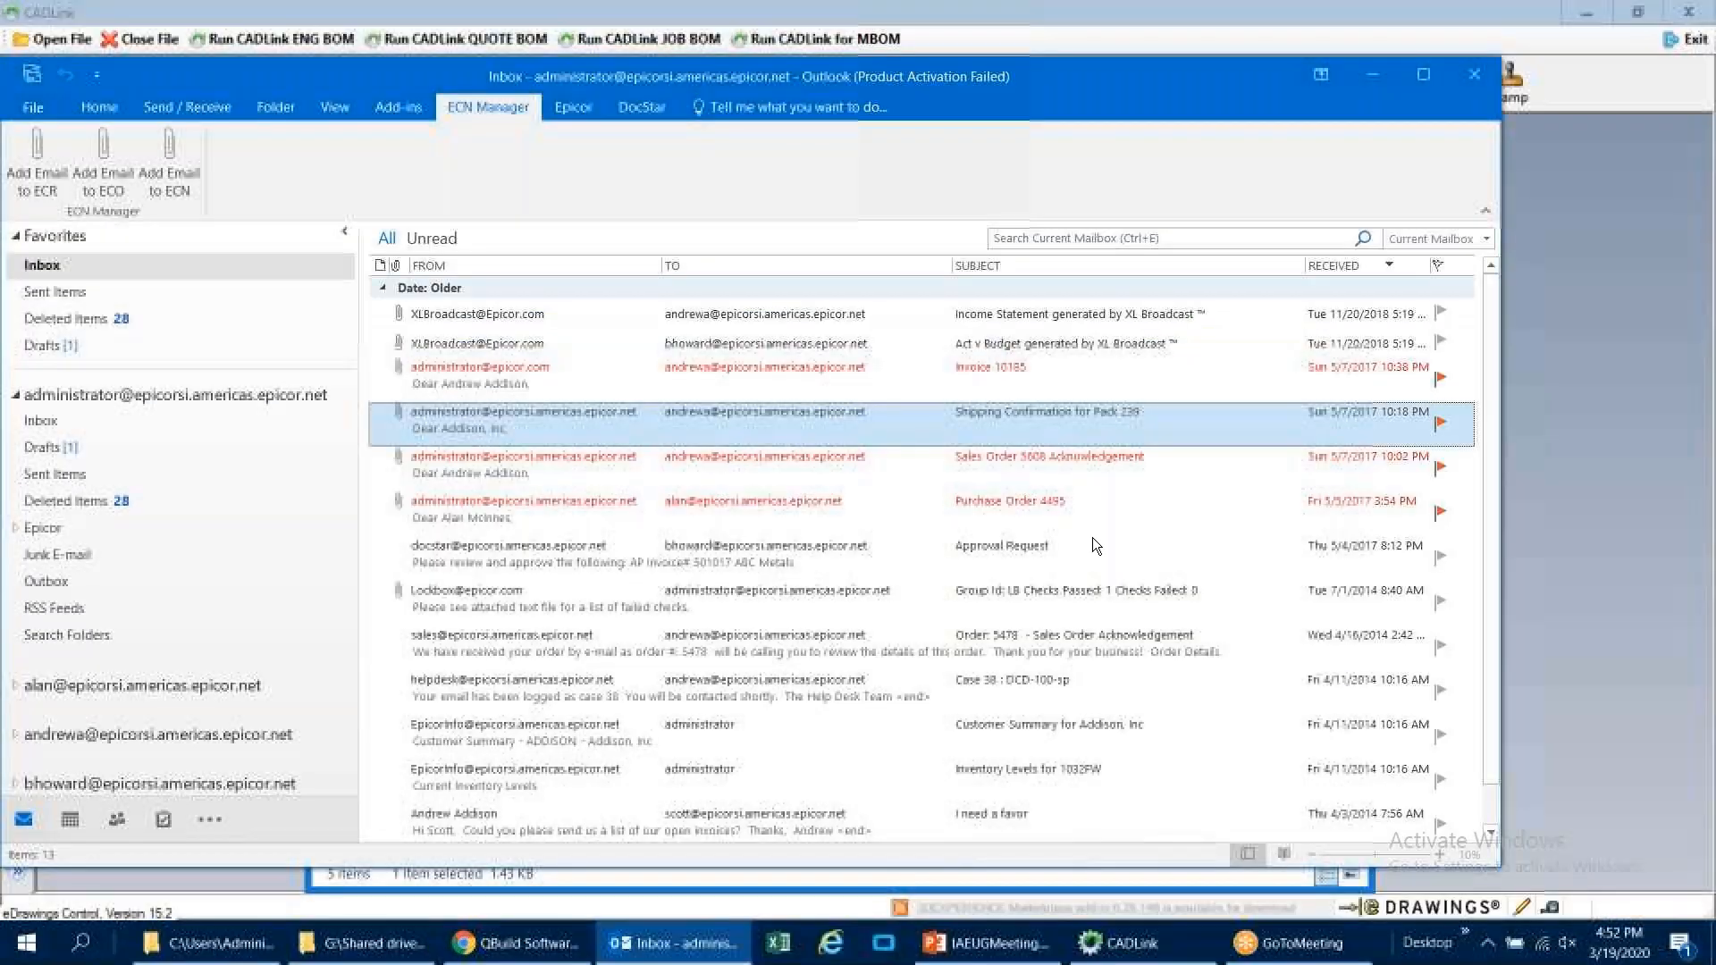
# Step: Switch to CADLink, open 4 Digit Print Head REV2.SLDASM and run the CADLink engineering BOM on it
pyautogui.click(1140, 943)
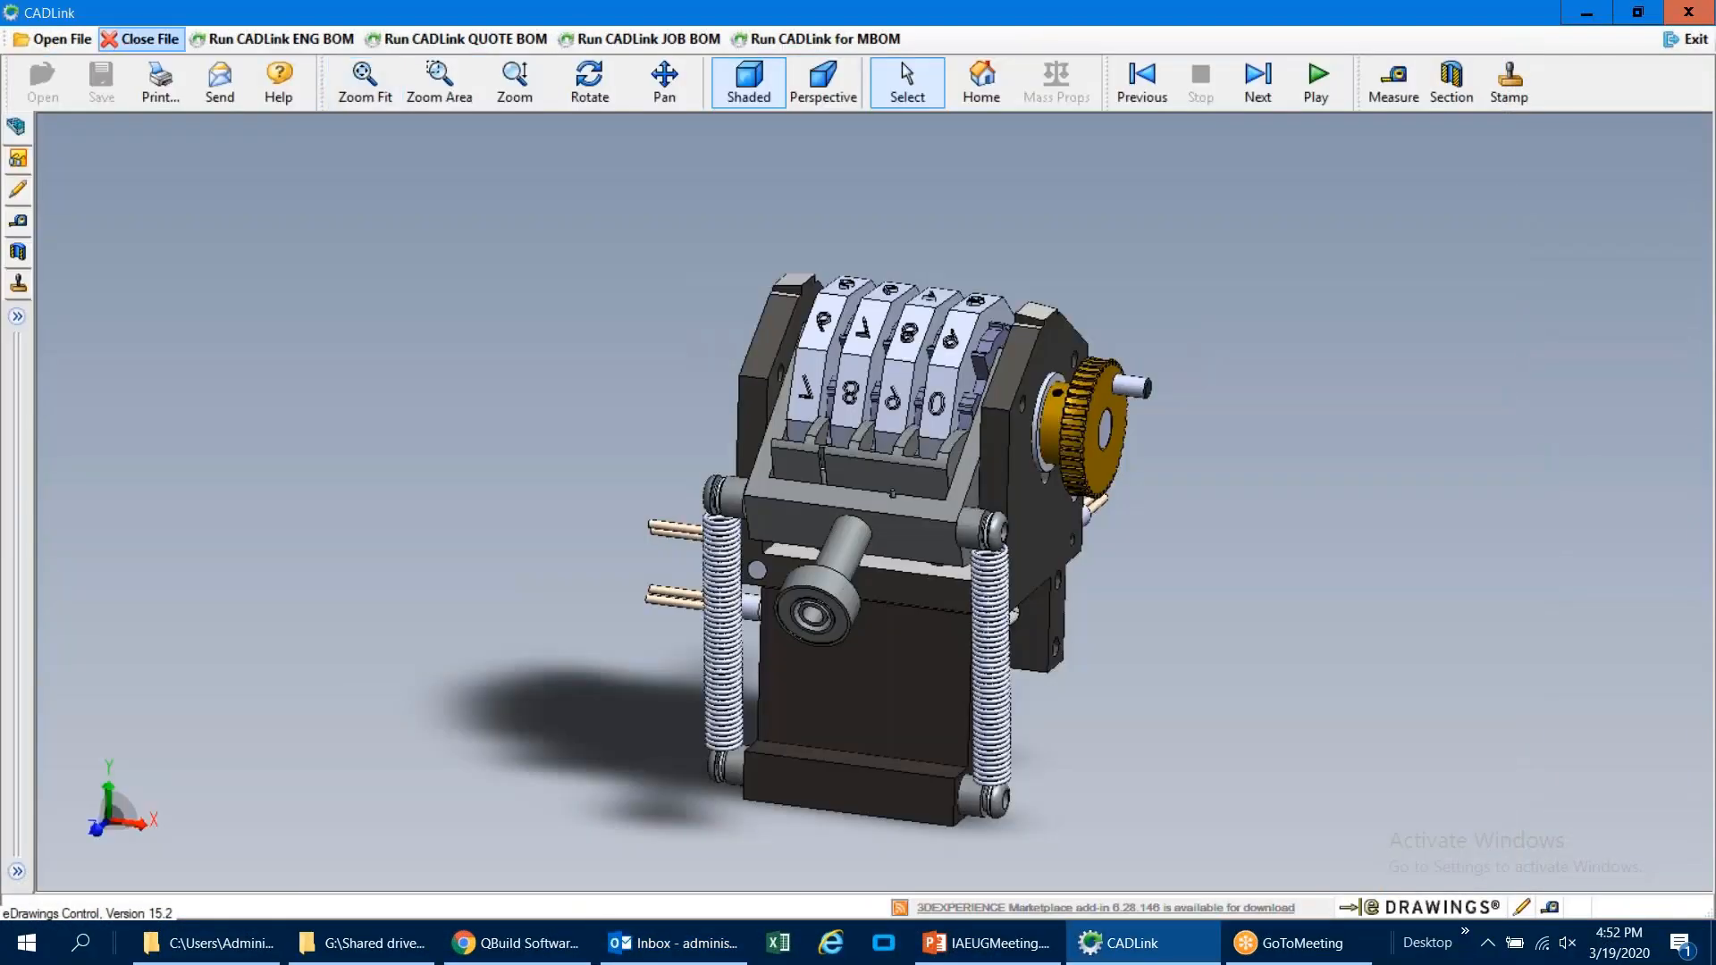
pyautogui.click(61, 43)
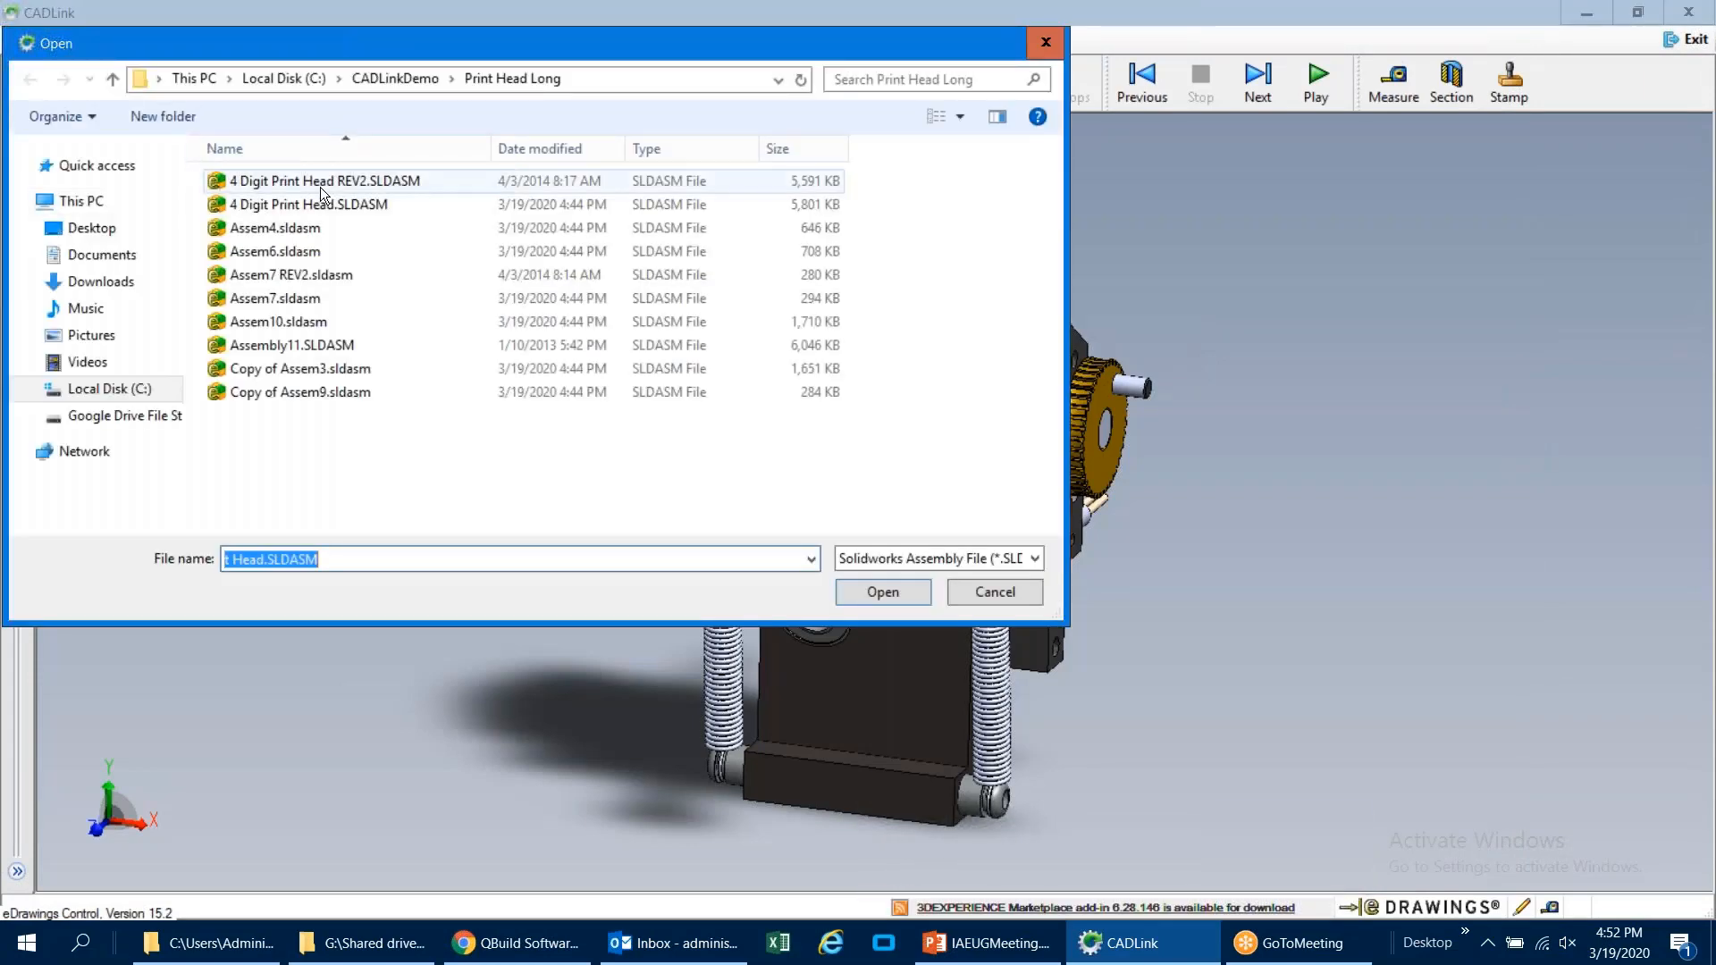
pyautogui.doubleClick(320, 182)
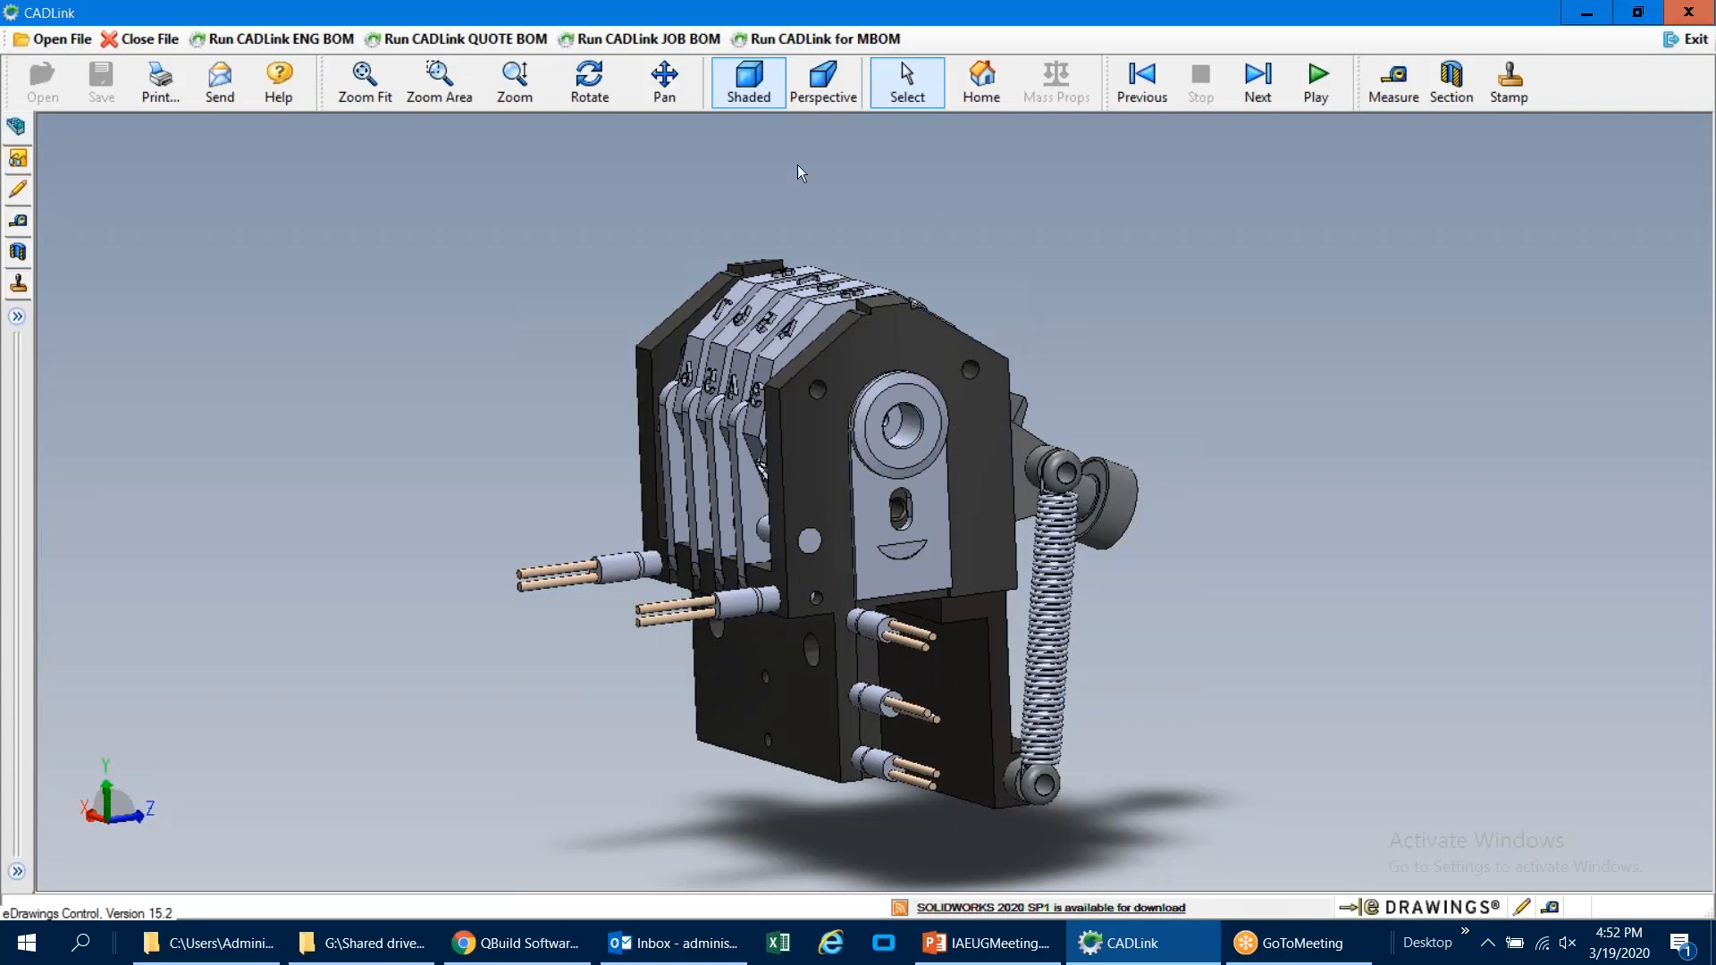
pyautogui.click(264, 41)
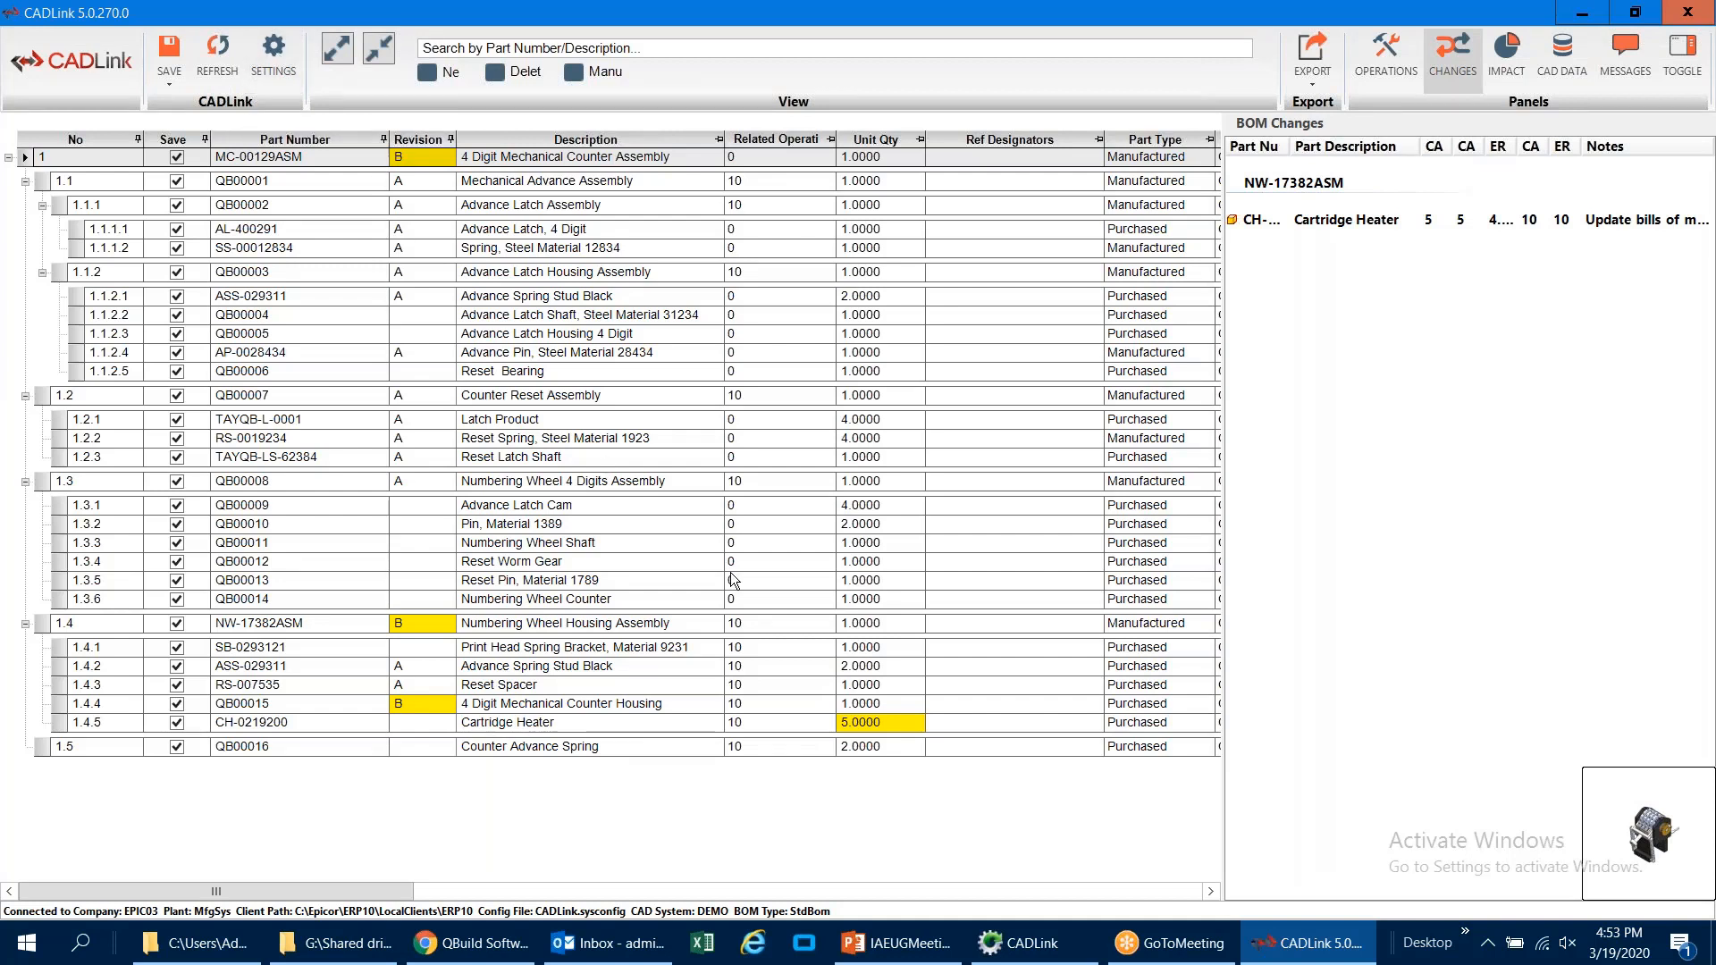
# Step: Examine the Cartridge Heater quantity and the changed revisions of the counter housing and its parent Numbering Wheel Housing Assembly
pyautogui.click(885, 727)
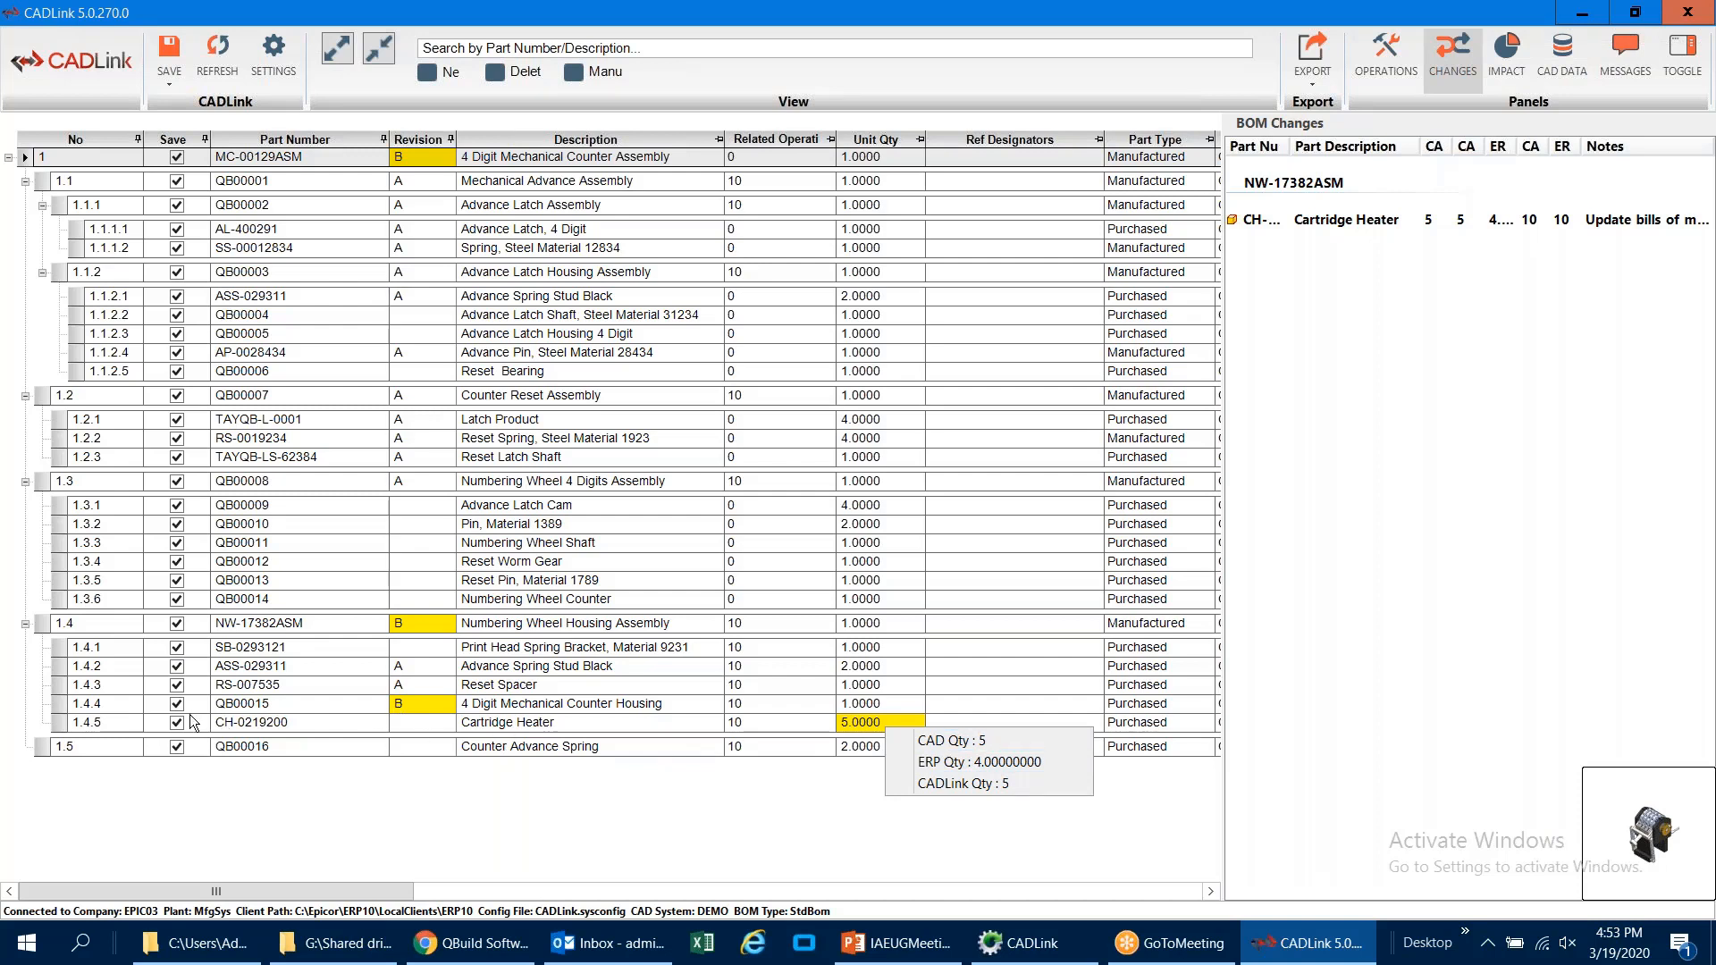
pyautogui.click(226, 703)
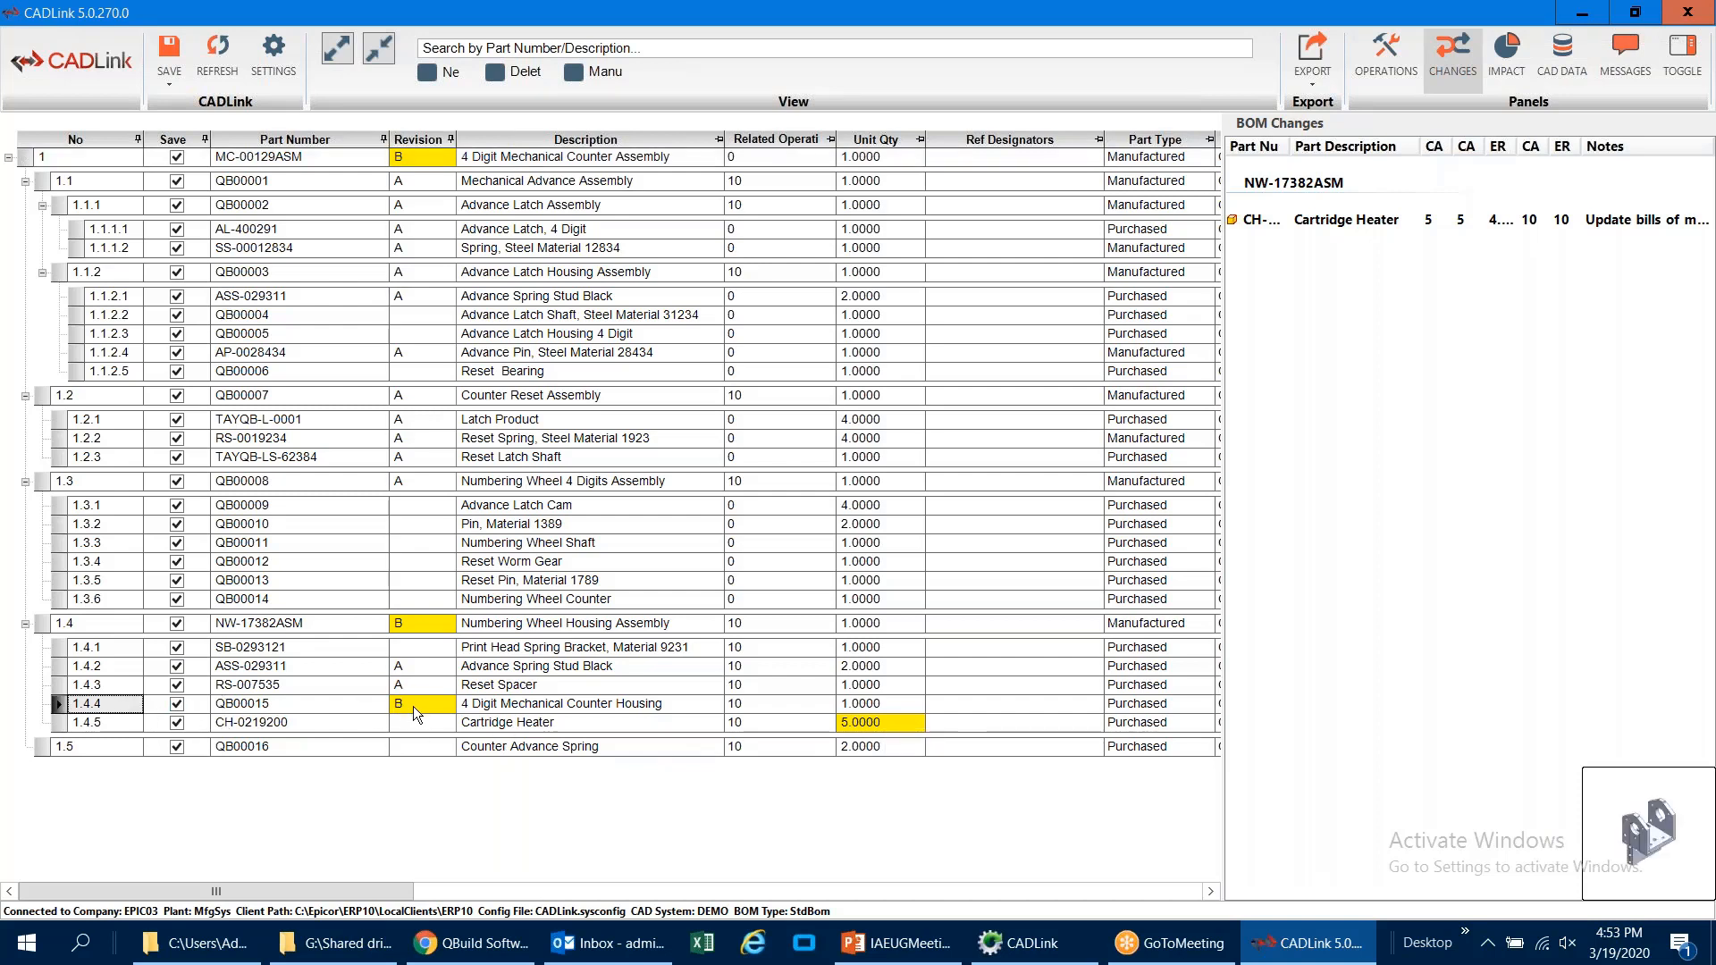
pyautogui.click(114, 621)
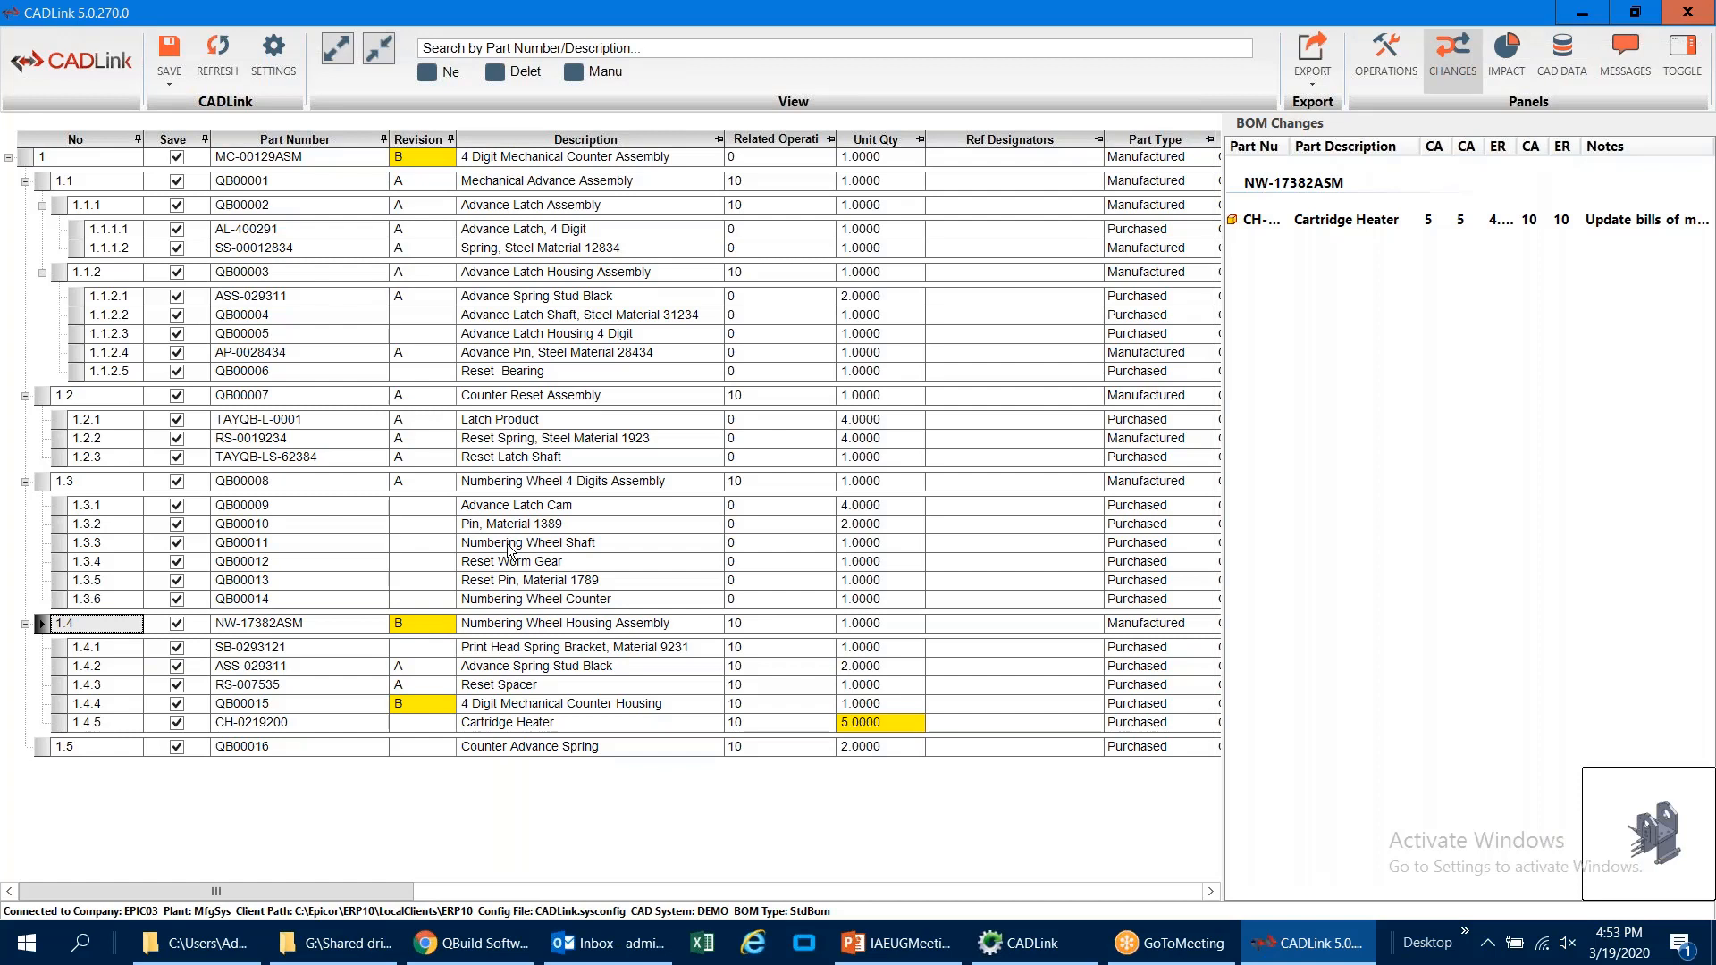
# Step: Start a new ECN from the CADLink BOM with the Start New option
pyautogui.click(168, 83)
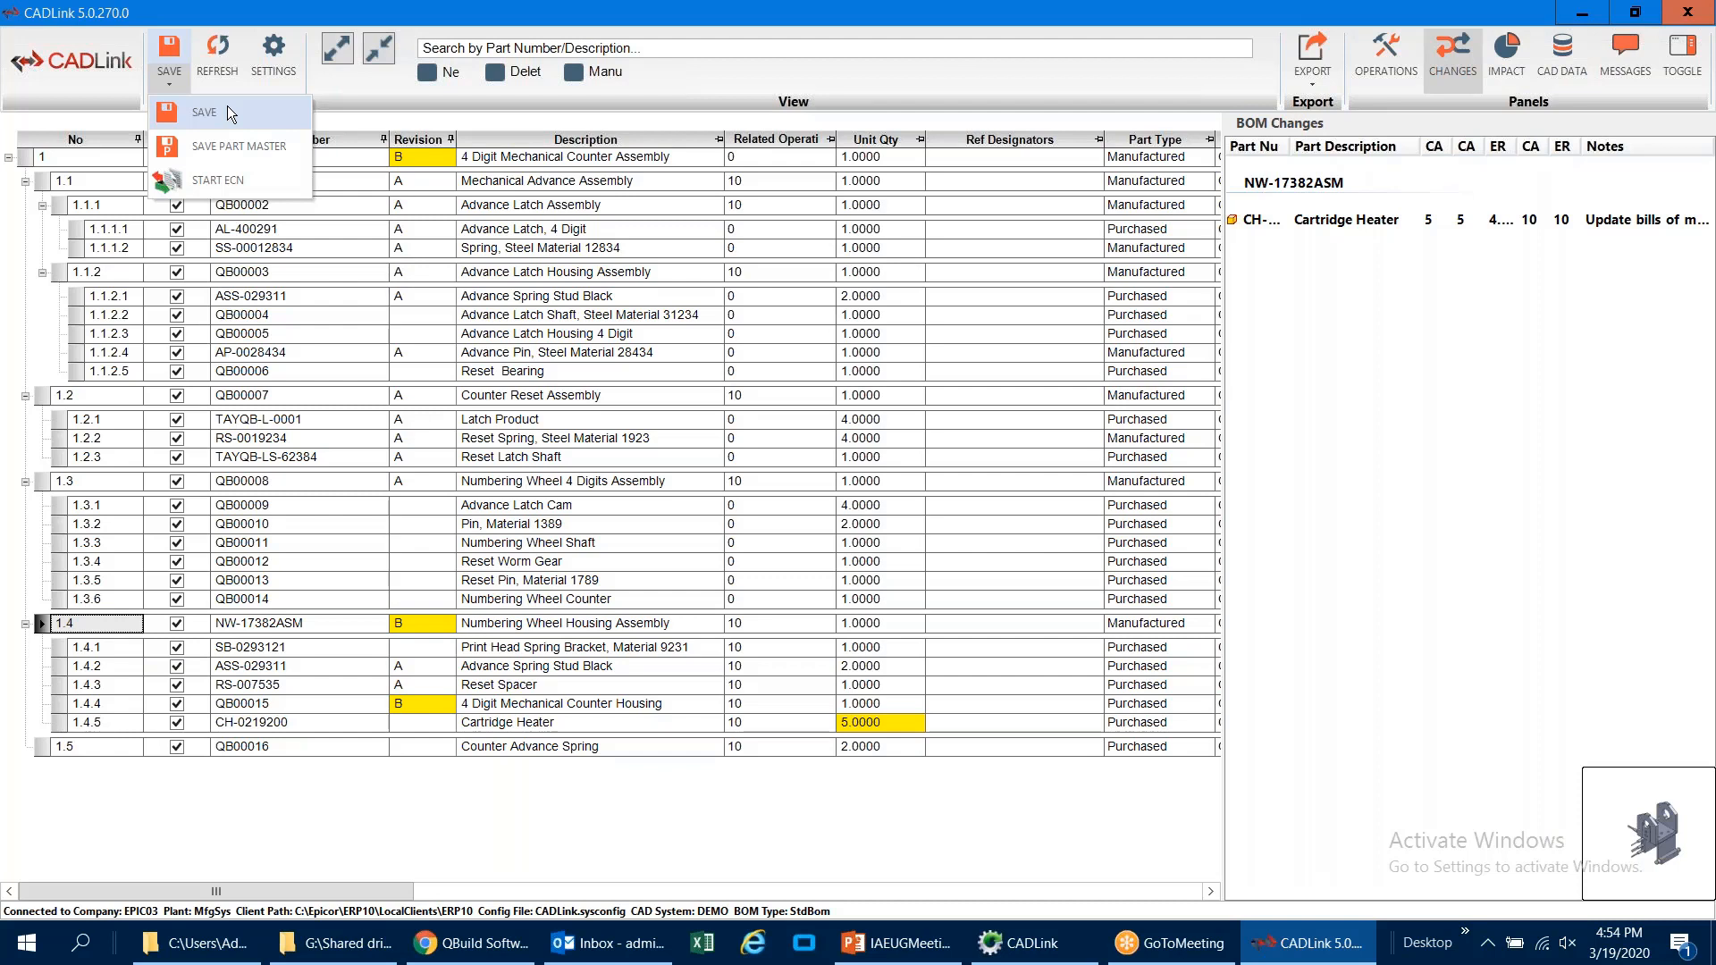
pyautogui.click(233, 188)
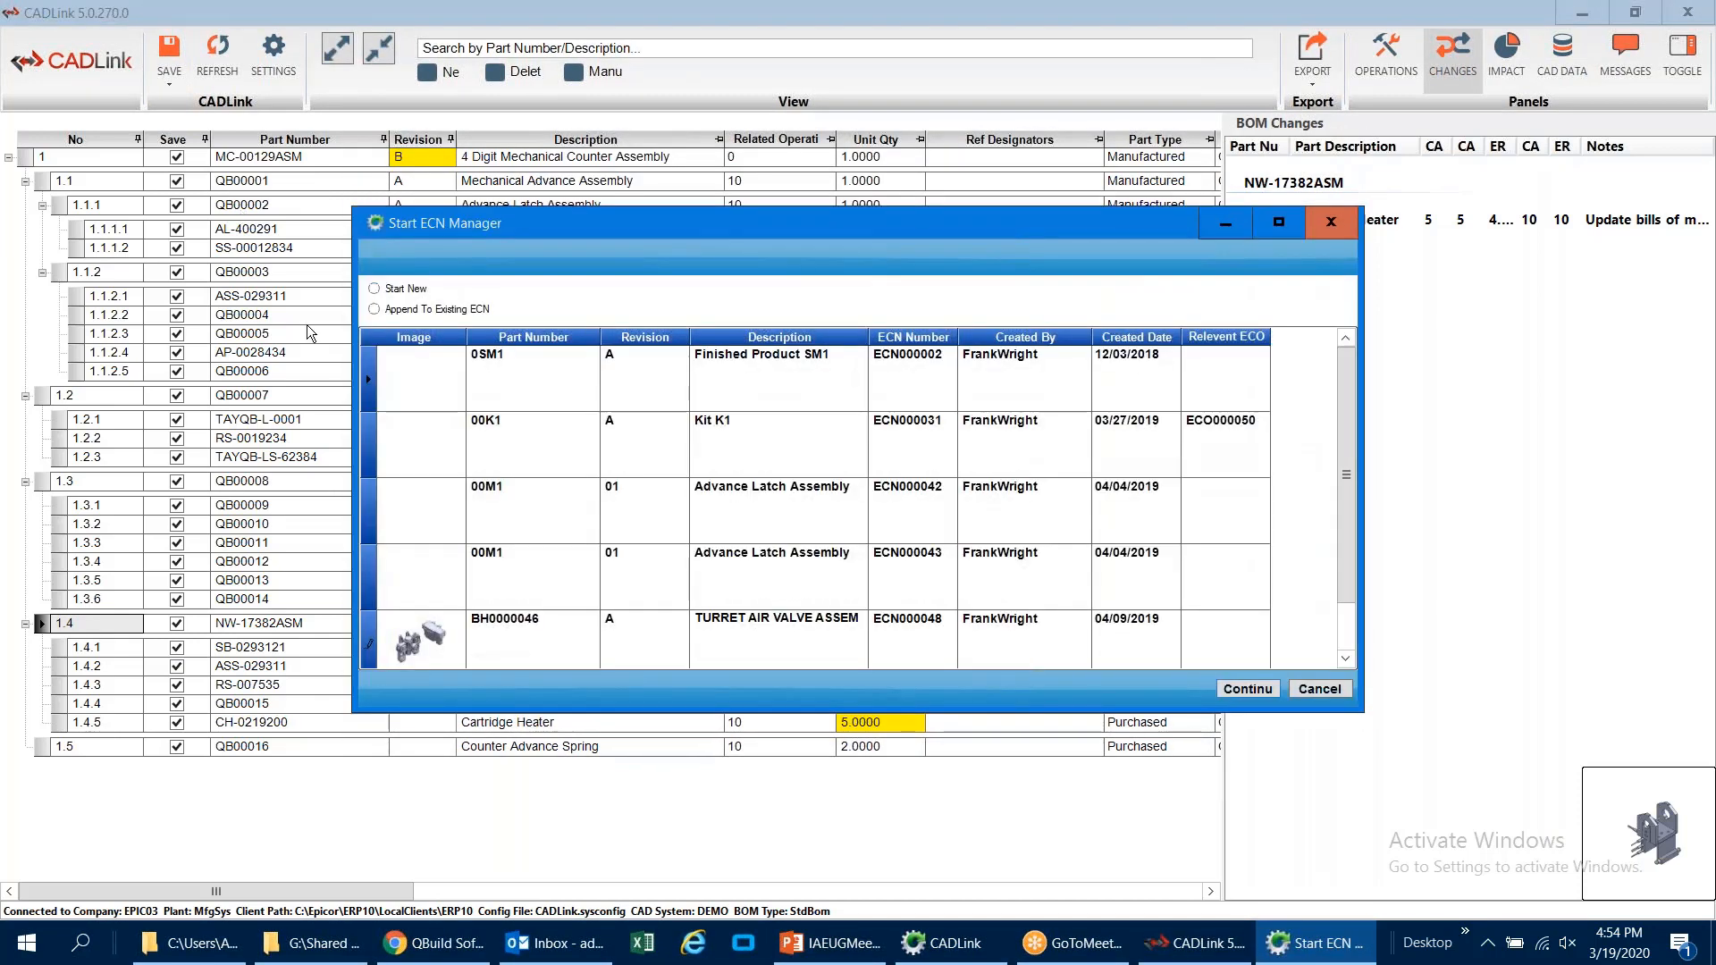
pyautogui.click(1234, 687)
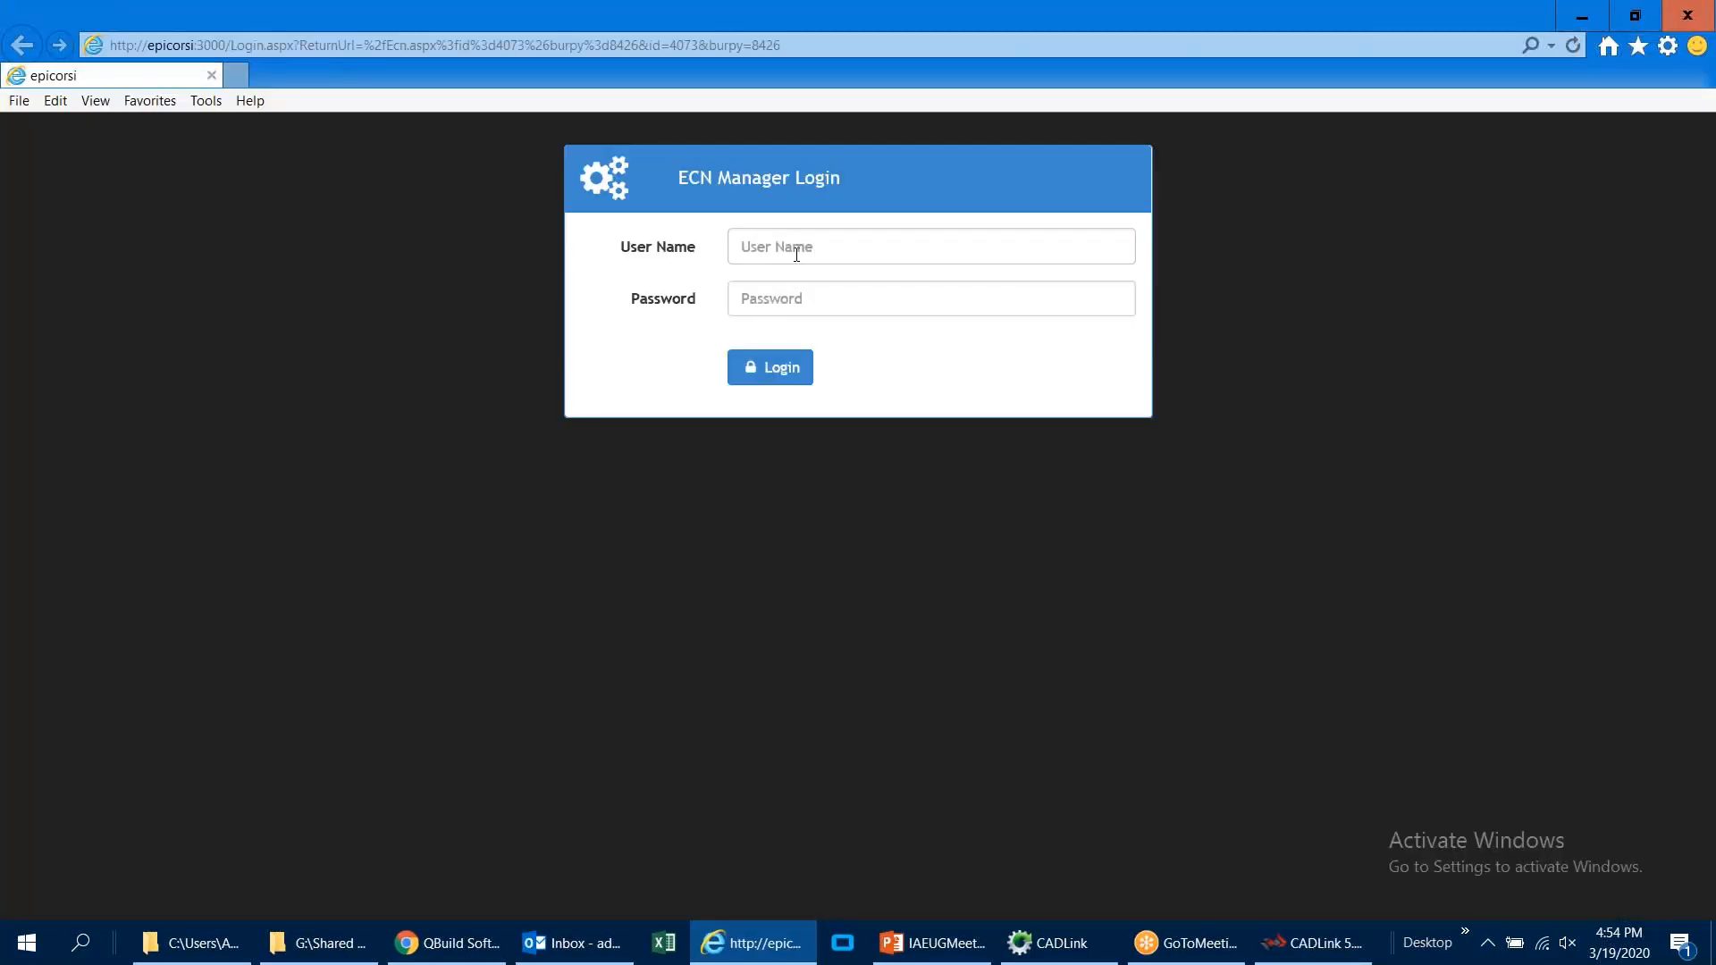
# Step: Log in to ECN Manager with the user name epicor and the account password
pyautogui.click(797, 254)
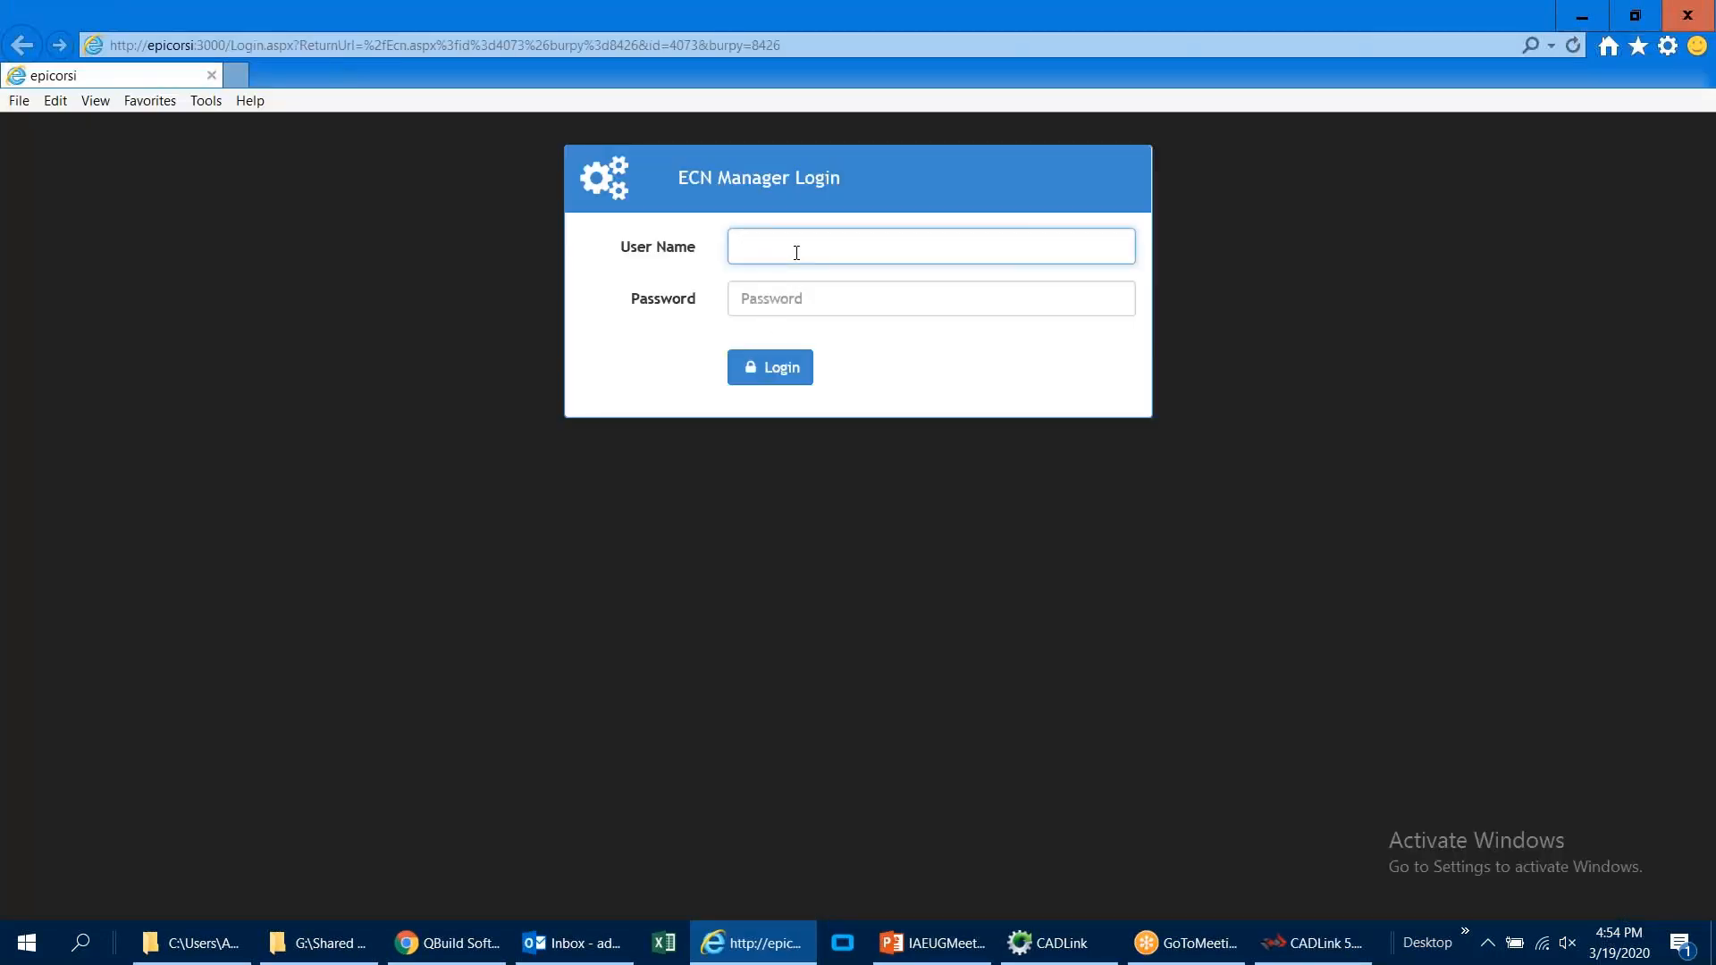
pyautogui.write('epicor')
pyautogui.press('Tab')
pyautogui.write('******')
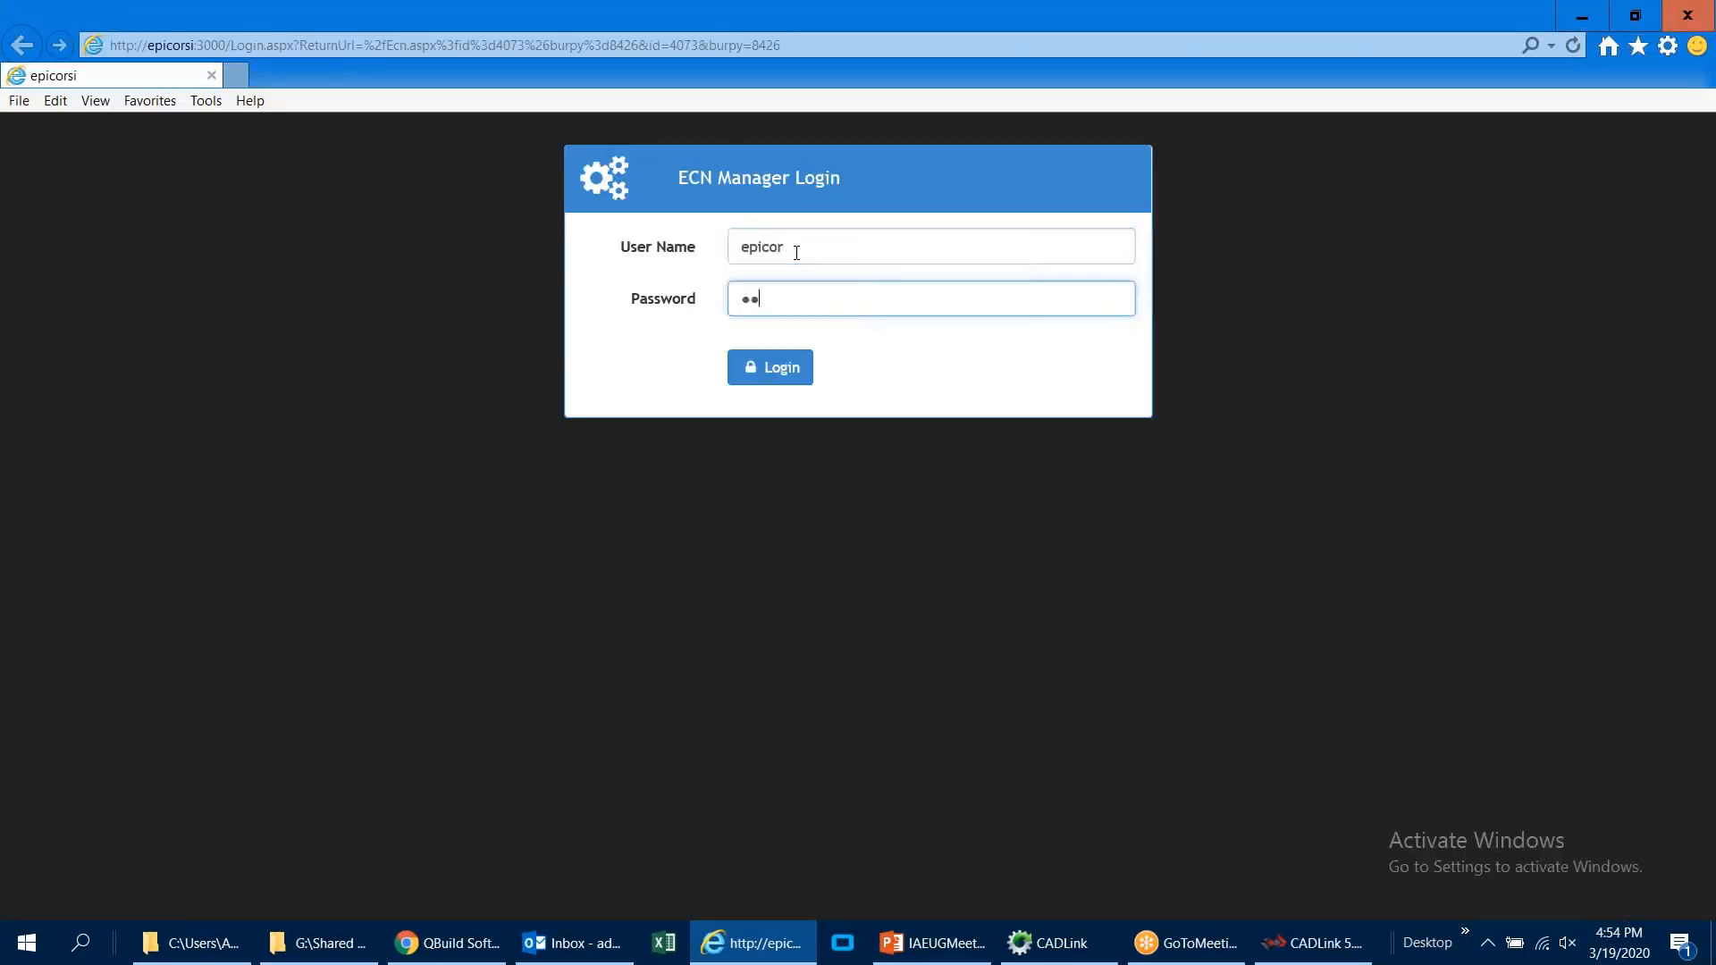
pyautogui.press('Return')
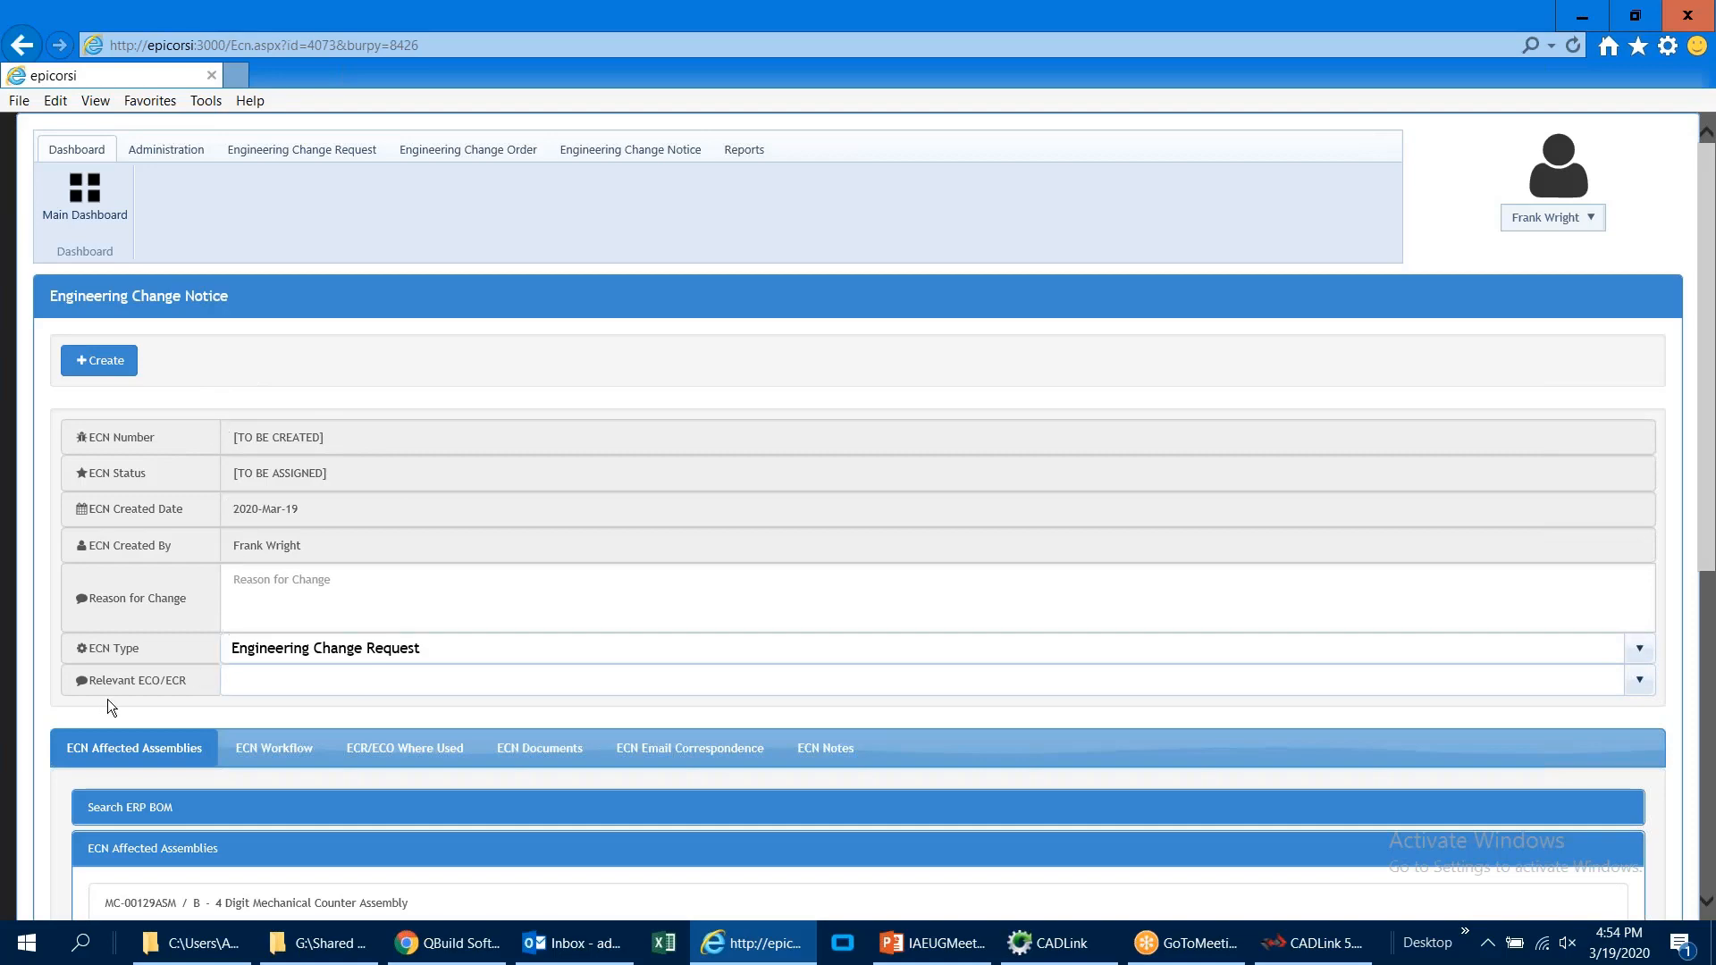
# Step: Set ECR000076 as the relevant ECO/ECR, keep the reason "Customer feedback", and create the engineering change notice
pyautogui.click(234, 682)
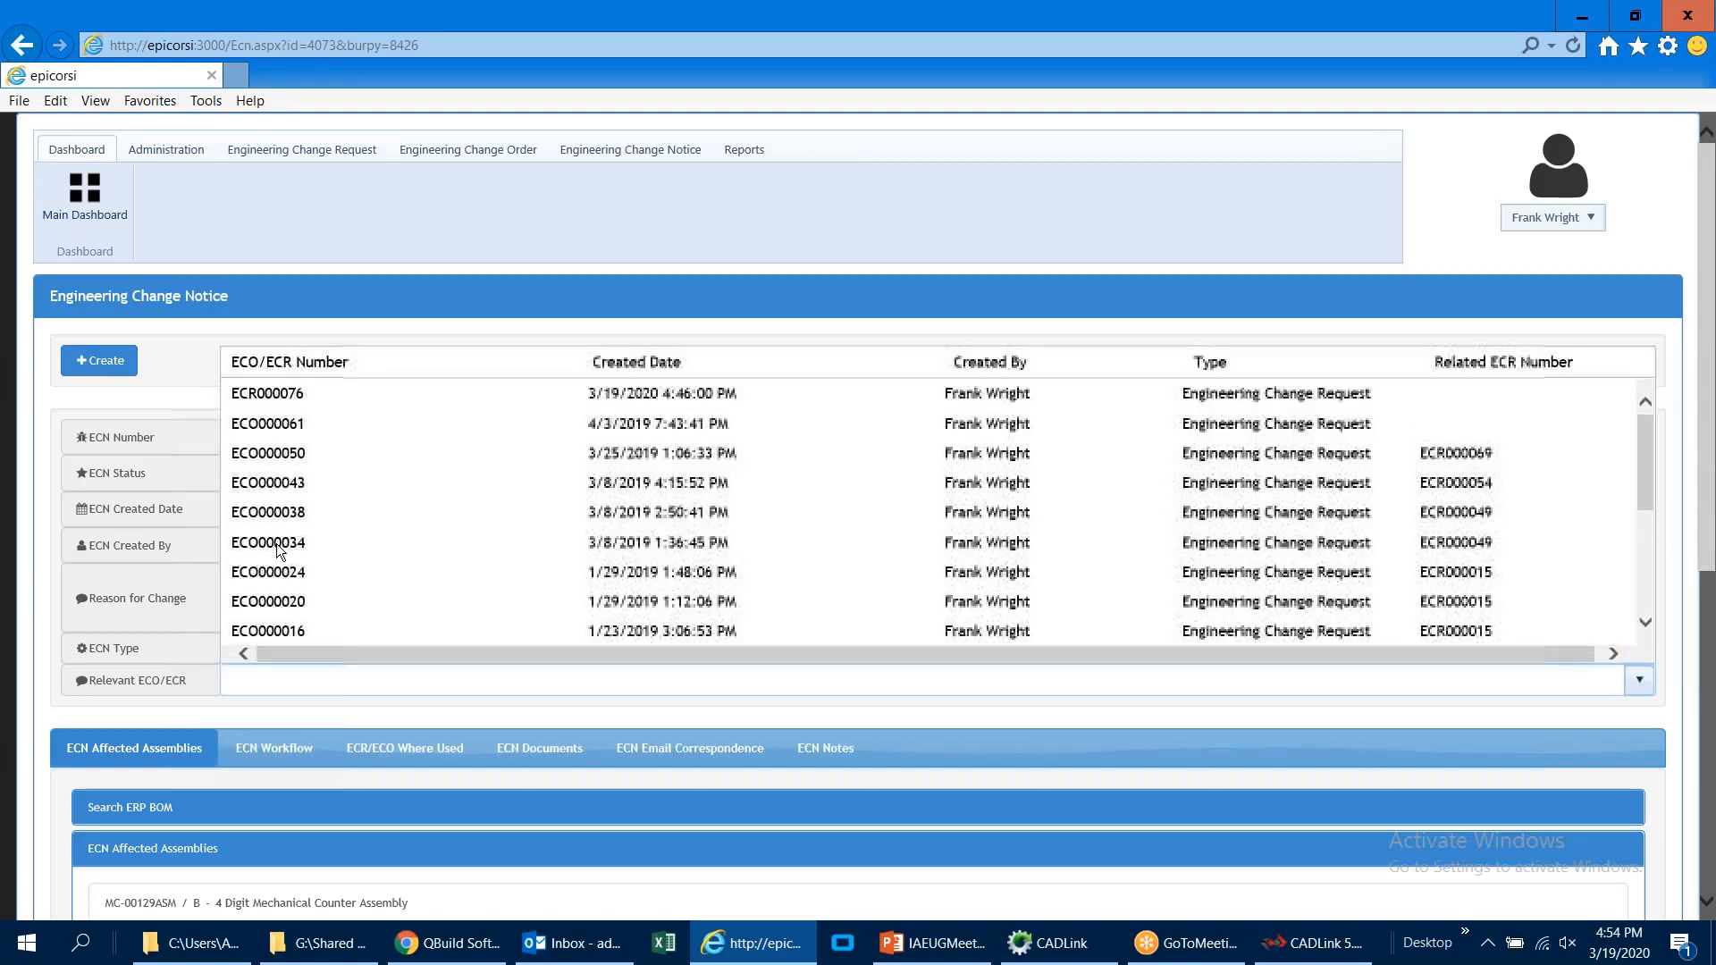
pyautogui.click(293, 400)
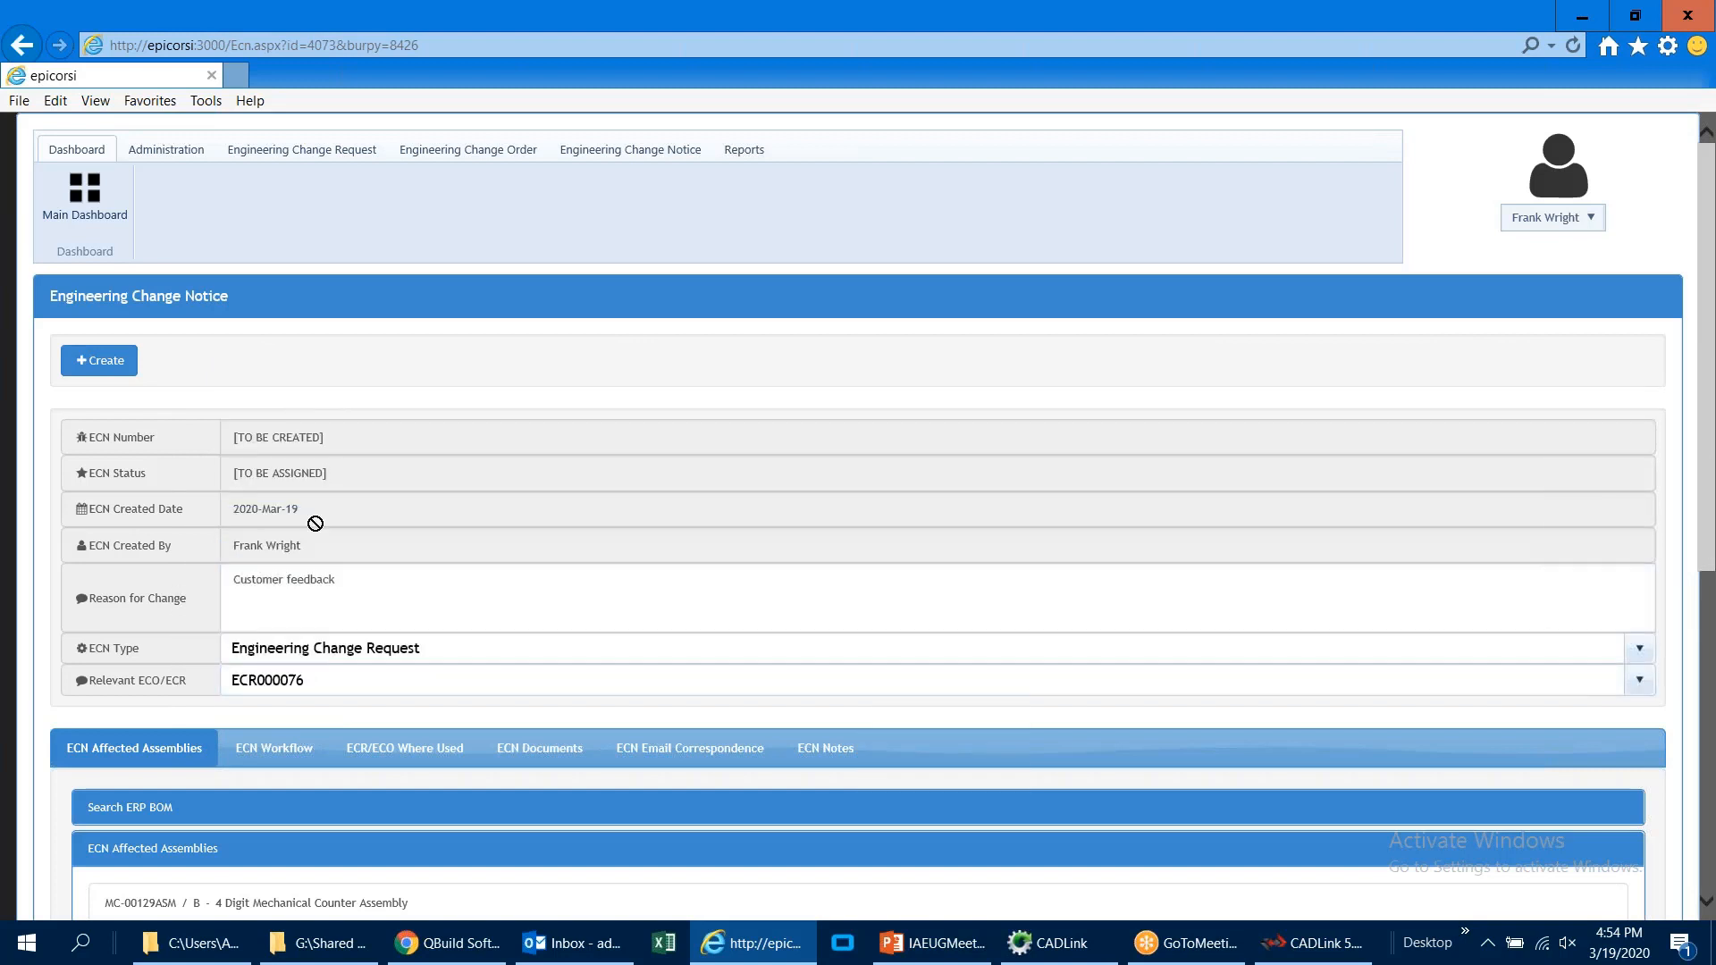
pyautogui.click(167, 600)
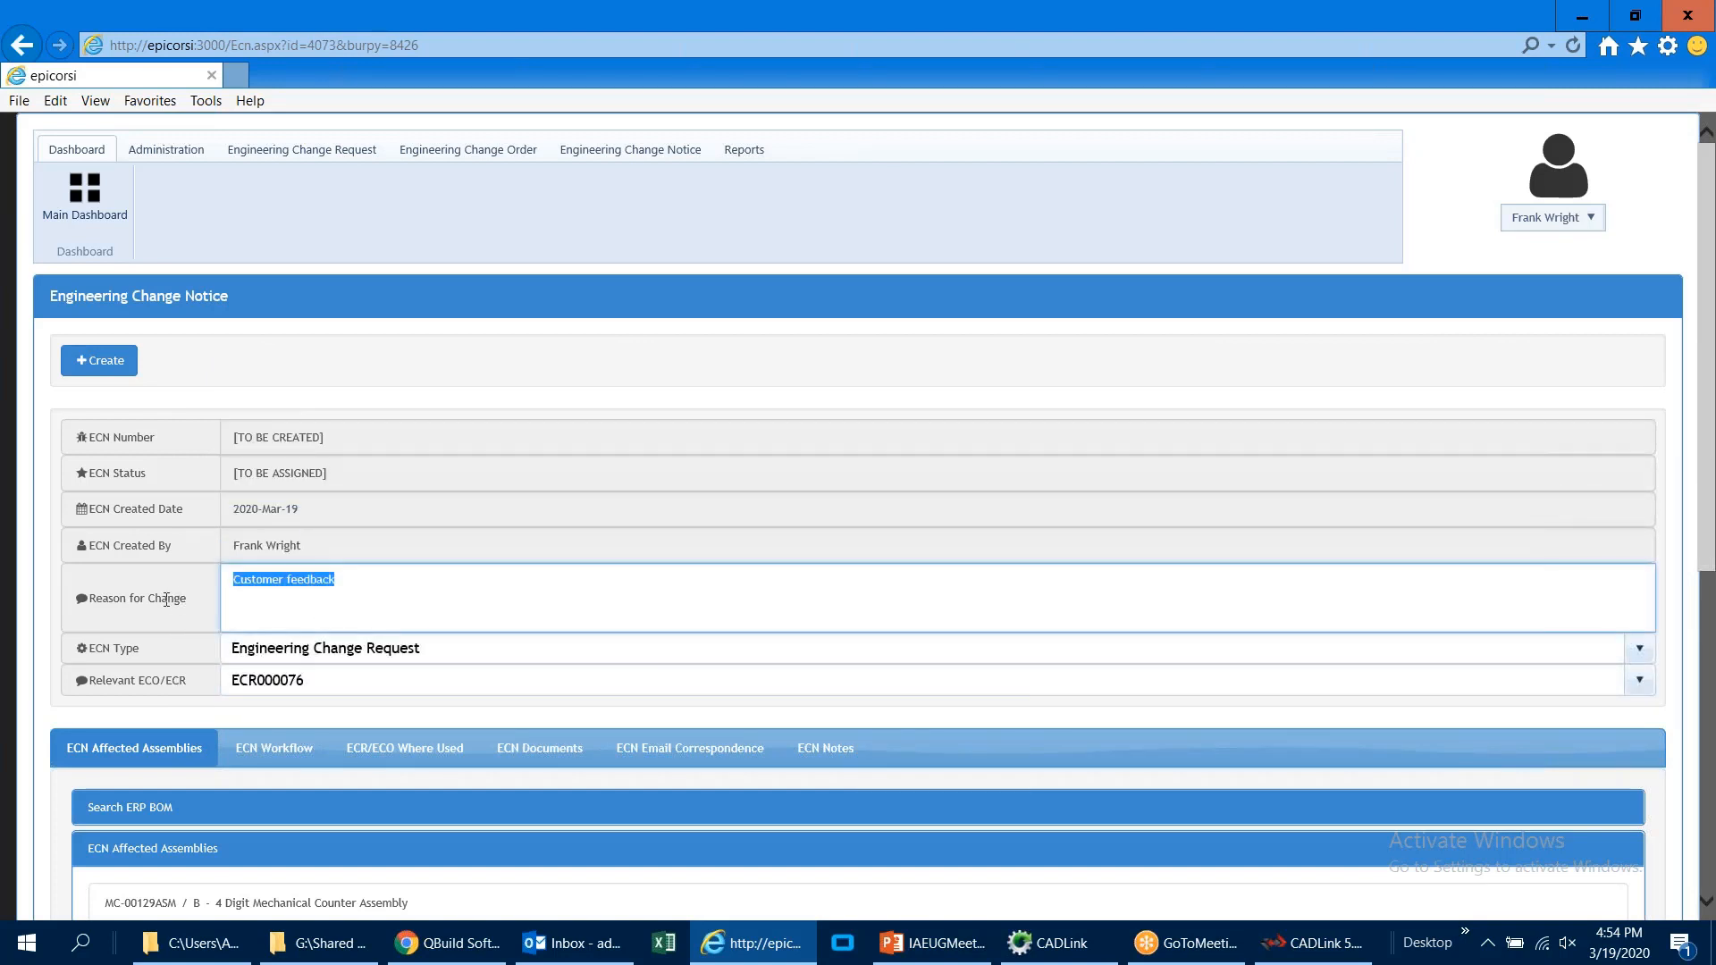
pyautogui.click(350, 590)
pyautogui.click(99, 360)
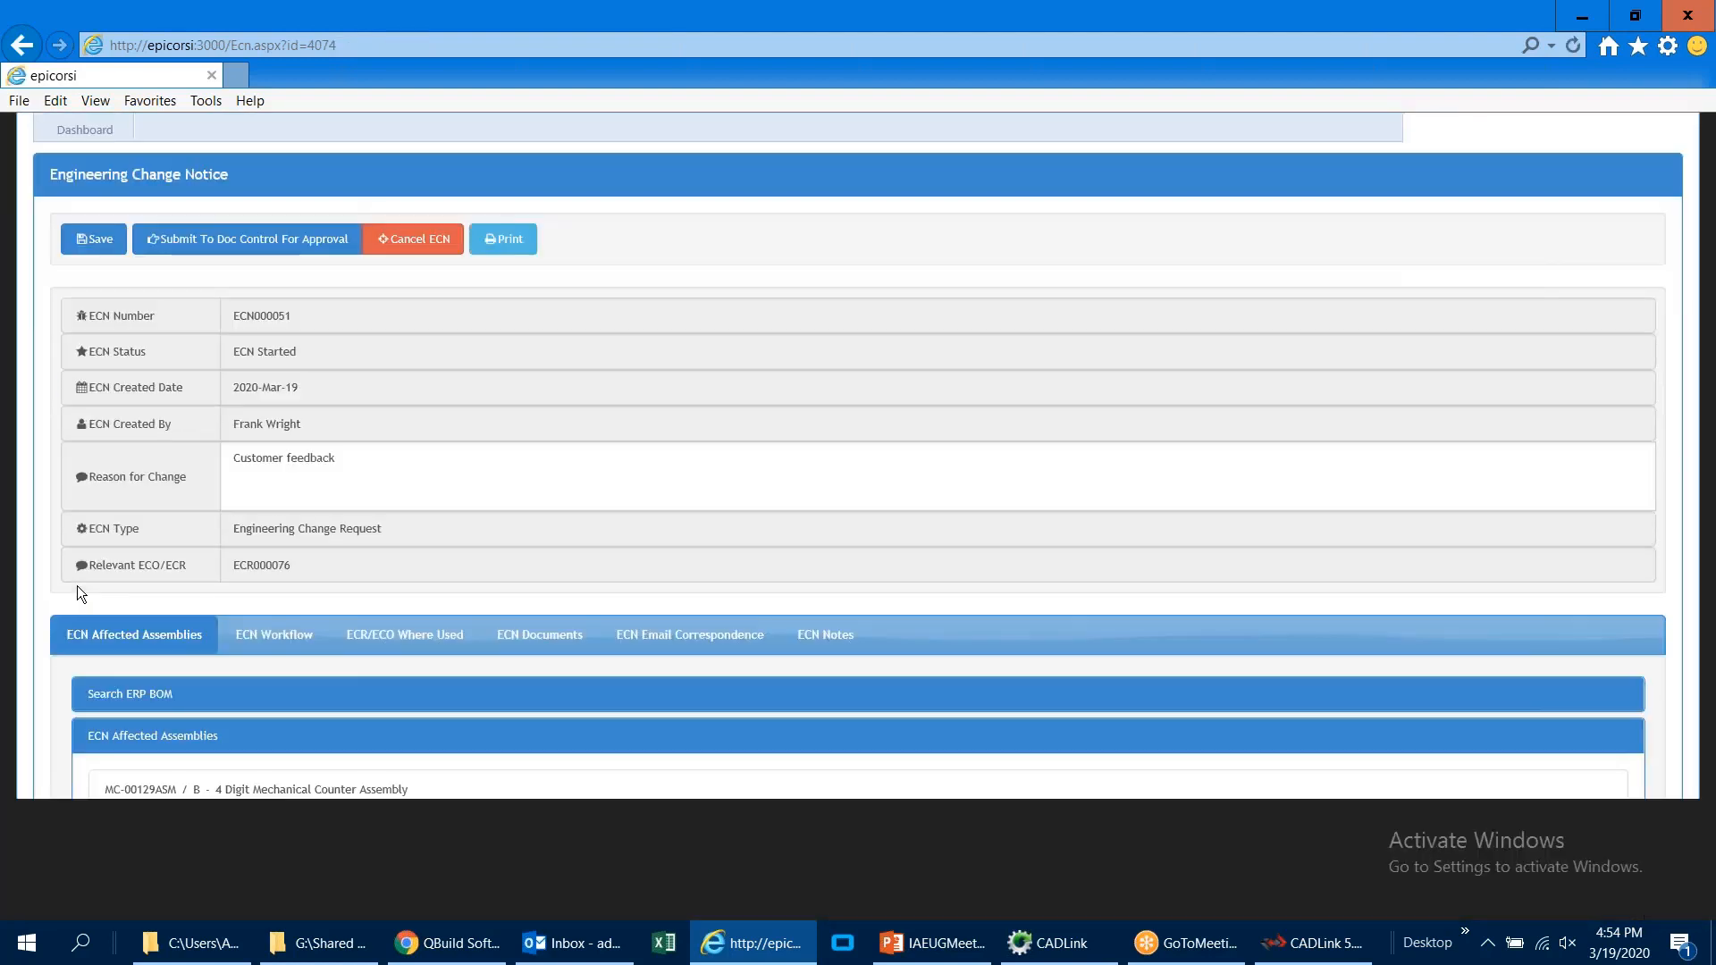
# Step: Check the documents and email correspondence attached to the new ECN
pyautogui.scroll(-1, 76, 587)
pyautogui.click(540, 513)
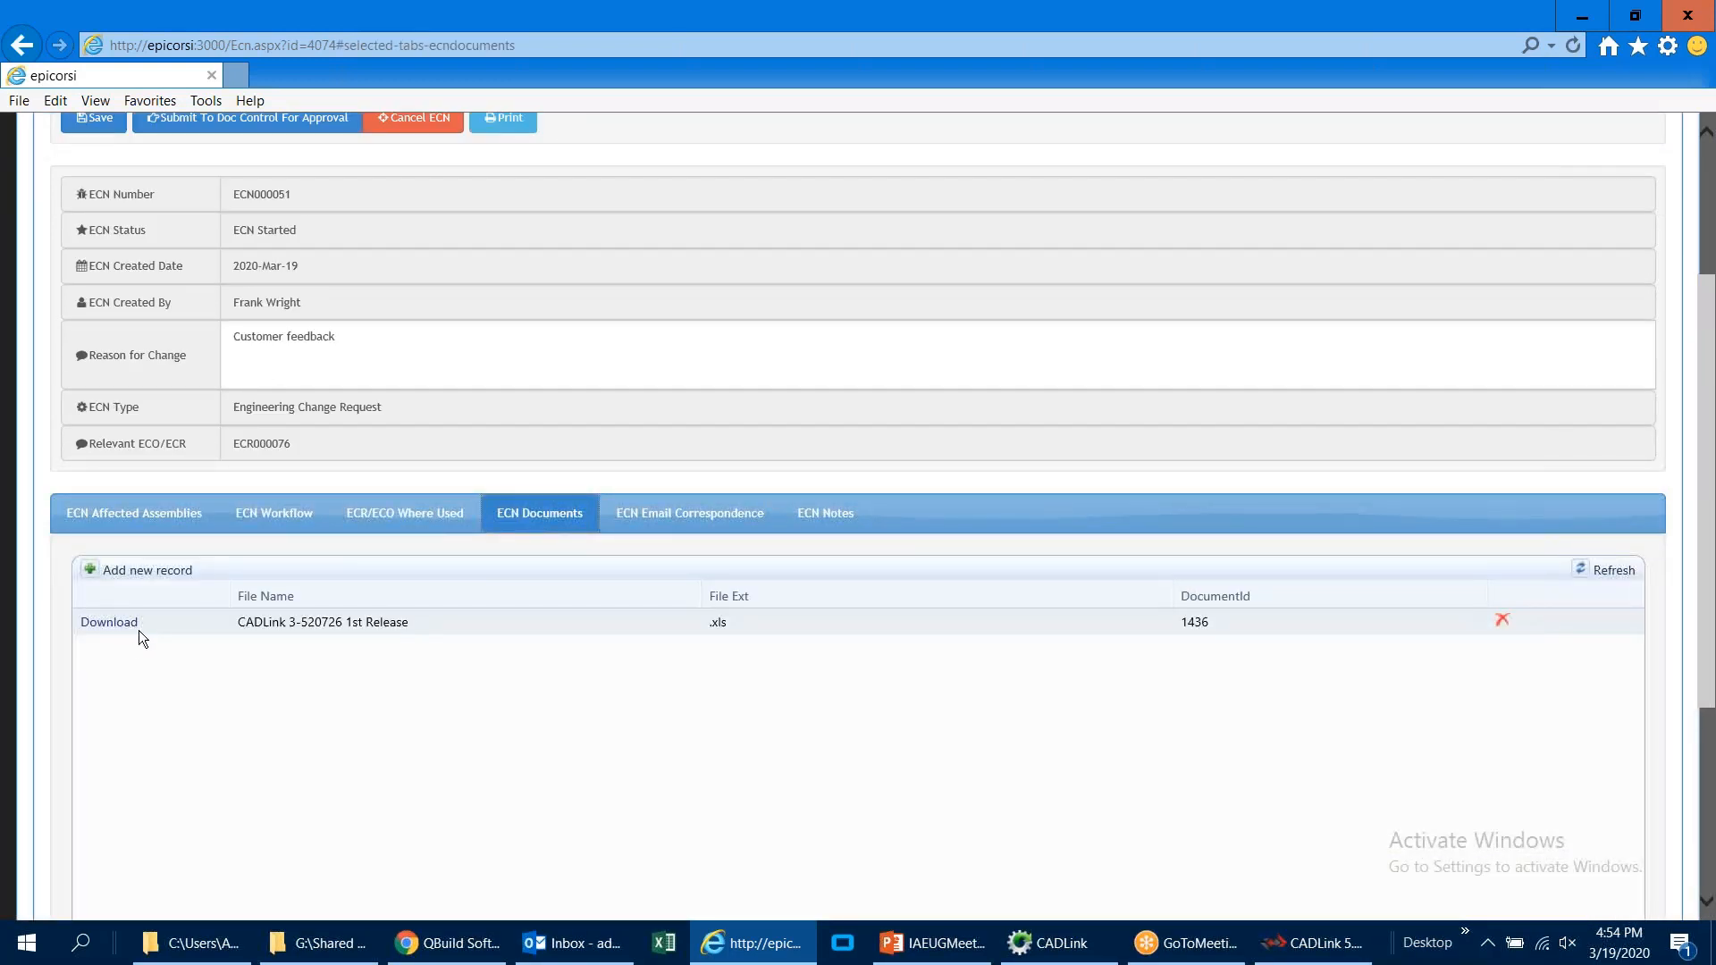
pyautogui.click(695, 531)
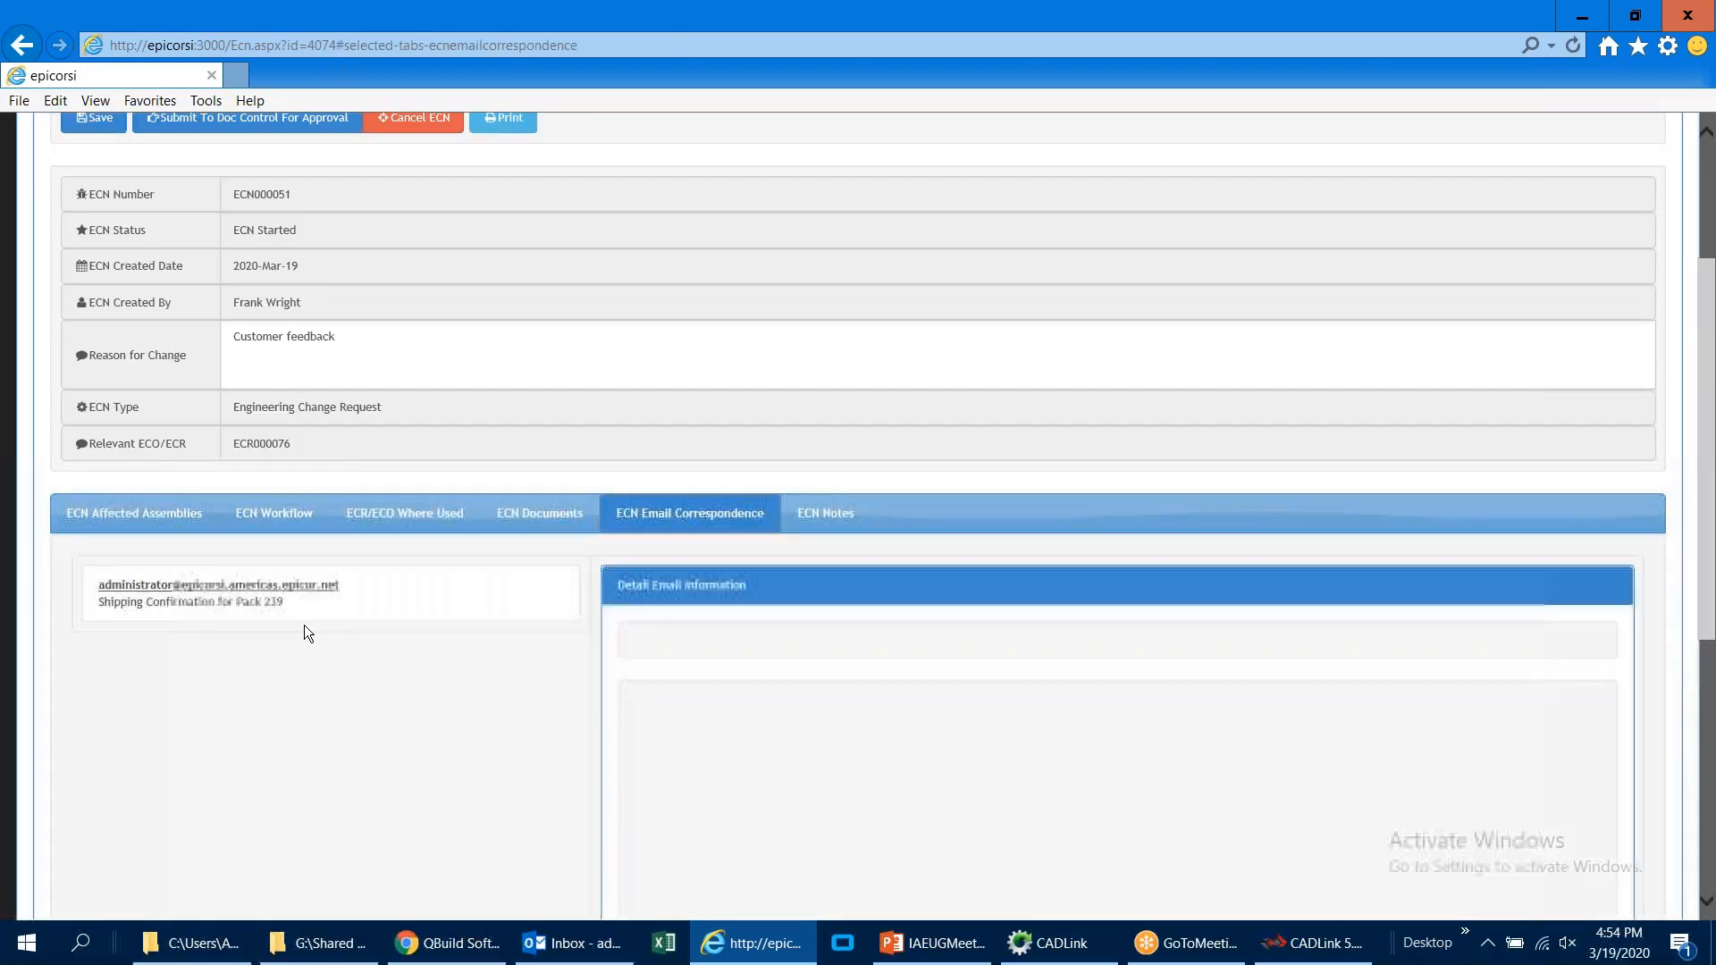
# Step: Add the line "Engineer's notes" below the existing text in the ECN notes
pyautogui.click(833, 512)
pyautogui.click(620, 708)
pyautogui.write('Engin')
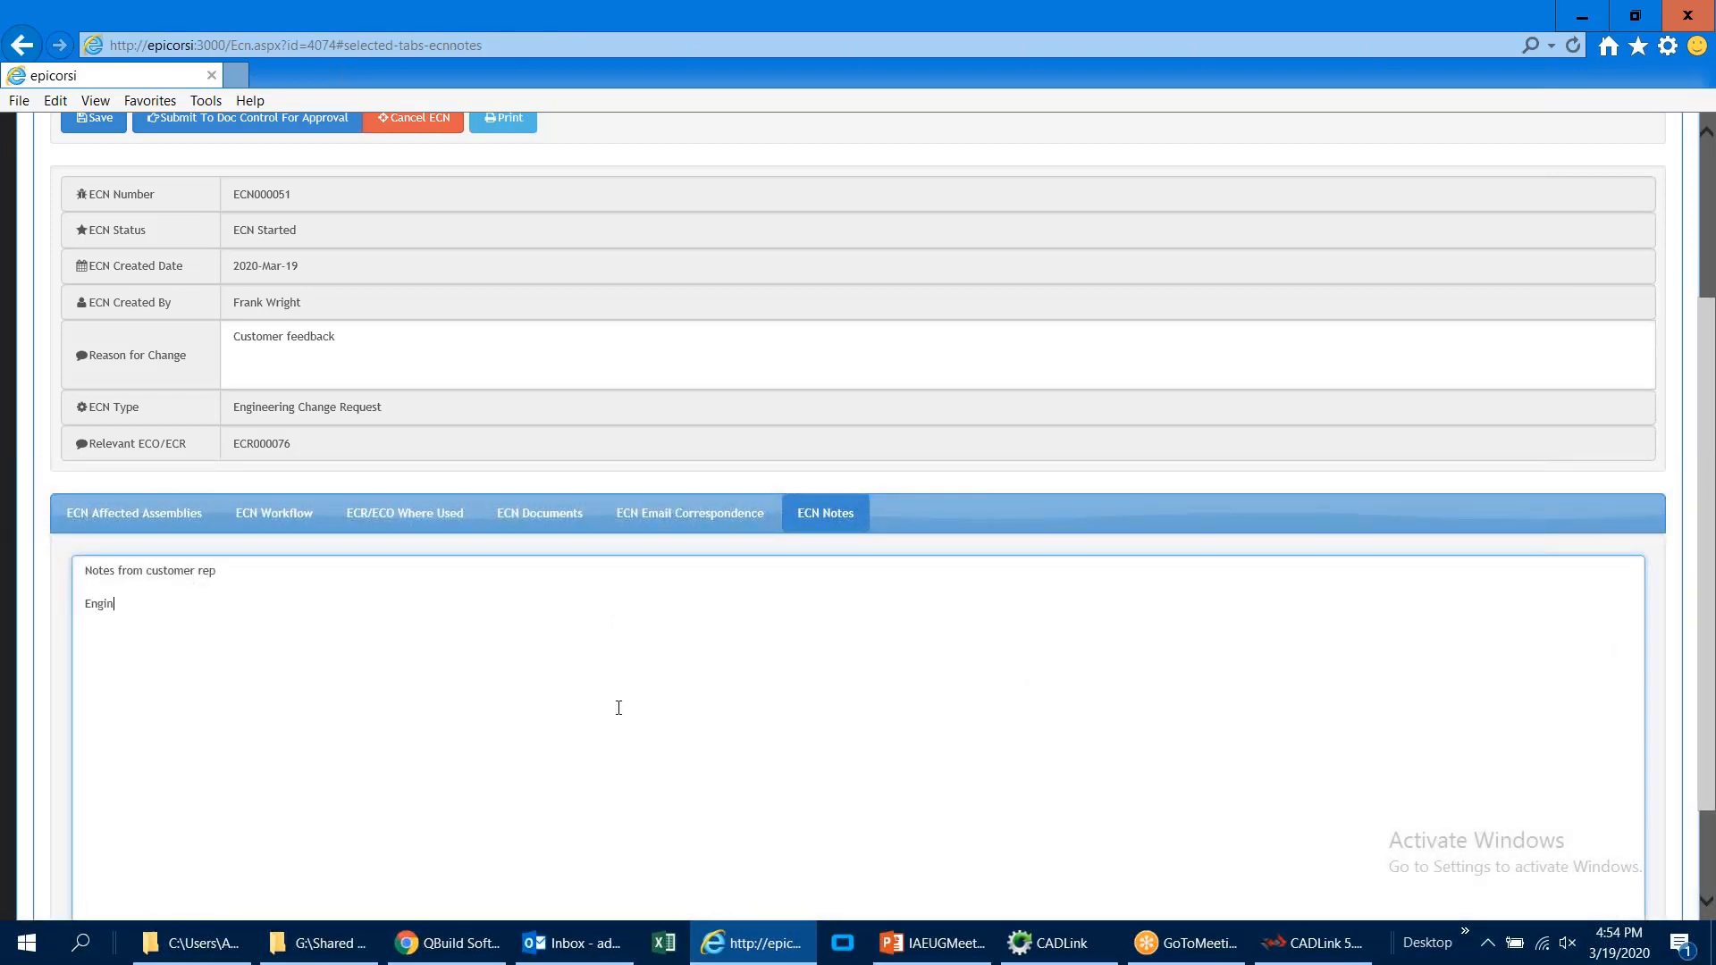
pyautogui.write("eer's notes")
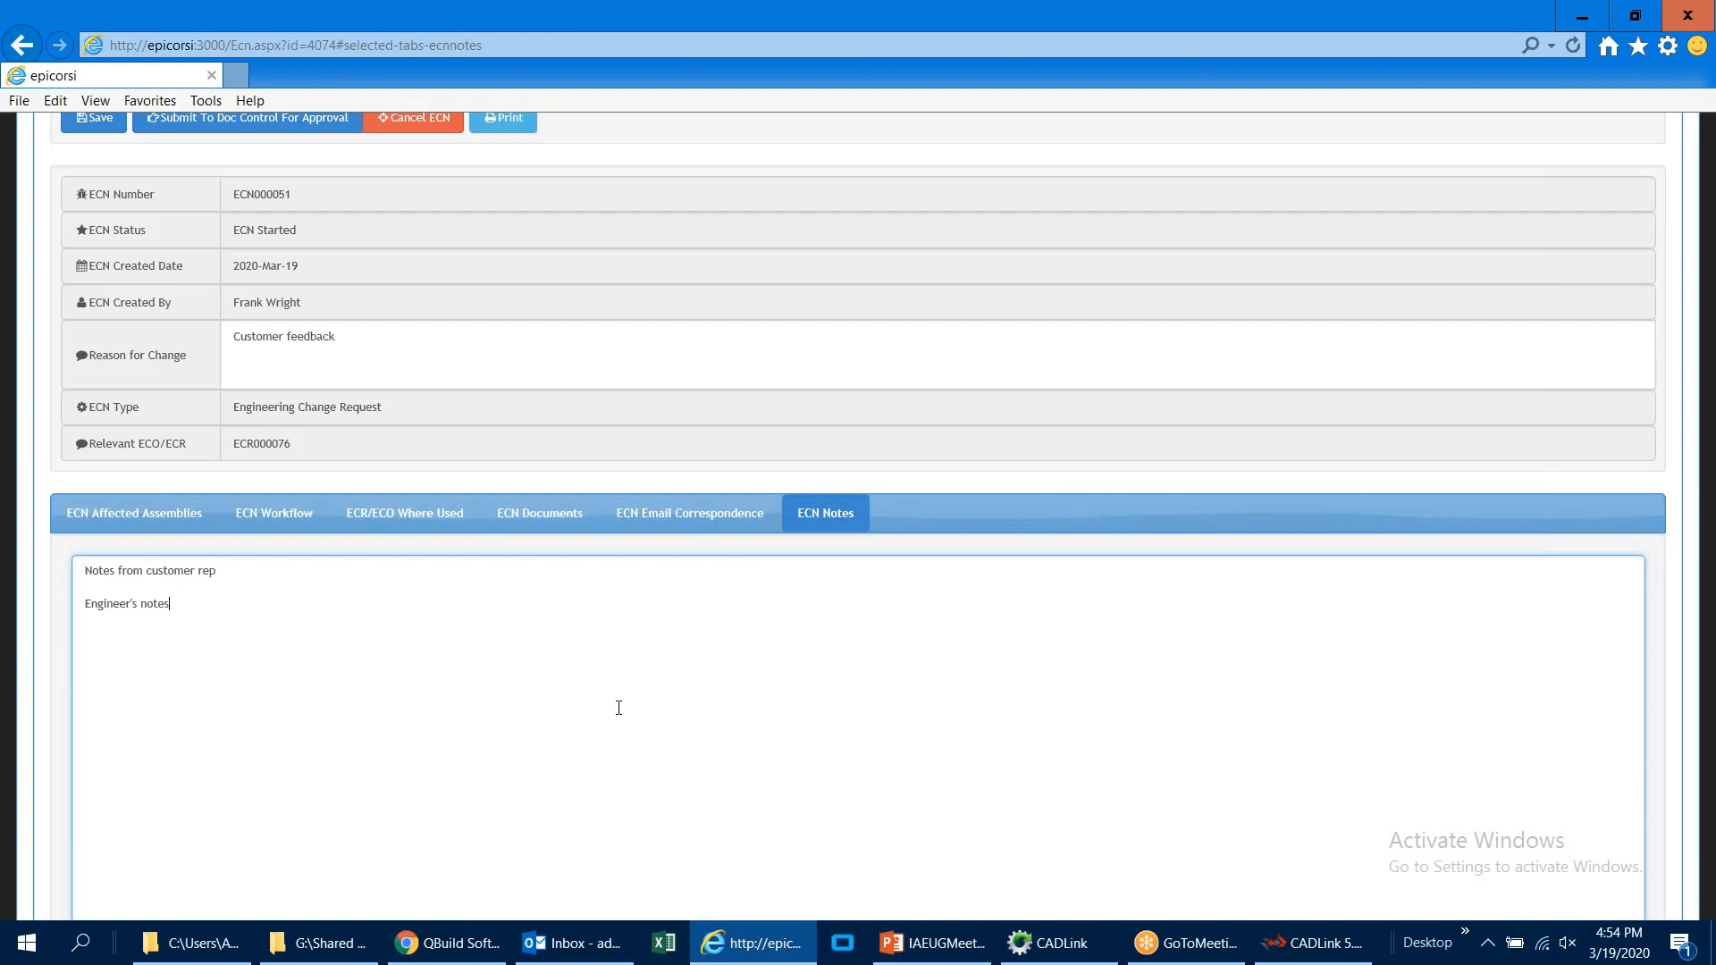
# Step: Review the BOM, operations and BOM changes of the affected assembly MC-00129ASM in the ECN
pyautogui.click(140, 508)
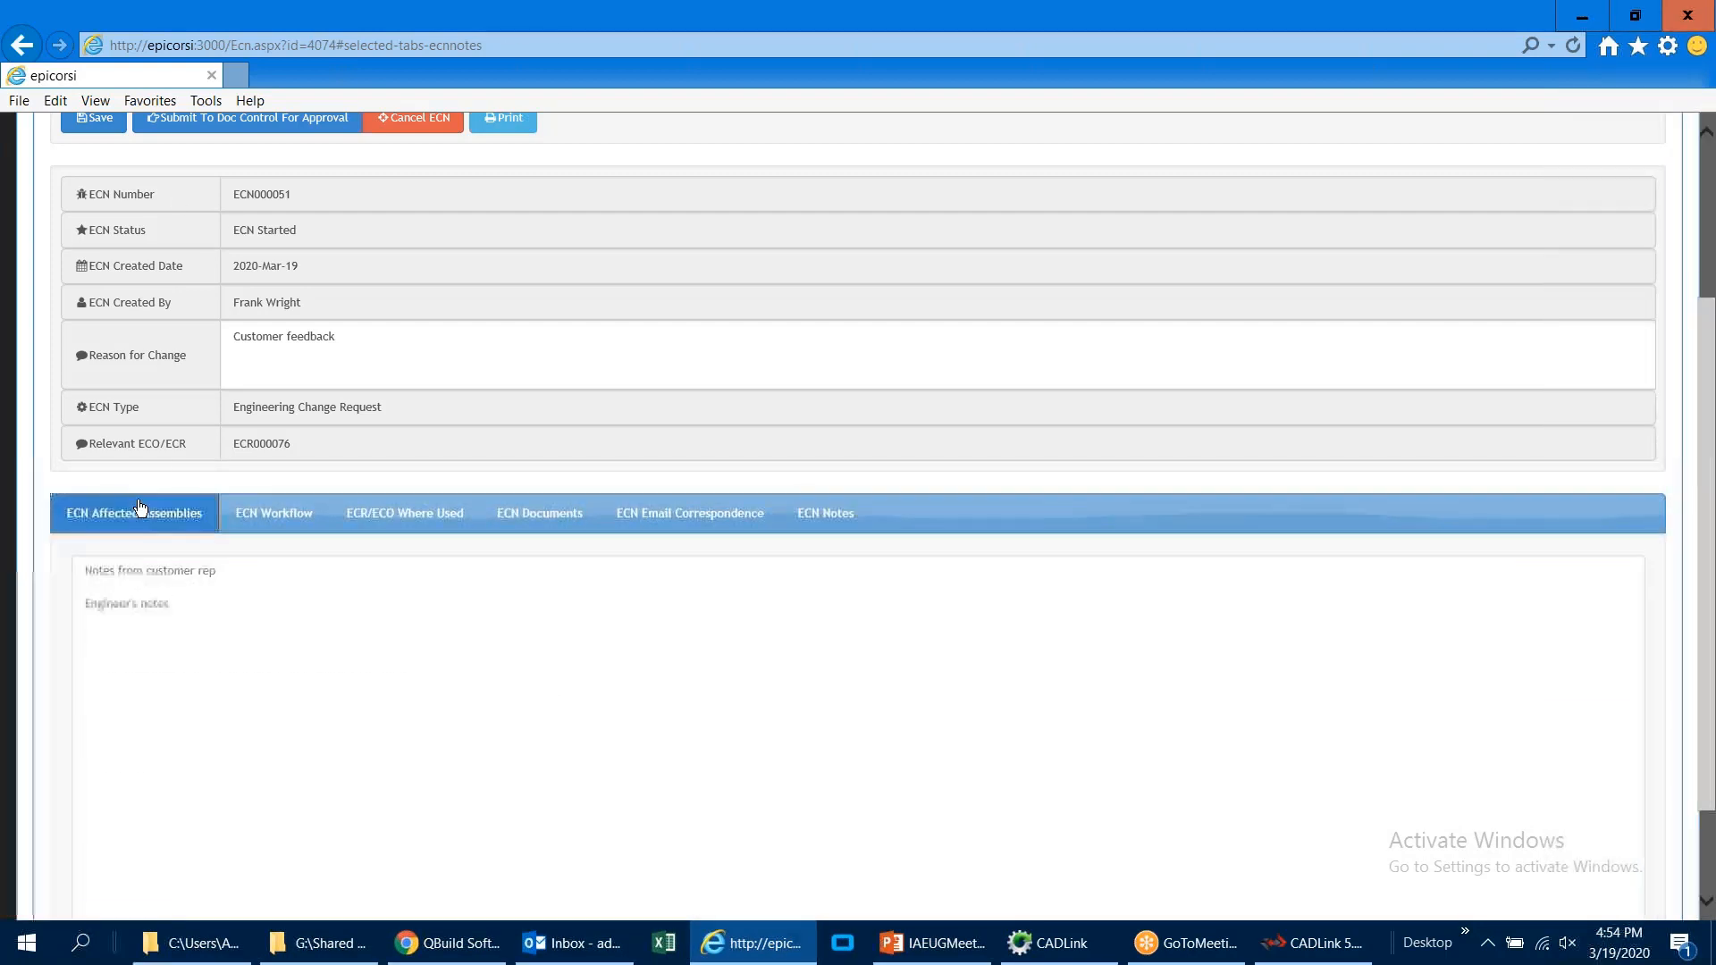
pyautogui.scroll(-3, 56, 624)
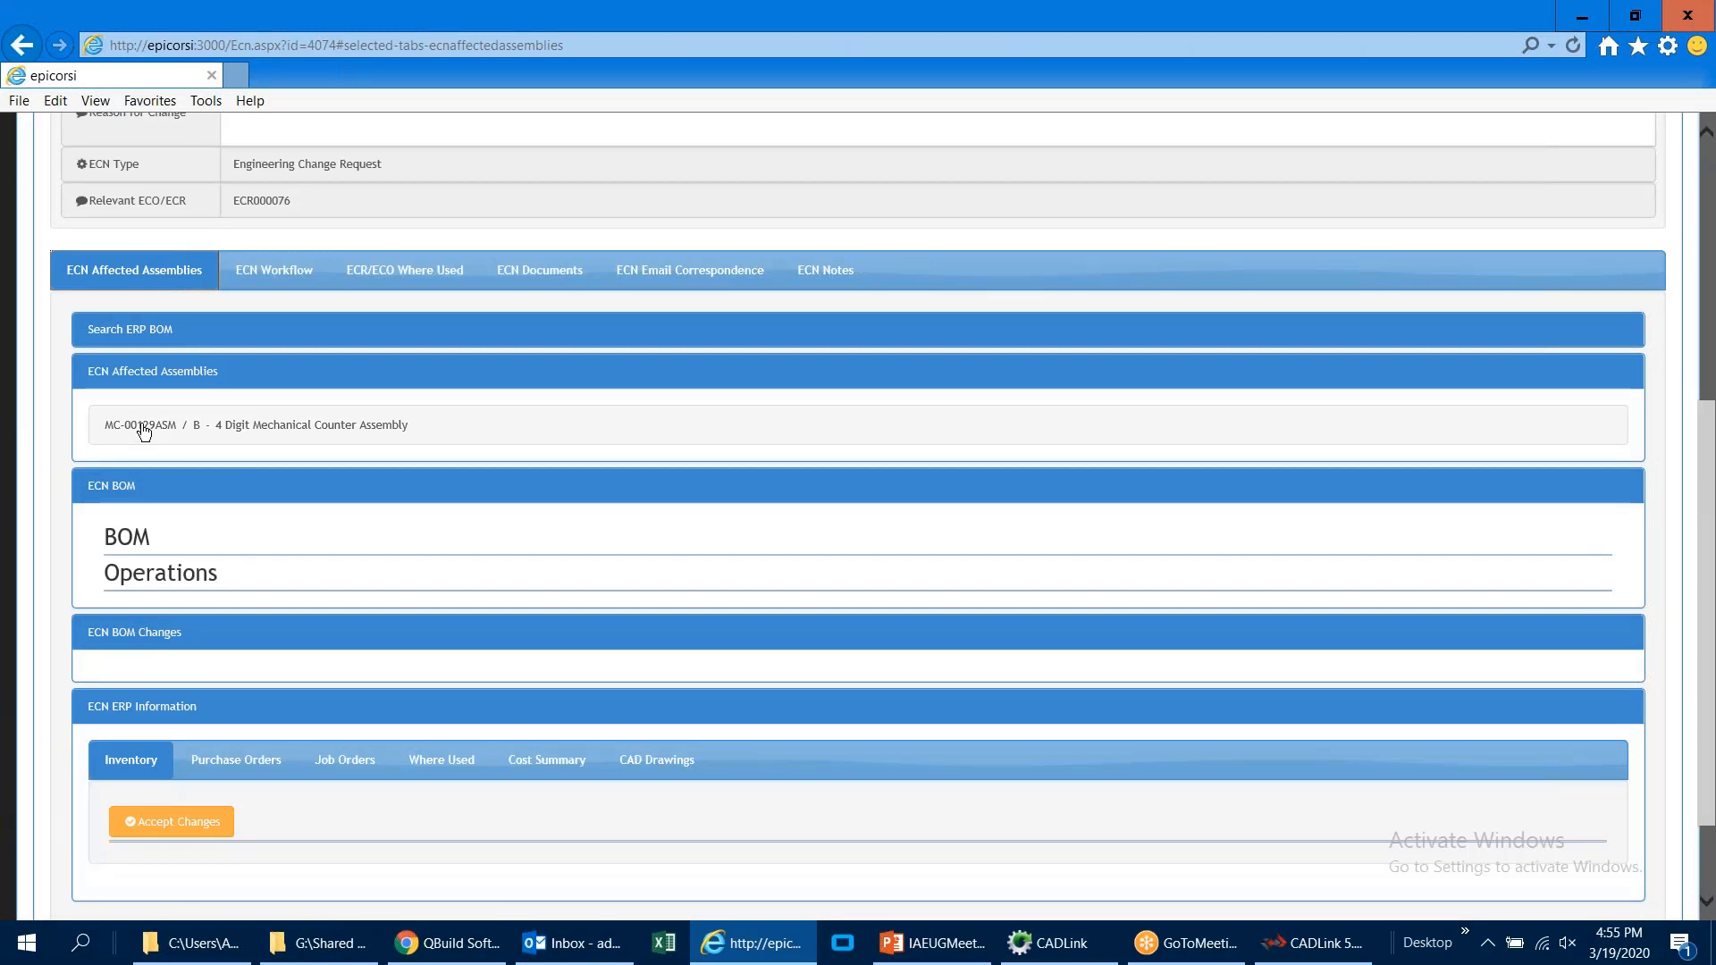
pyautogui.click(132, 435)
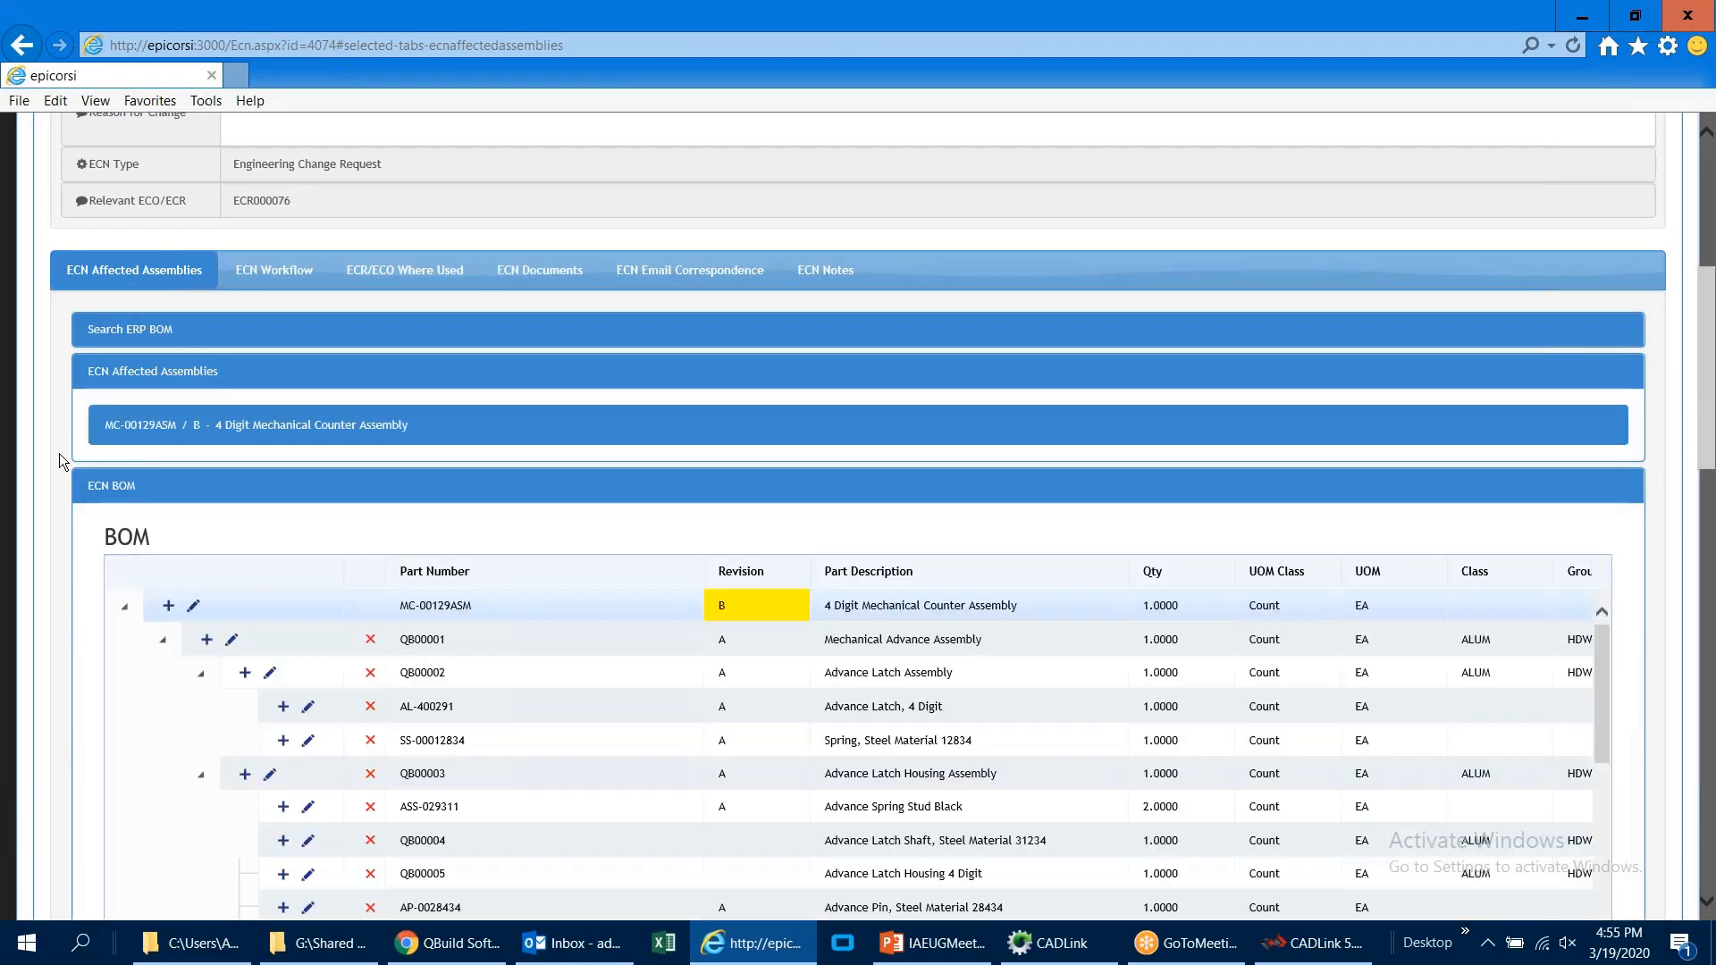
pyautogui.scroll(-2, 59, 454)
pyautogui.scroll(-2, 59, 455)
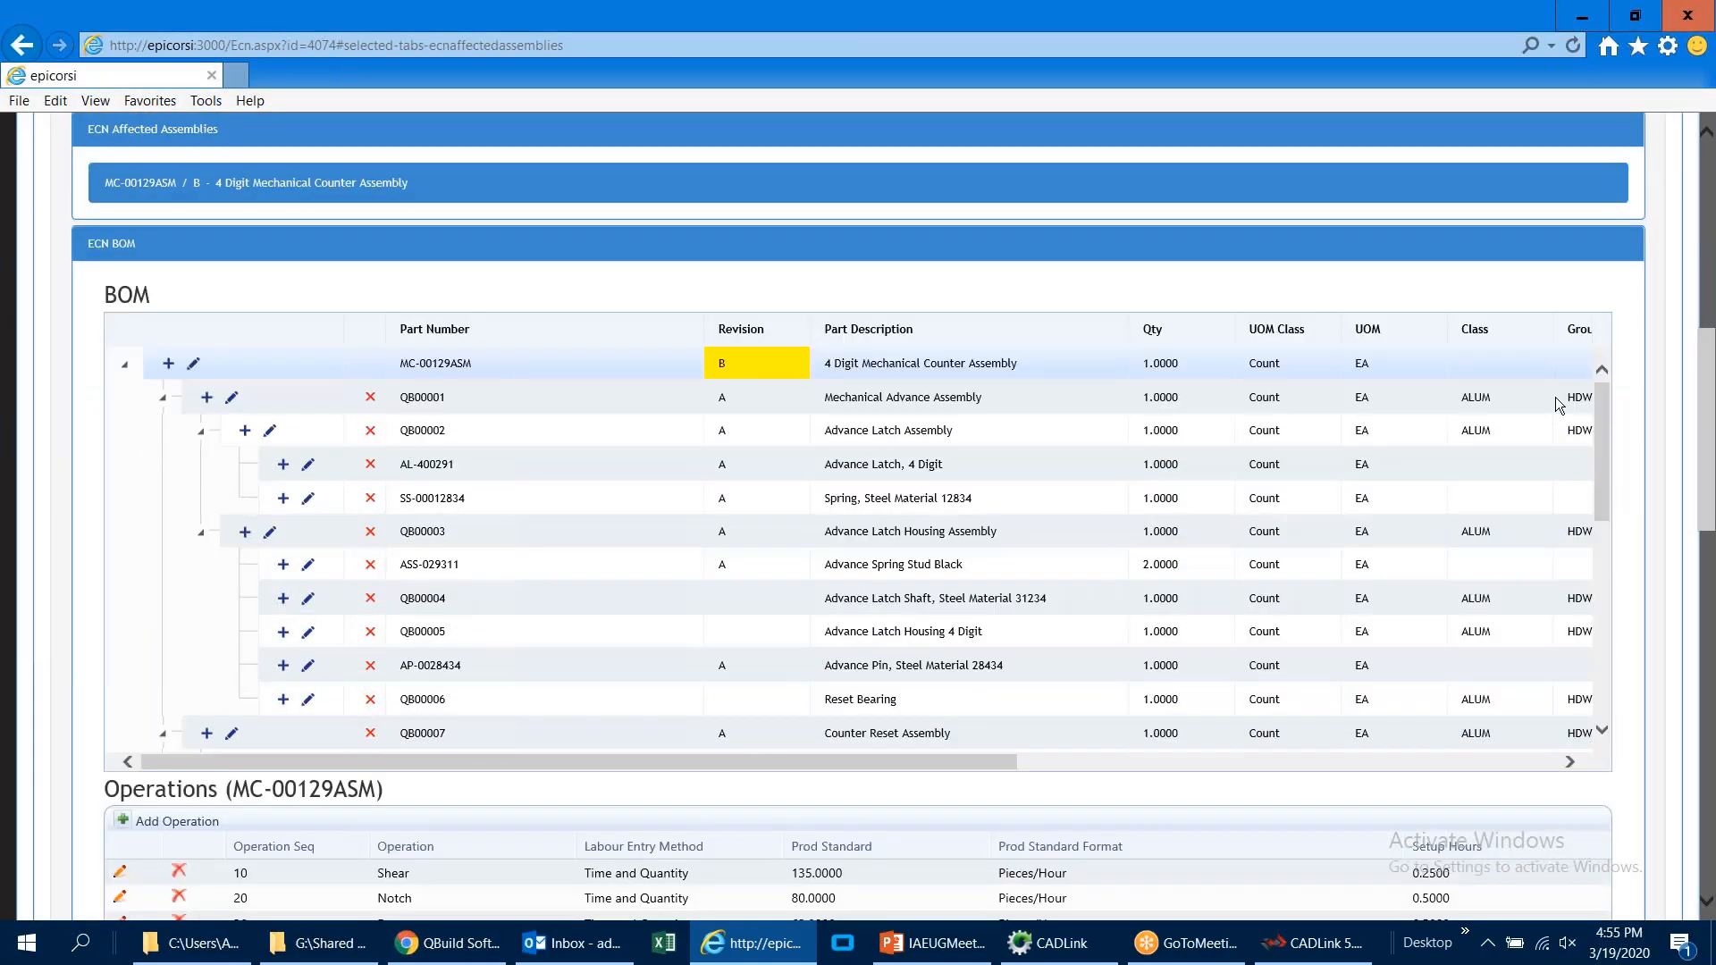
pyautogui.moveTo(1606, 409)
pyautogui.mouseDown()
pyautogui.moveTo(1618, 633)
pyautogui.moveTo(1602, 400)
pyautogui.mouseUp()
pyautogui.scroll(-1, 1621, 411)
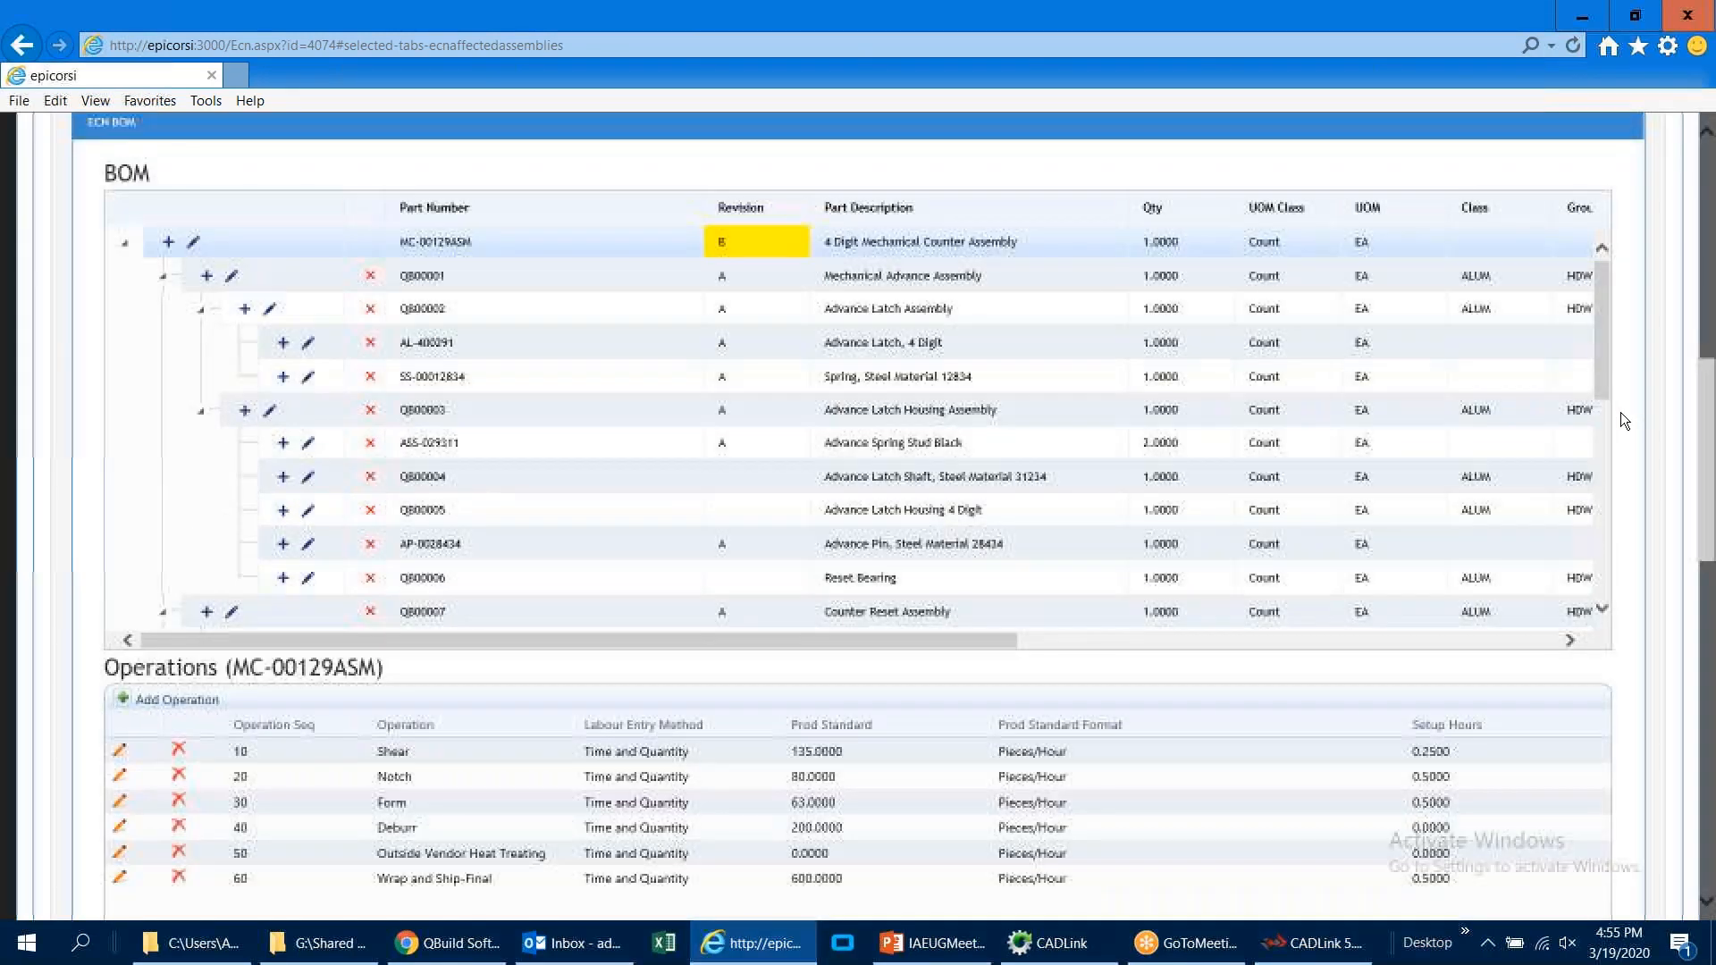
pyautogui.scroll(-1, 1625, 447)
pyautogui.scroll(-5, 1625, 480)
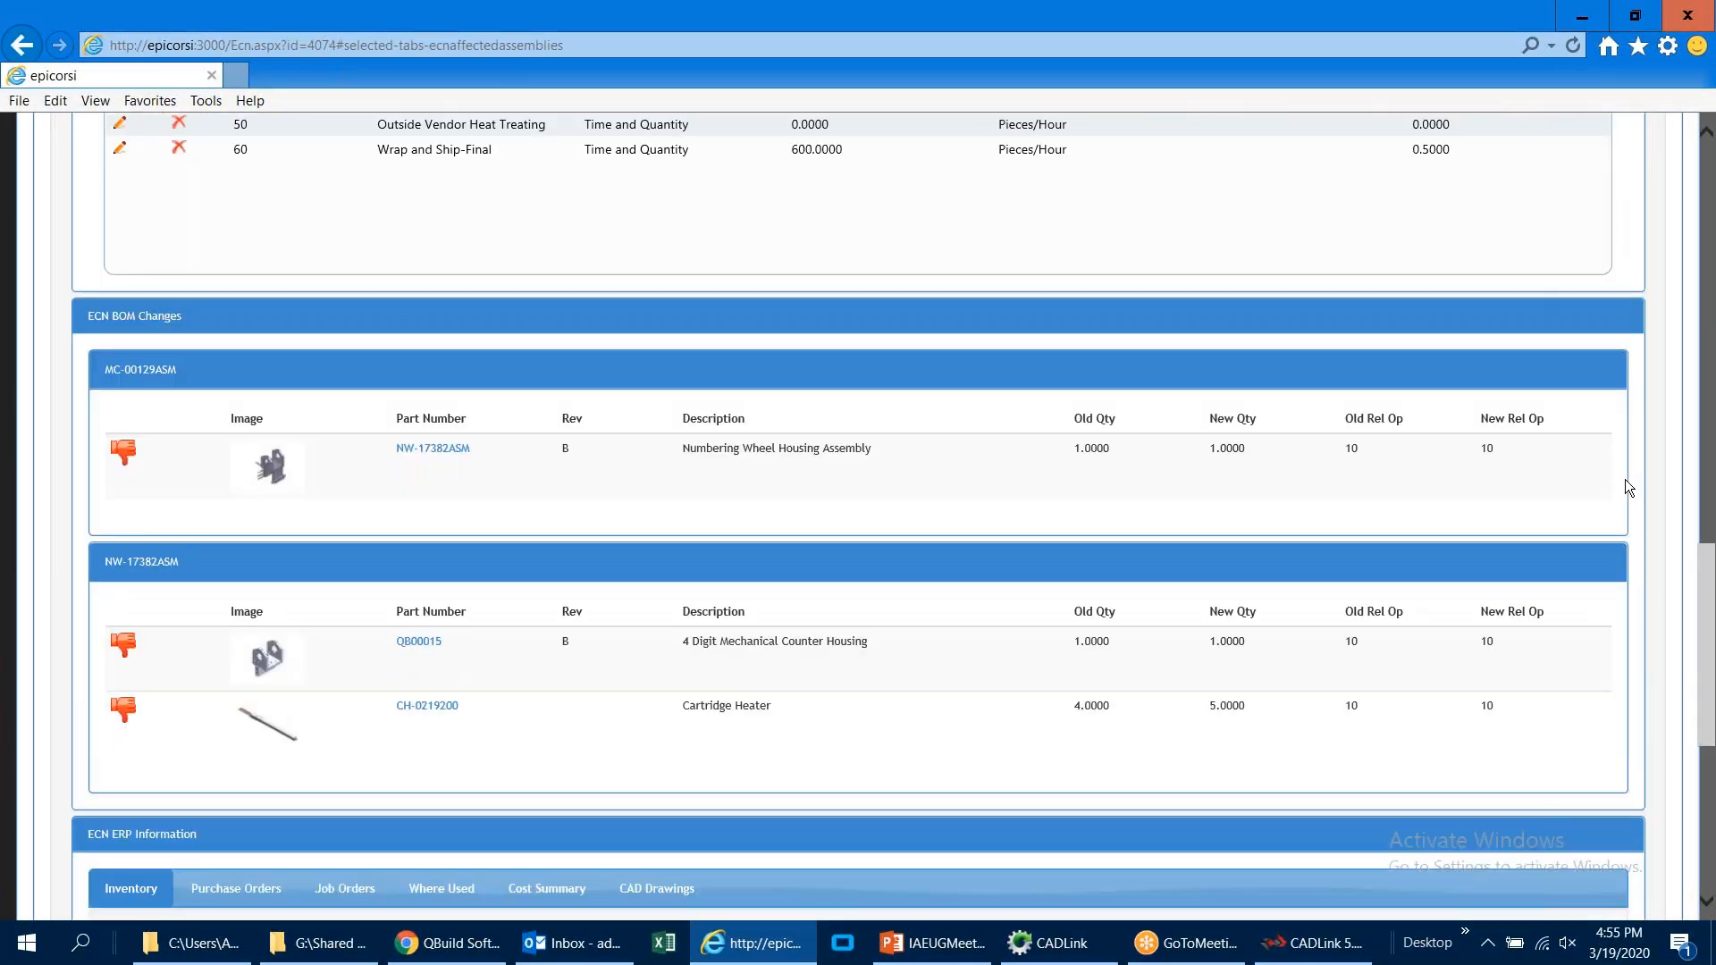
# Step: Examine the ECN's ERP information for the changed parts: inventory, purchase orders, job orders, where used and cost summary
pyautogui.scroll(-3, 1626, 487)
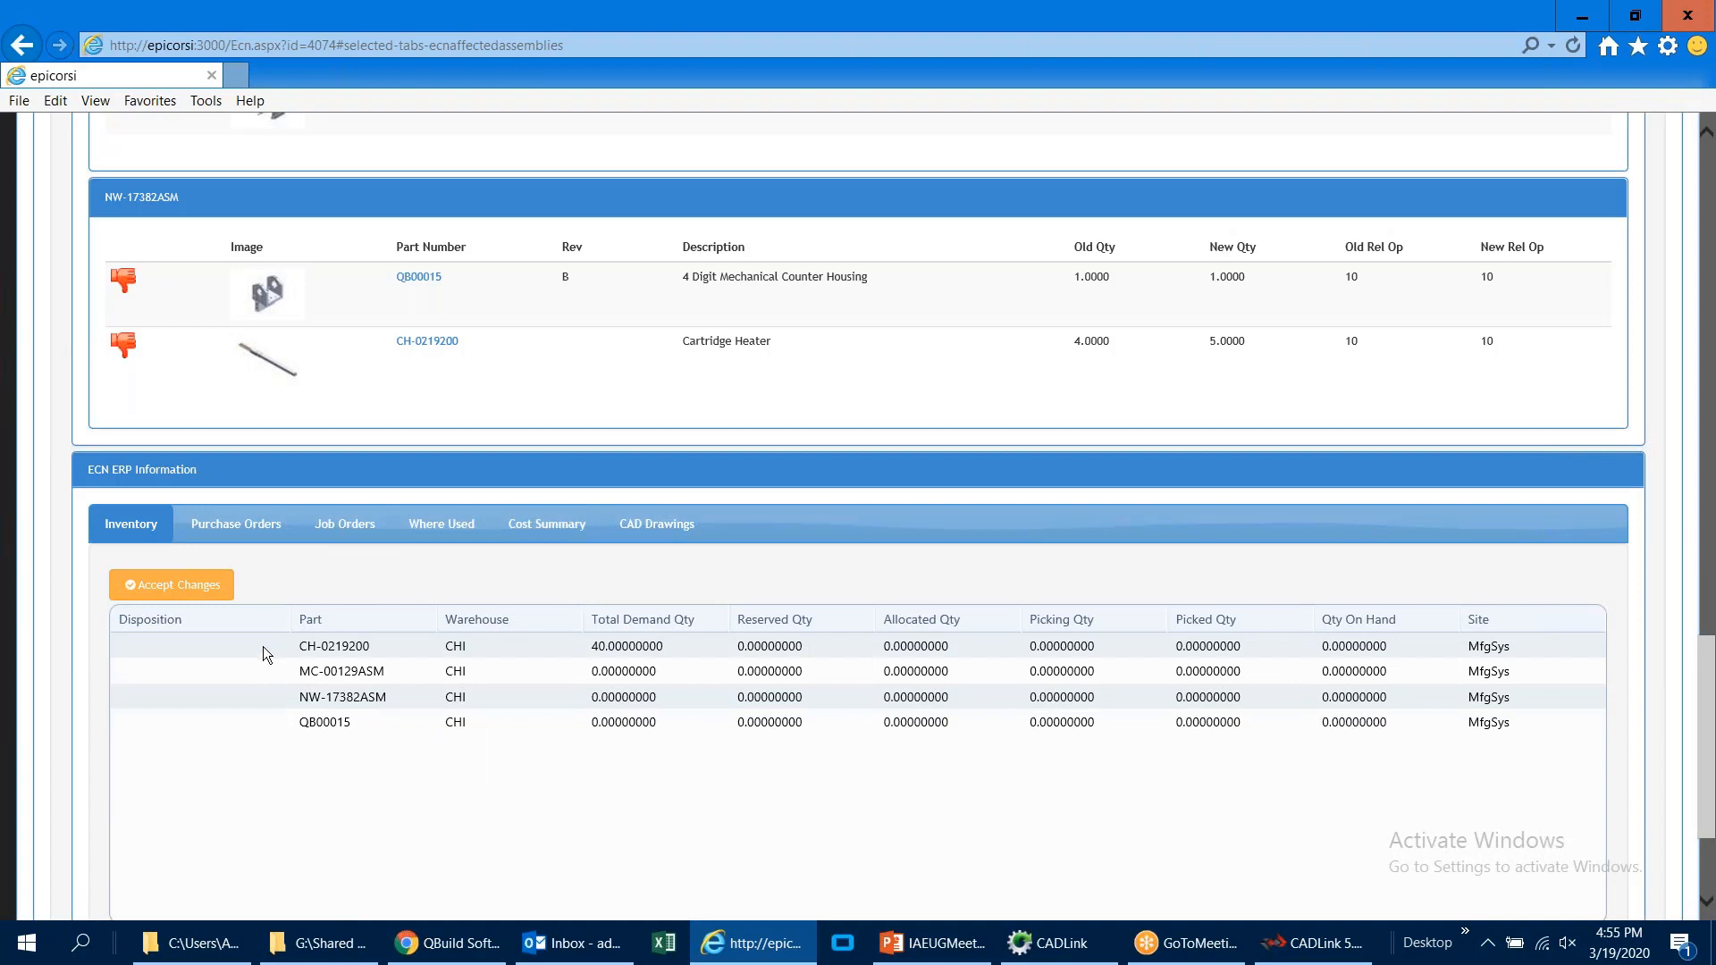
pyautogui.click(244, 534)
pyautogui.click(337, 532)
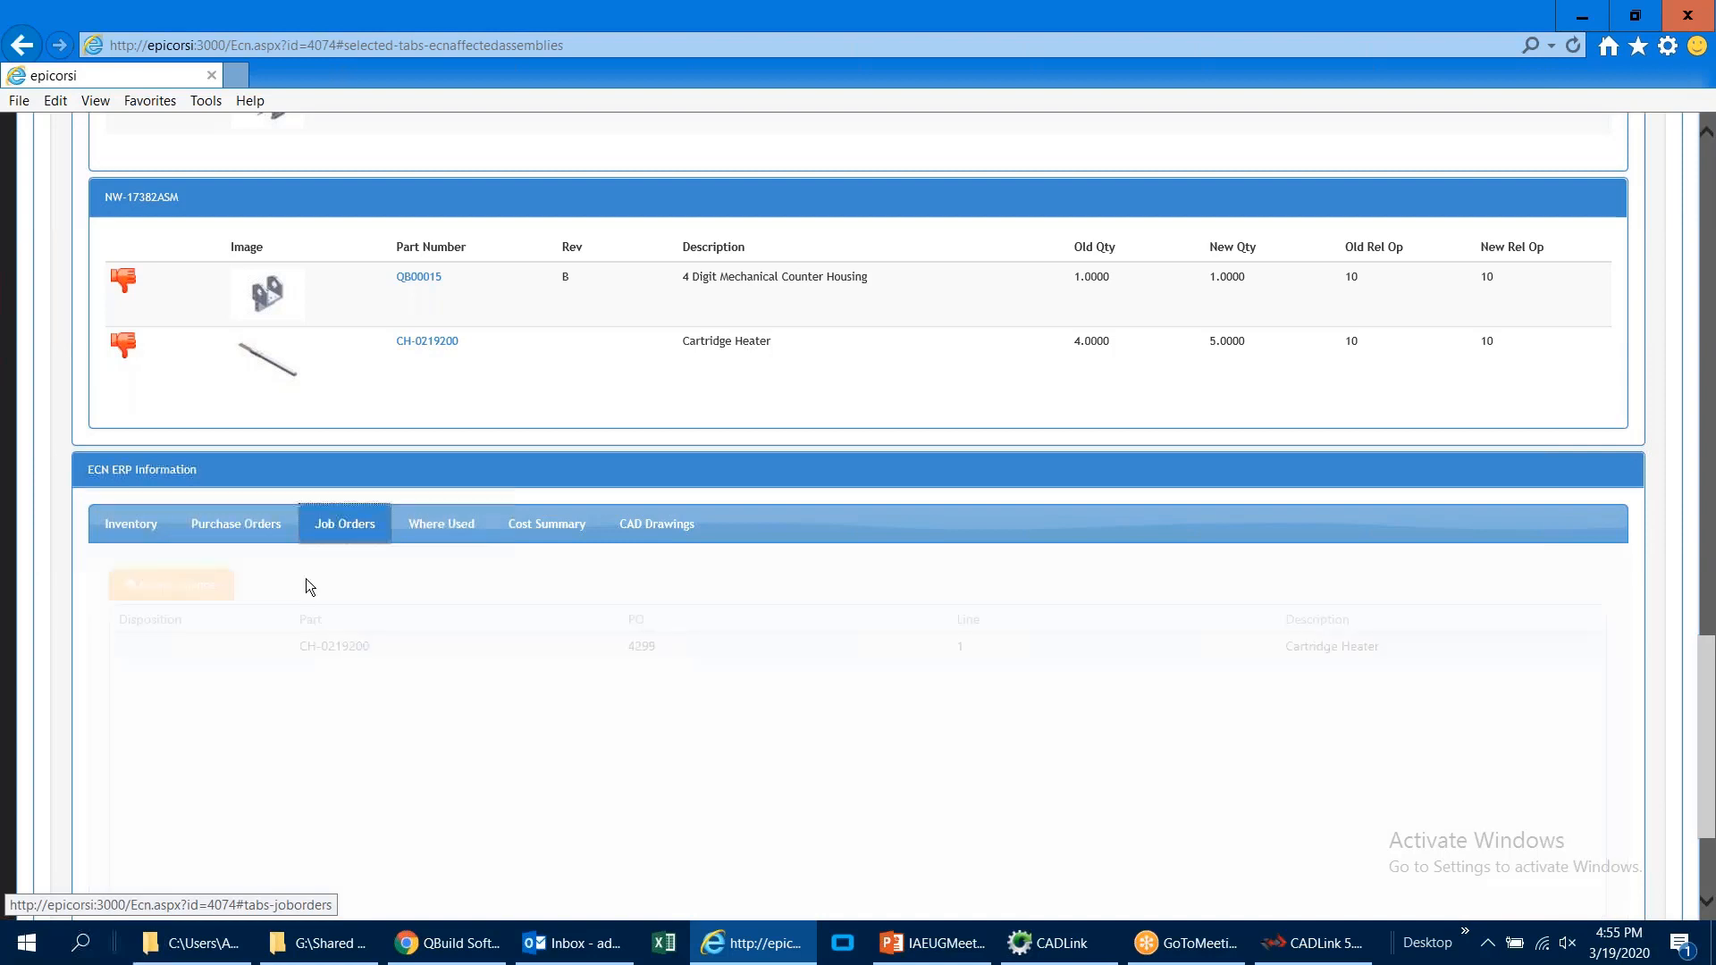
pyautogui.click(458, 527)
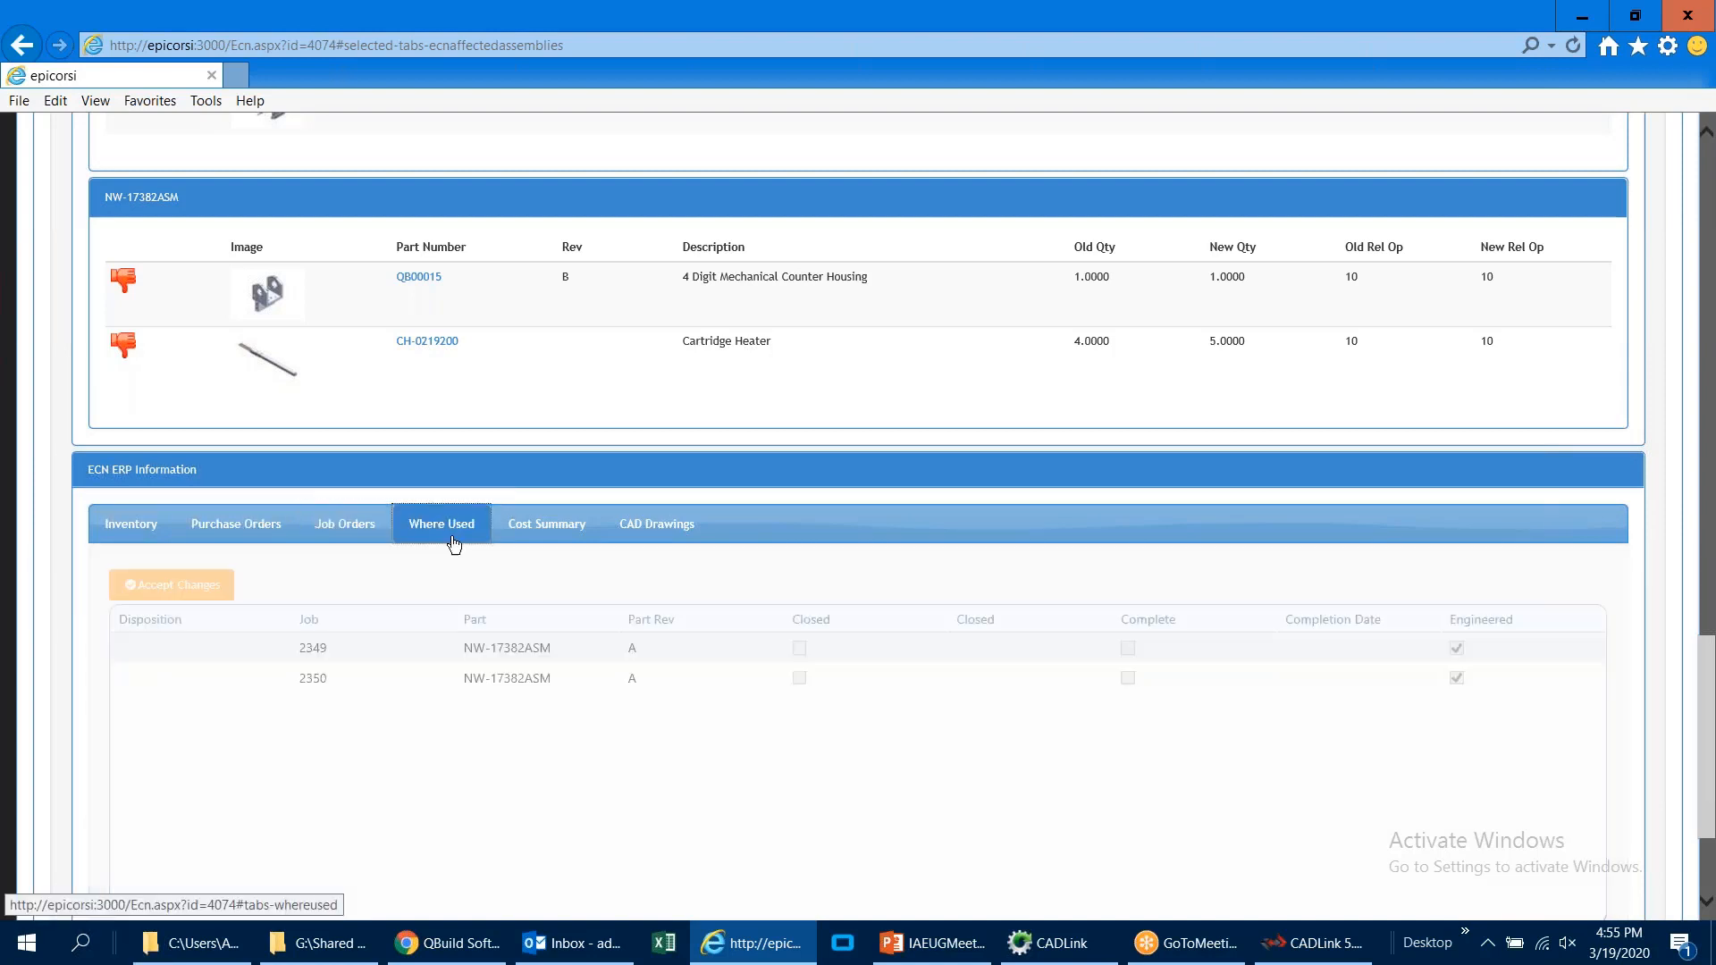
pyautogui.click(520, 534)
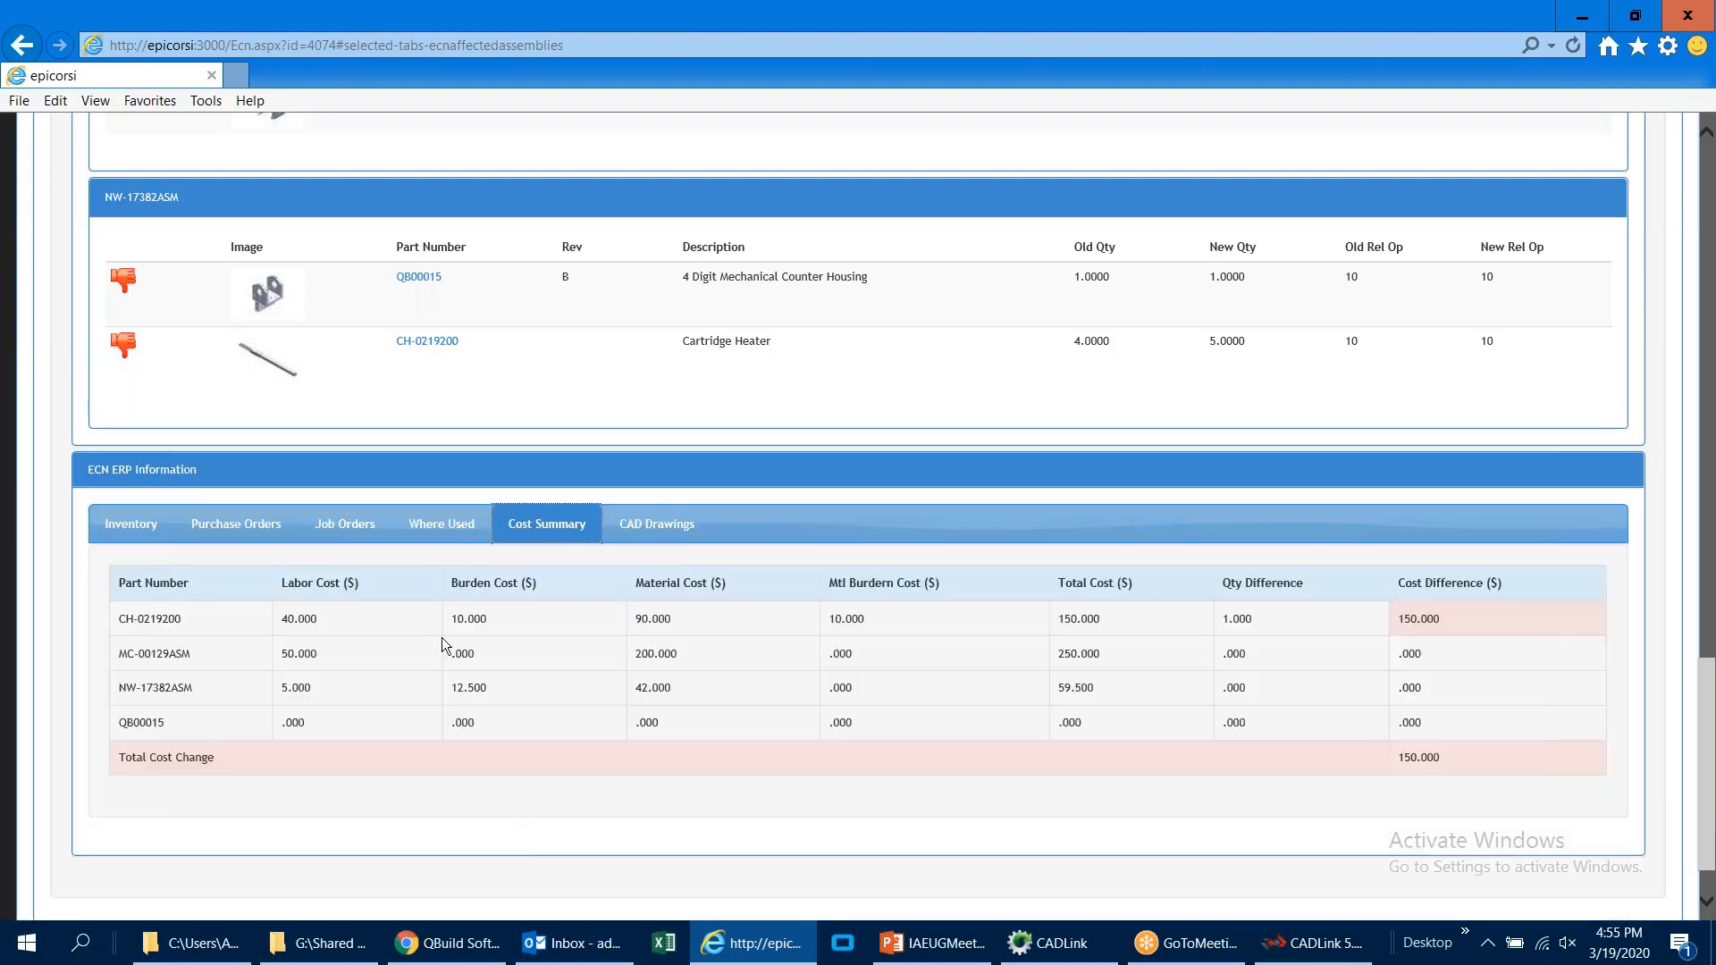
pyautogui.click(150, 538)
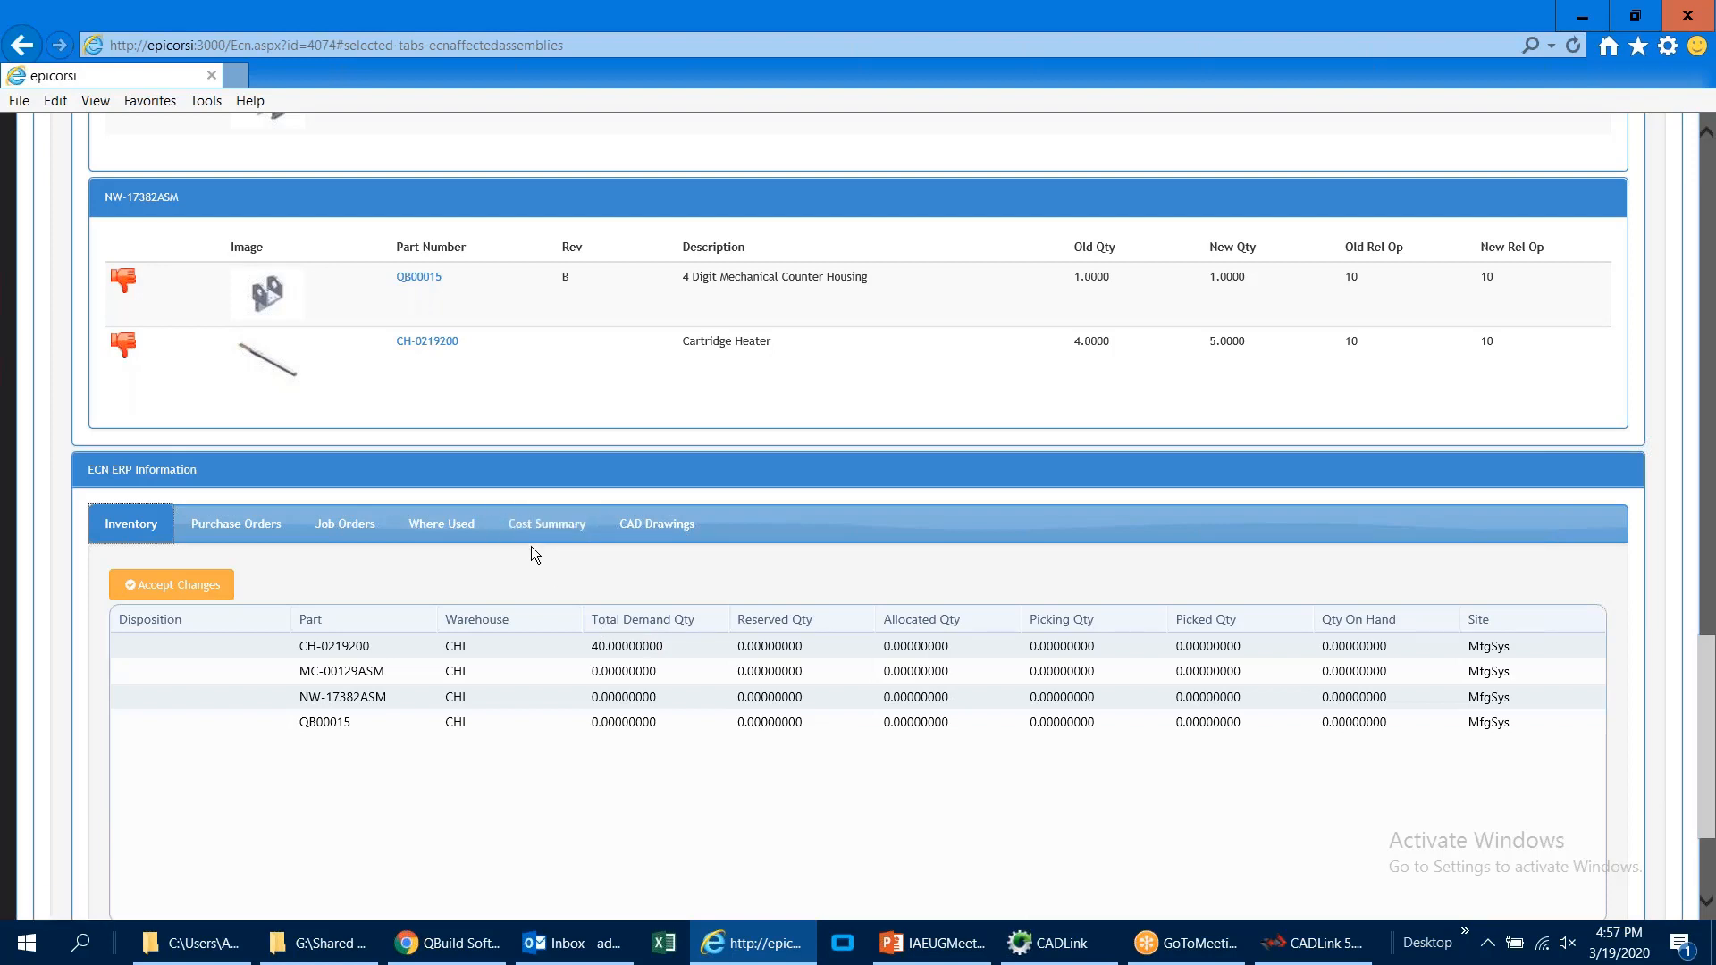
pyautogui.click(544, 527)
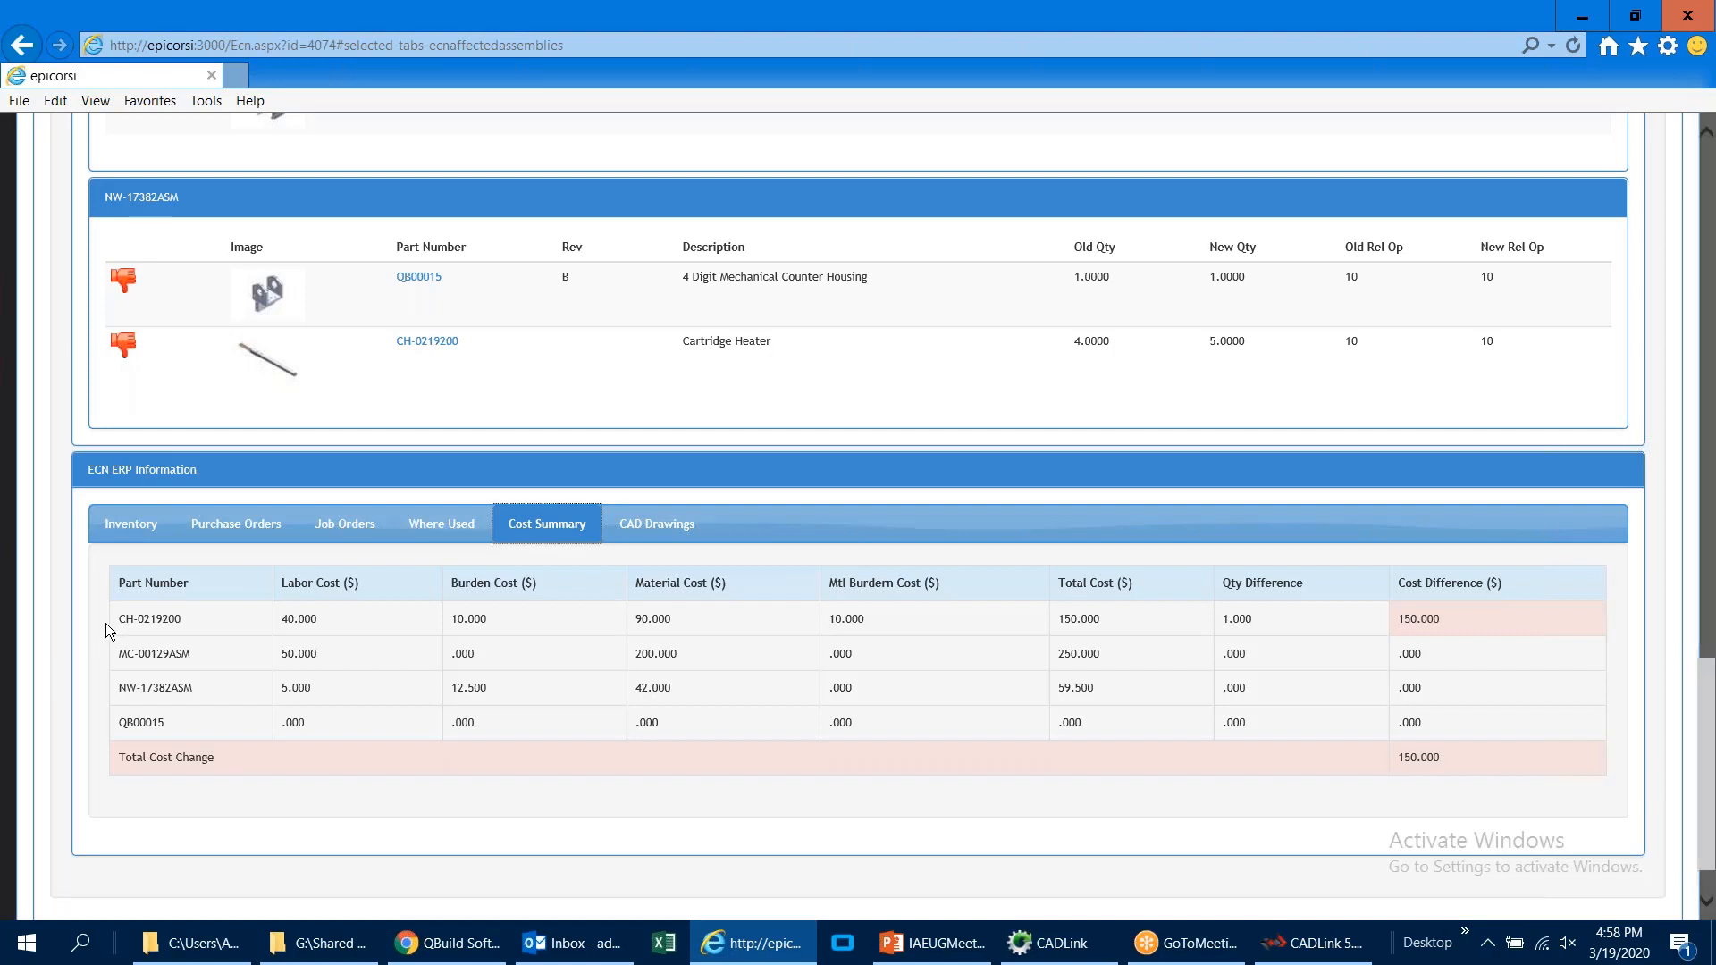
pyautogui.click(134, 540)
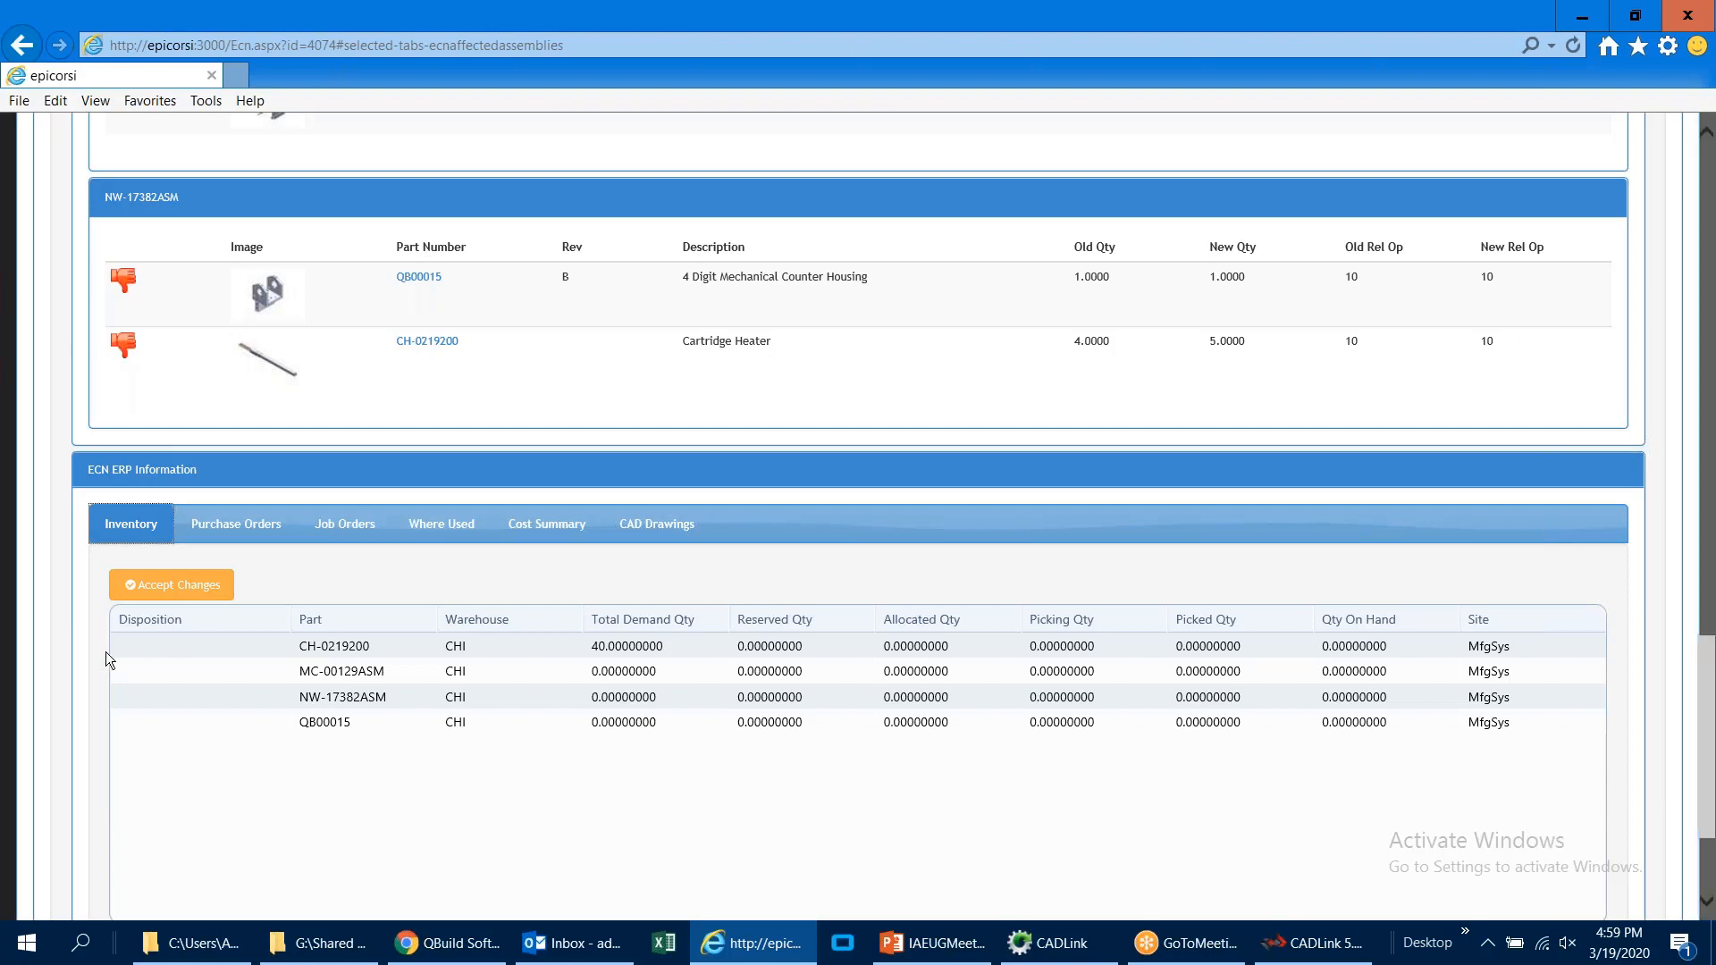
# Step: Save the current ECN and start a new engineering change notice
pyautogui.scroll(15, 100, 652)
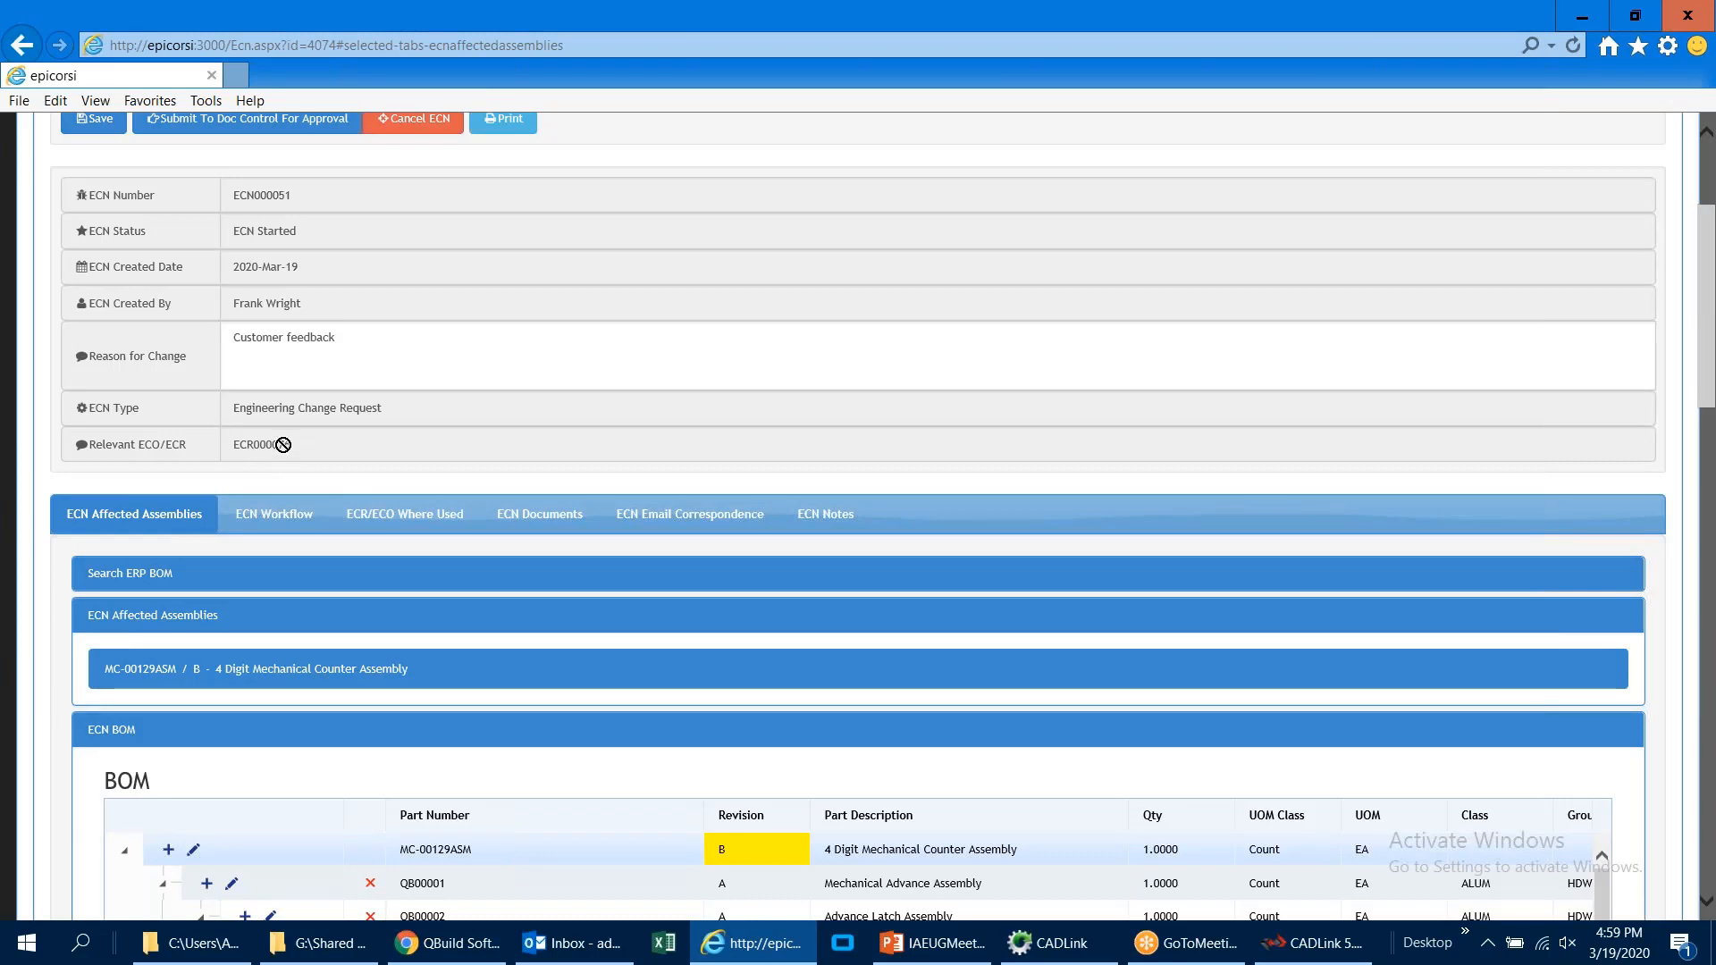
pyautogui.click(94, 119)
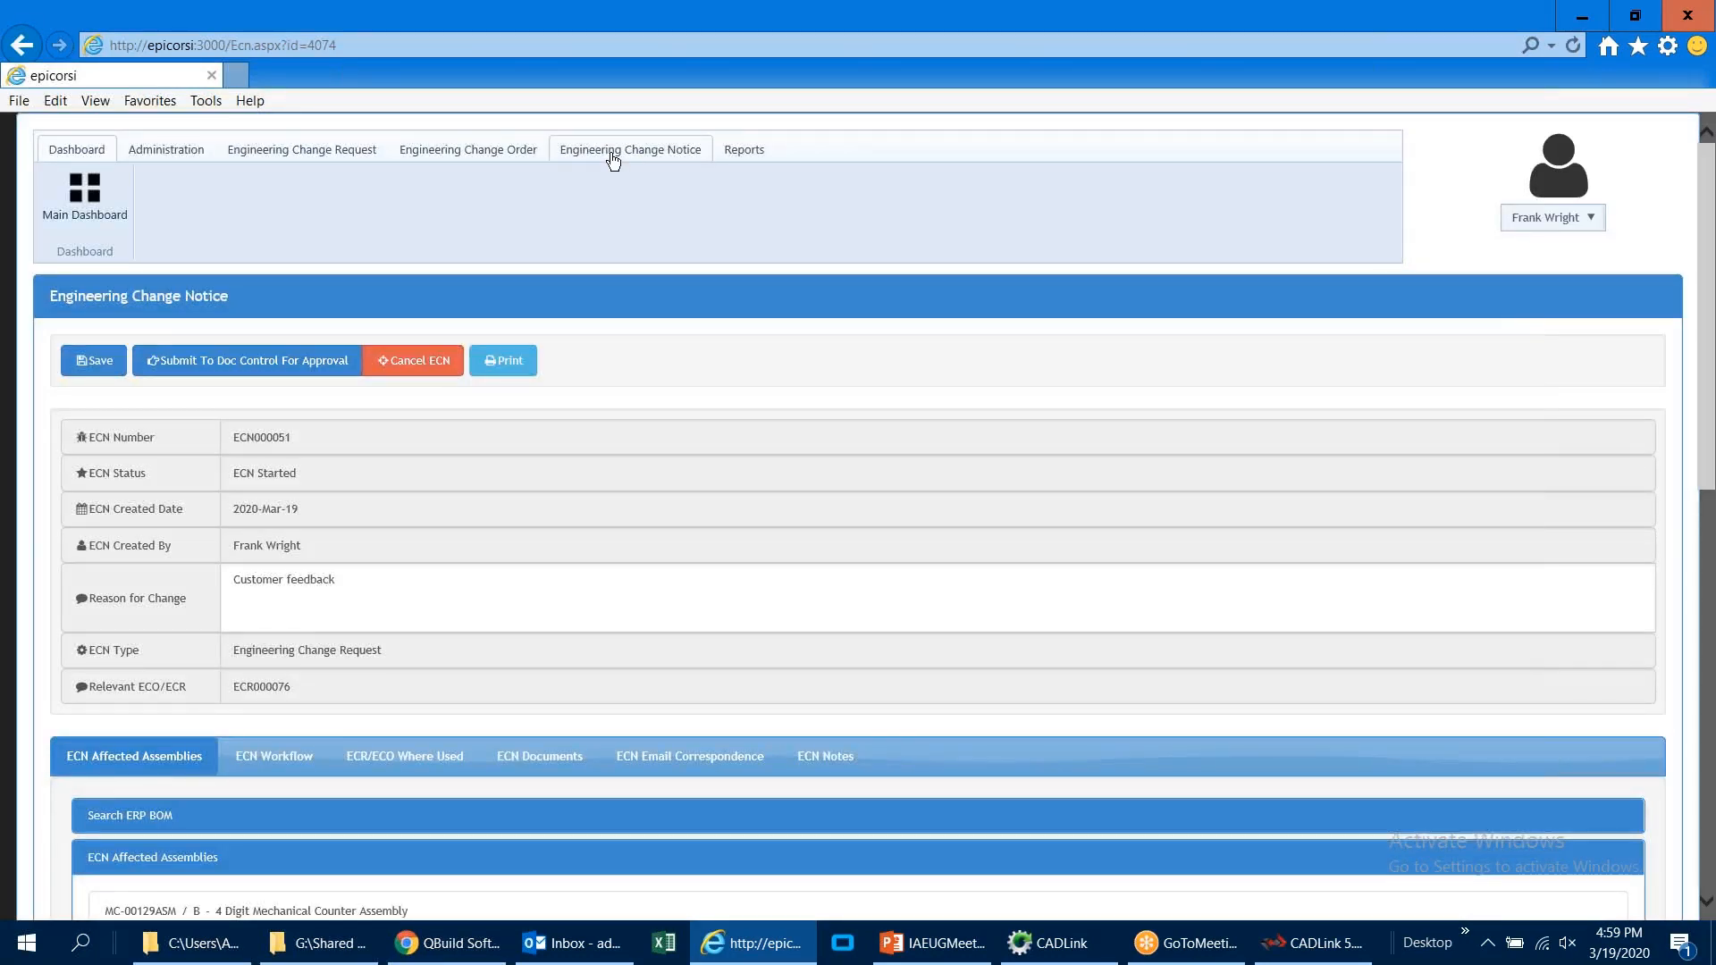
pyautogui.click(609, 154)
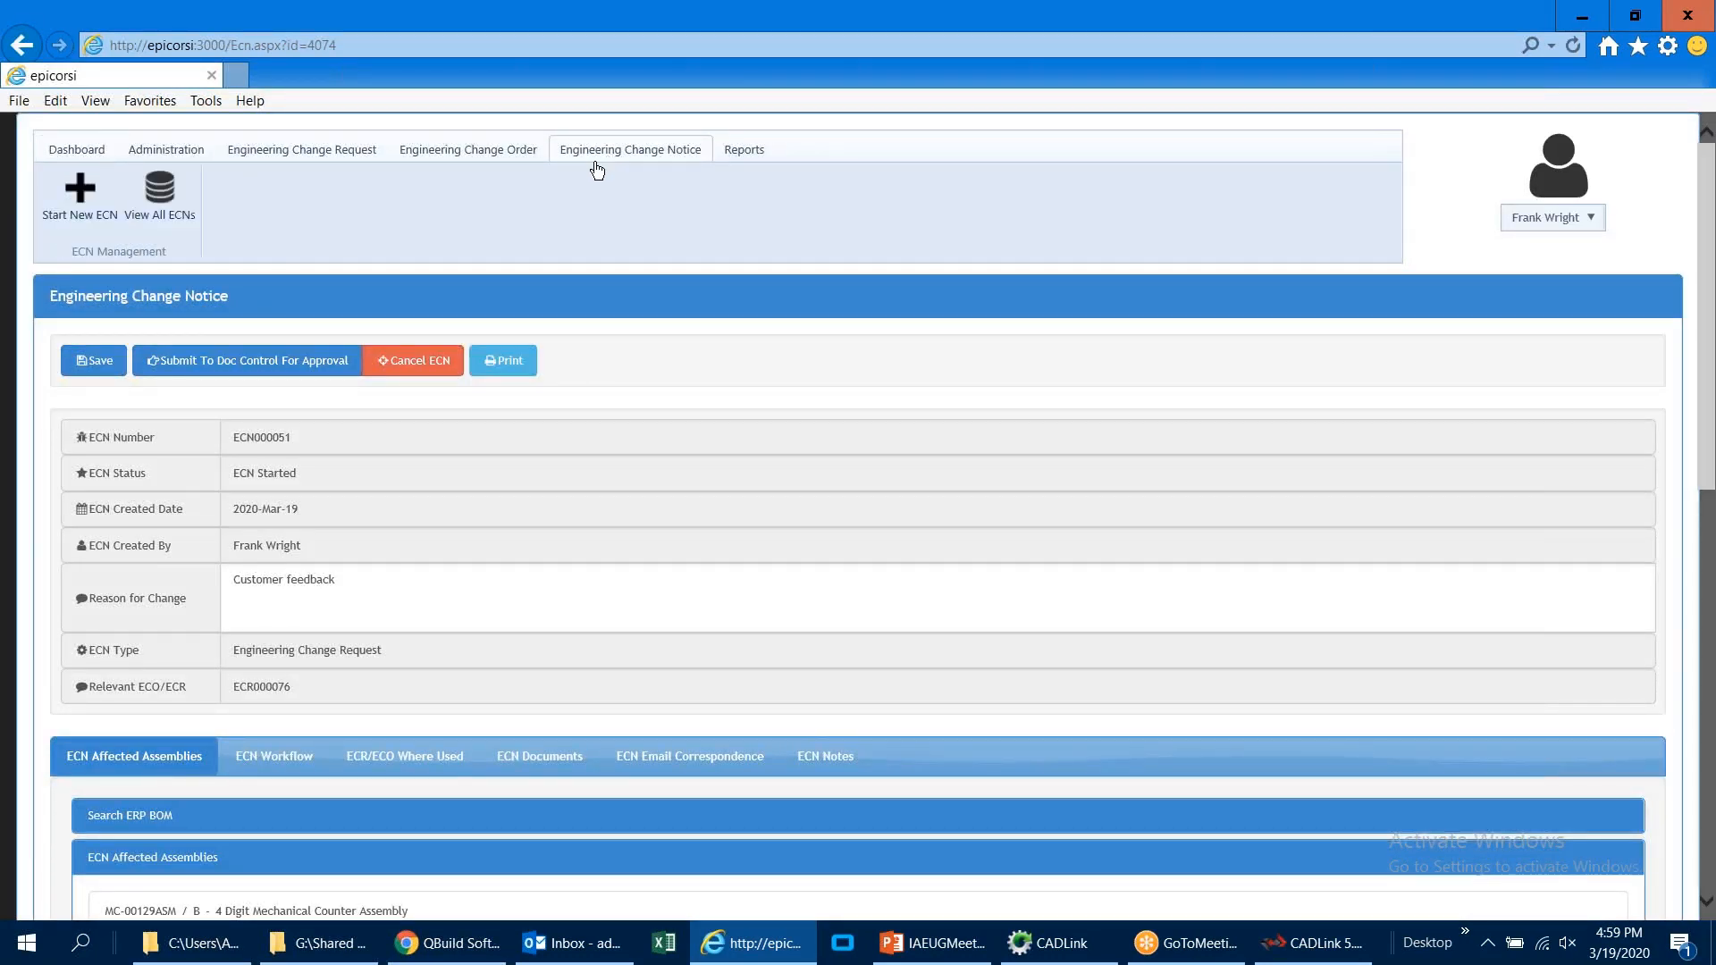
pyautogui.click(85, 233)
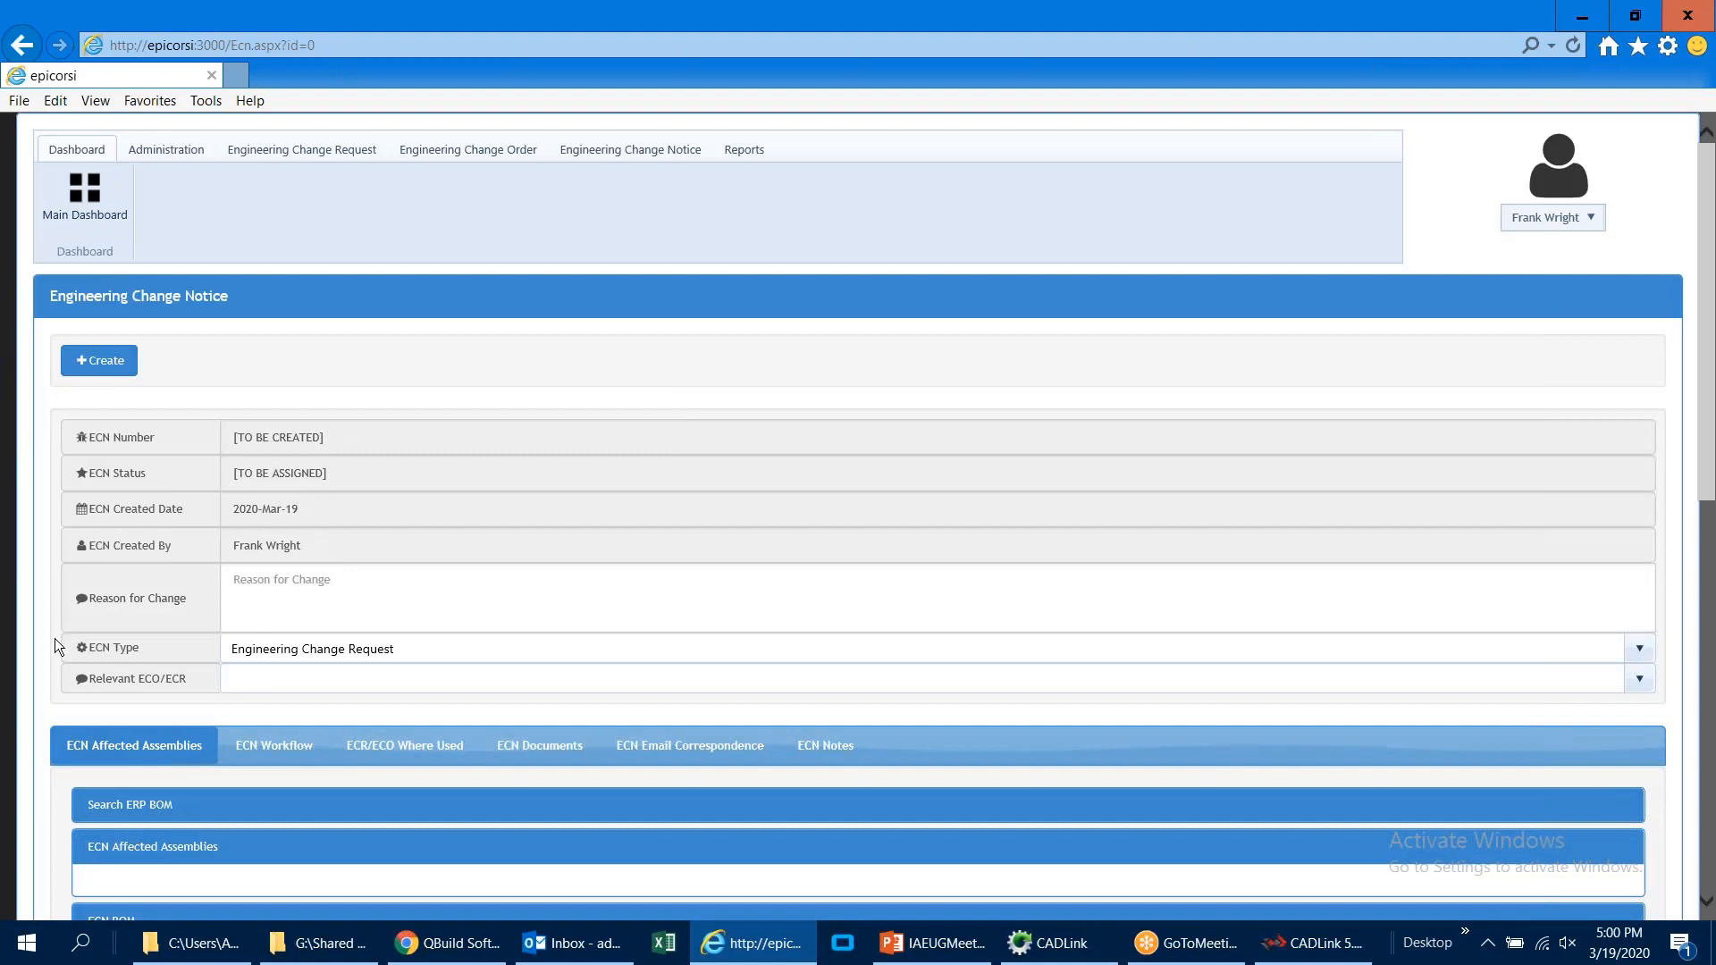
# Step: Search the ERP BOMs for part numbers matching MC-* from the new ECN's affected assemblies
pyautogui.scroll(-3, 51, 641)
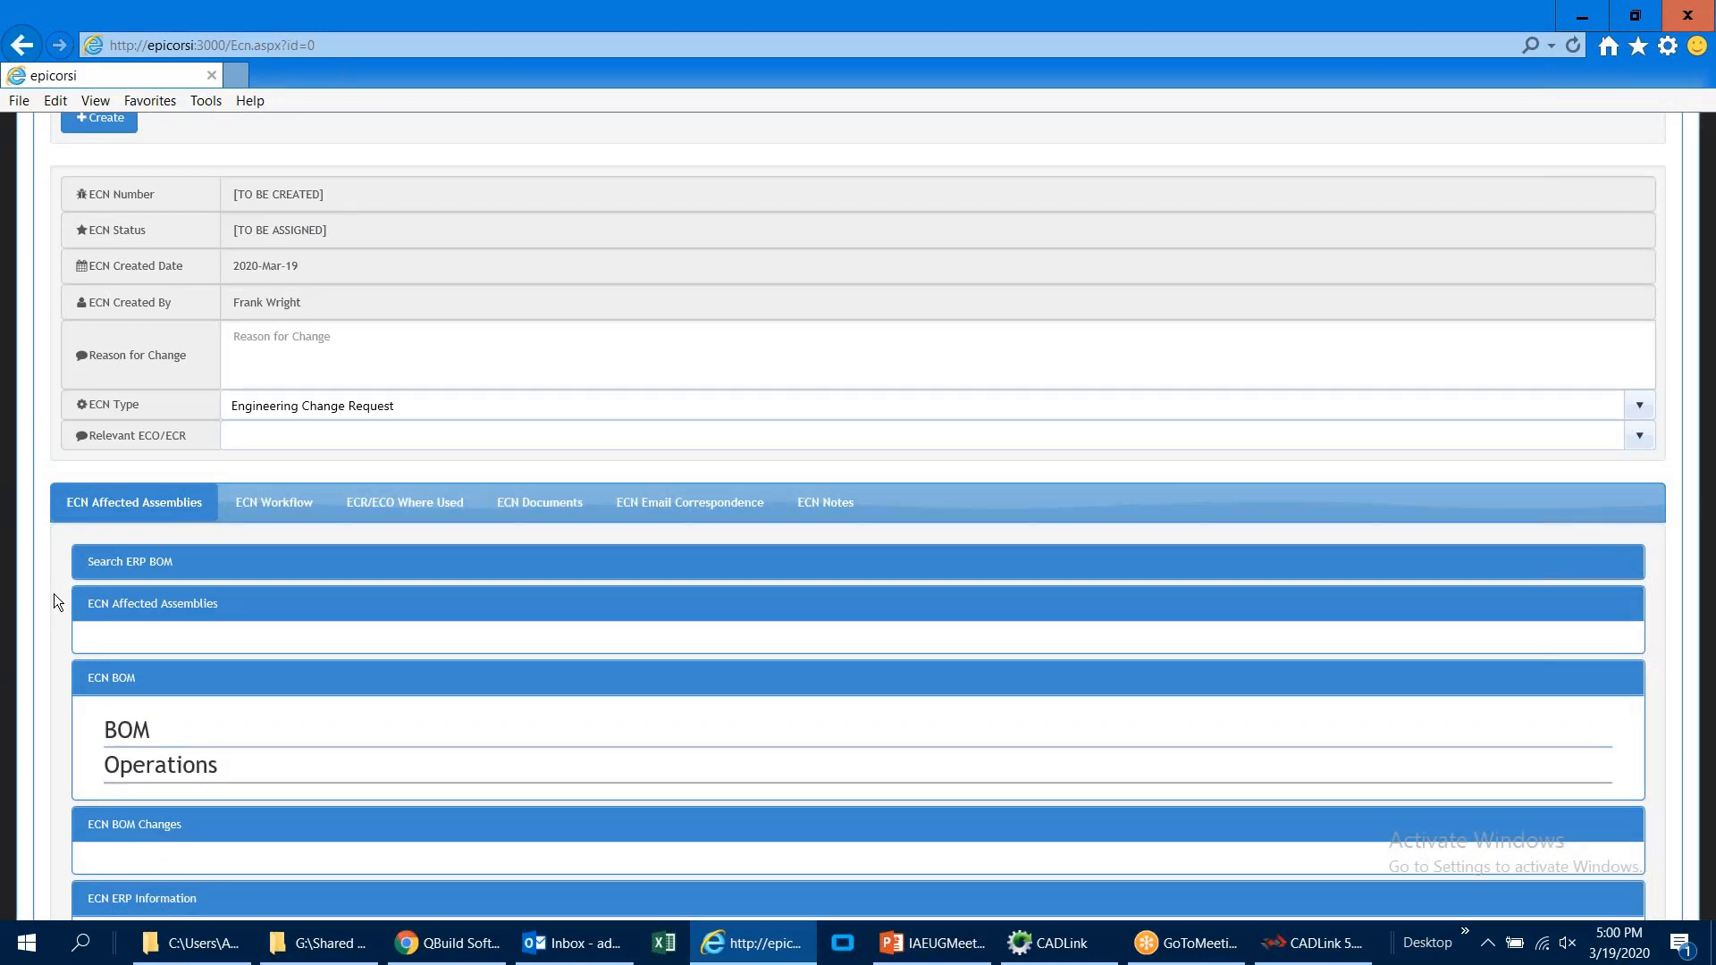
pyautogui.click(106, 563)
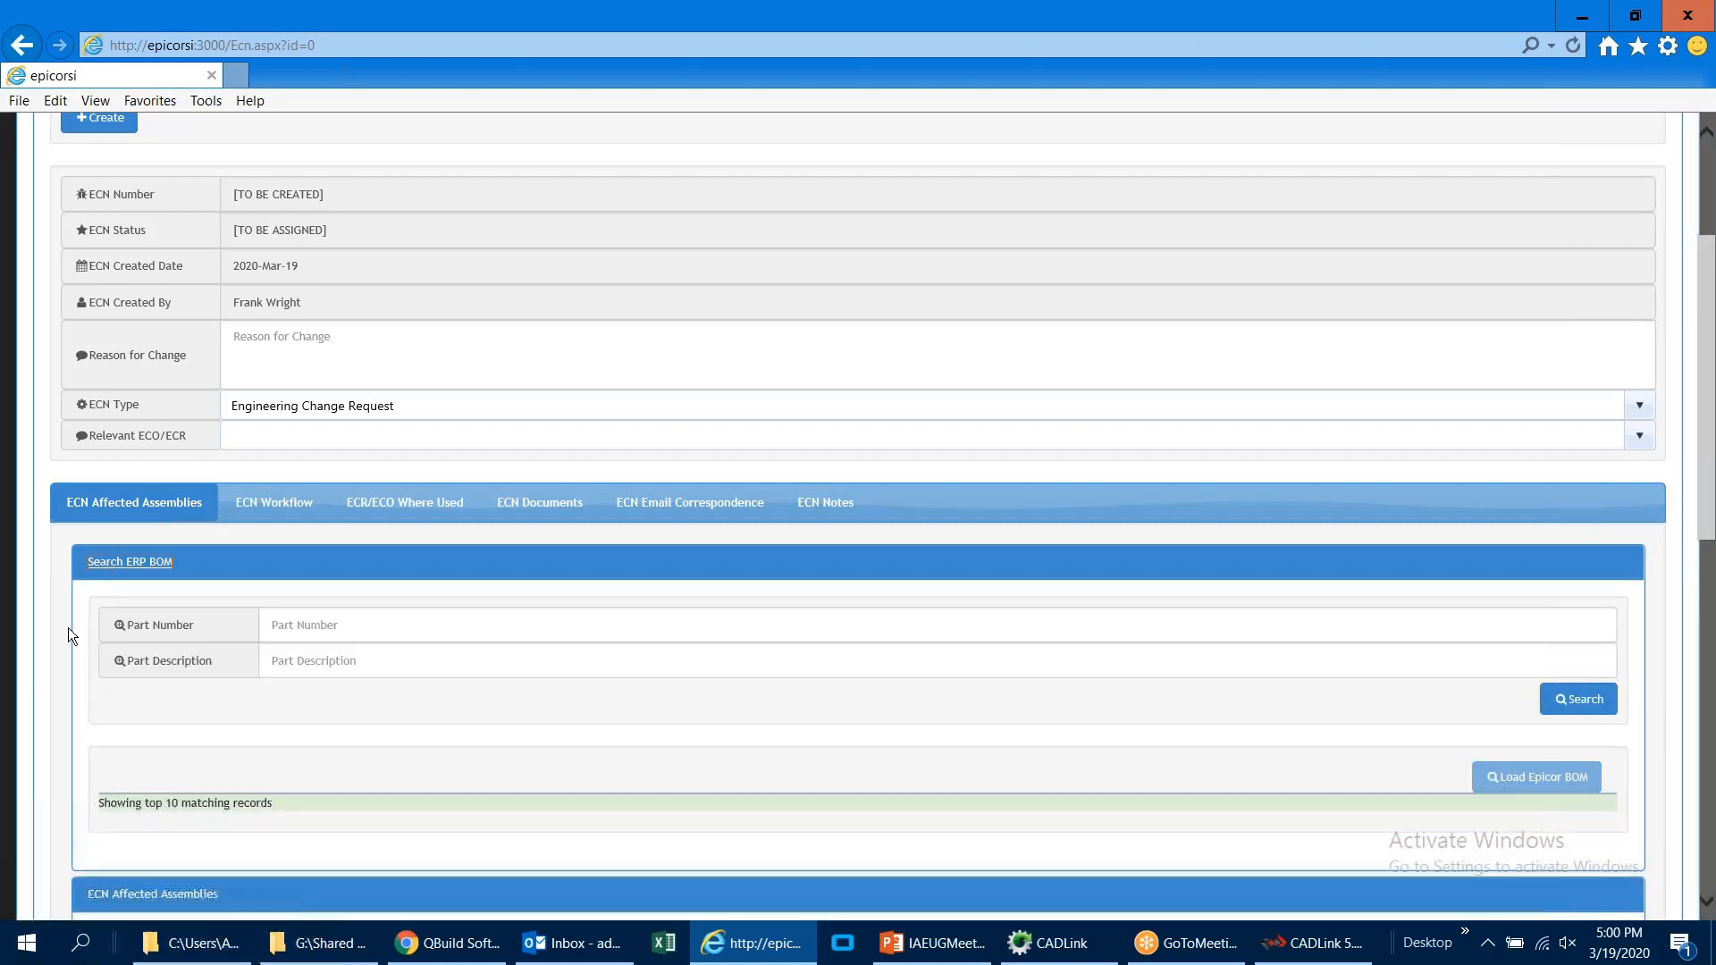
pyautogui.scroll(-3, 68, 646)
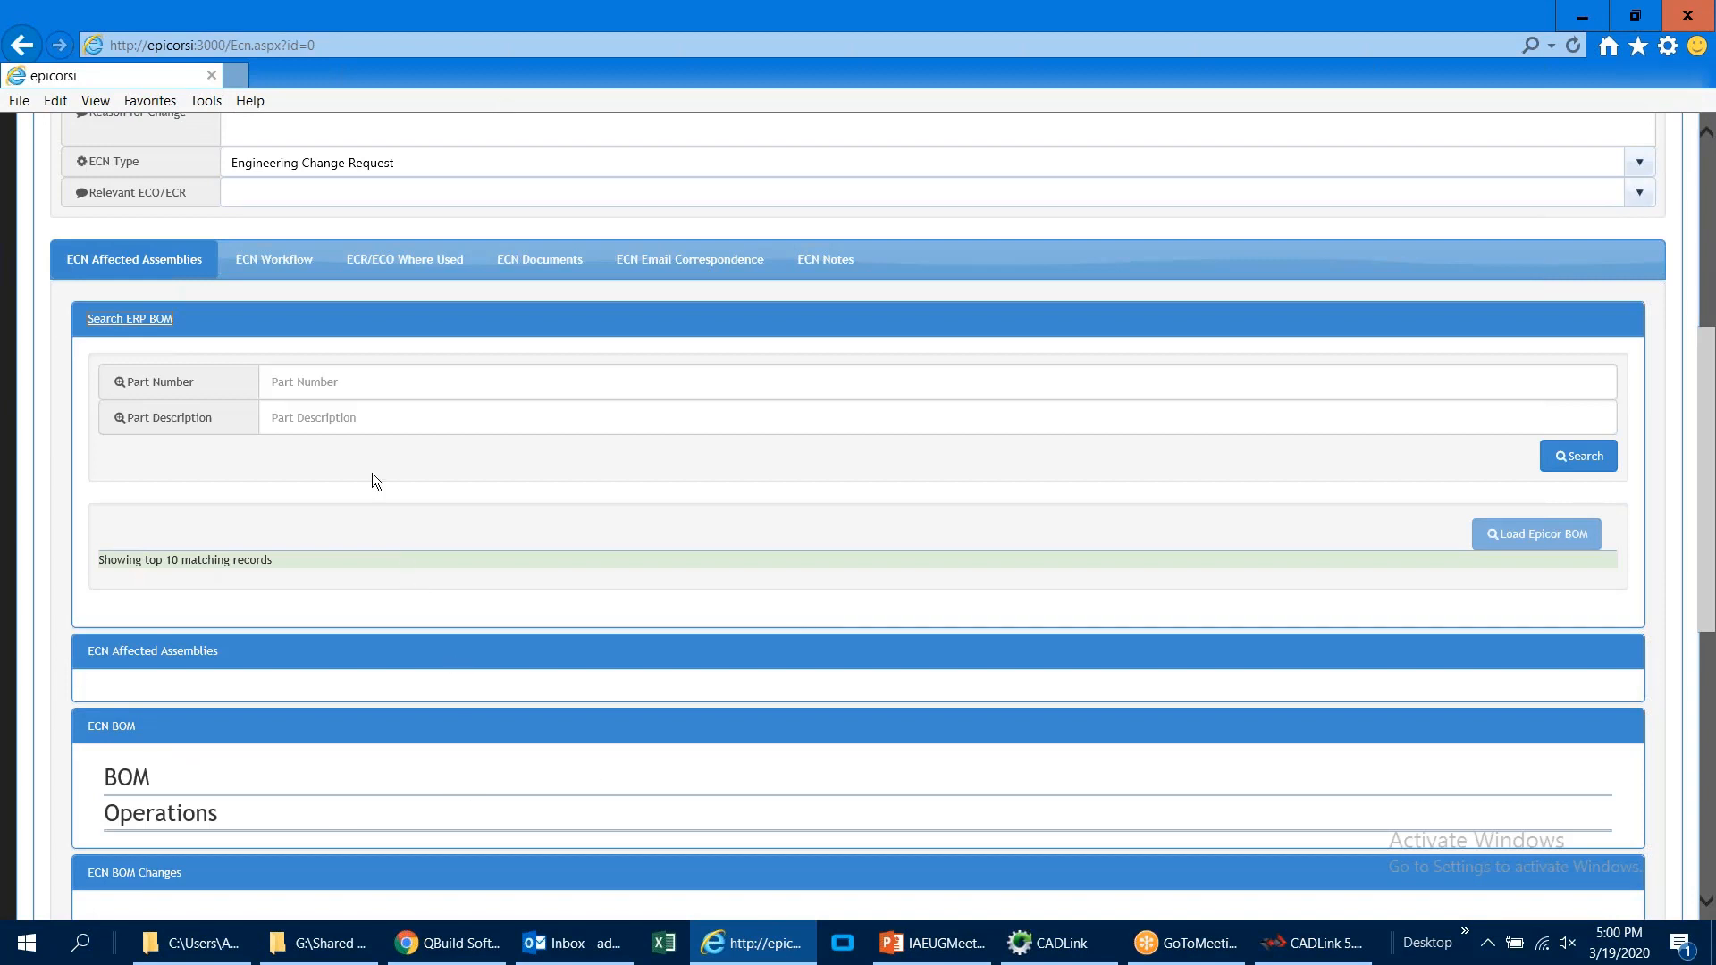
pyautogui.click(352, 385)
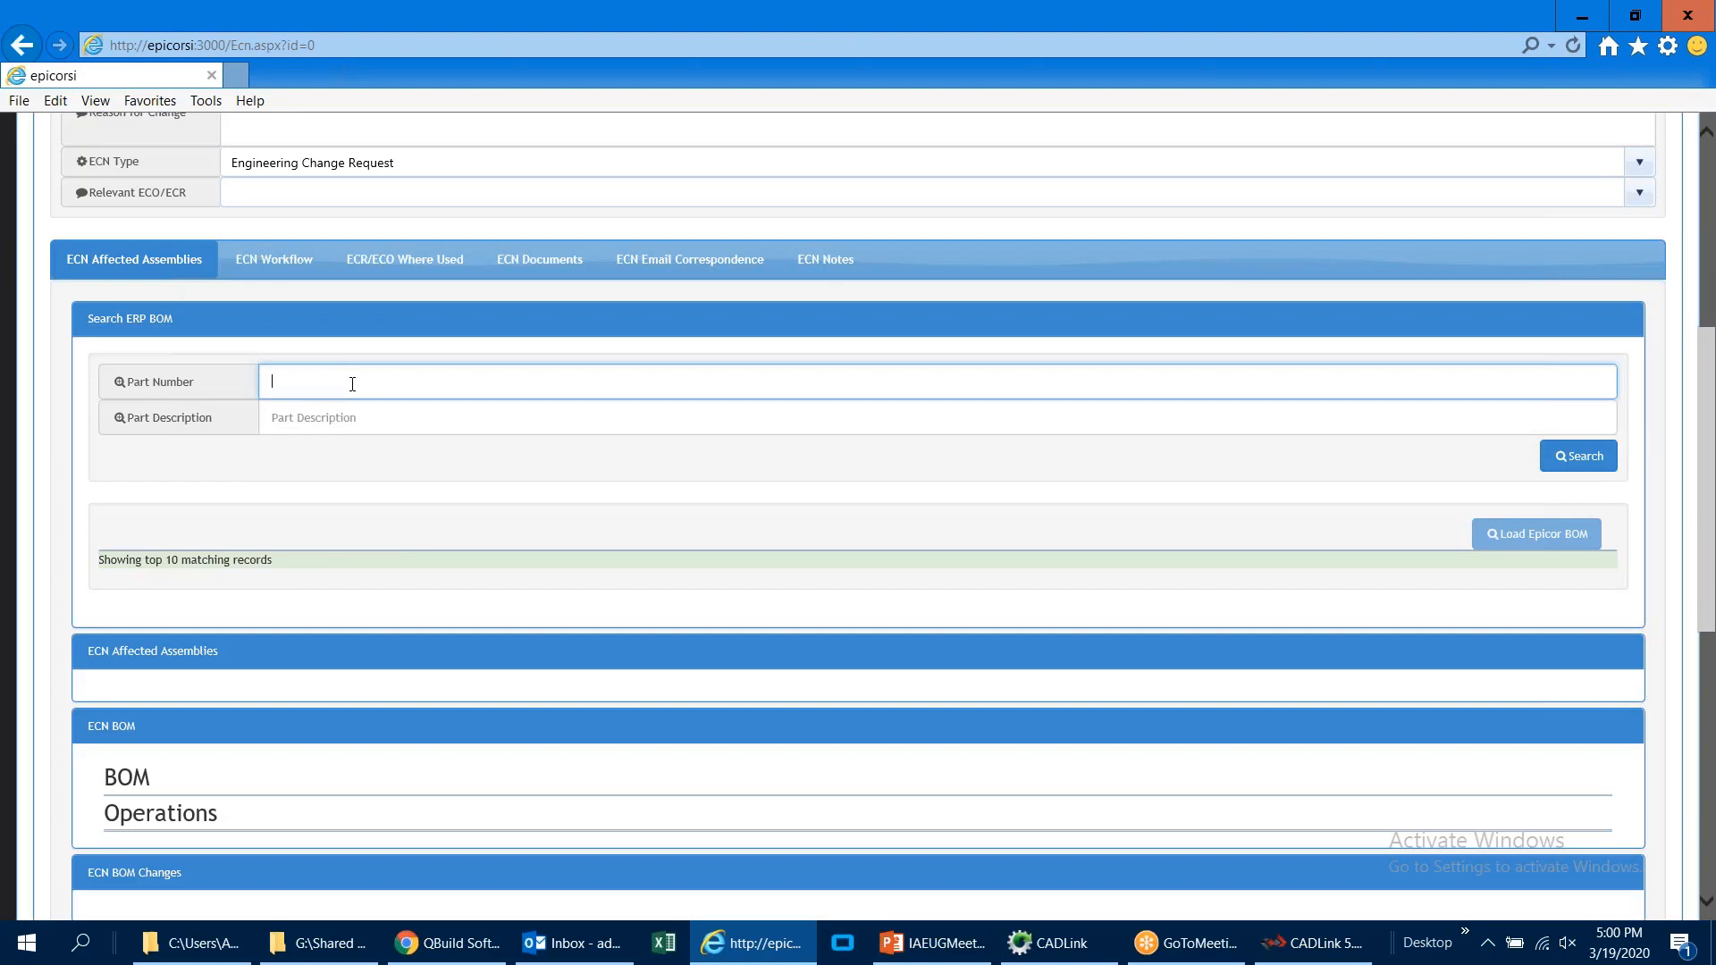
pyautogui.click(354, 415)
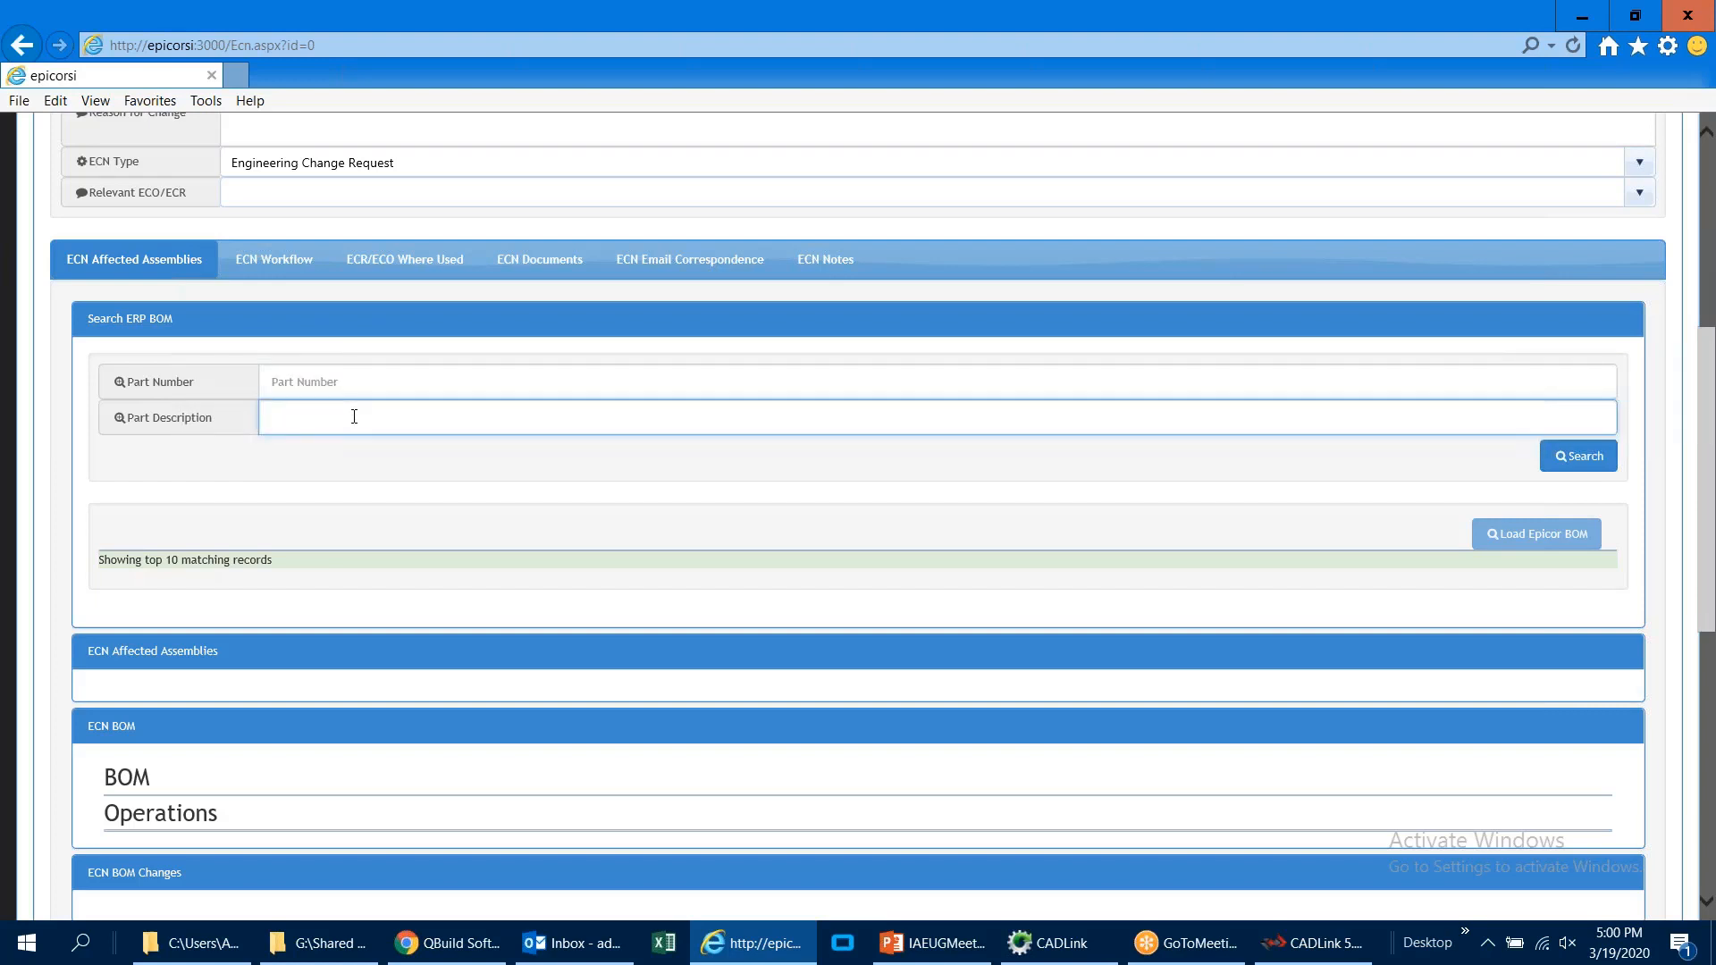
pyautogui.click(358, 377)
pyautogui.write('MC')
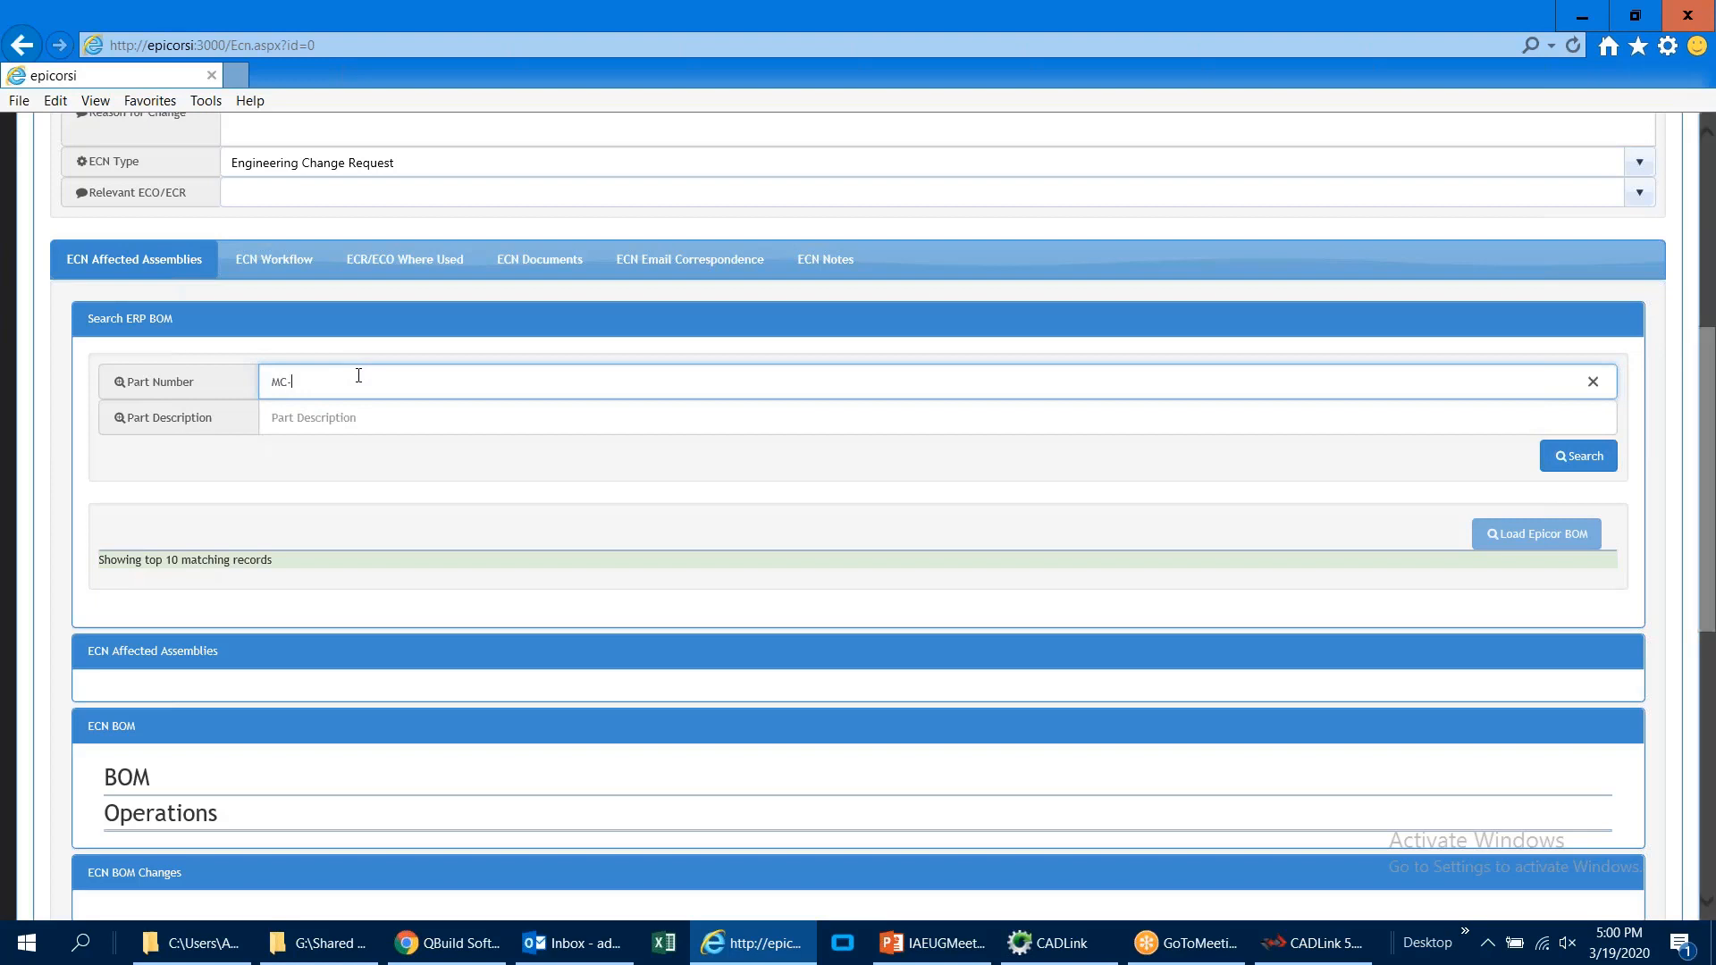
pyautogui.write('-*')
pyautogui.press('Return')
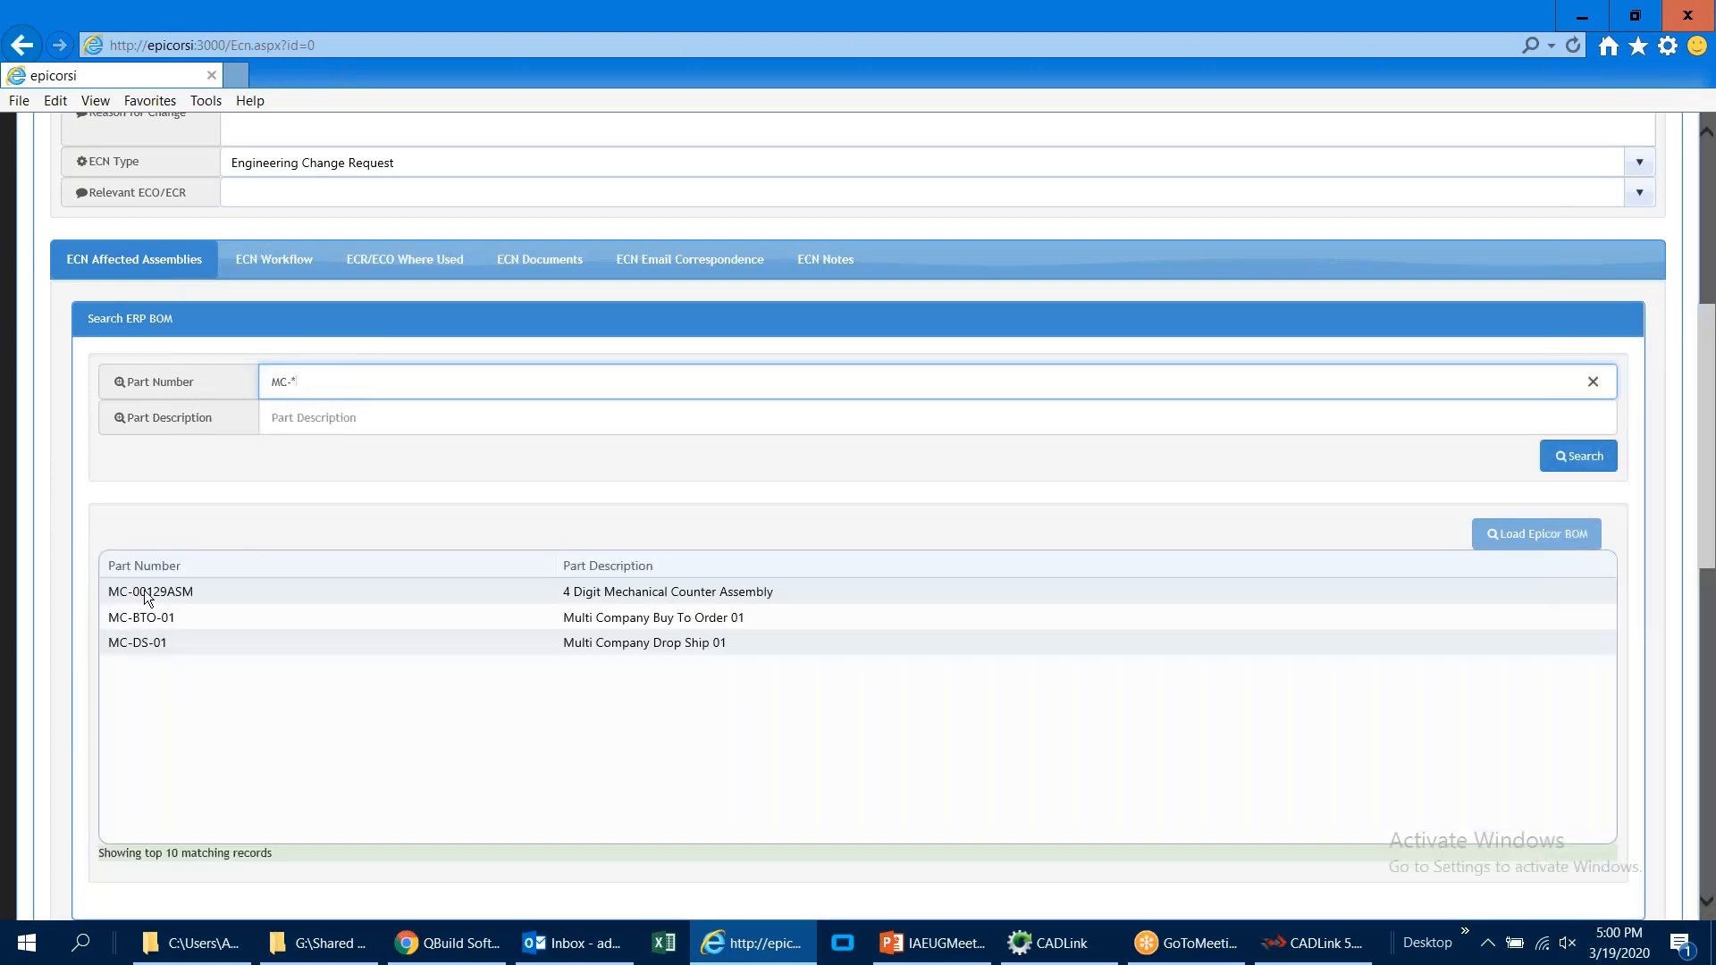
# Step: Load the Epicor BOM of MC-00129ASM, the 4 Digit Mechanical Counter Assembly, into the new ECN
pyautogui.click(143, 590)
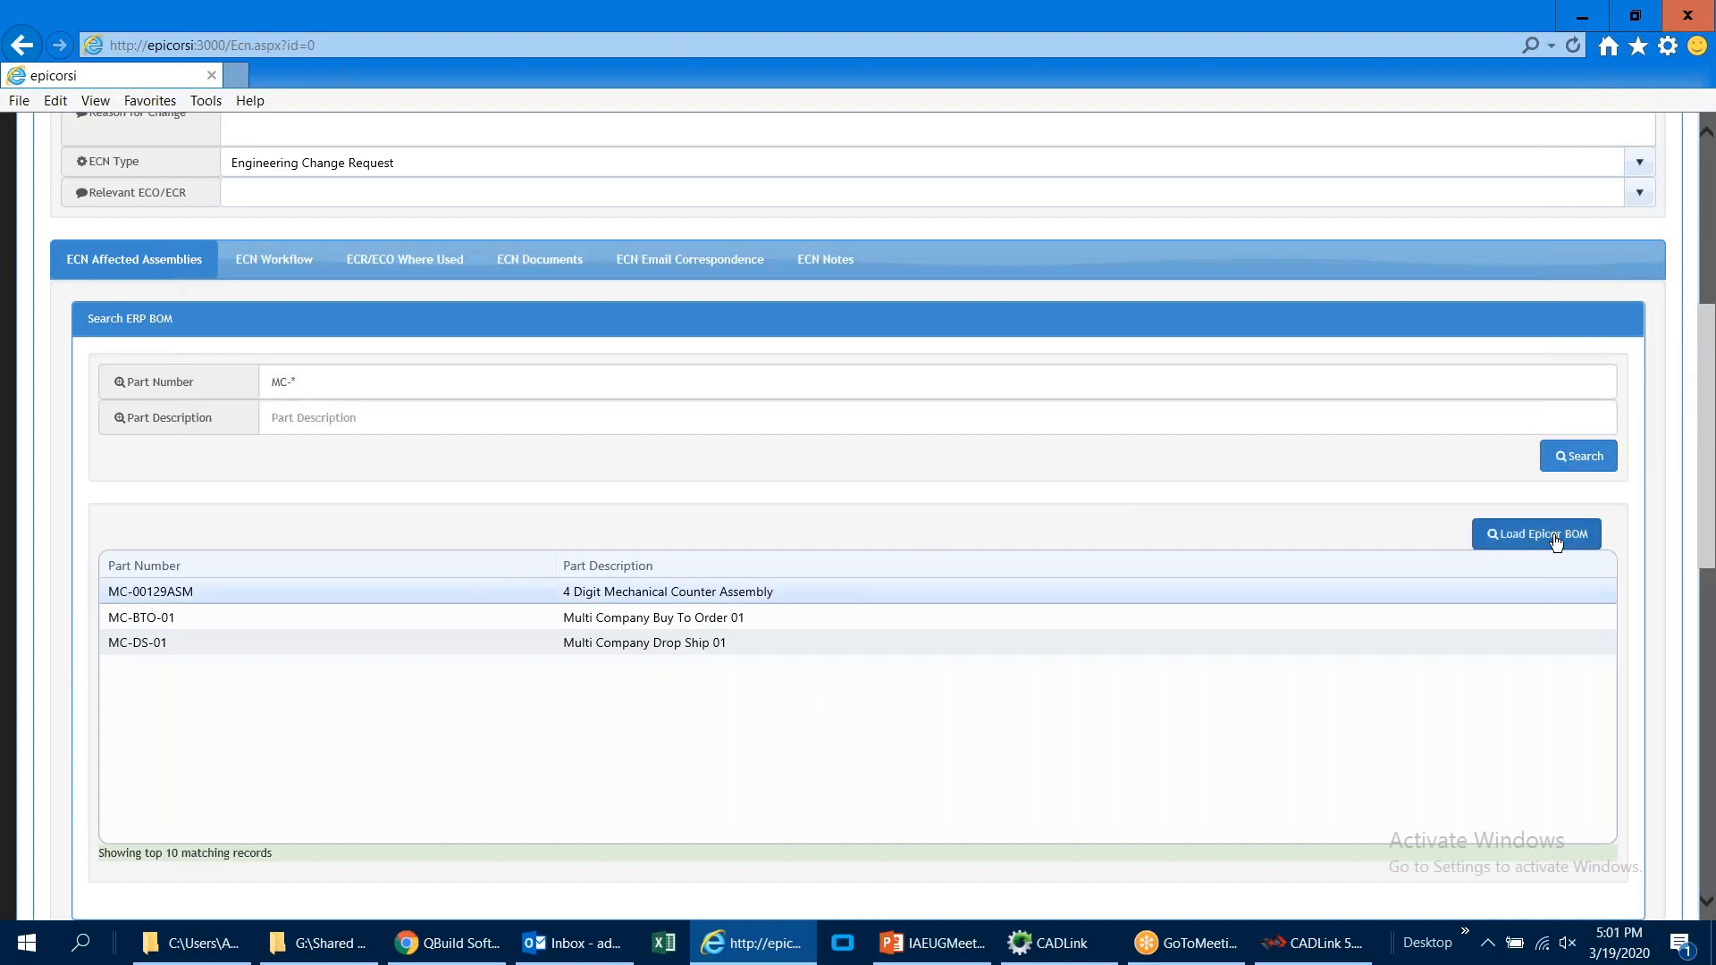
pyautogui.click(1555, 546)
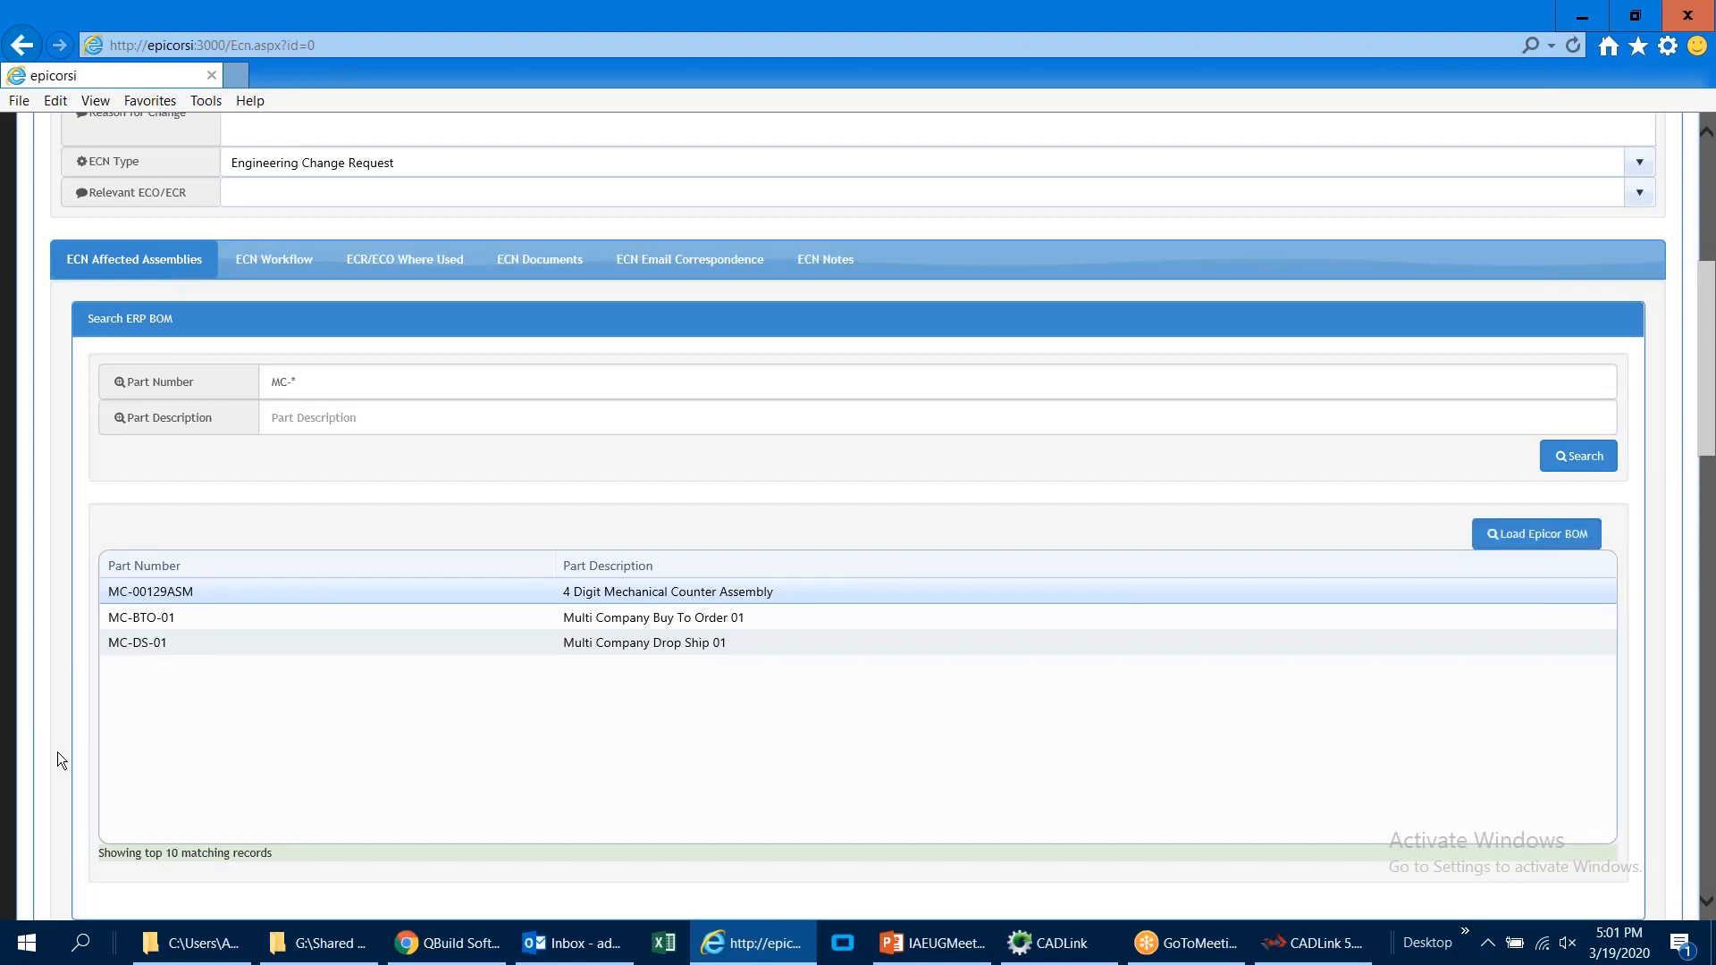
pyautogui.scroll(-8, 57, 753)
pyautogui.click(1546, 356)
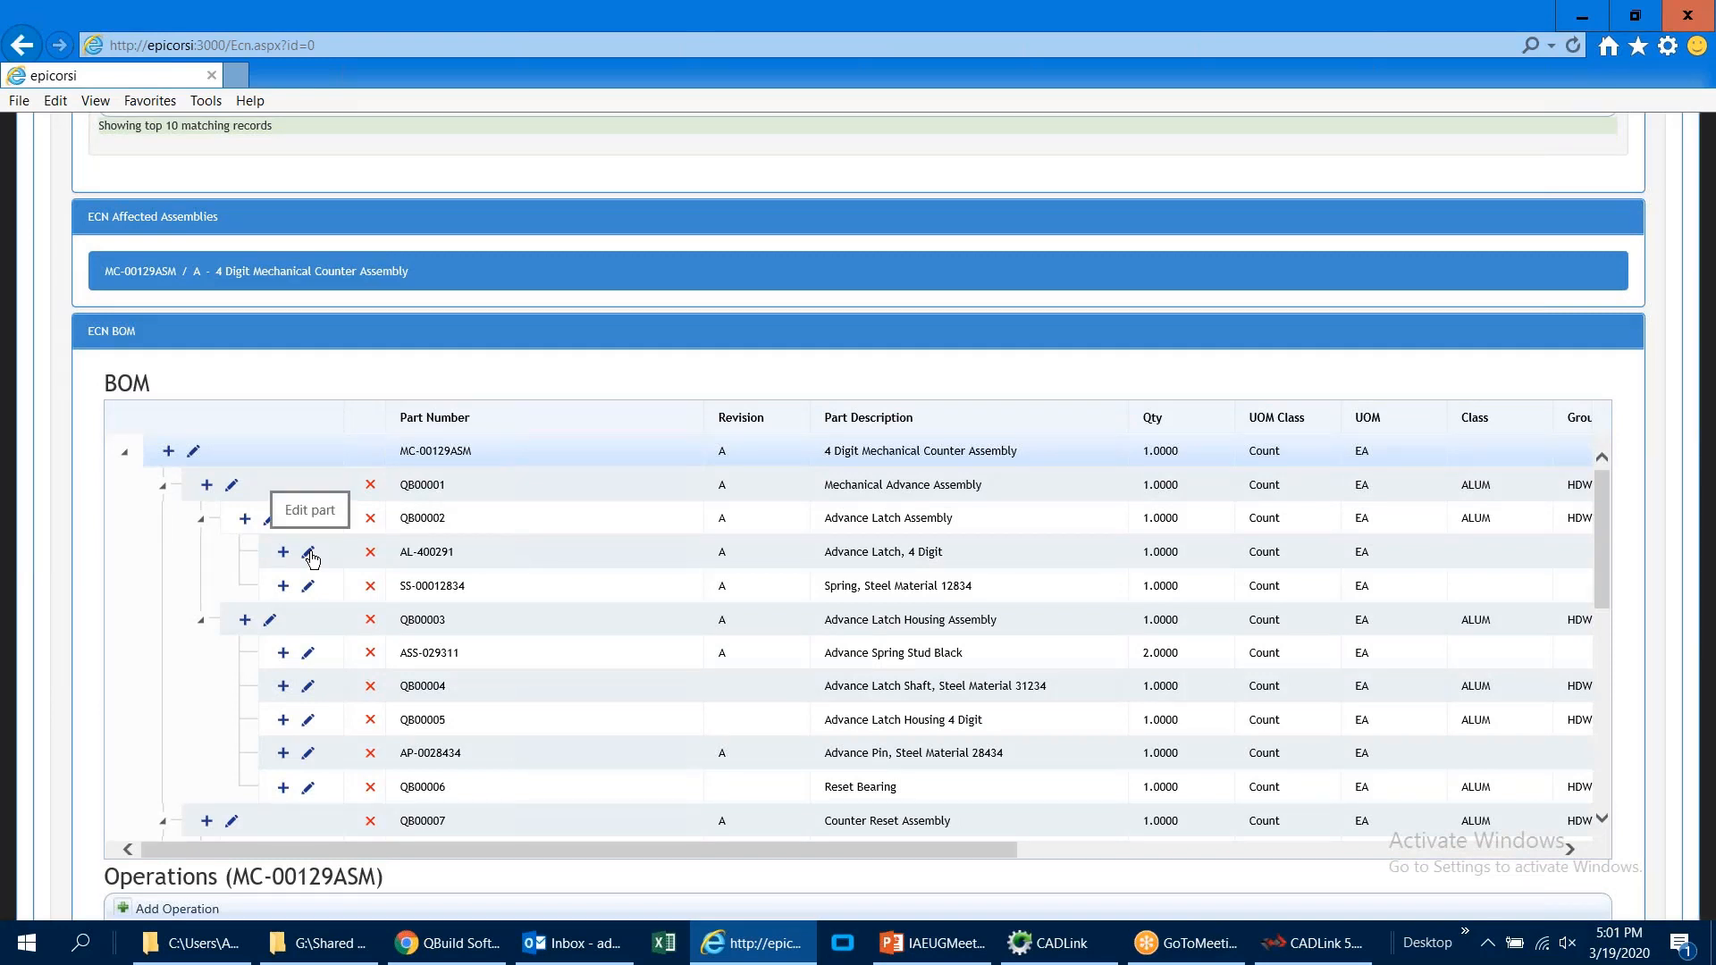
# Step: Set the quantity of AL-400291 to 2 and remove the spring SS-00012834 from the Advance Latch Assembly in the BOM
pyautogui.click(310, 554)
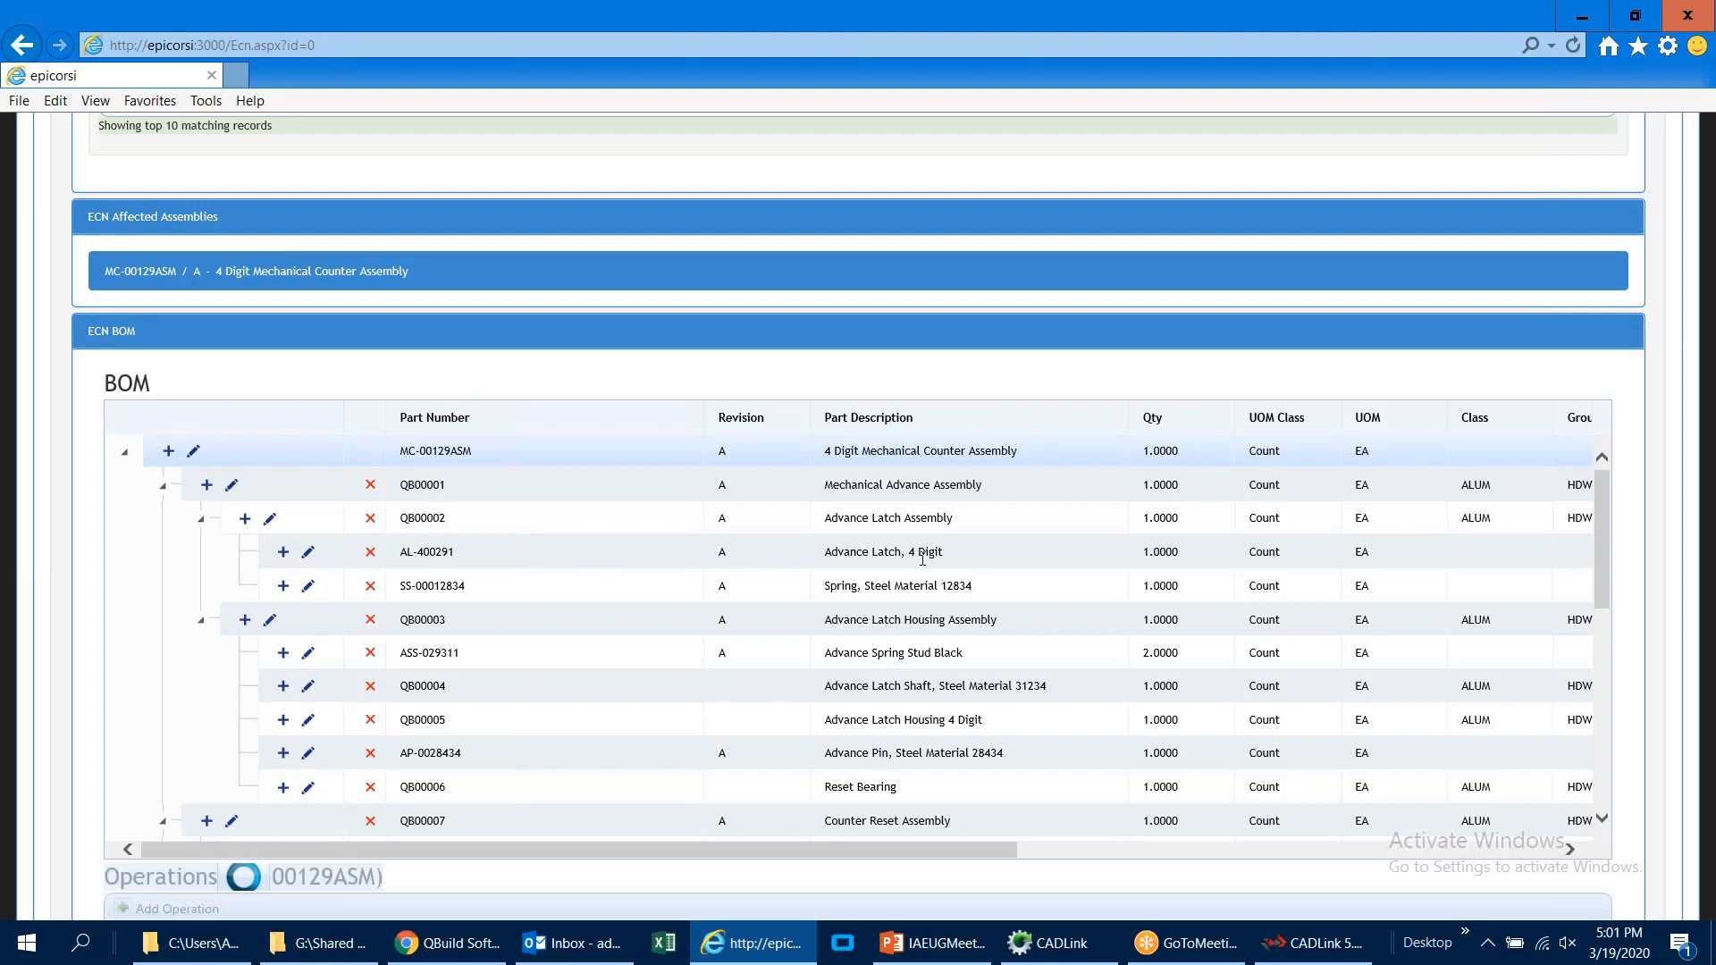
pyautogui.moveTo(1190, 554); pyautogui.dragTo(1092, 552)
pyautogui.write('2')
pyautogui.click(285, 554)
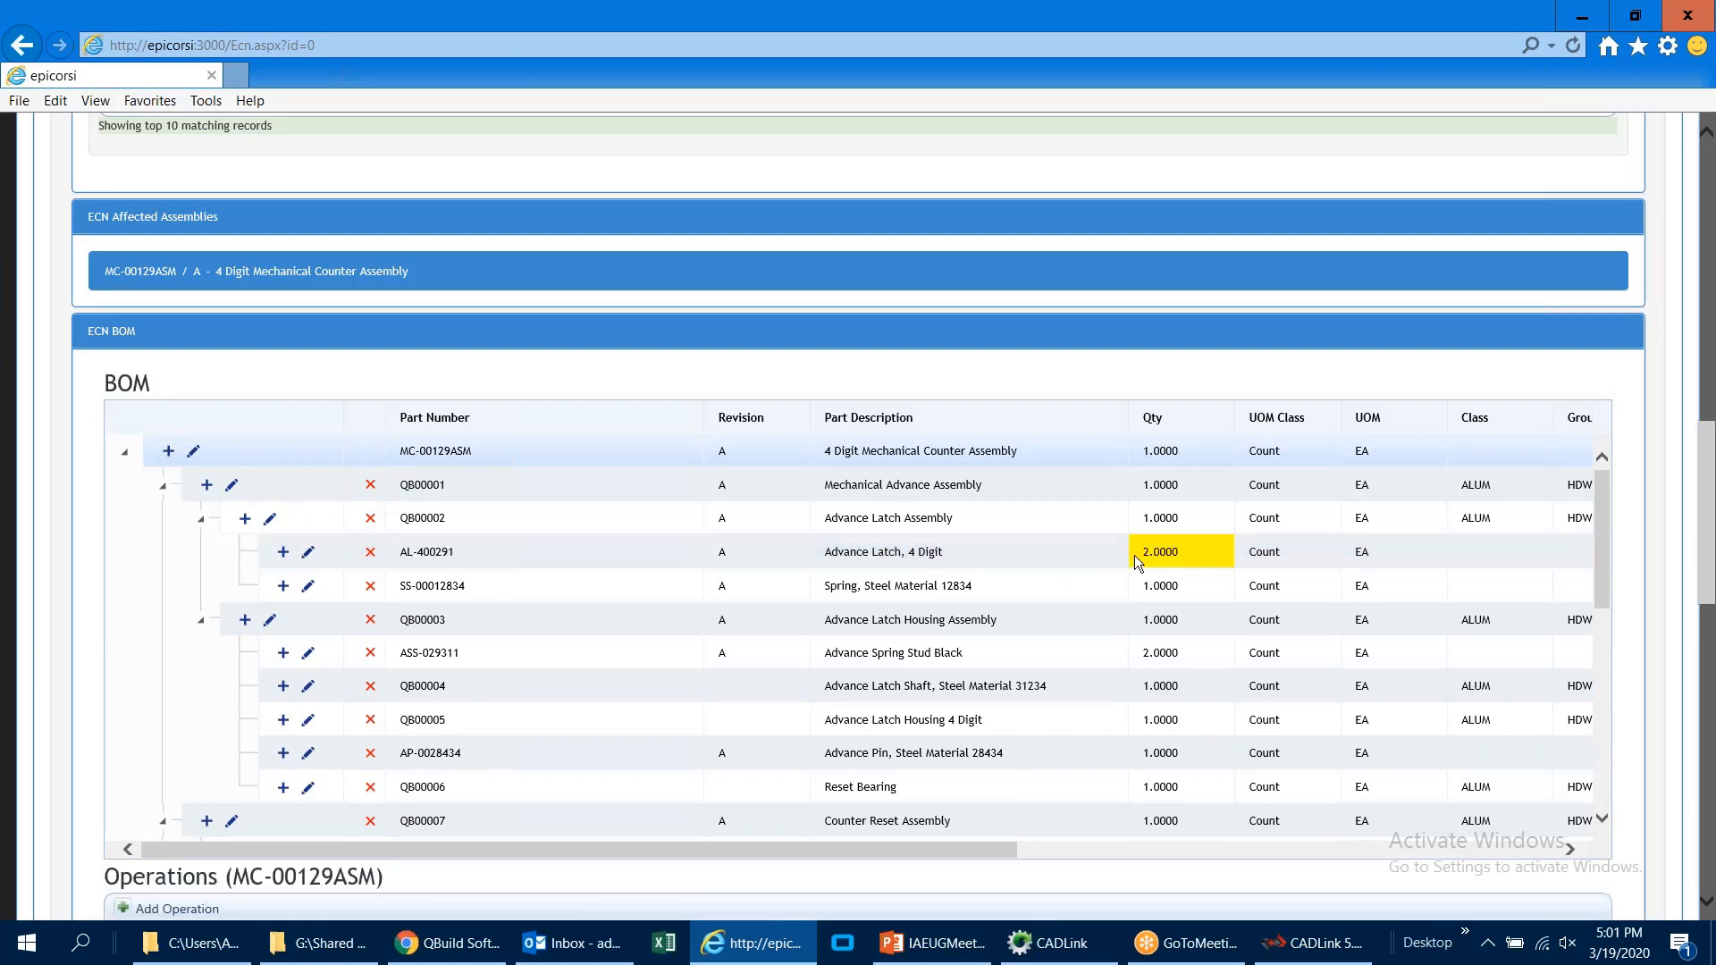
pyautogui.click(371, 587)
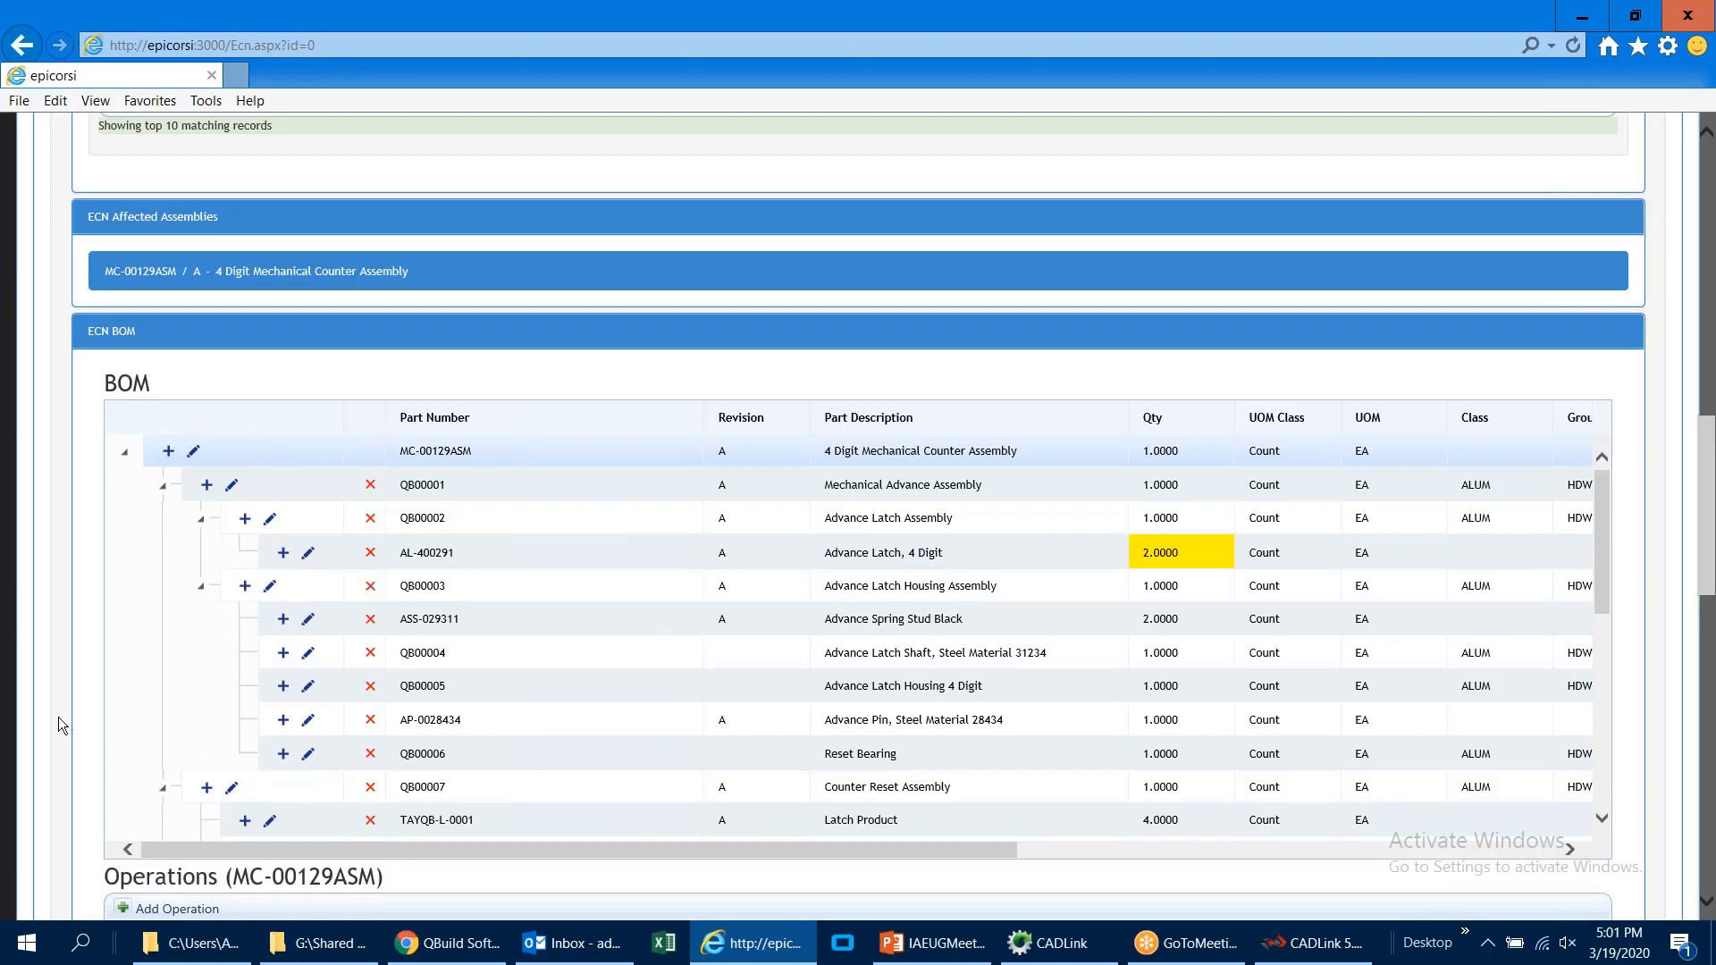
# Step: Open the Notch operation of MC-00129ASM for editing and accept it with its existing values
pyautogui.scroll(-5, 58, 717)
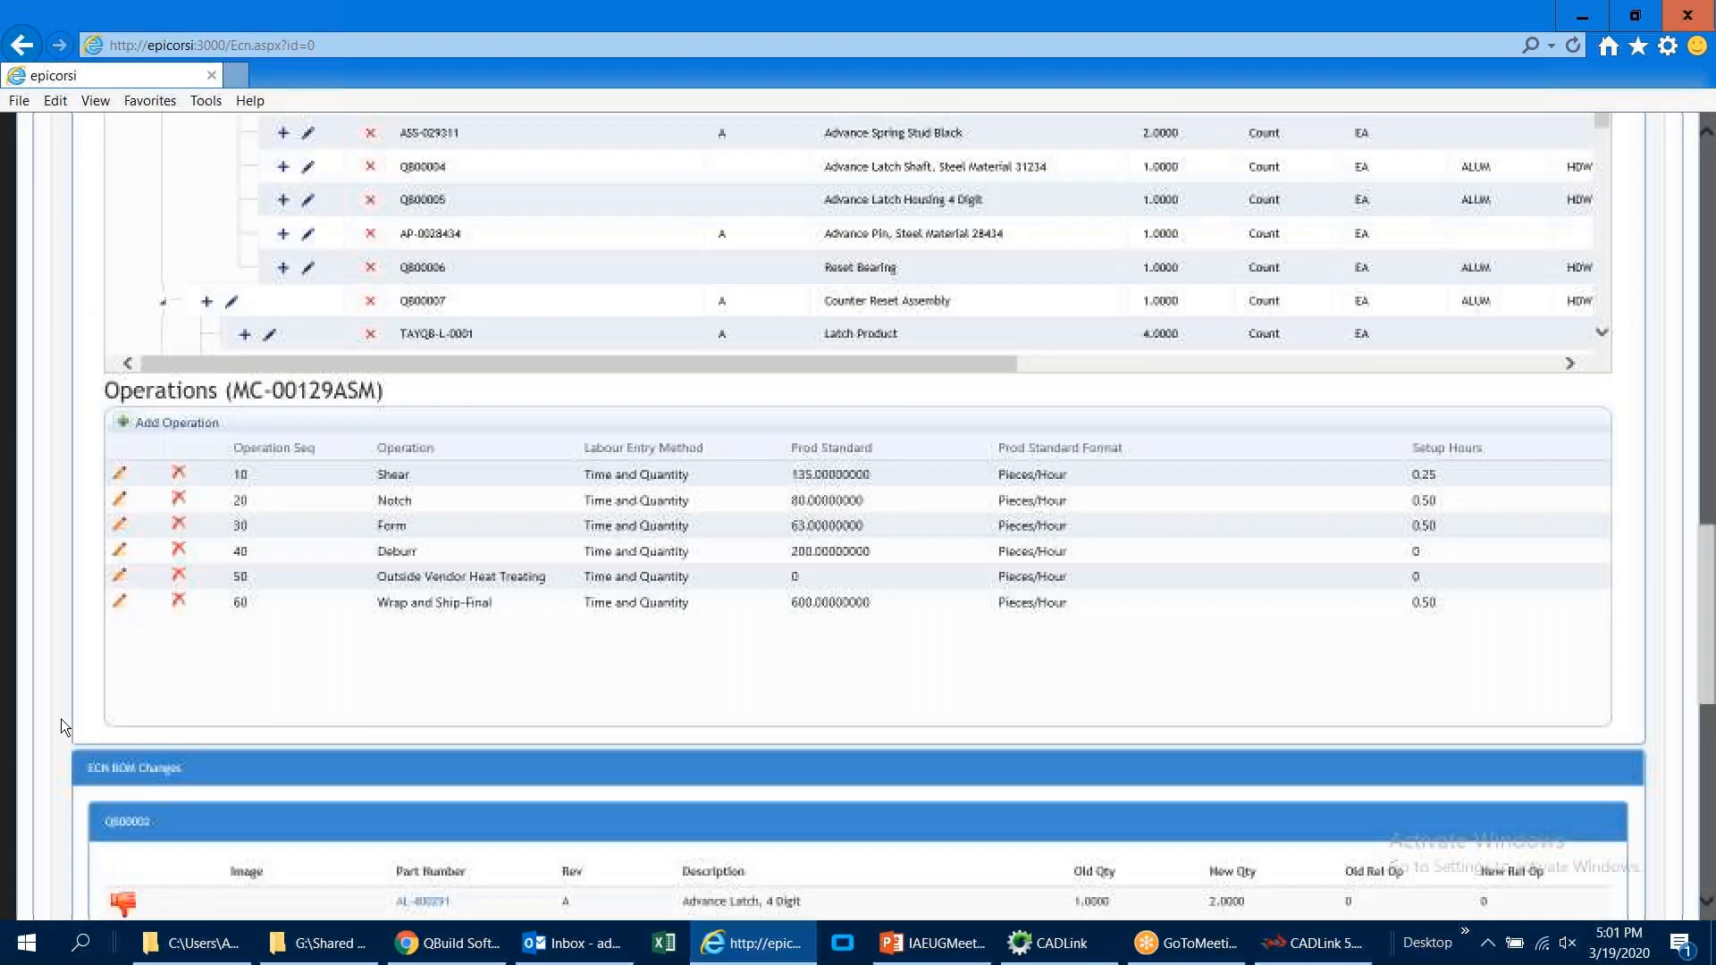
pyautogui.click(121, 501)
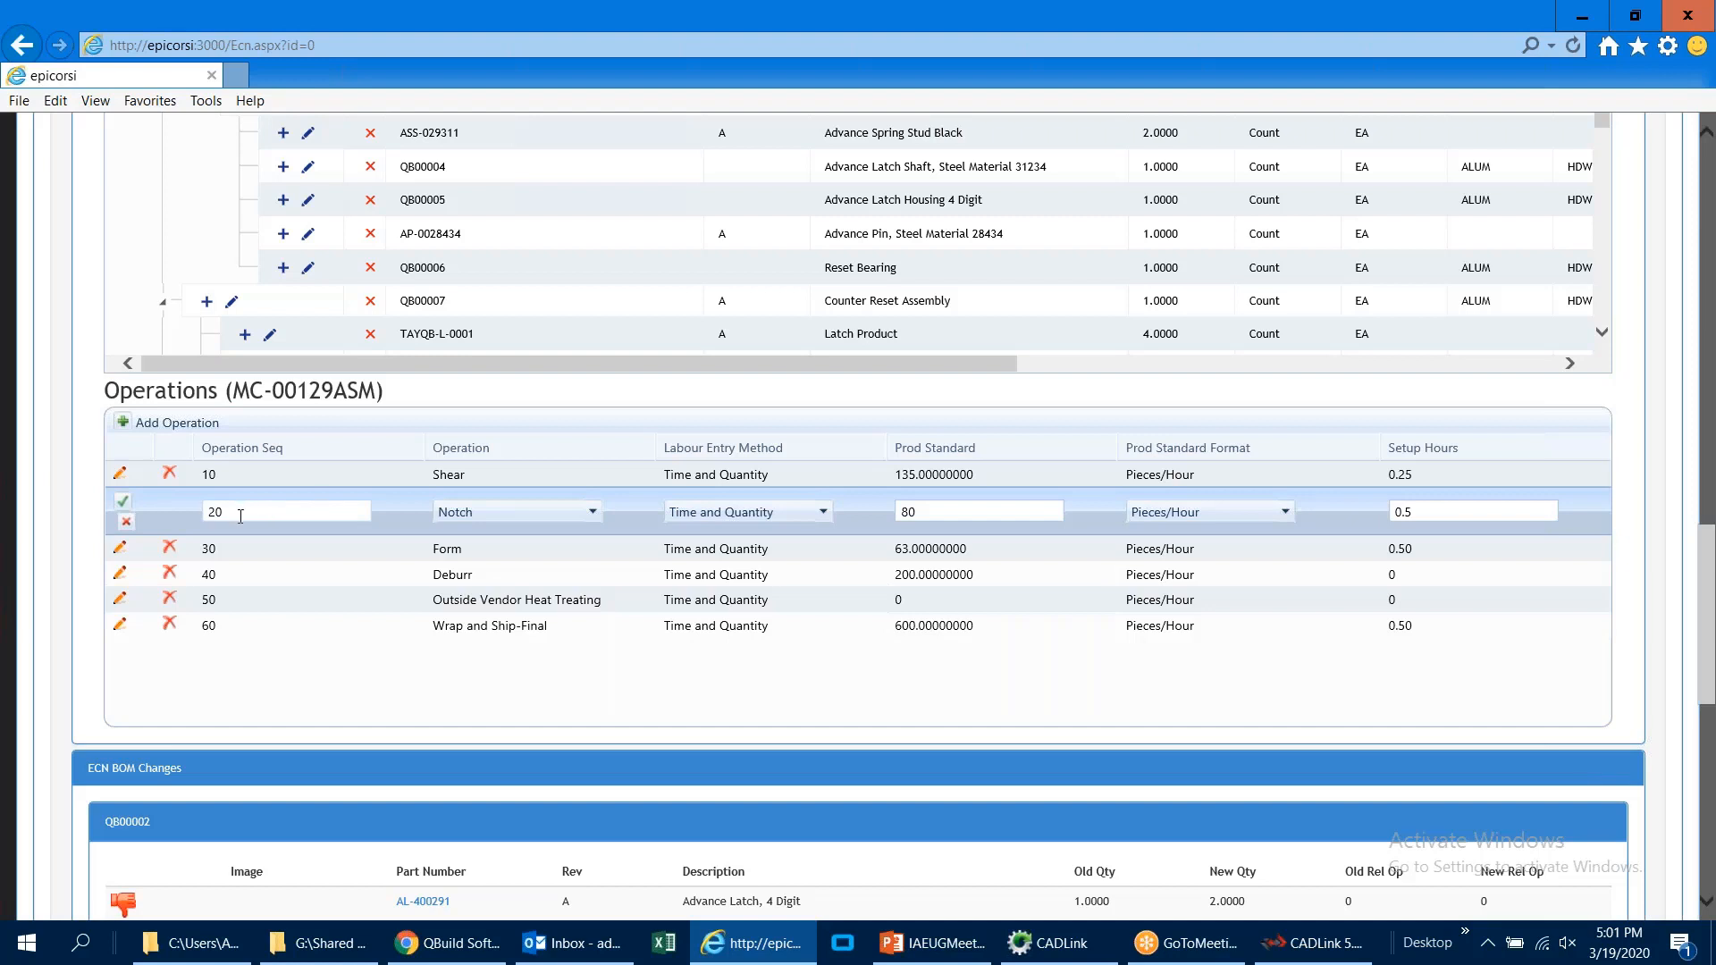
pyautogui.click(122, 502)
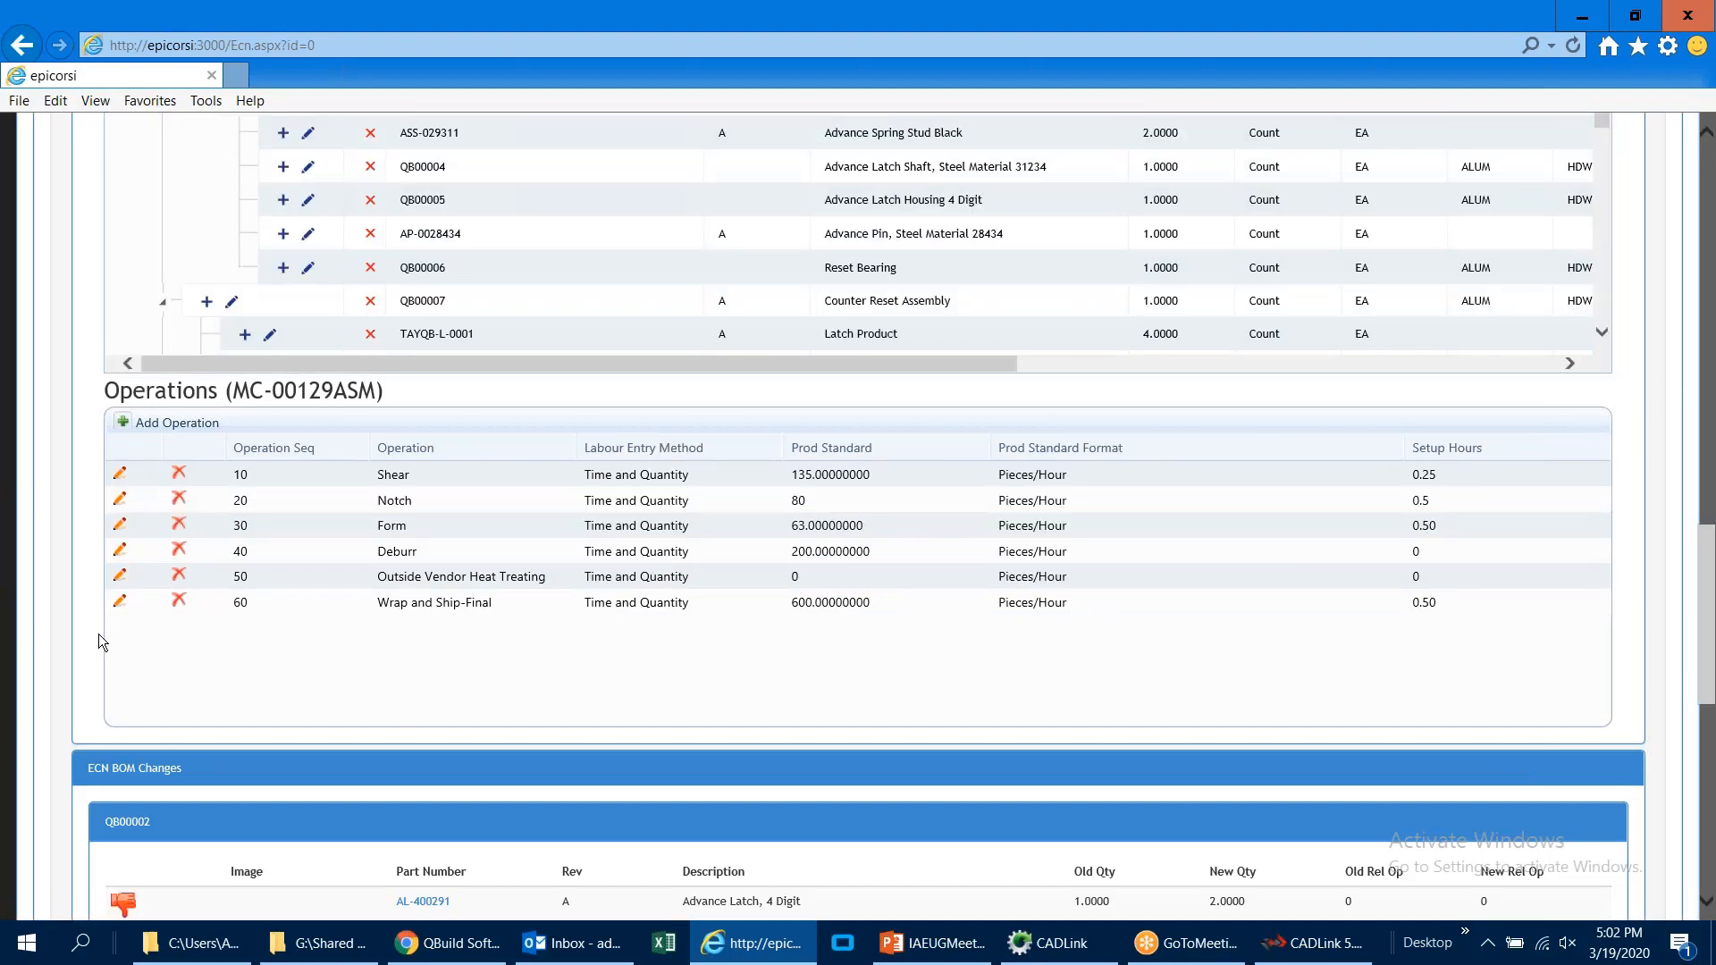
pyautogui.scroll(20, 98, 634)
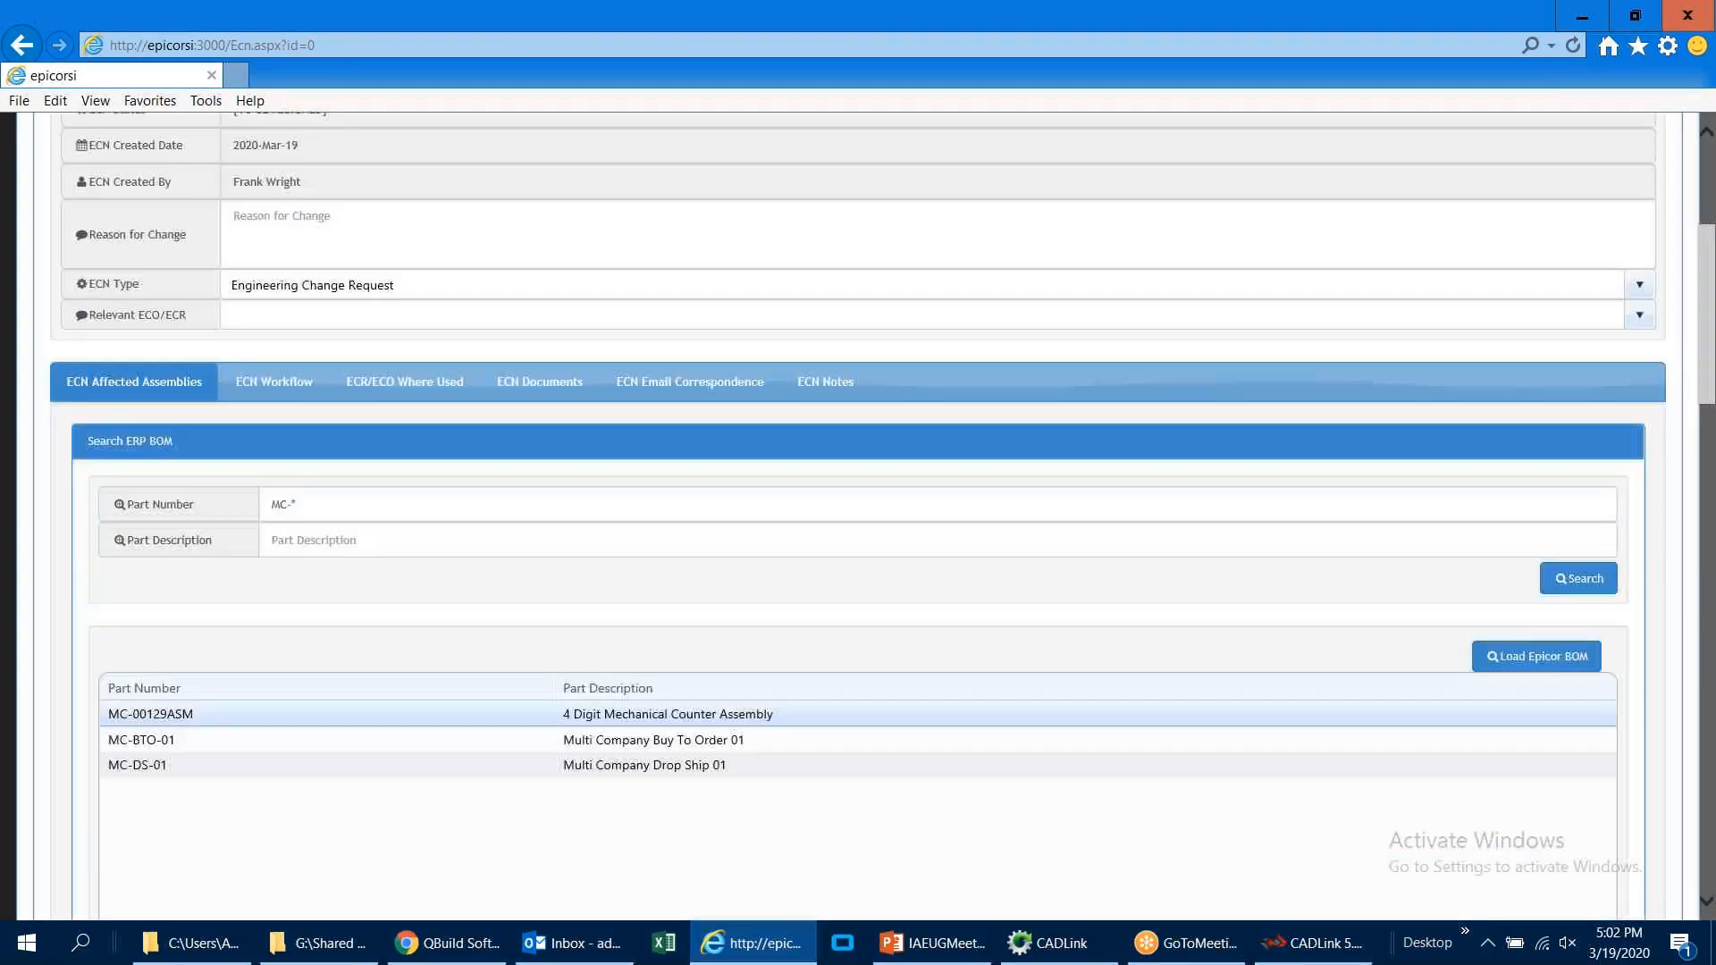
pyautogui.scroll(4, 738, 174)
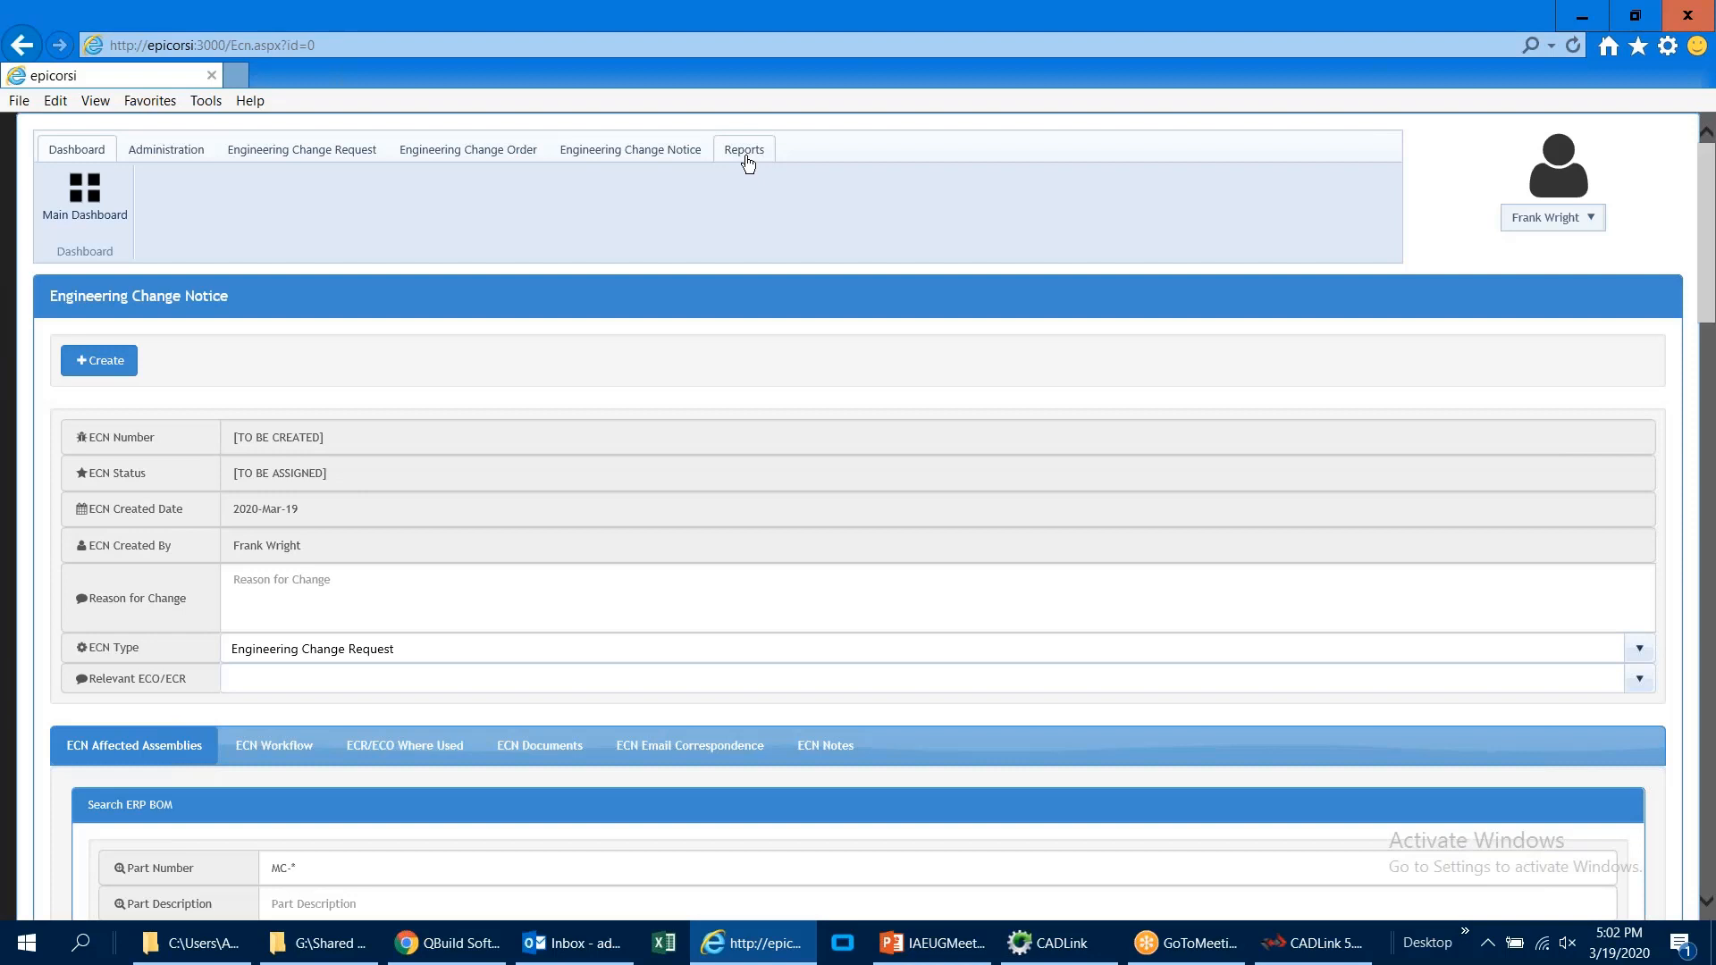
# Step: Open the metrics dashboard and examine the ECO, ECR and ECN status charts and the workflow tasks list
pyautogui.click(747, 152)
pyautogui.click(490, 212)
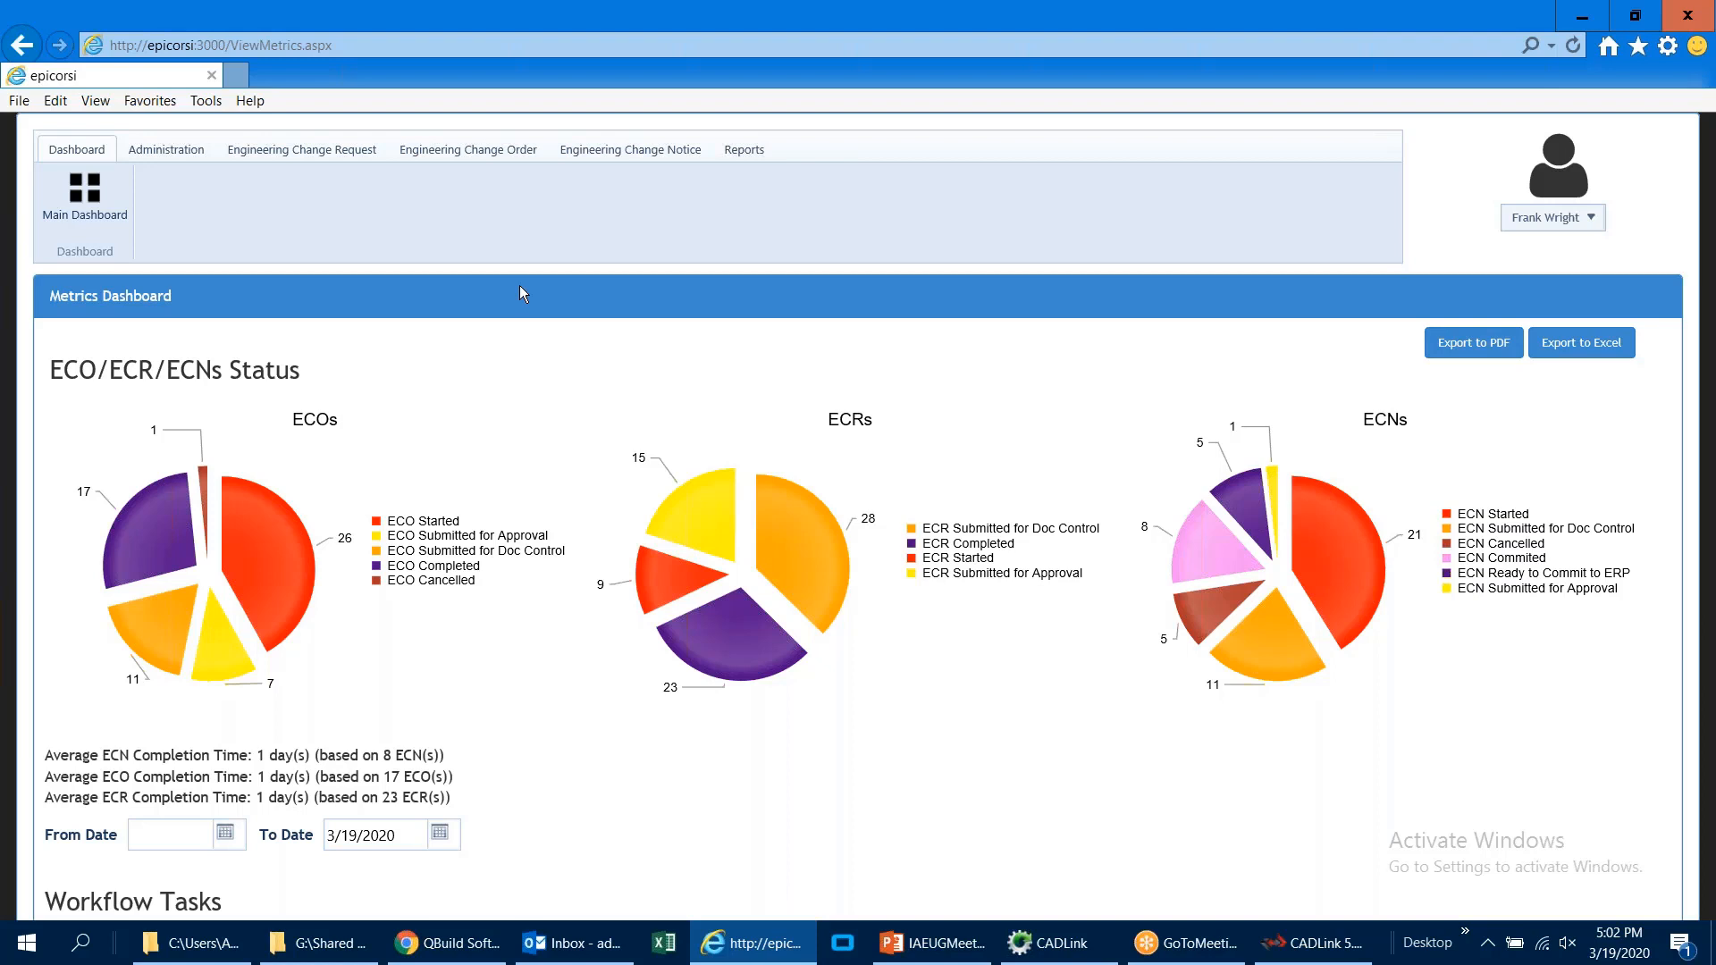
pyautogui.moveTo(804, 550)
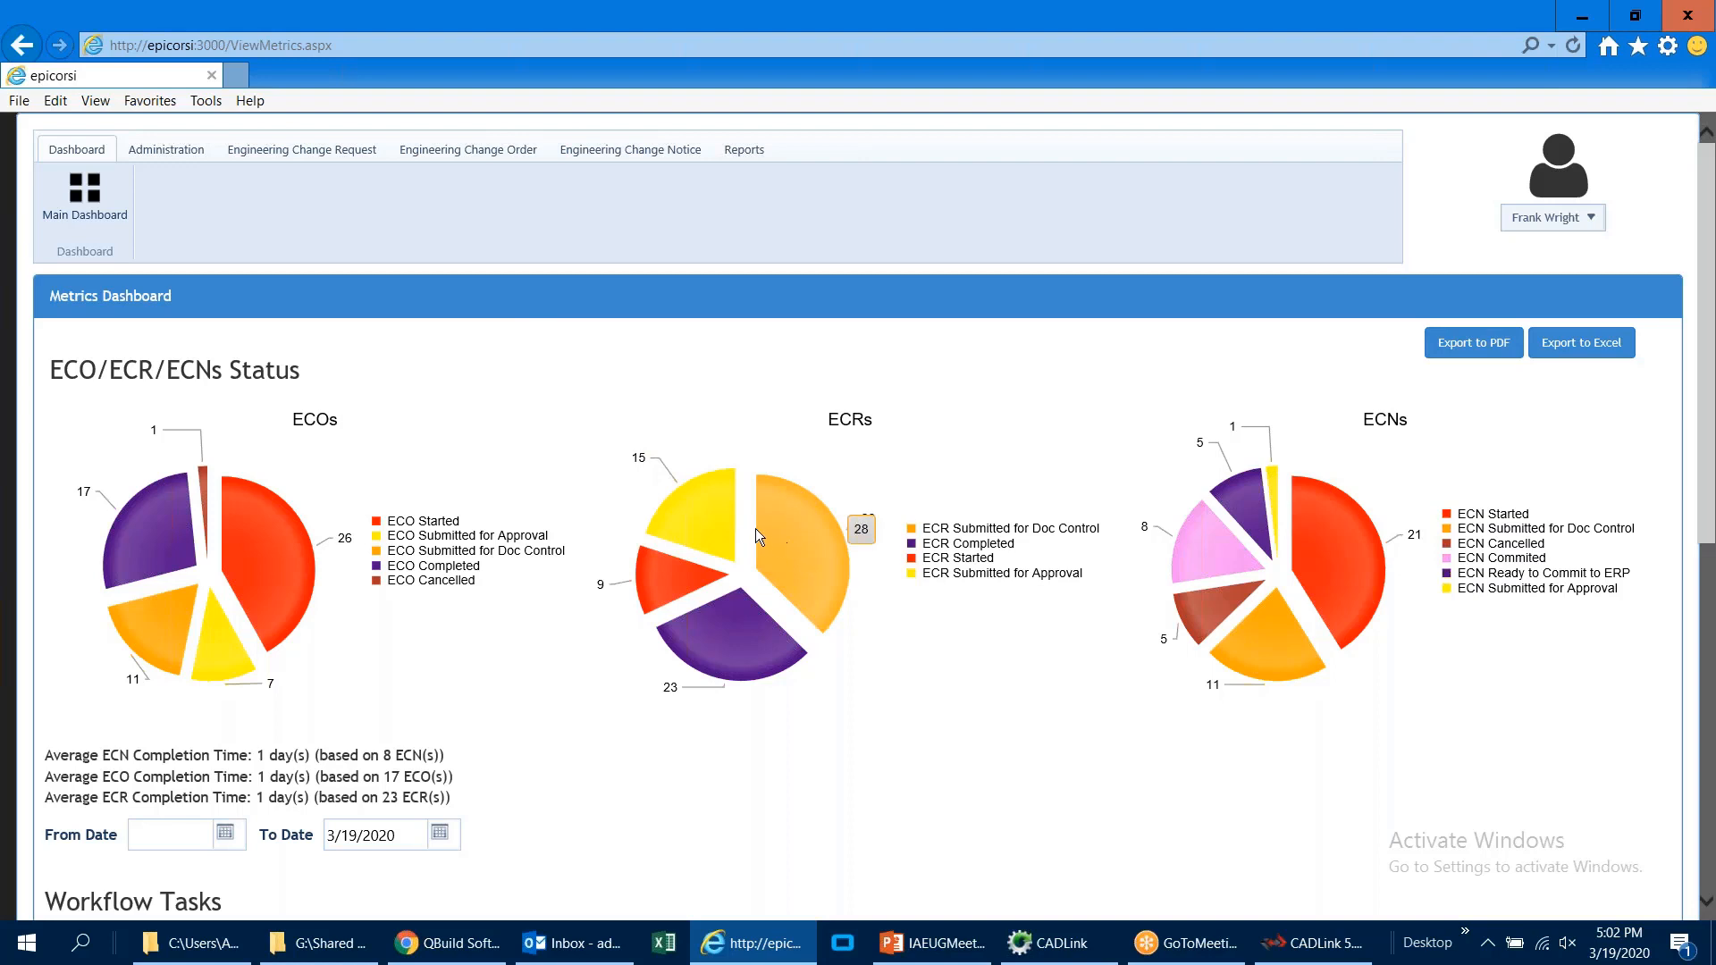
pyautogui.moveTo(715, 517)
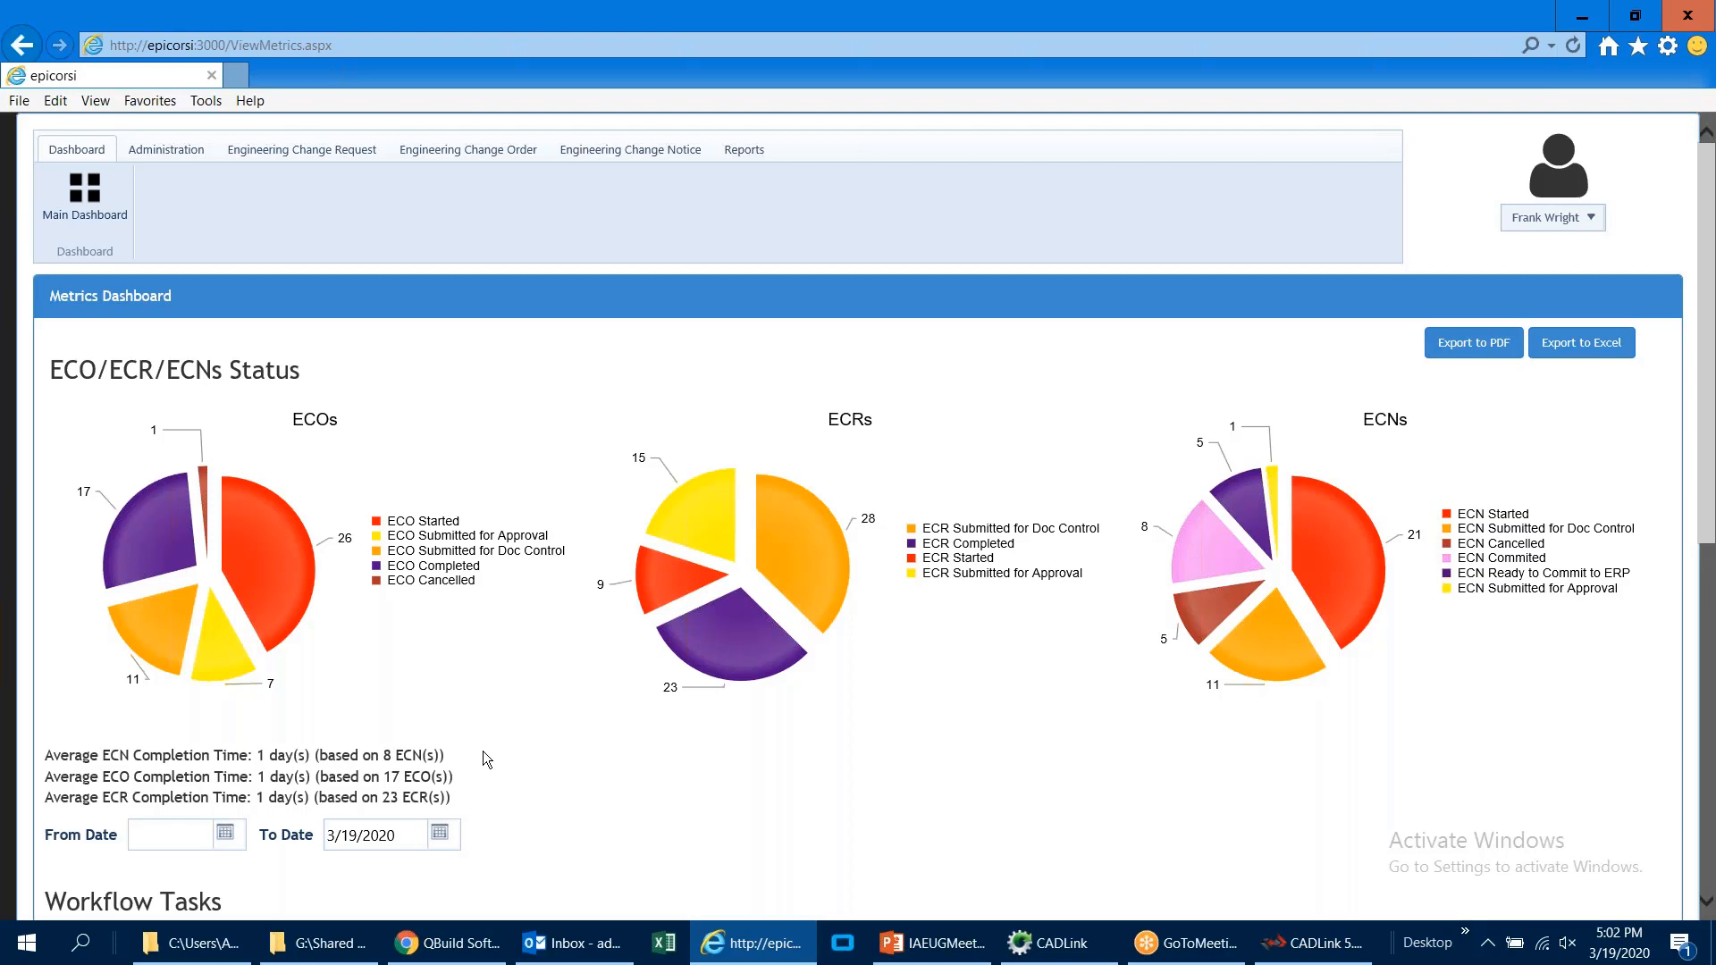
pyautogui.scroll(-5, 483, 751)
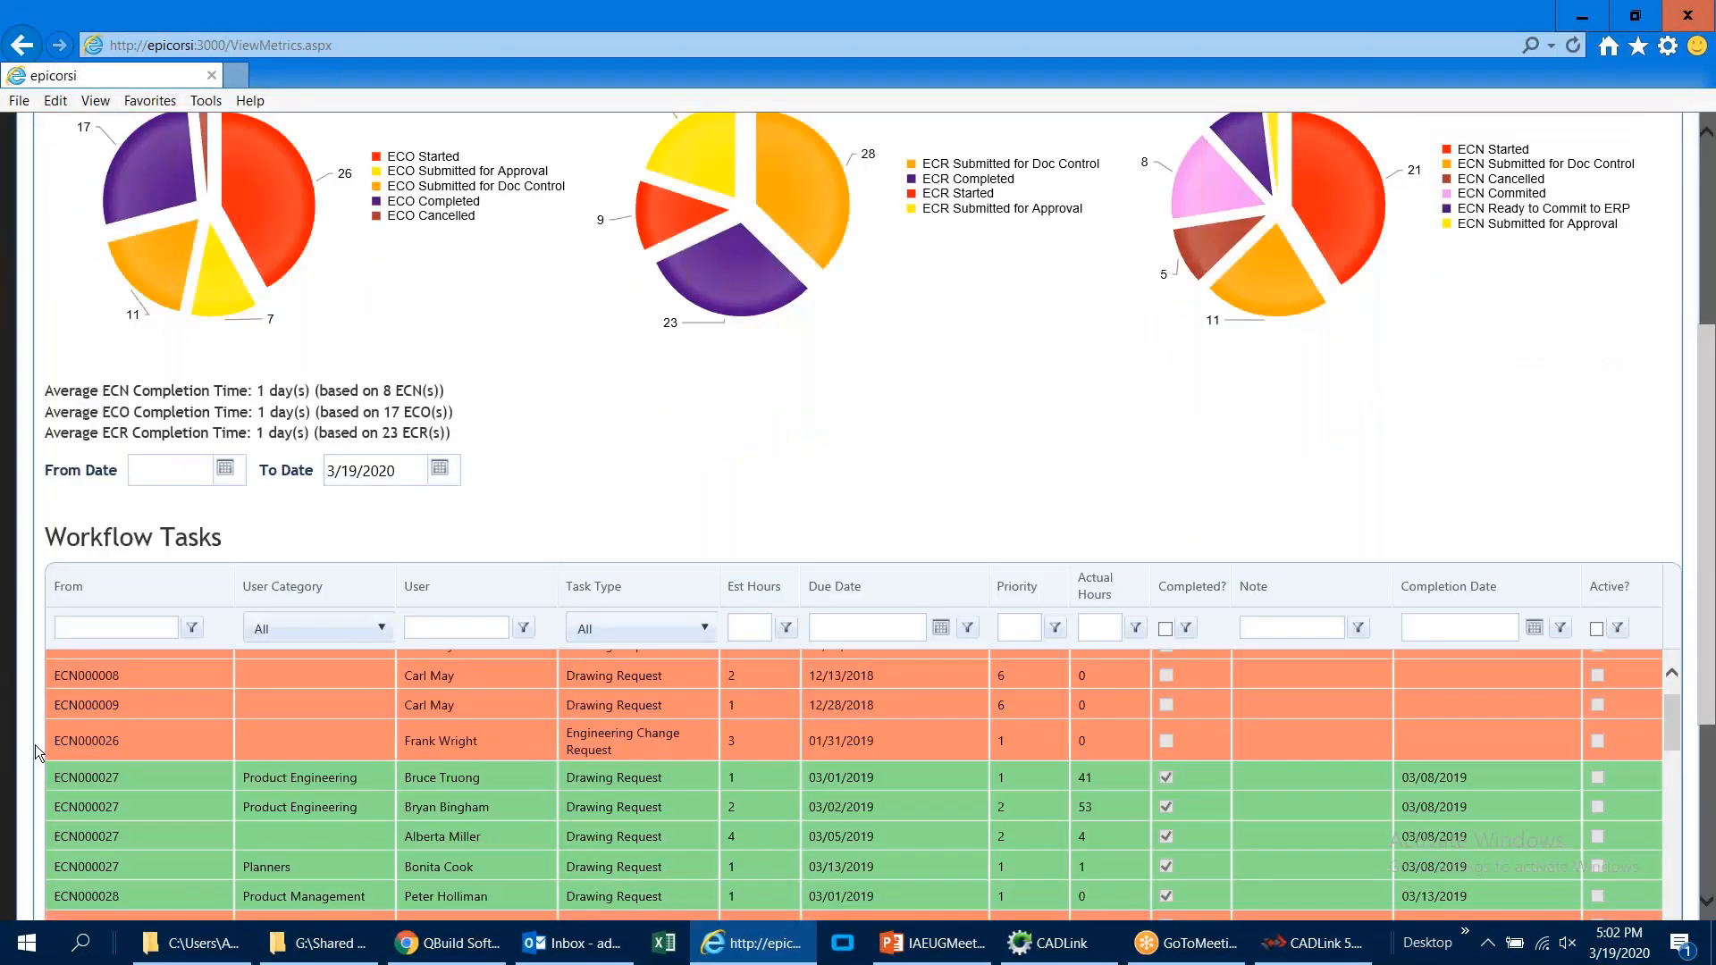
pyautogui.scroll(-2, 34, 743)
pyautogui.scroll(3, 41, 663)
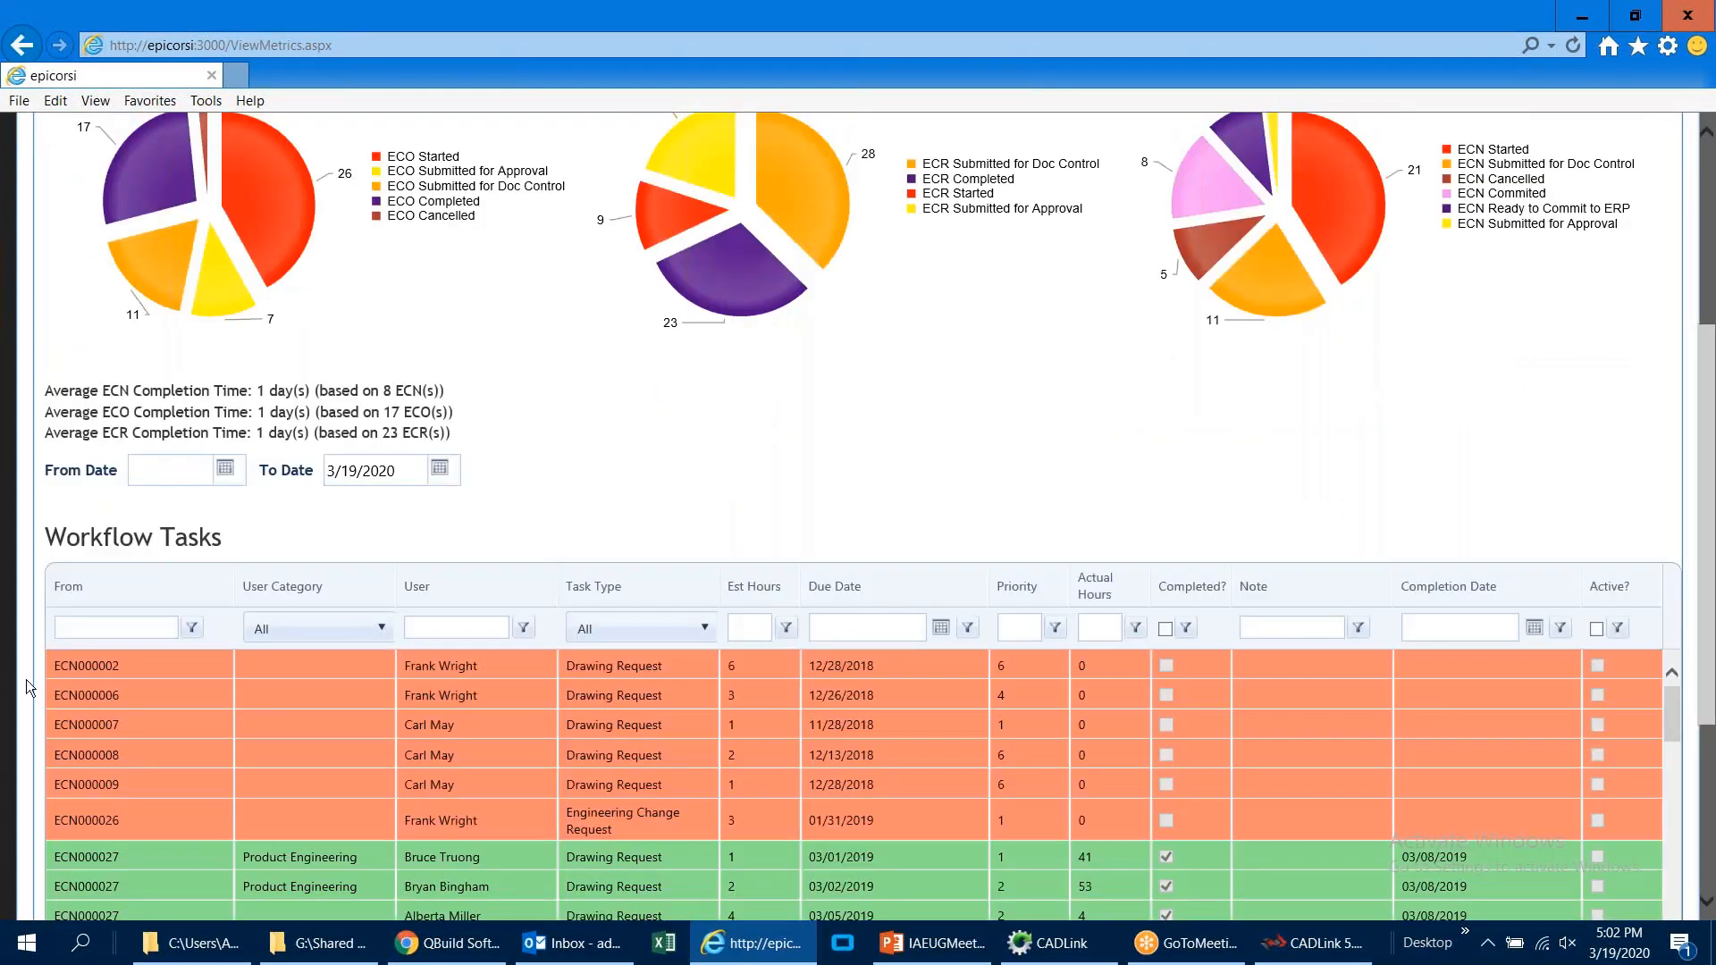
pyautogui.scroll(-1, 25, 681)
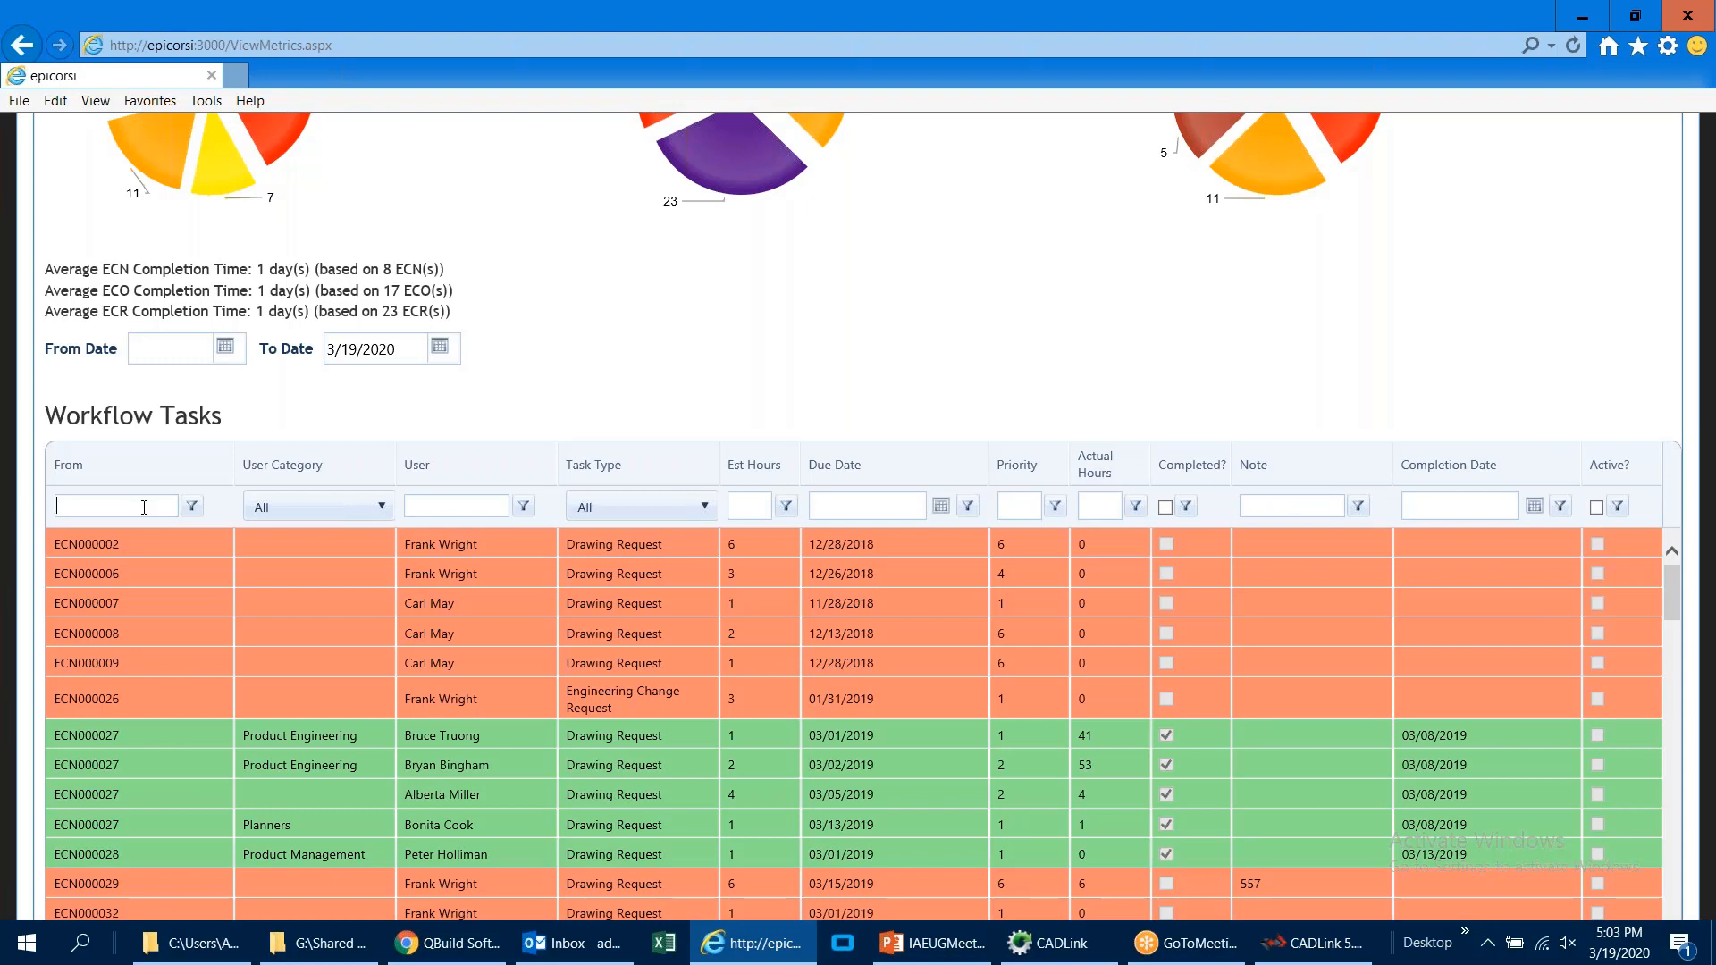
# Step: Filter the workflow tasks to source documents matching 28 and clear that filter again
pyautogui.write('28')
pyautogui.press('Return')
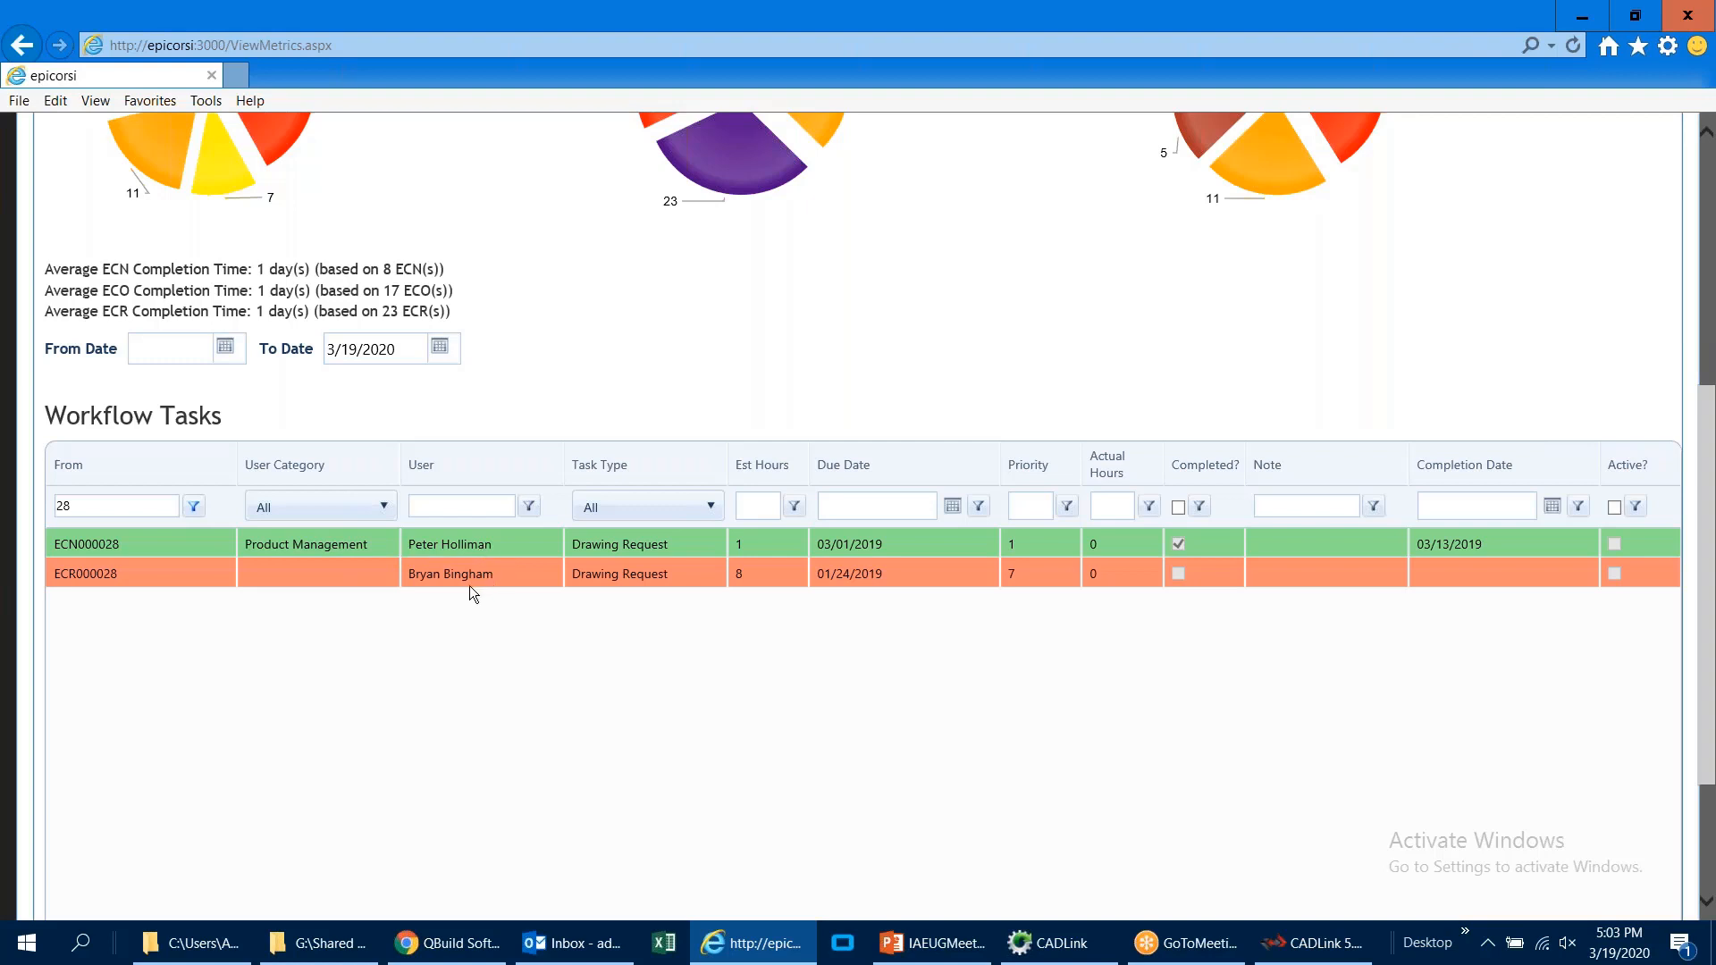
pyautogui.hotkey('ctrl', 'a')
pyautogui.press('BackSpace')
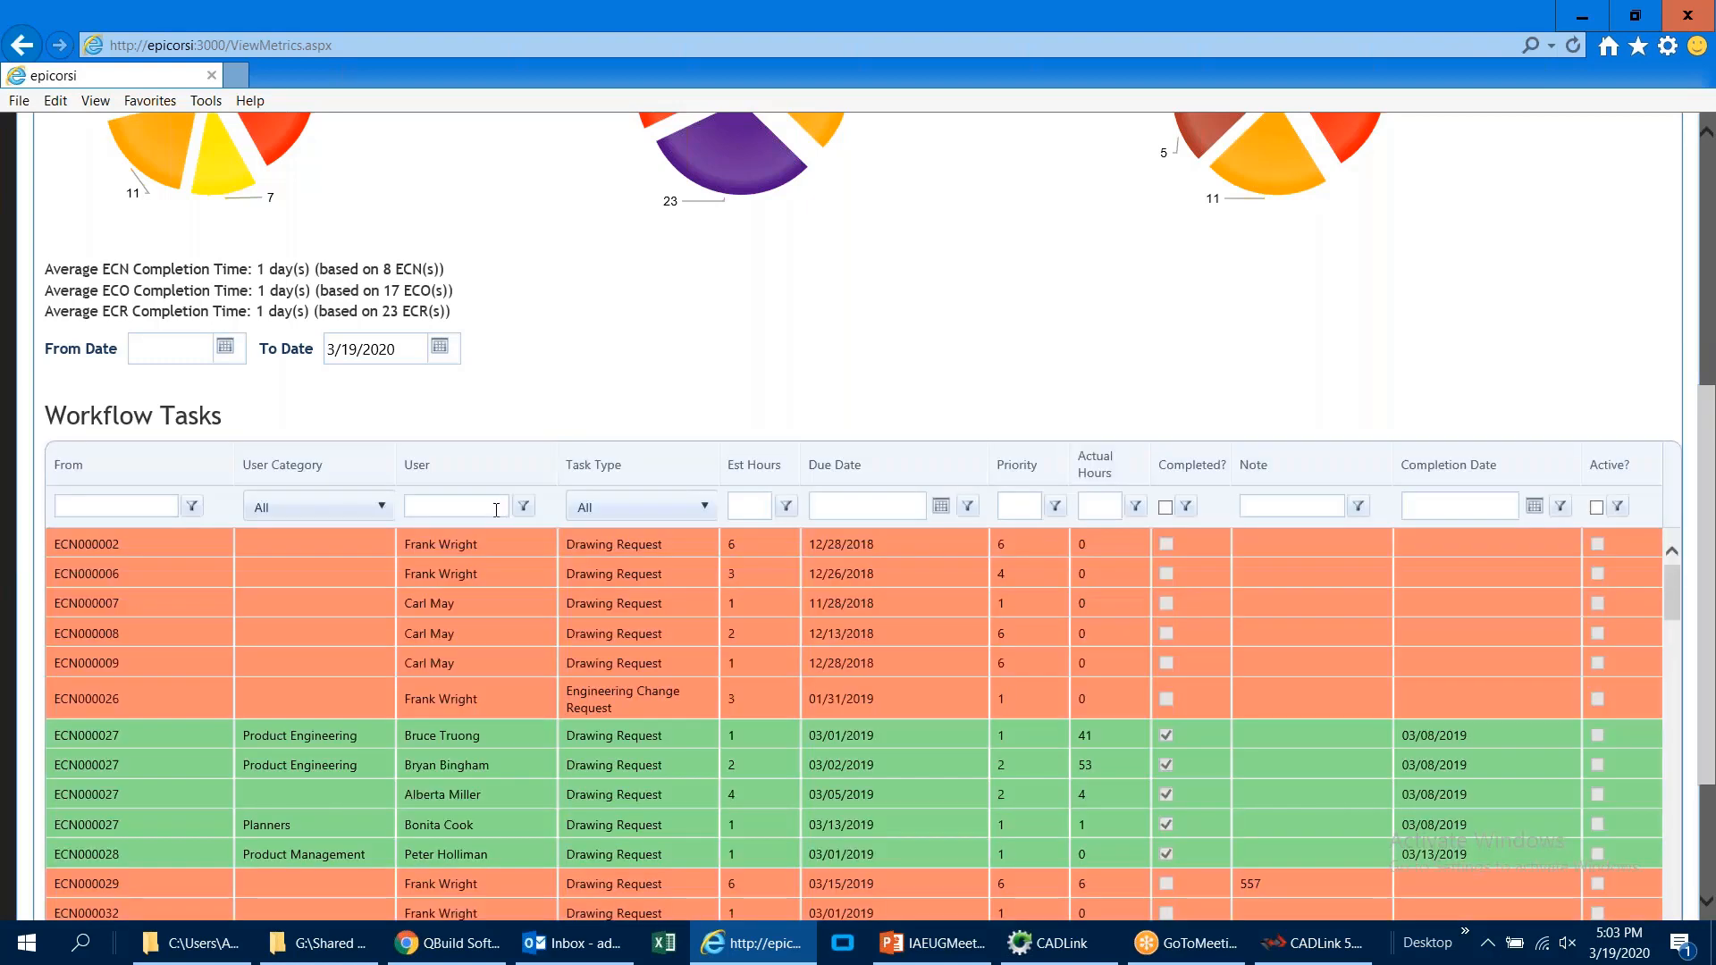
# Step: Filter the workflow tasks by a user's first name
pyautogui.click(490, 509)
pyautogui.write('carl')
pyautogui.press('Return')
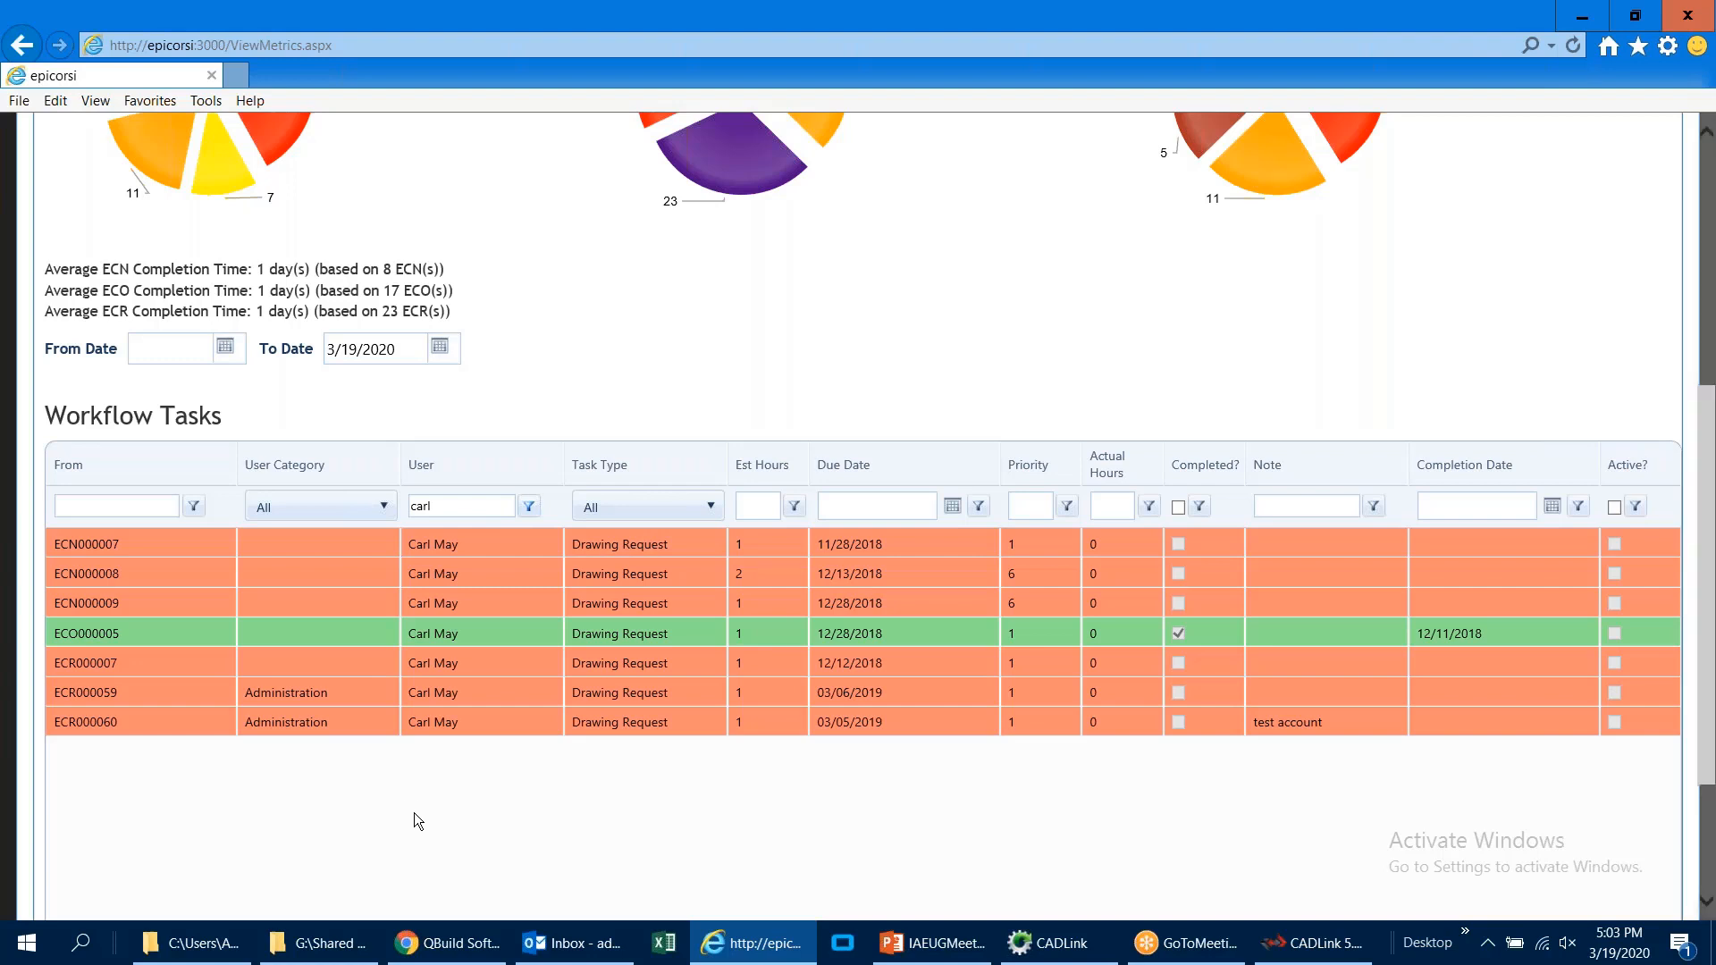
# Step: Open the All Affected Parent Parts report for ECNs and filter its part numbers by MC-
pyautogui.scroll(3, 415, 813)
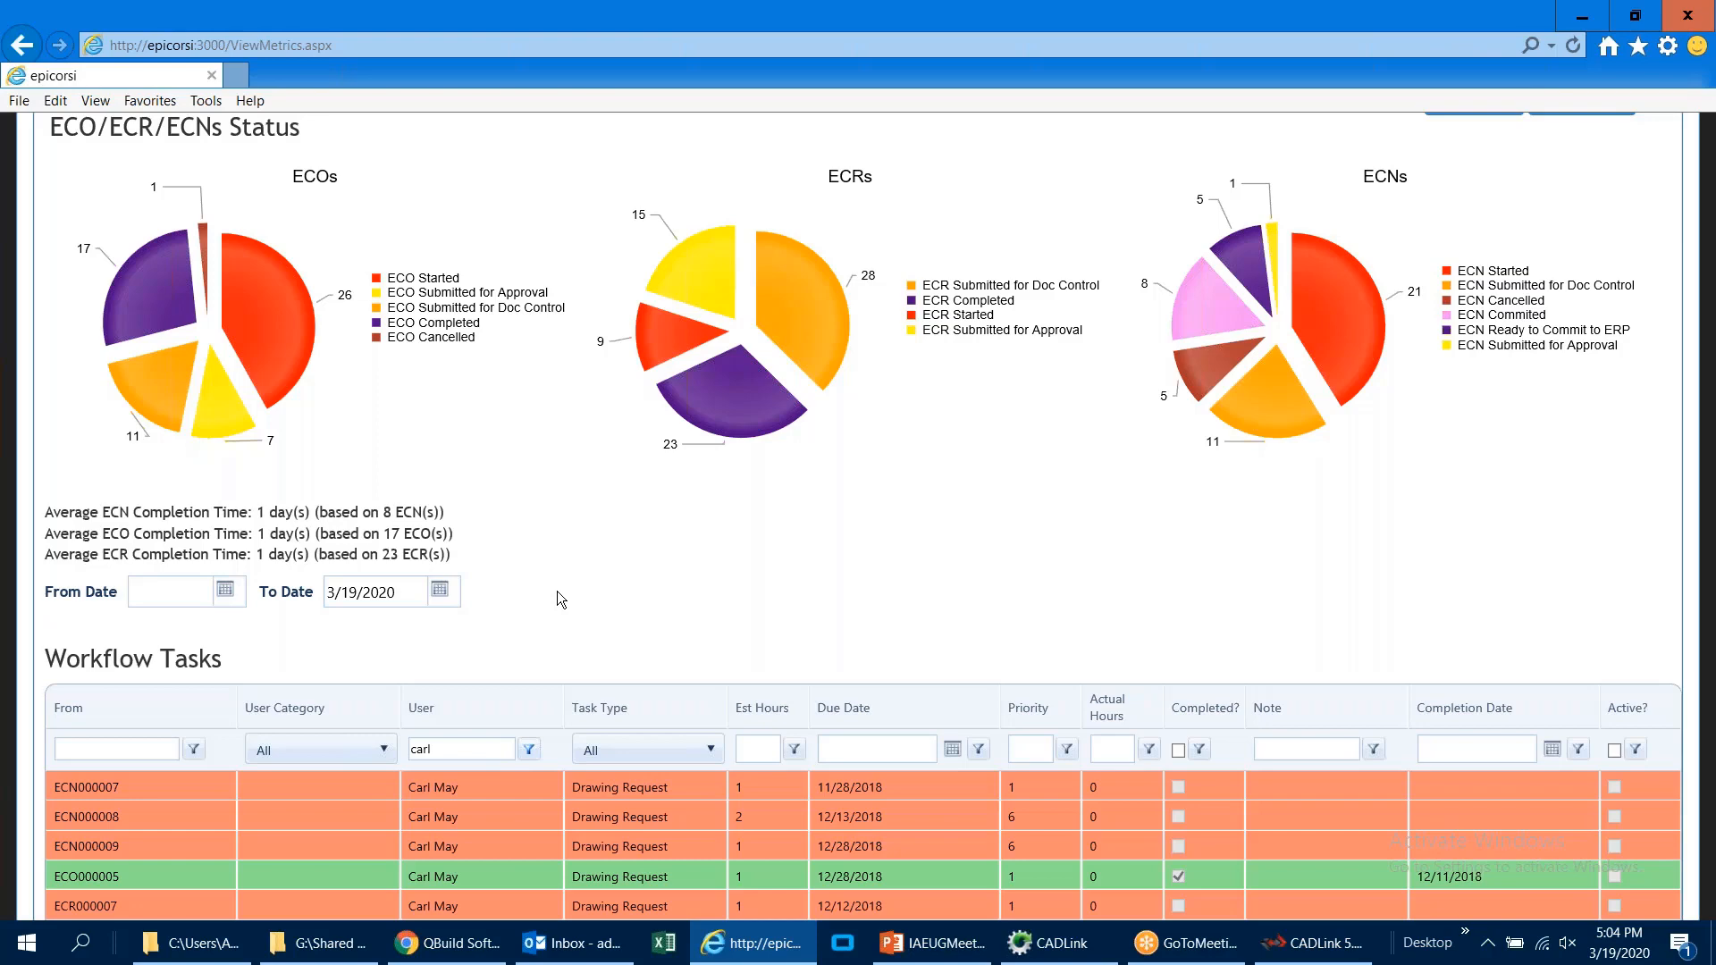
pyautogui.scroll(3, 566, 588)
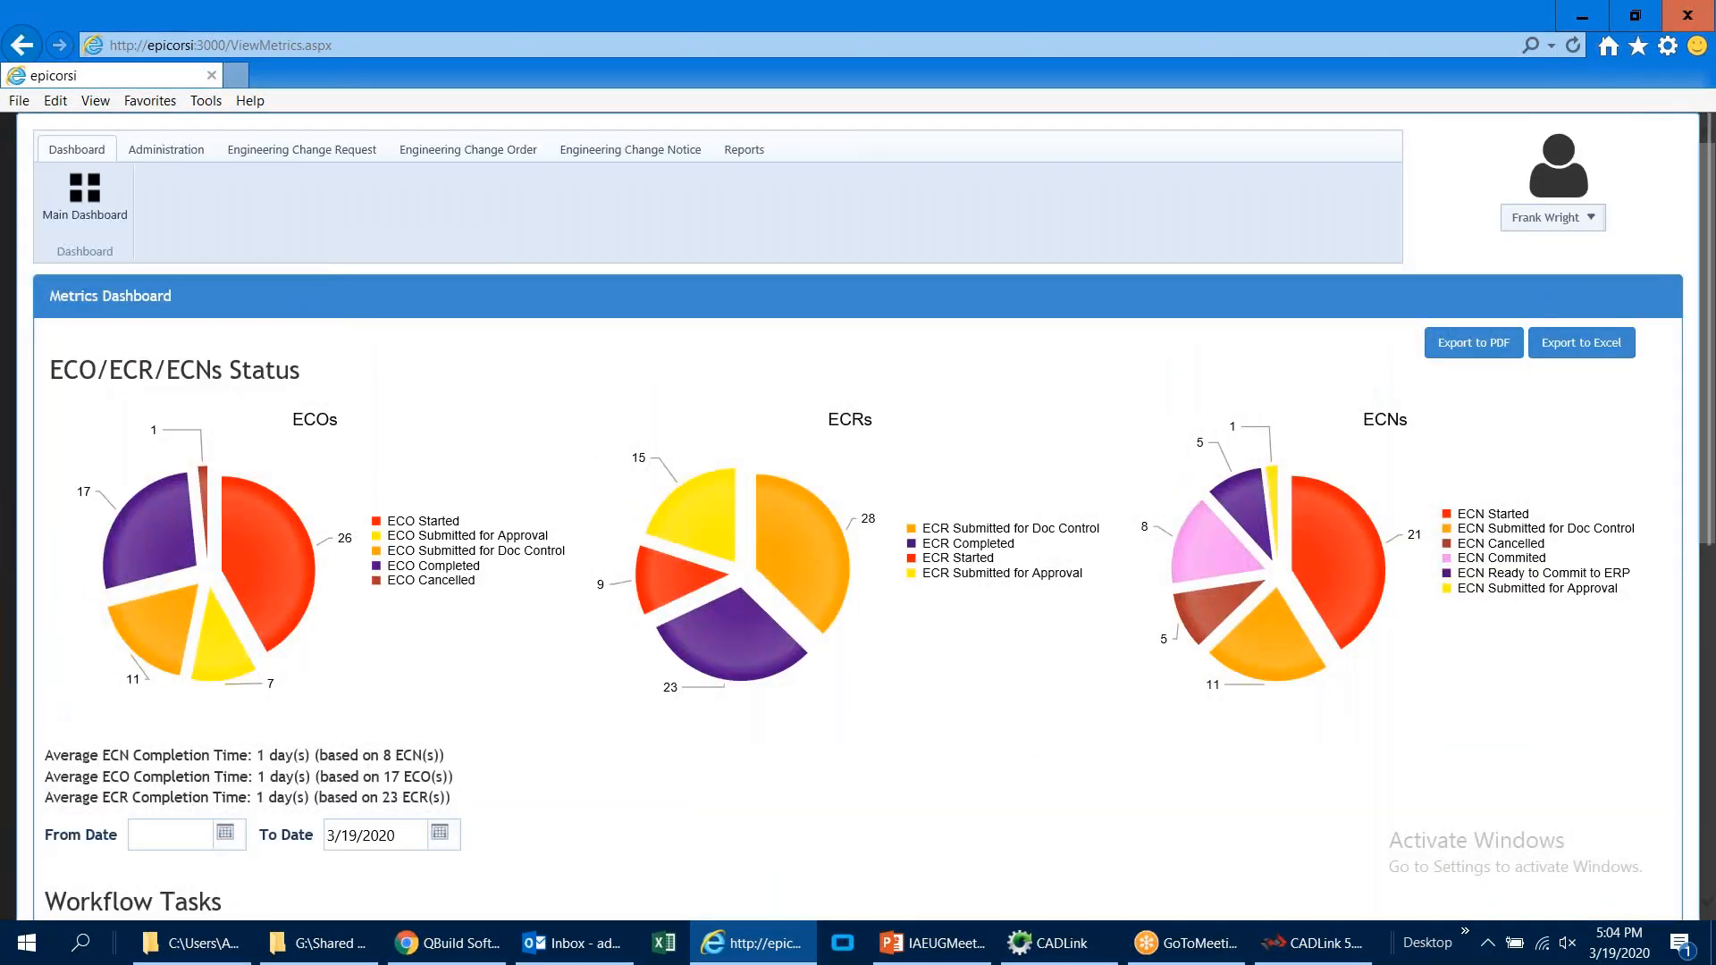
pyautogui.click(733, 157)
pyautogui.click(112, 213)
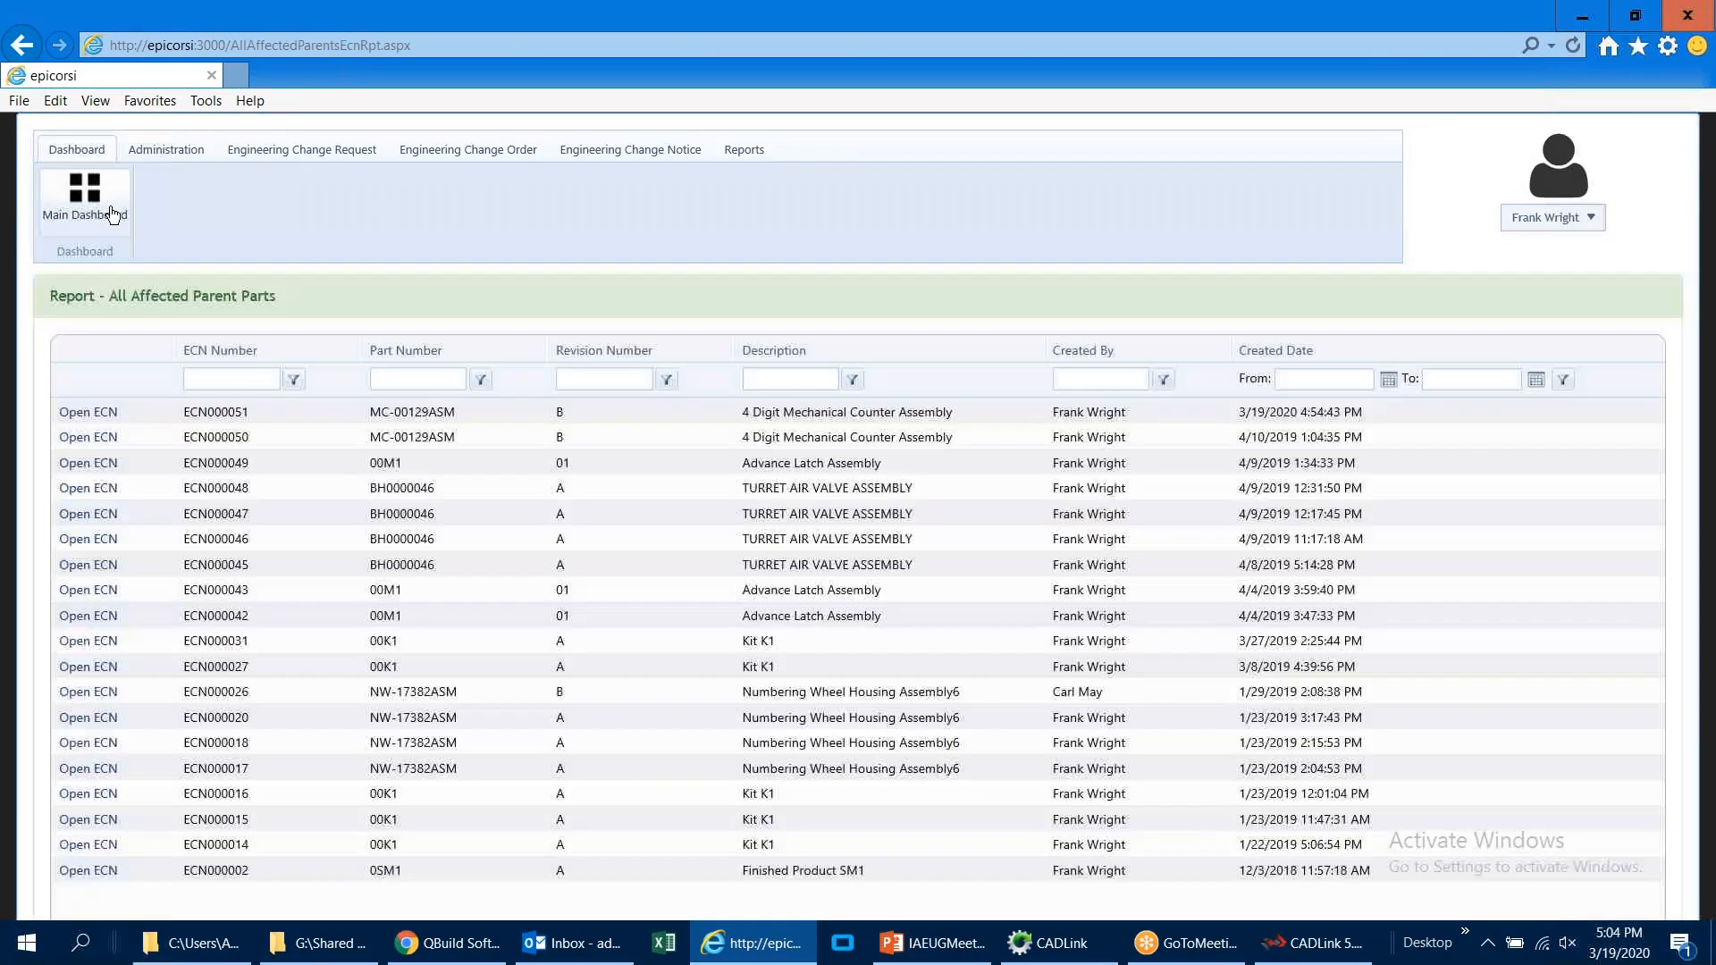
pyautogui.write('MC-')
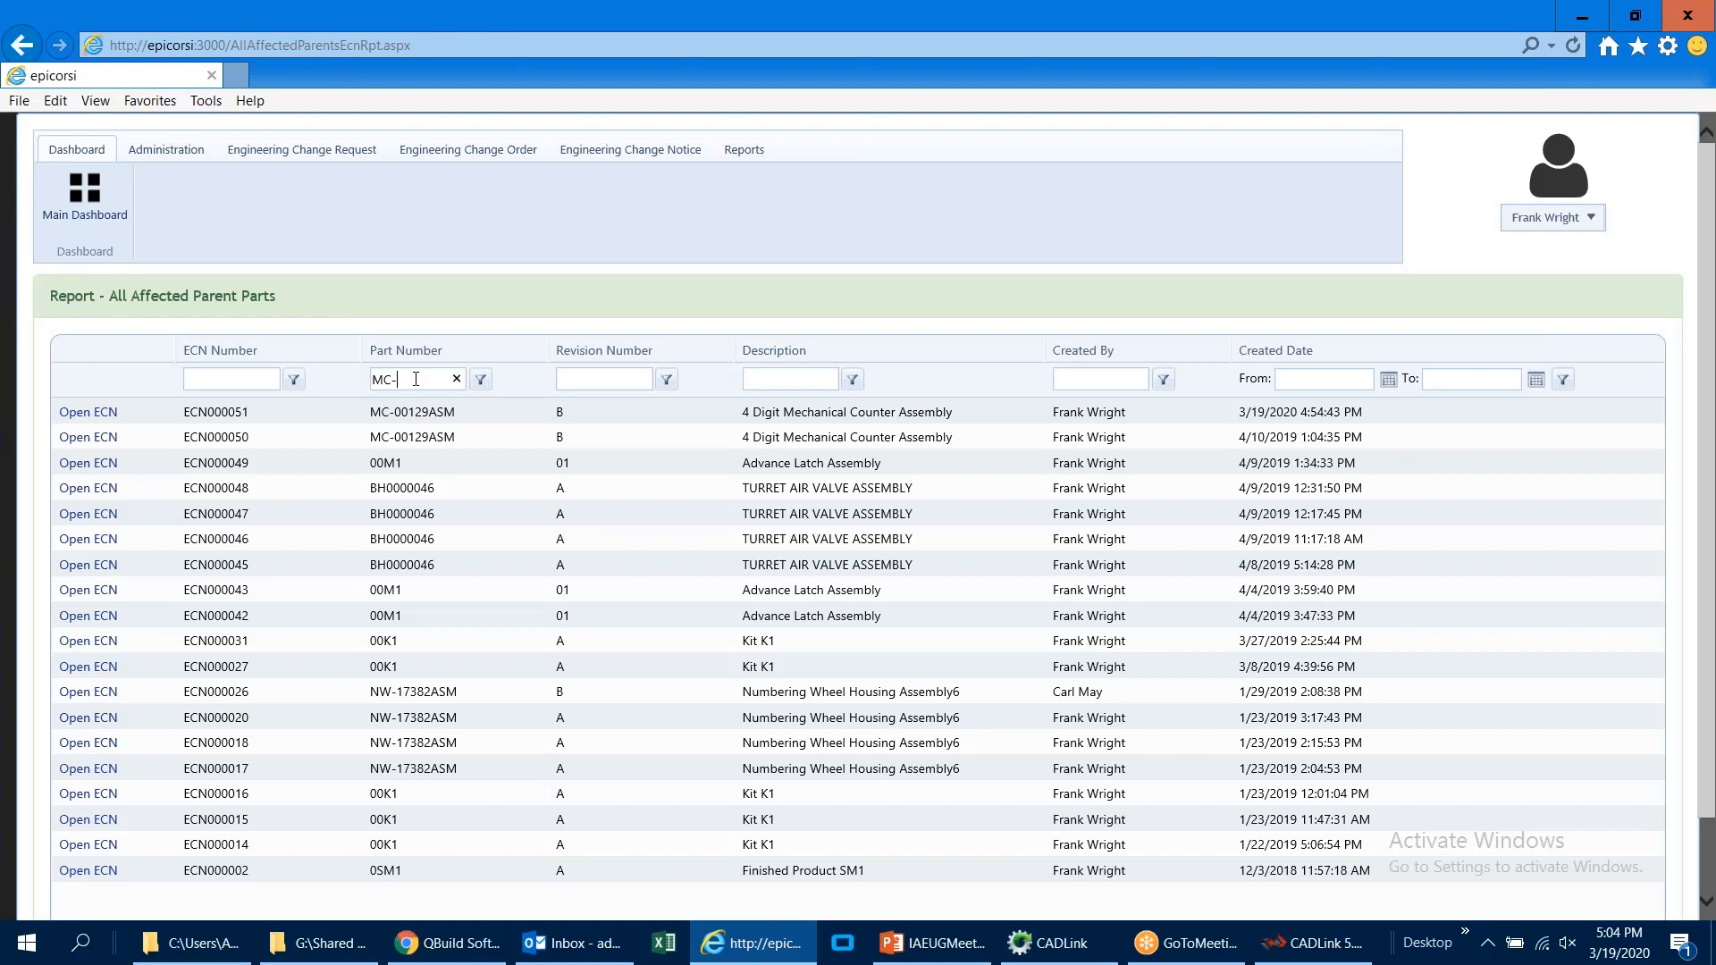
pyautogui.press('Return')
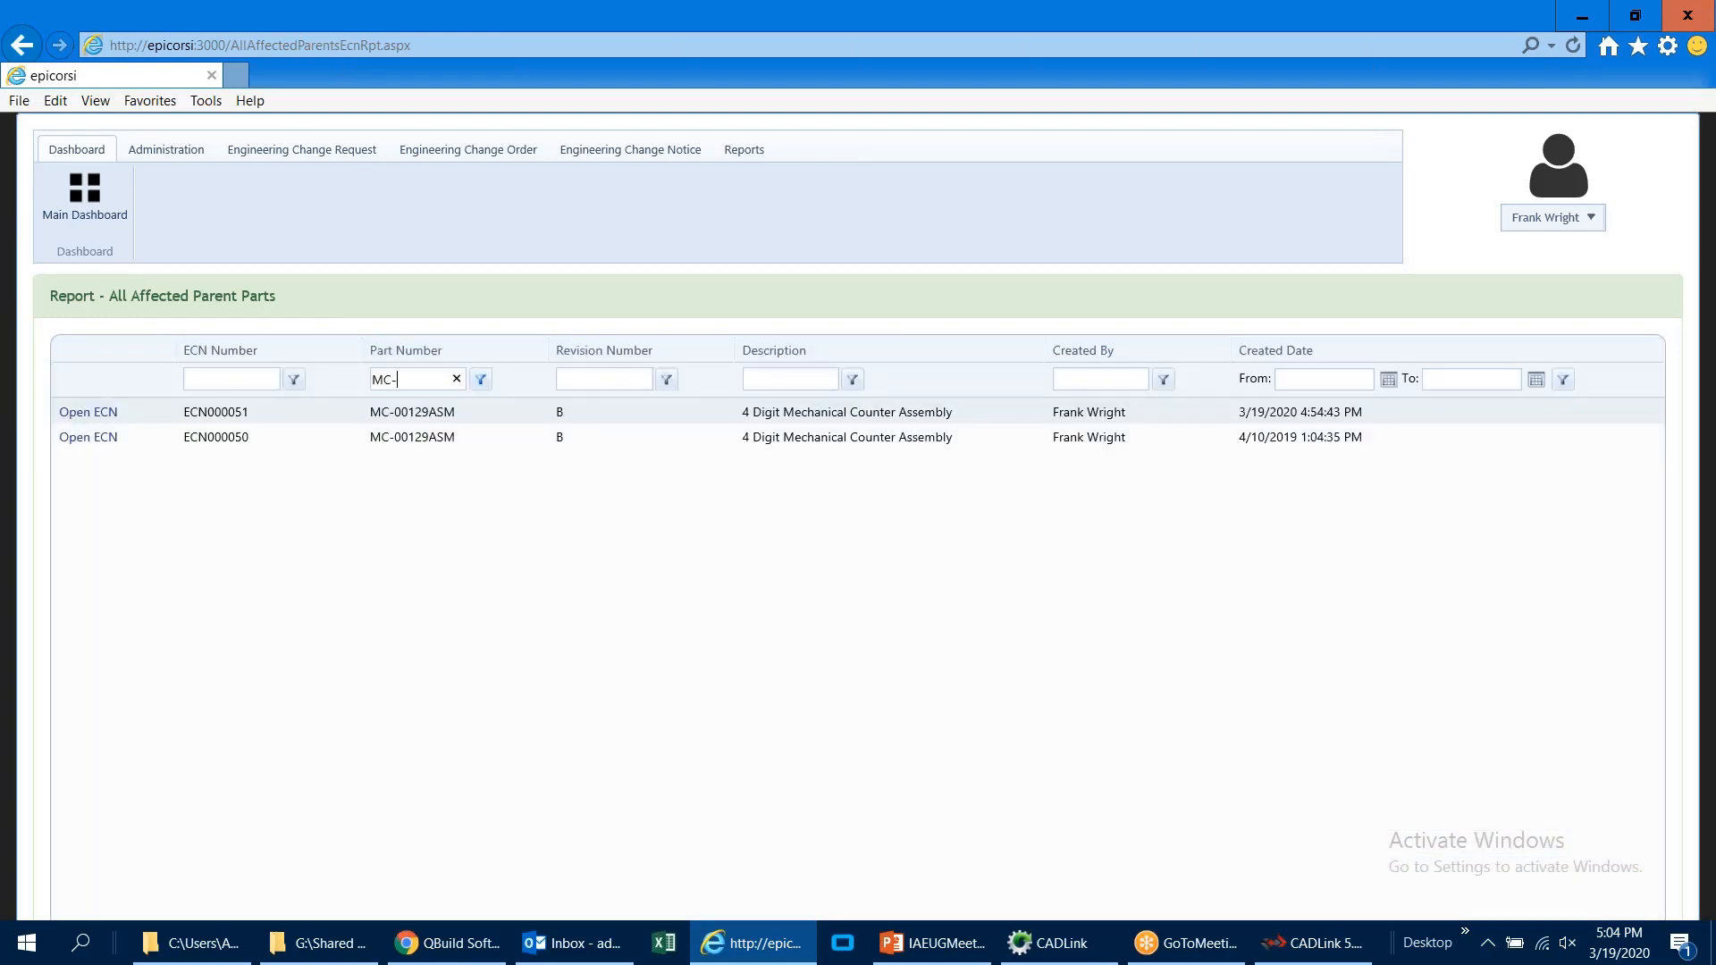
# Step: Clear the part number filter to list every ECN in the All Affected Parent Parts report
pyautogui.press('BackSpace')
pyautogui.press('BackSpace')
pyautogui.press('BackSpace')
pyautogui.press('Return')
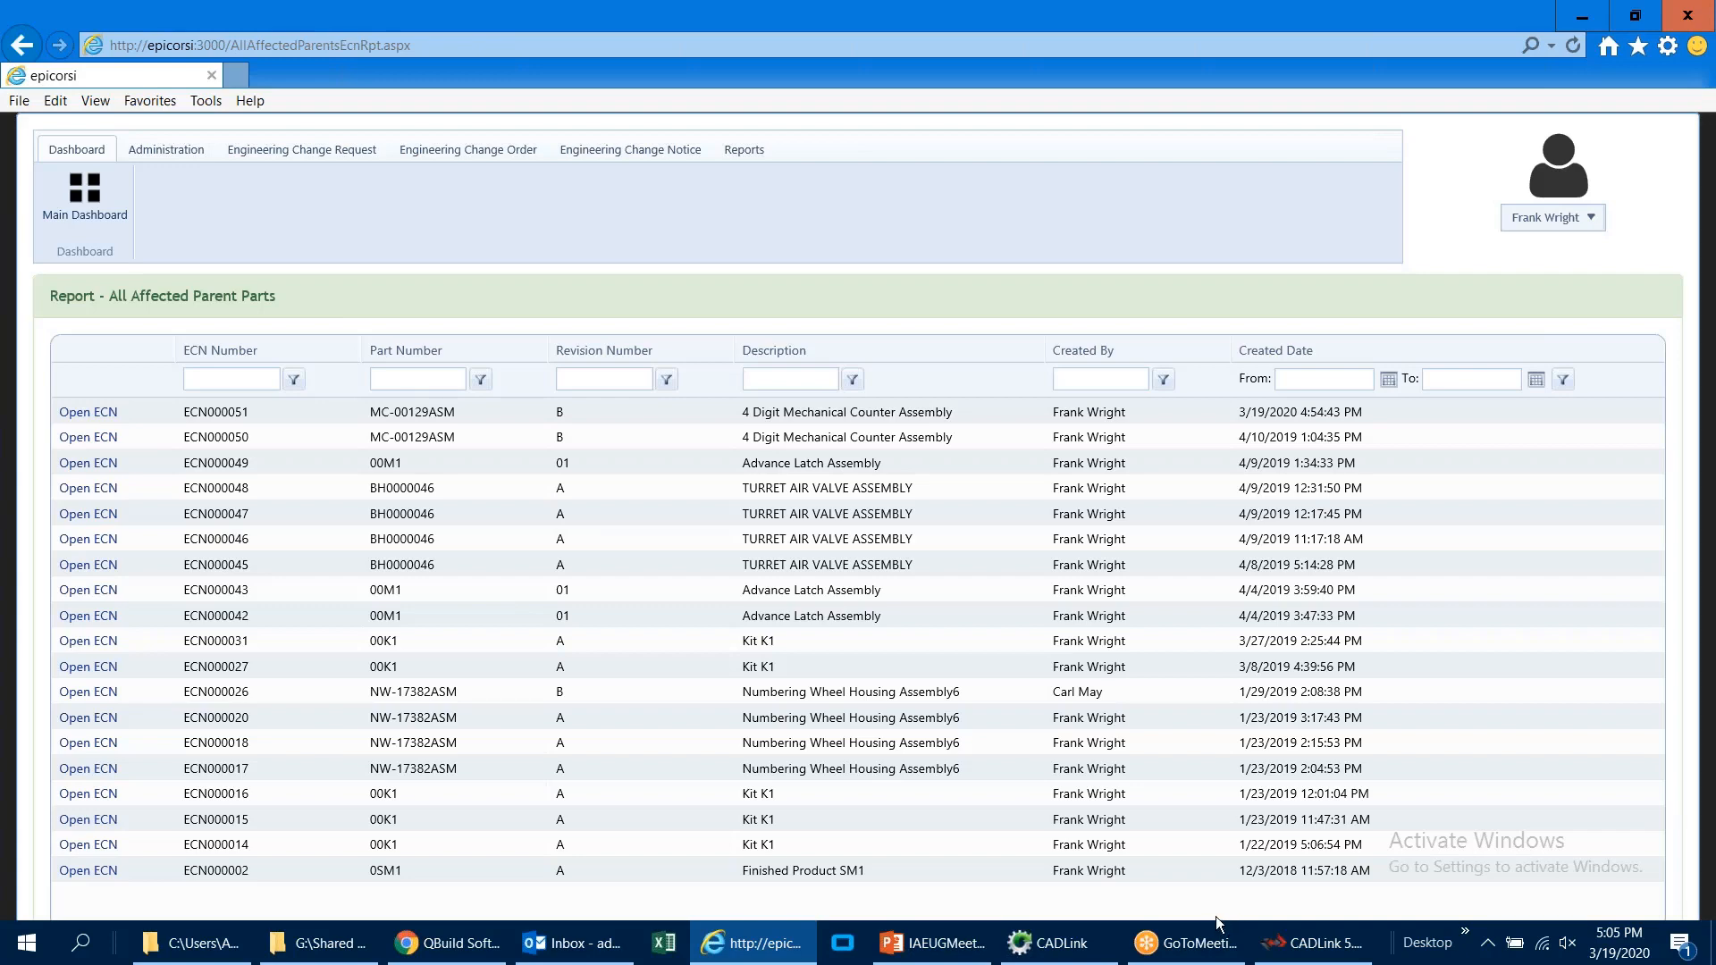
# Step: Switch to CADLink and examine the preview images of the Advance Latch Housing Assembly QB00003 and its components in the BOM
pyautogui.click(1277, 946)
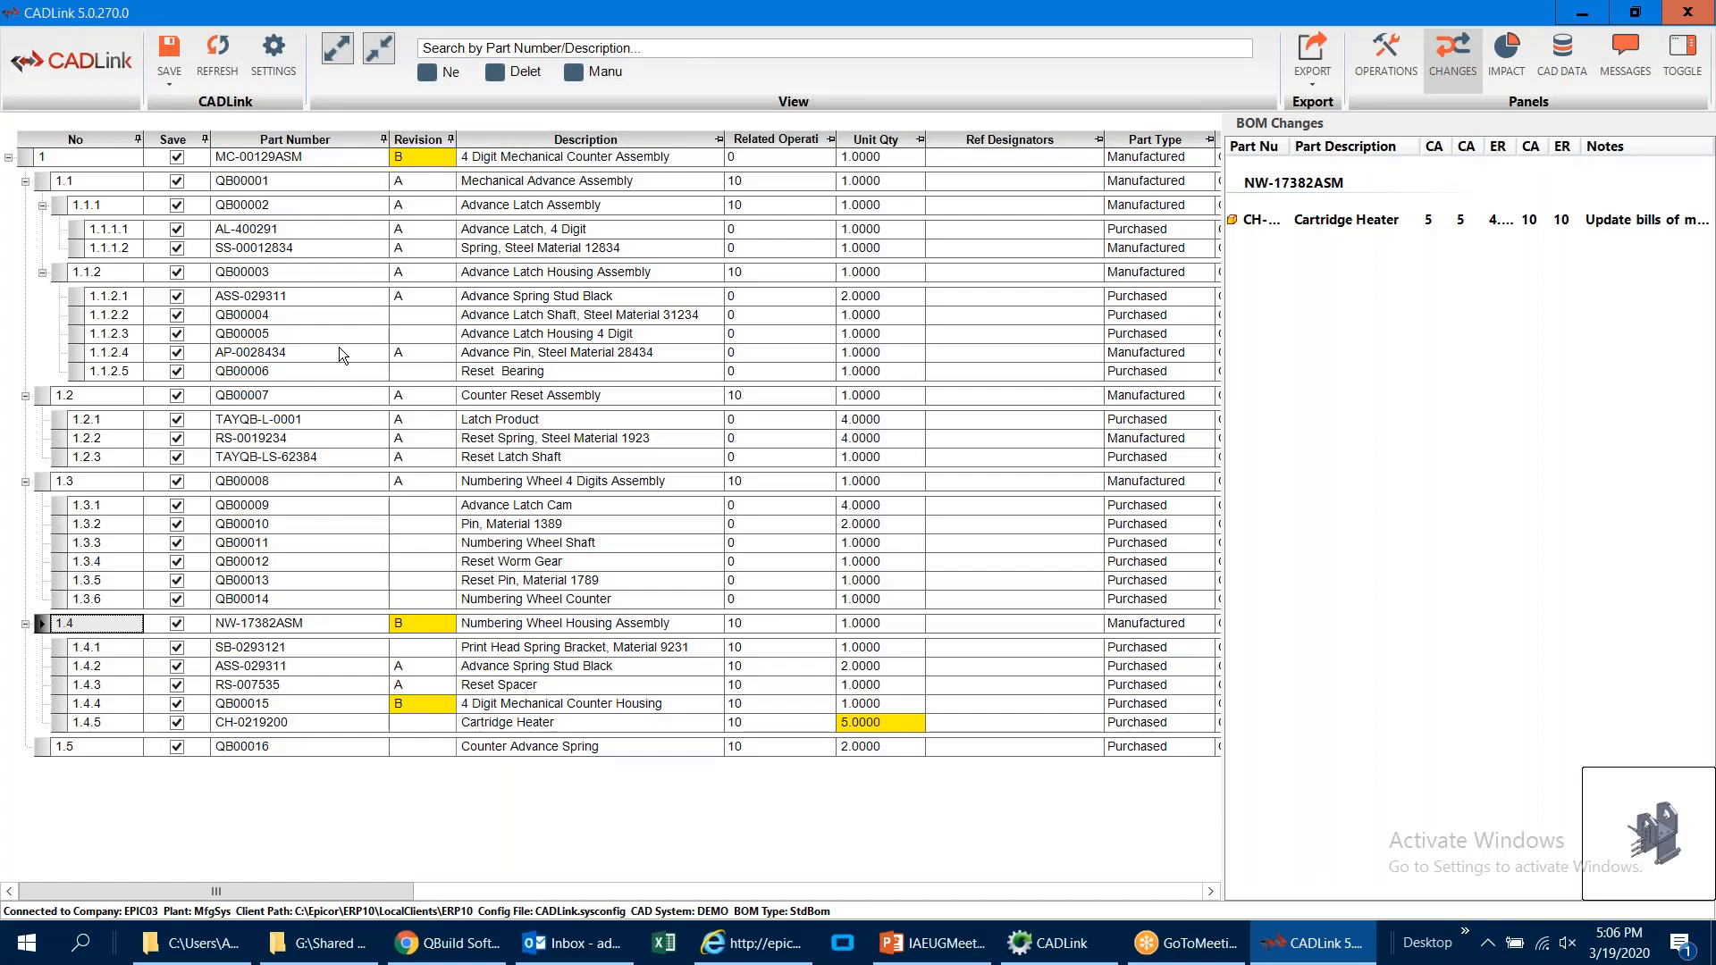
pyautogui.click(62, 270)
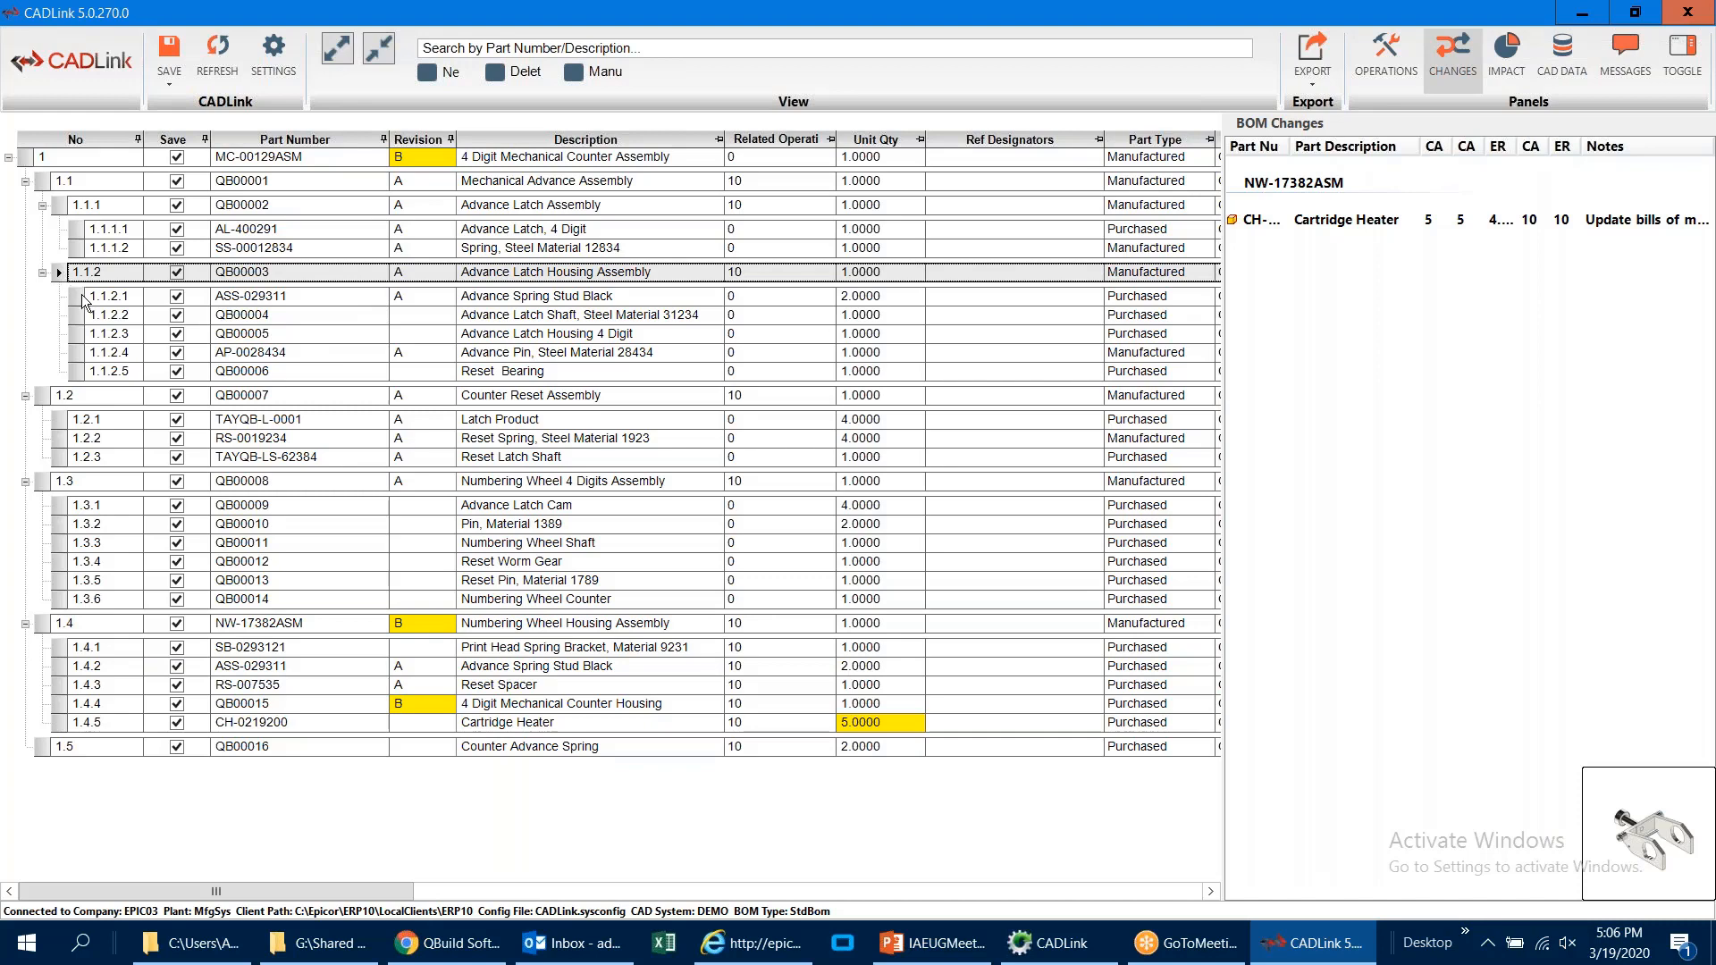
pyautogui.click(80, 297)
pyautogui.click(79, 315)
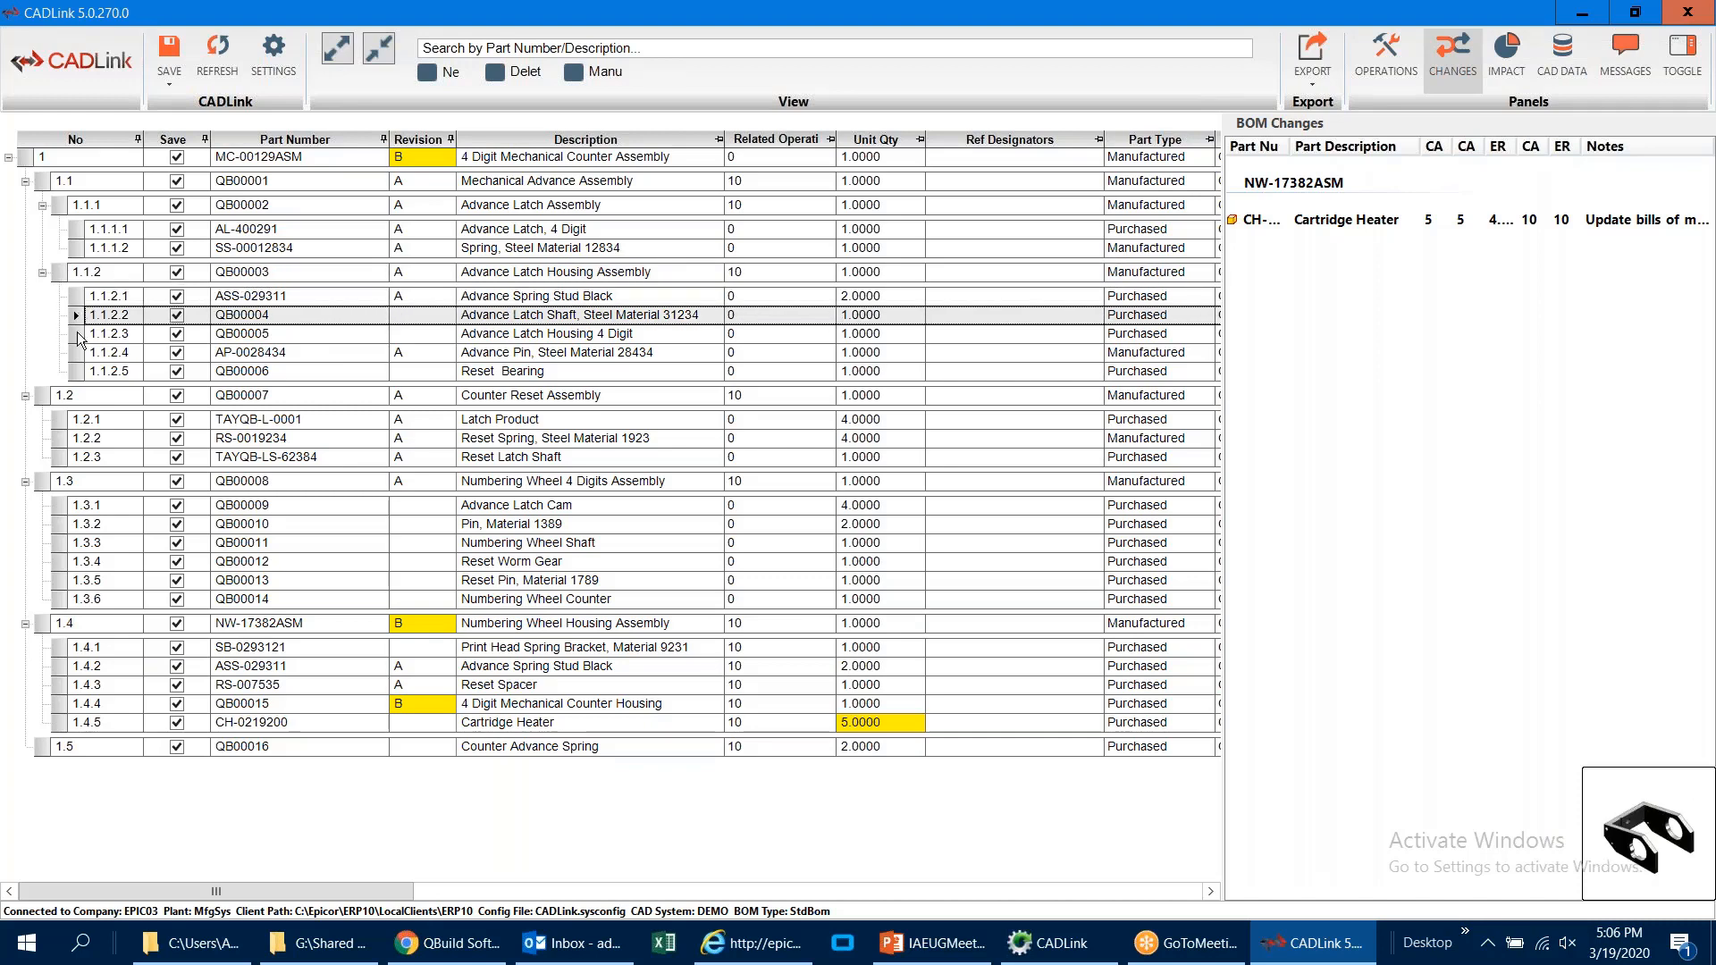
pyautogui.click(77, 332)
pyautogui.click(77, 352)
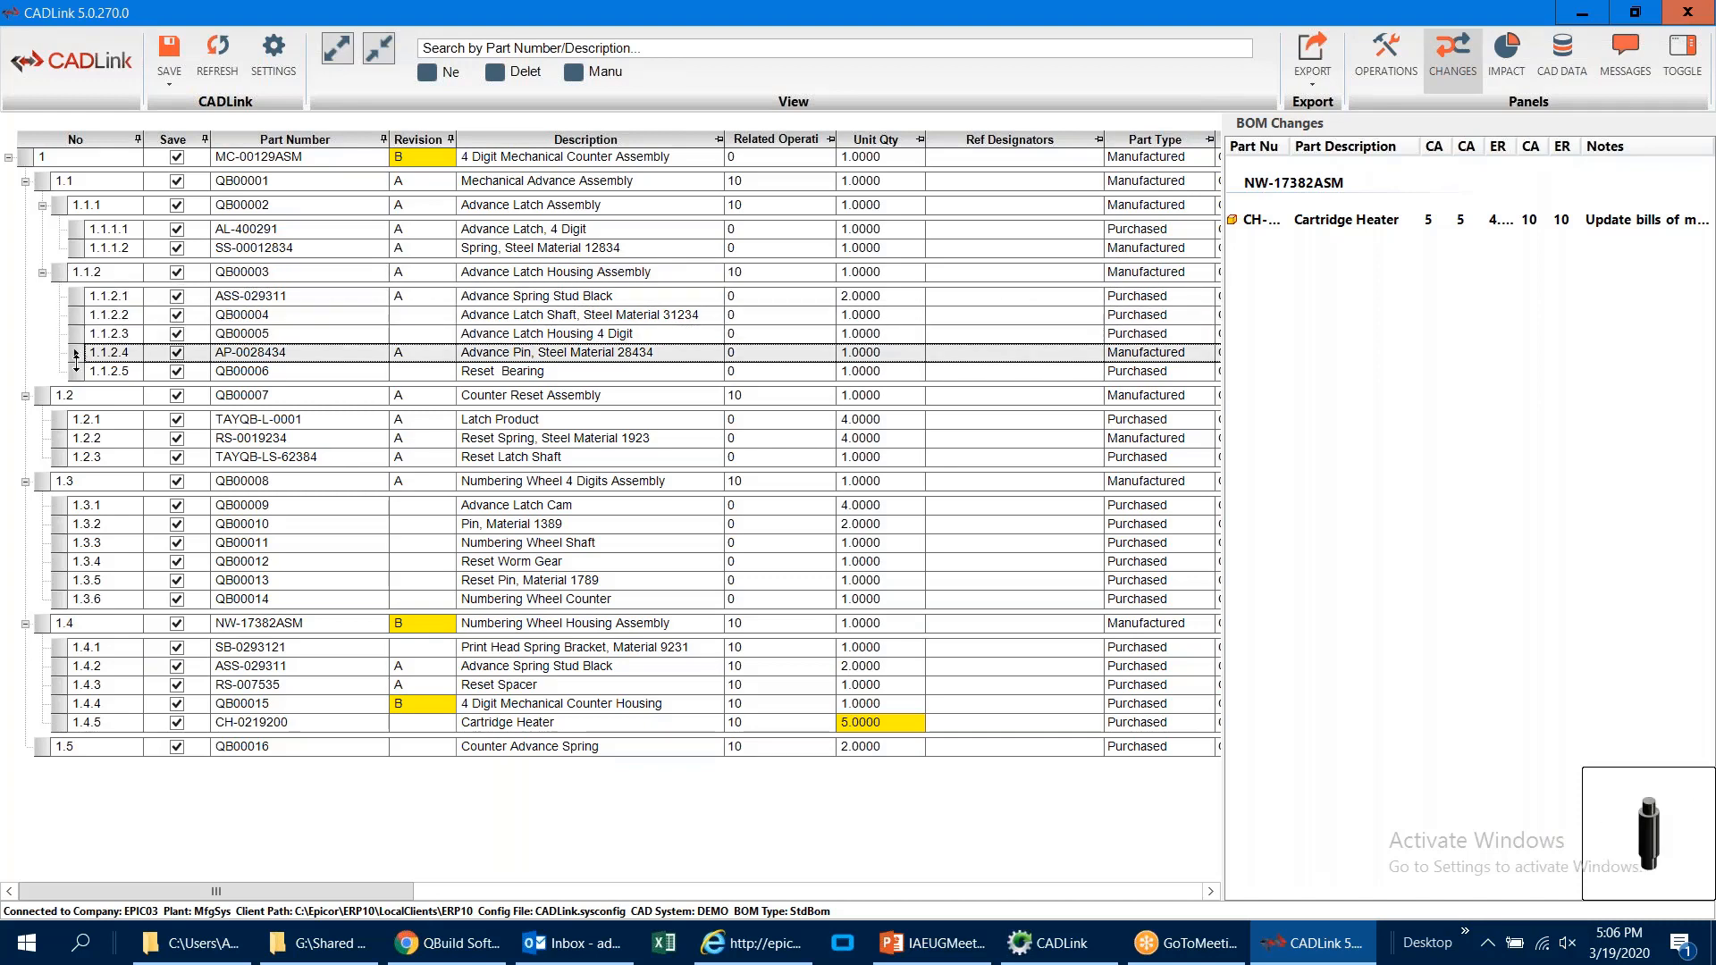
pyautogui.click(79, 297)
pyautogui.click(77, 315)
pyautogui.click(77, 334)
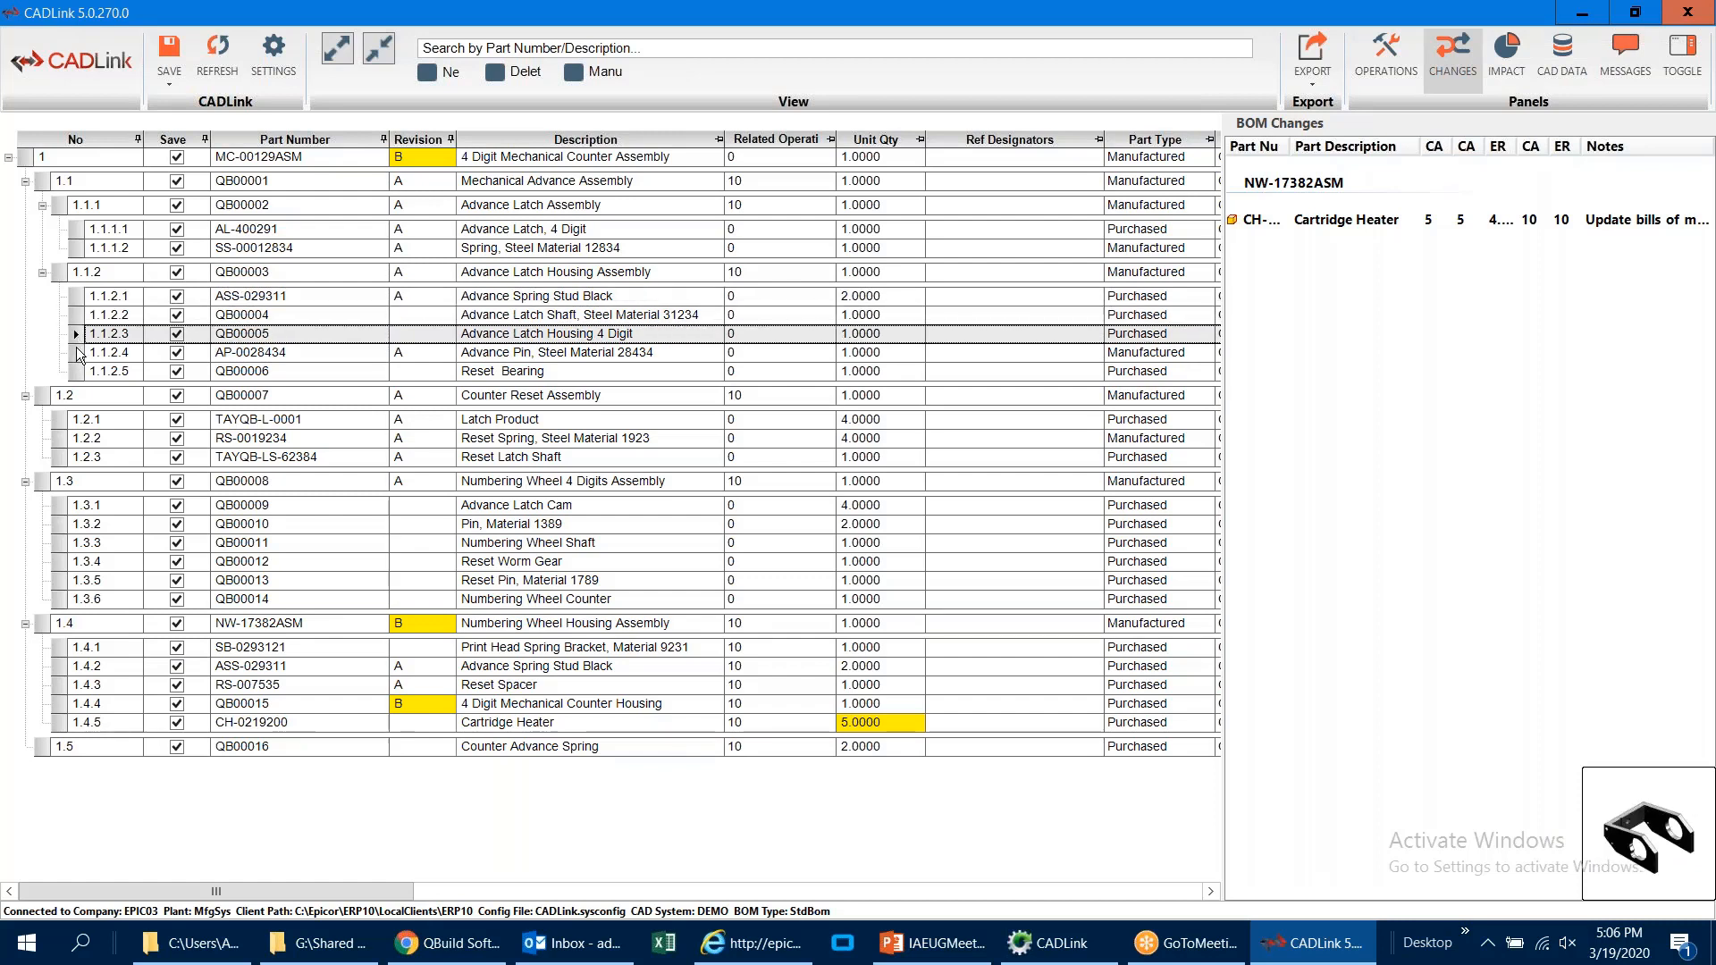
pyautogui.click(77, 352)
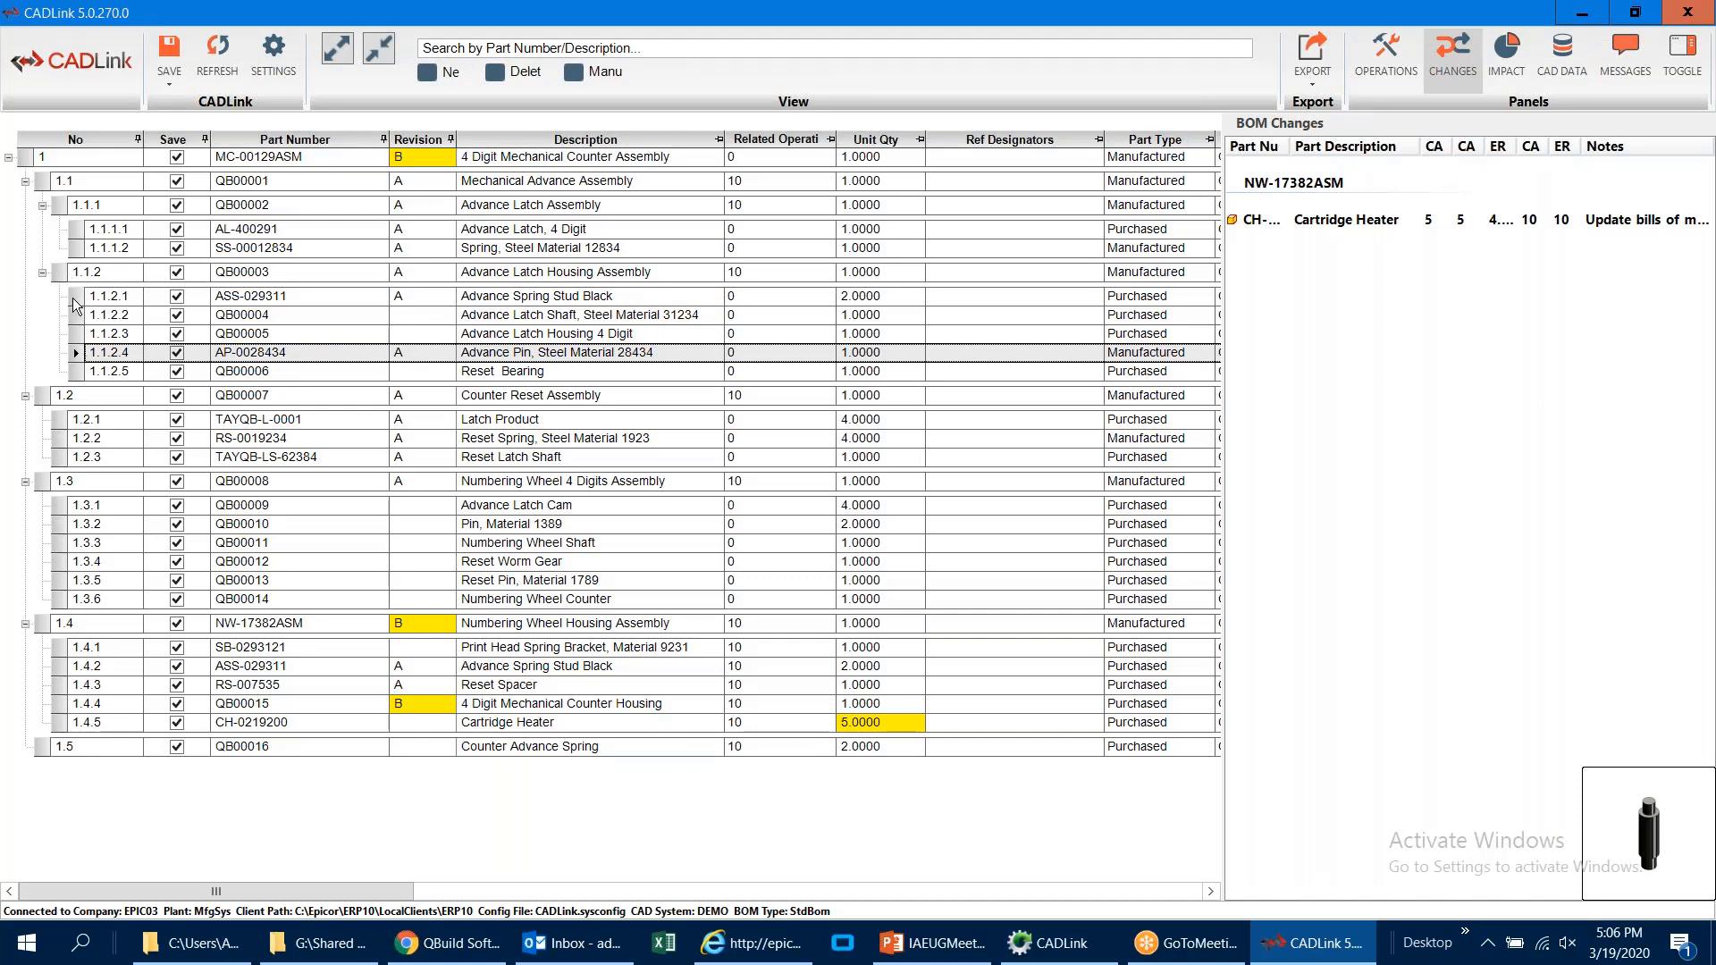
pyautogui.click(61, 272)
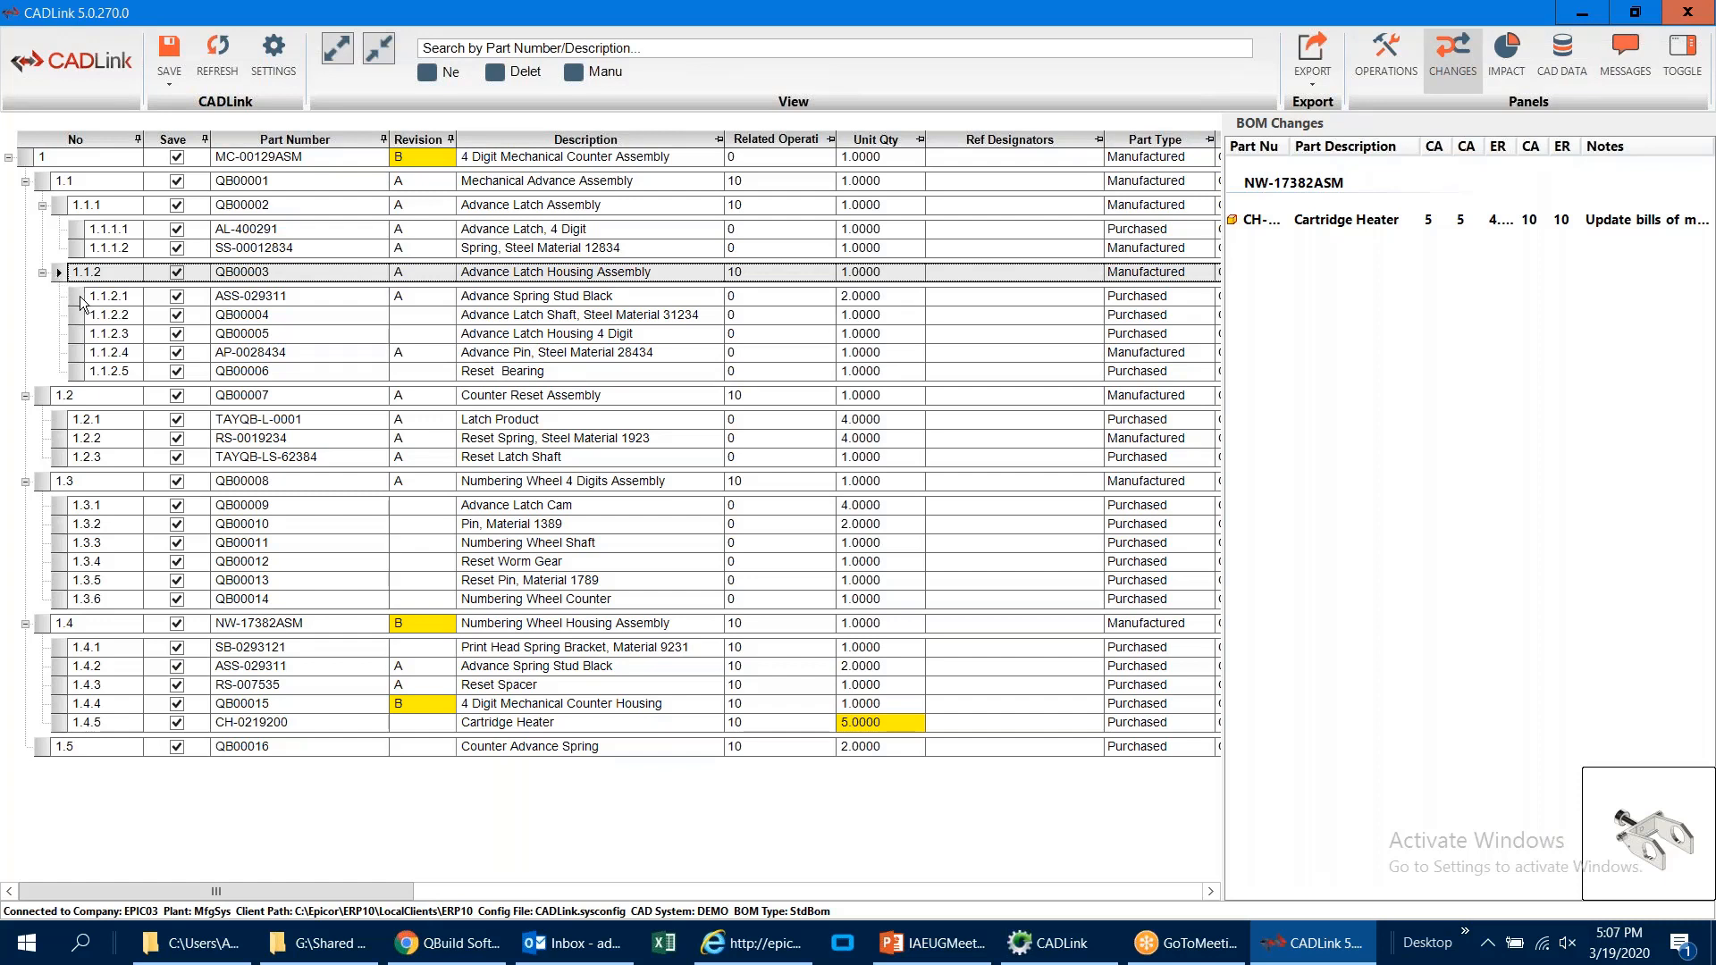
pyautogui.click(79, 297)
pyautogui.click(78, 313)
pyautogui.click(77, 334)
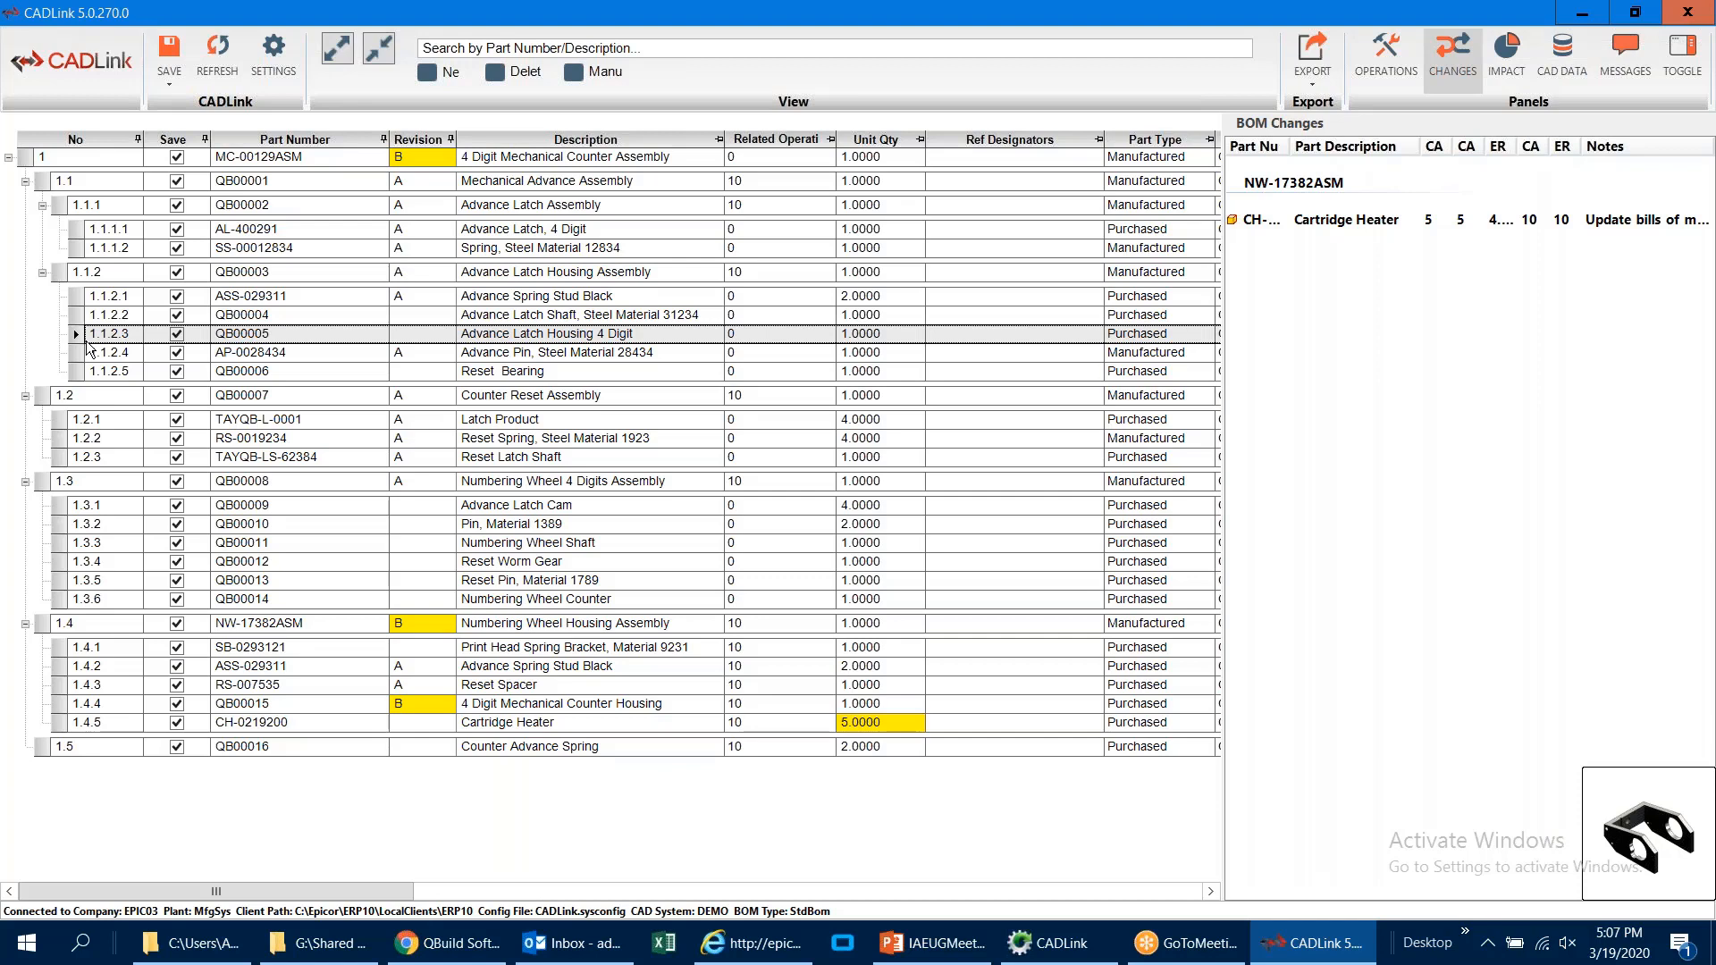
pyautogui.click(59, 273)
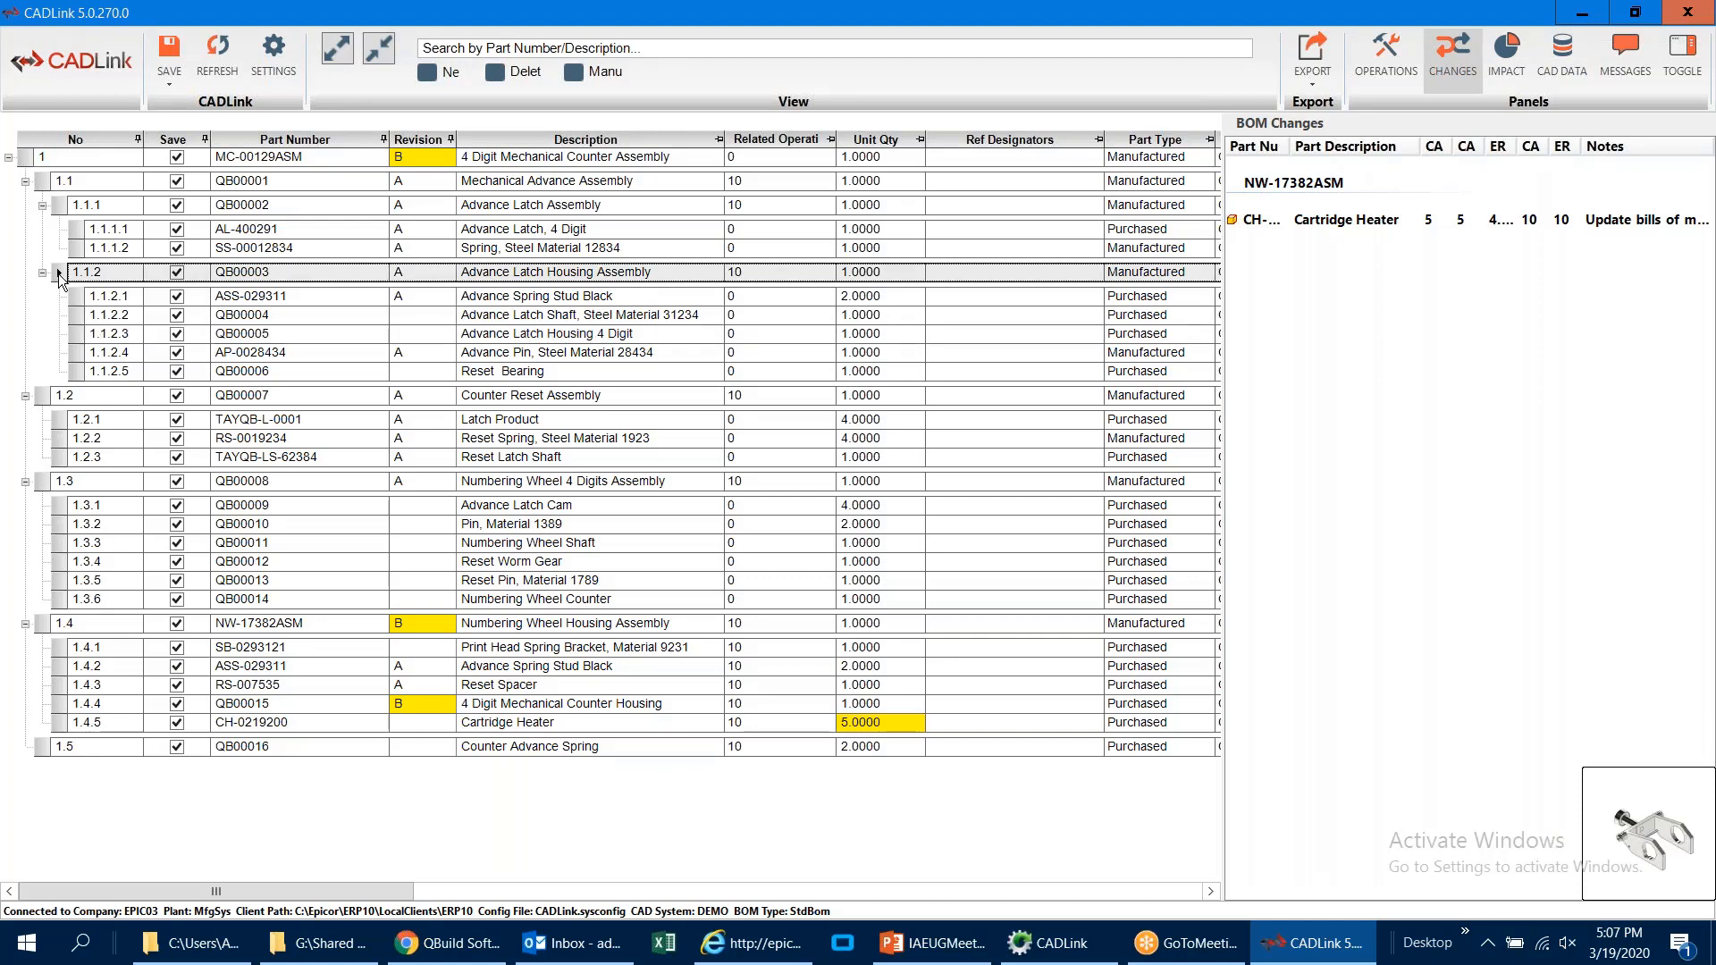
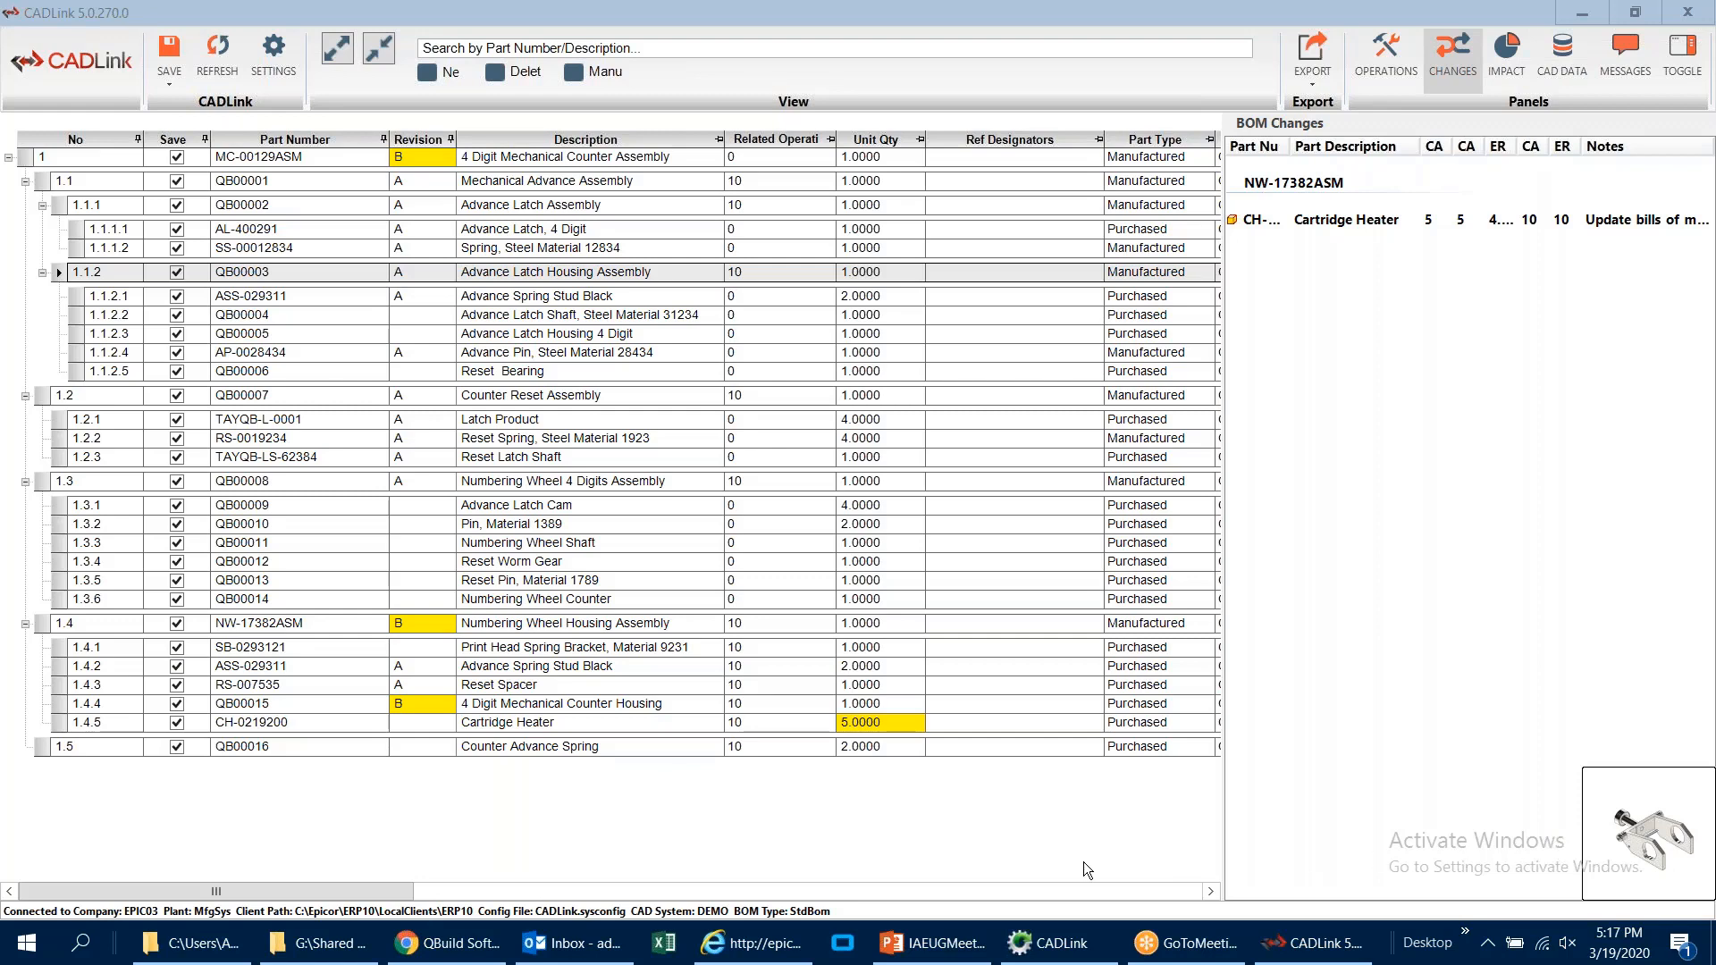
# Step: Switch to the PowerPoint presentation and run the slide show at the diagram linking CADLink, ECN Manager, MBoM and Epicor
pyautogui.click(948, 945)
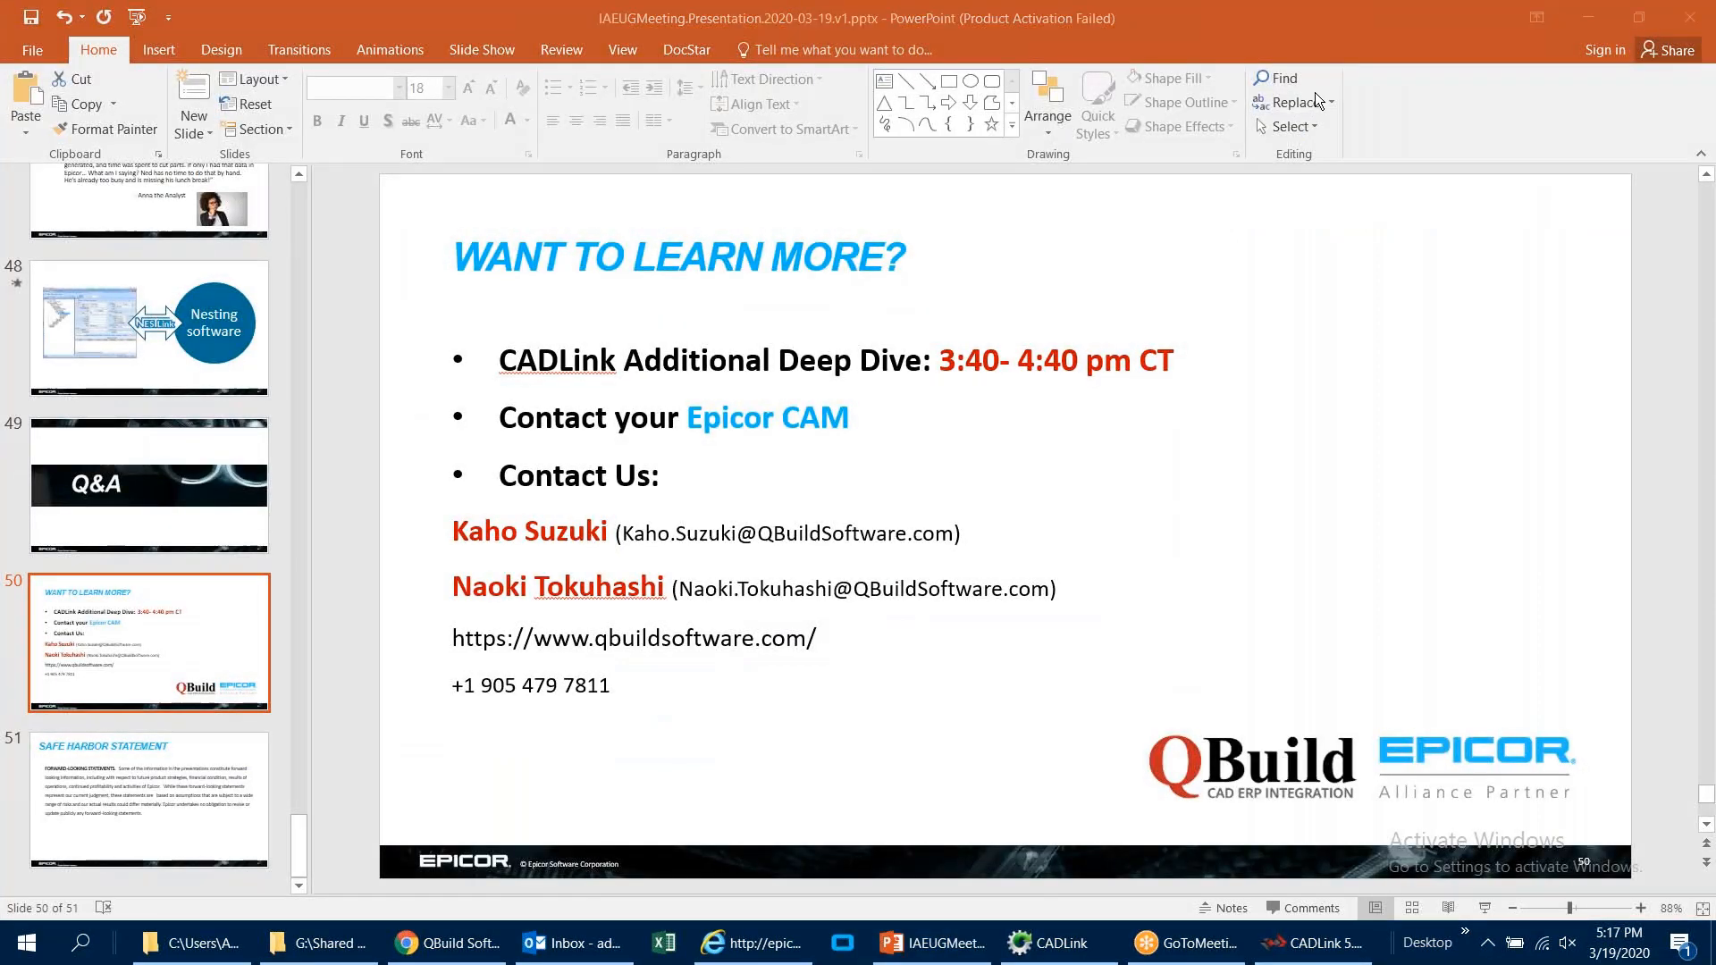
pyautogui.click(1486, 909)
pyautogui.press('Left')
pyautogui.press('Left')
pyautogui.press('Left')
pyautogui.press('Left')
pyautogui.press('Left')
pyautogui.press('Left')
pyautogui.press('Left')
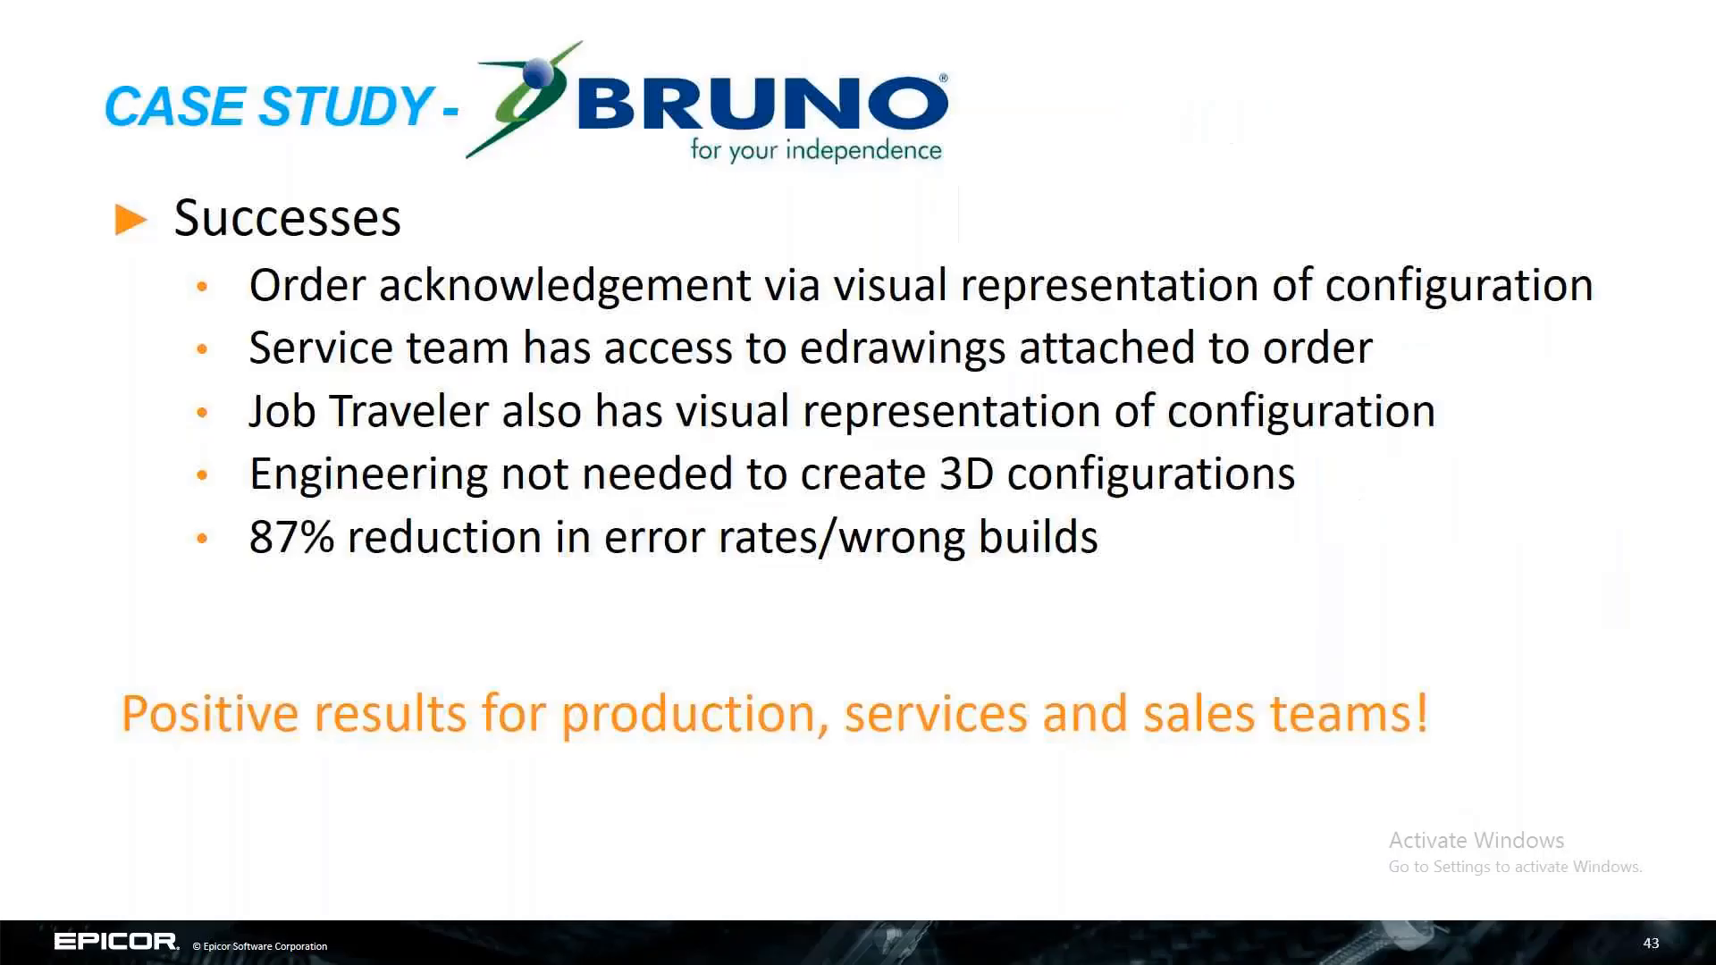
pyautogui.press('Right')
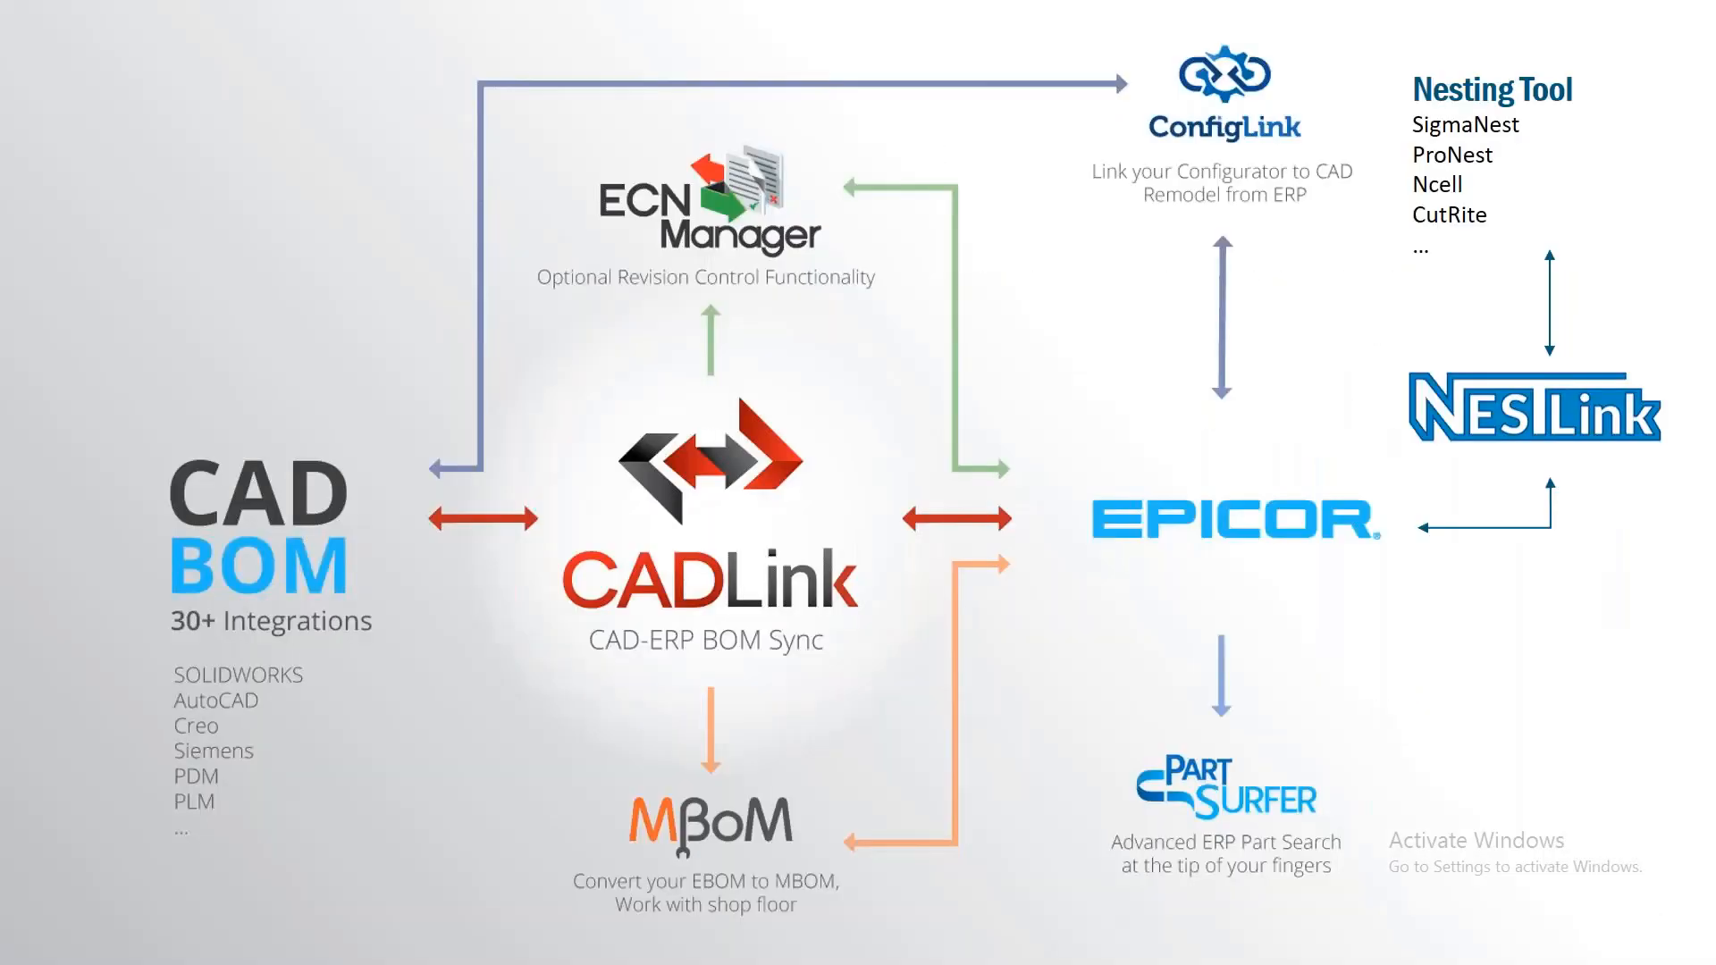